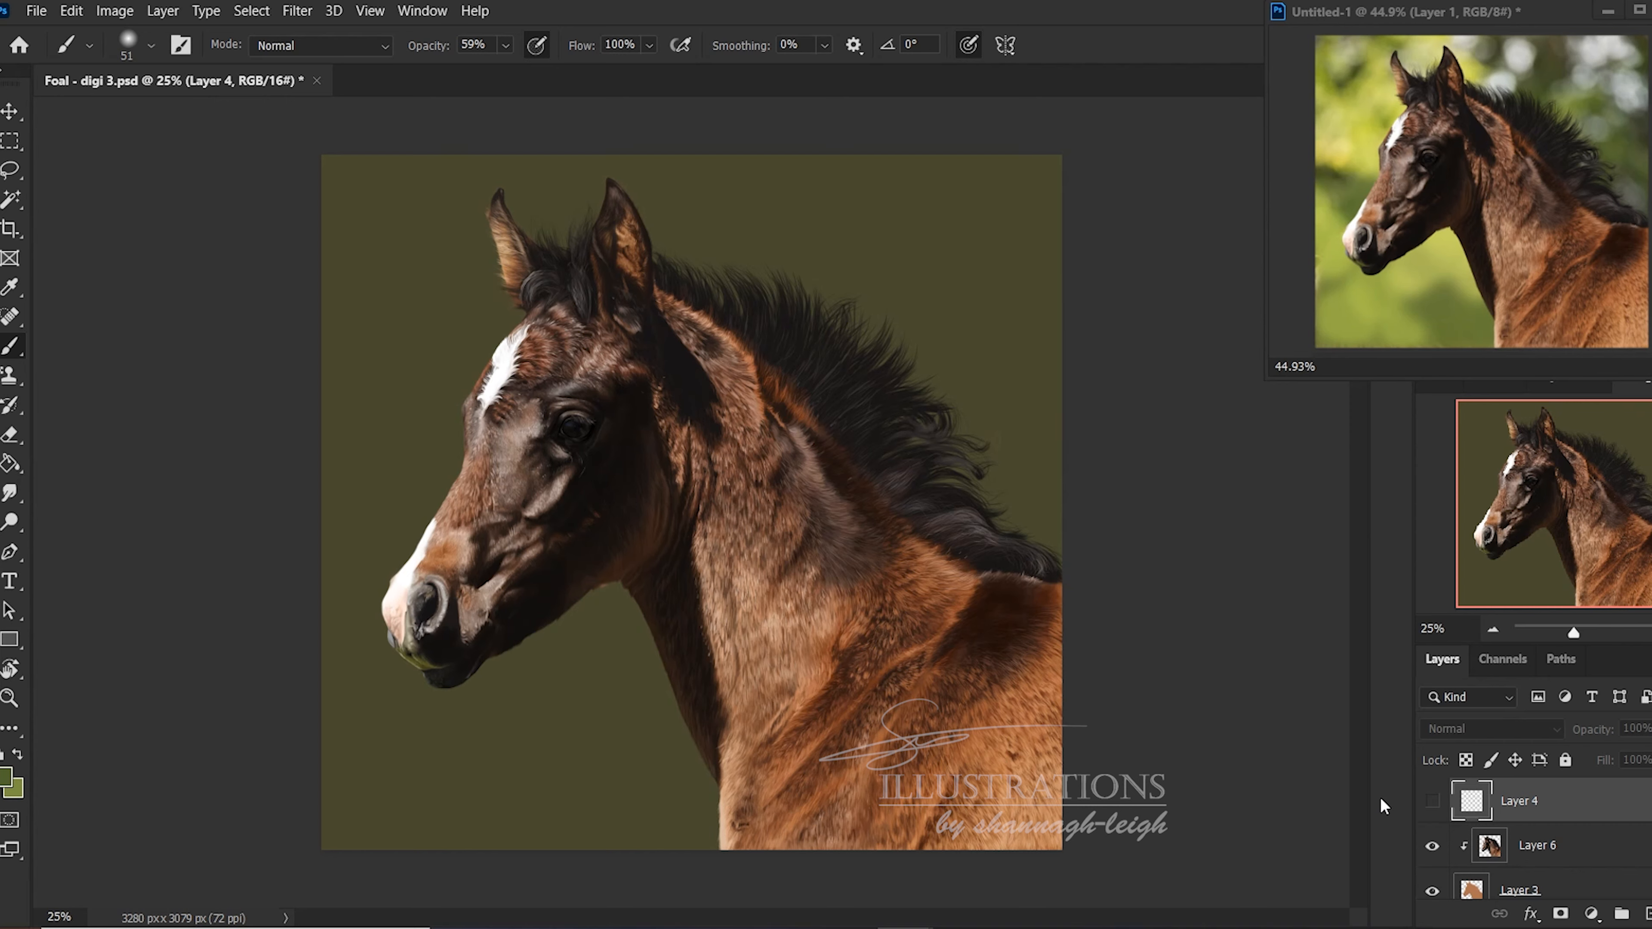
# Hide the foal's Layer 6 and Layer 3, and add a new empty layer directly above the olive Layer 7
pyautogui.rightClick(972, 404)
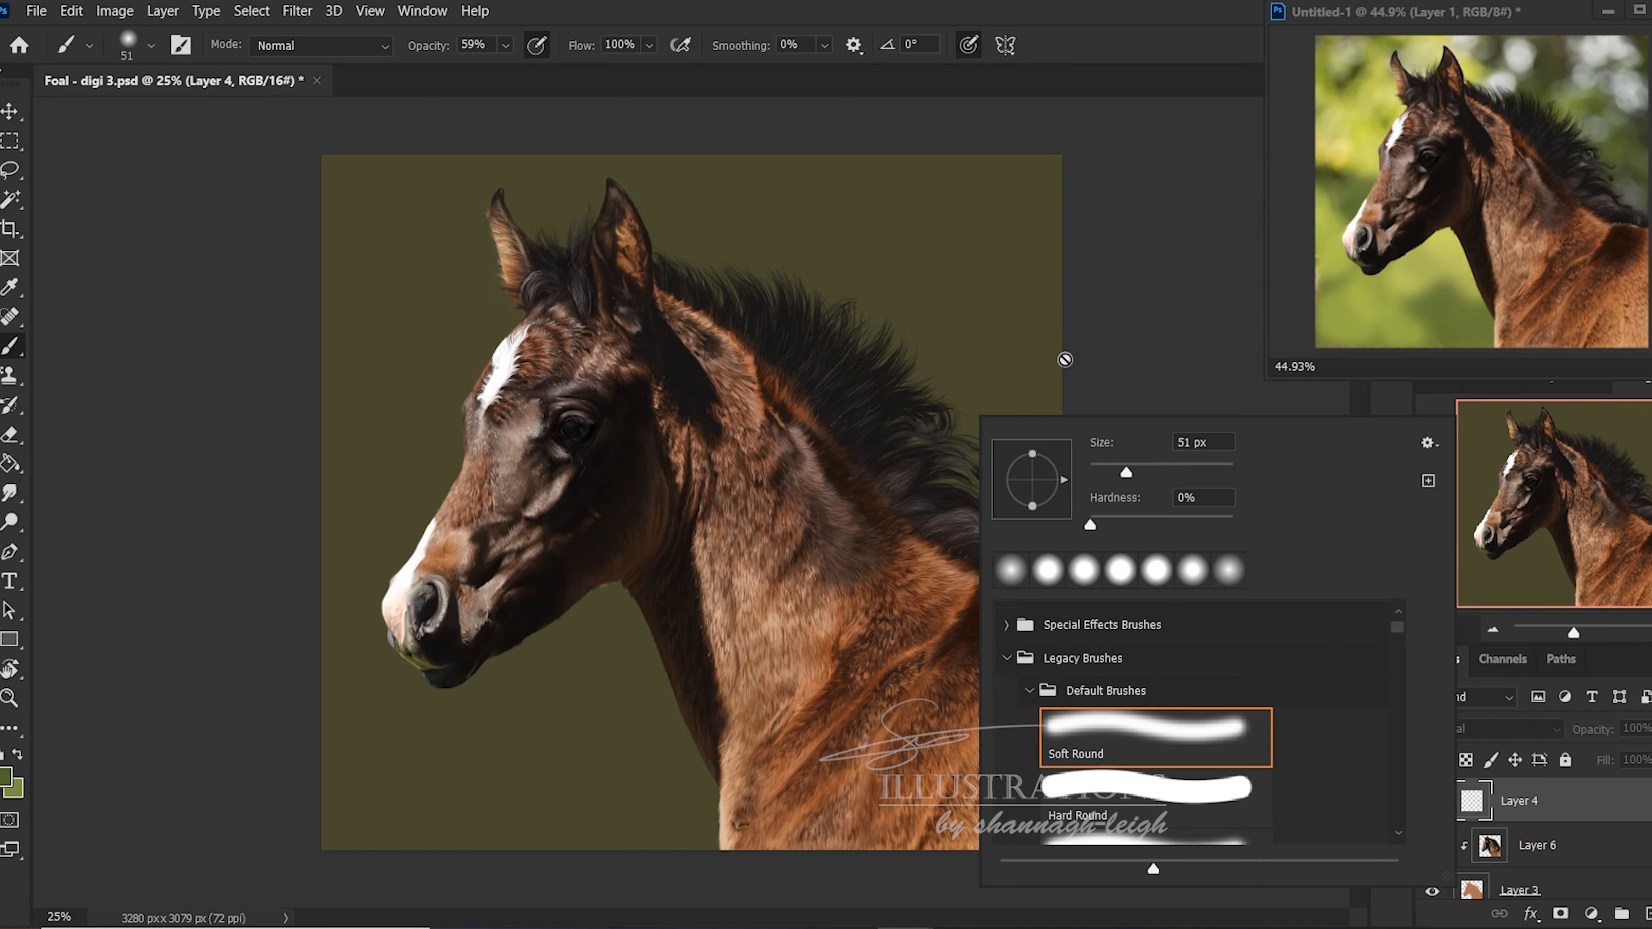
pyautogui.click(1534, 808)
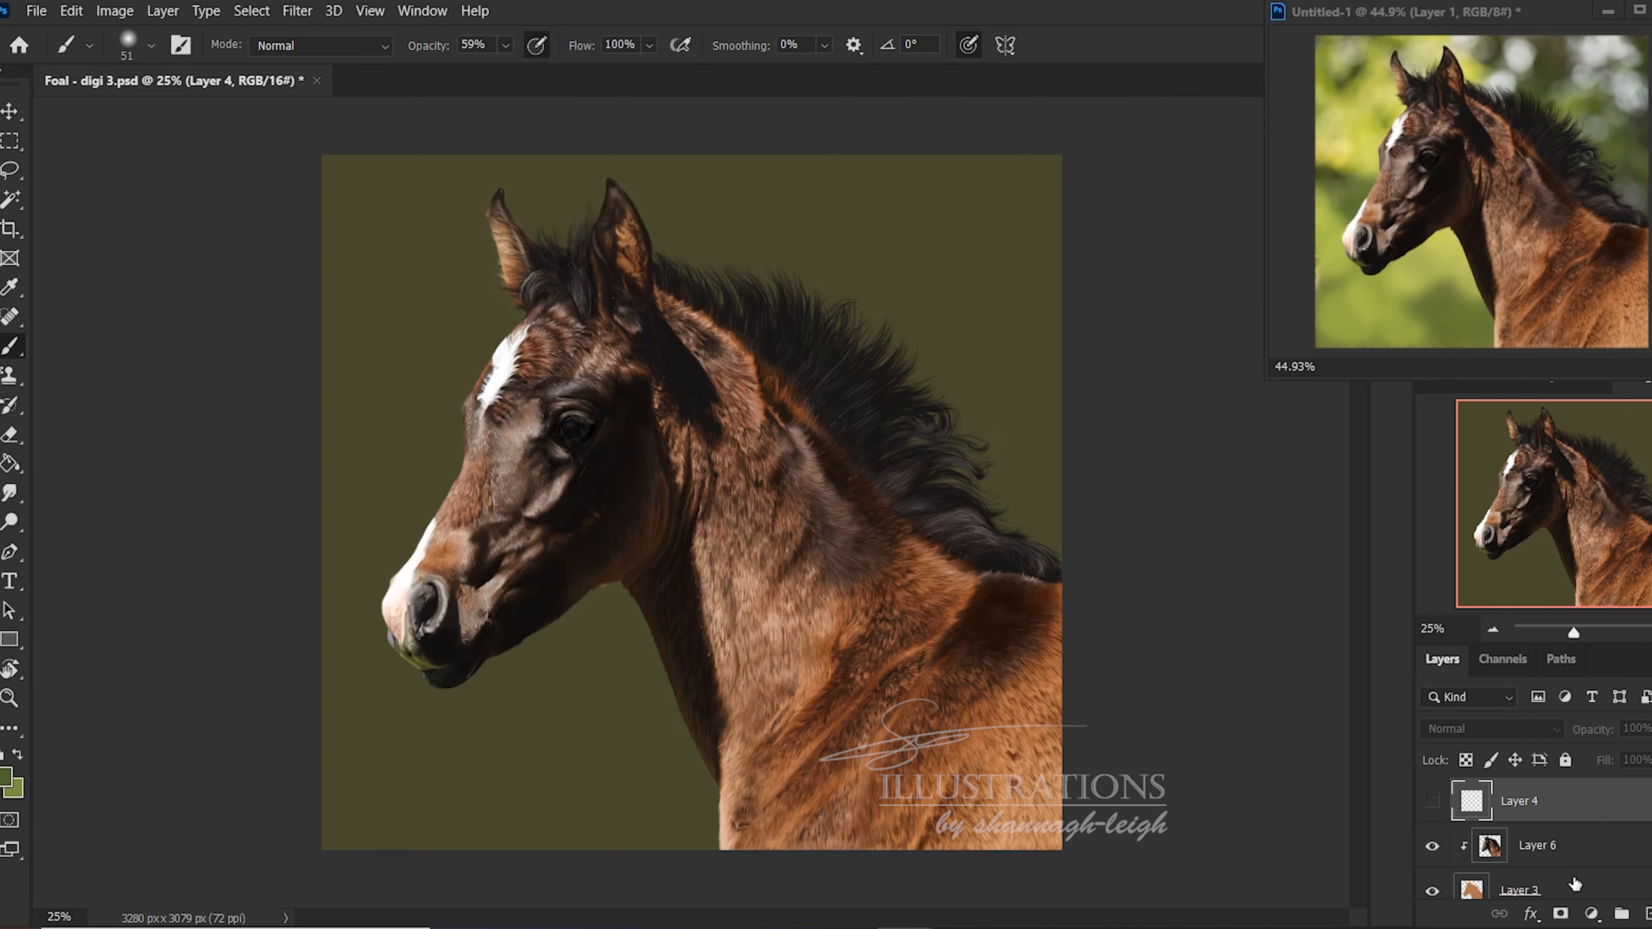
pyautogui.moveTo(1430, 848); pyautogui.dragTo(1431, 890)
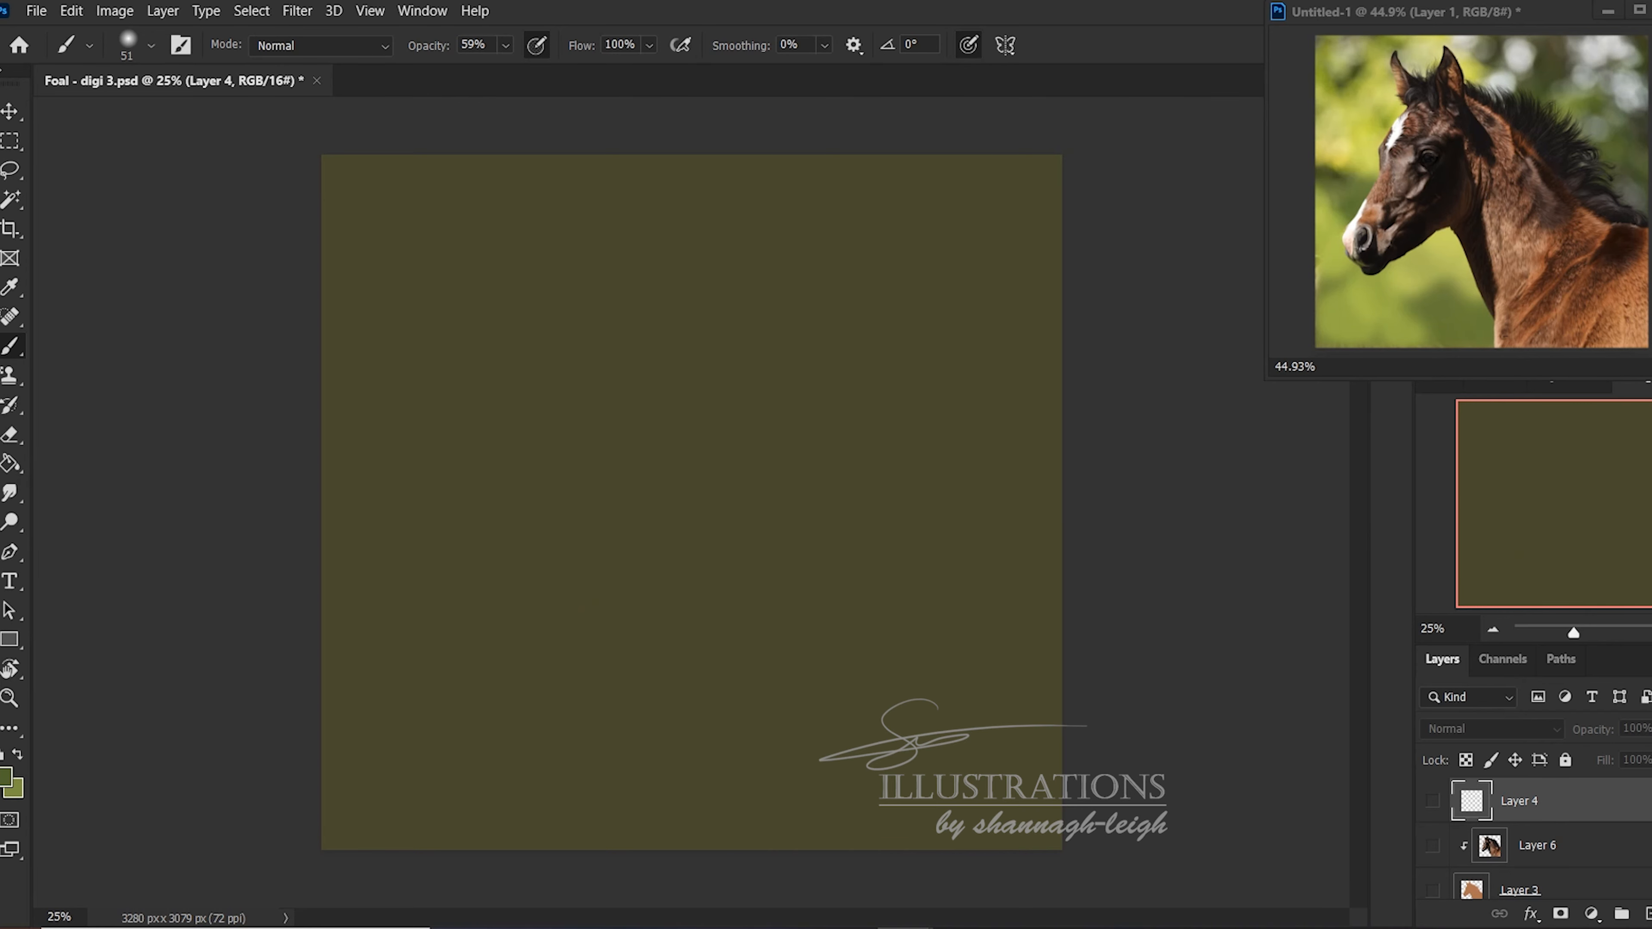
pyautogui.scroll(-3, 1548, 839)
pyautogui.click(1613, 821)
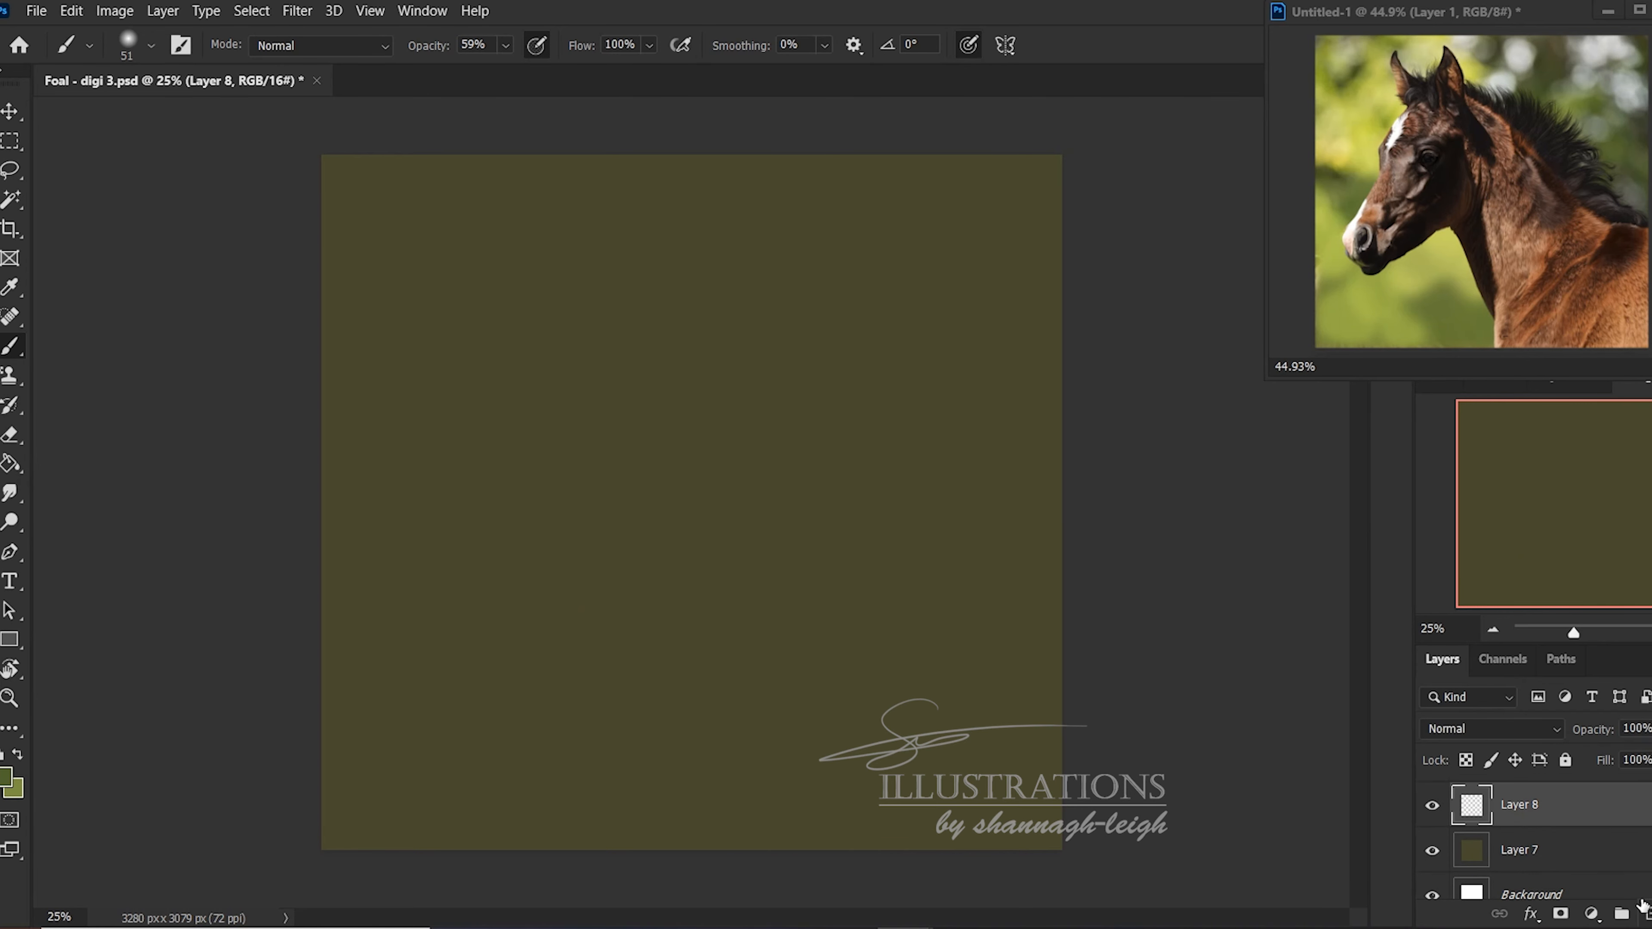
# Set the Soft Round brush to 259 px and its opacity to 100%
pyautogui.rightClick(455, 416)
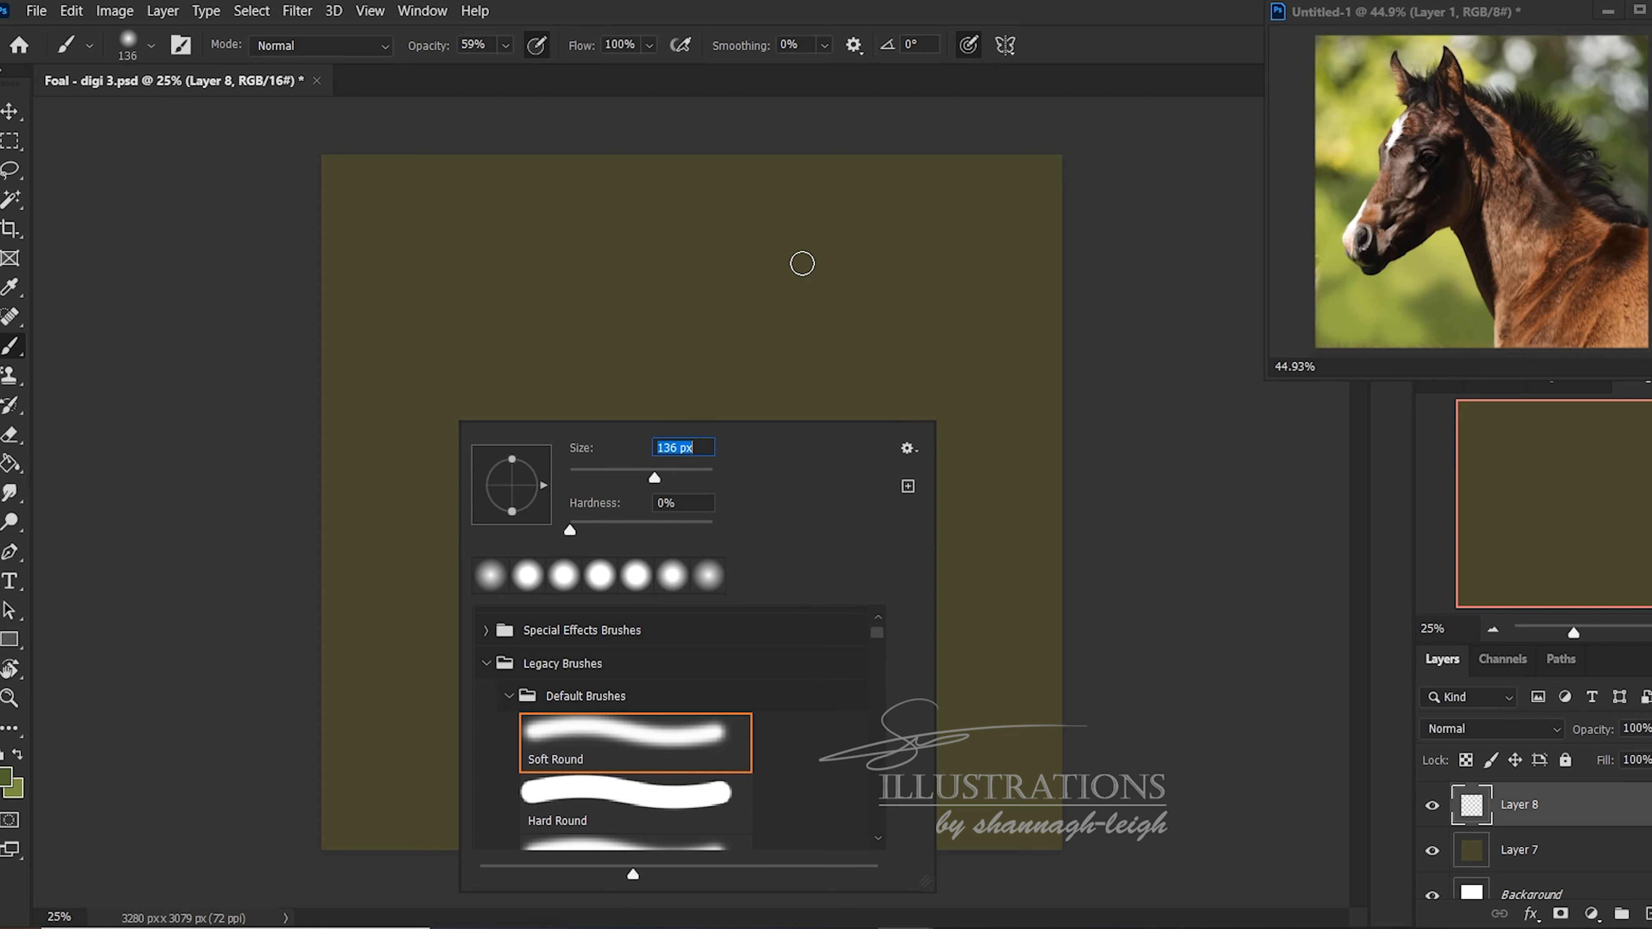
pyautogui.rightClick(794, 221)
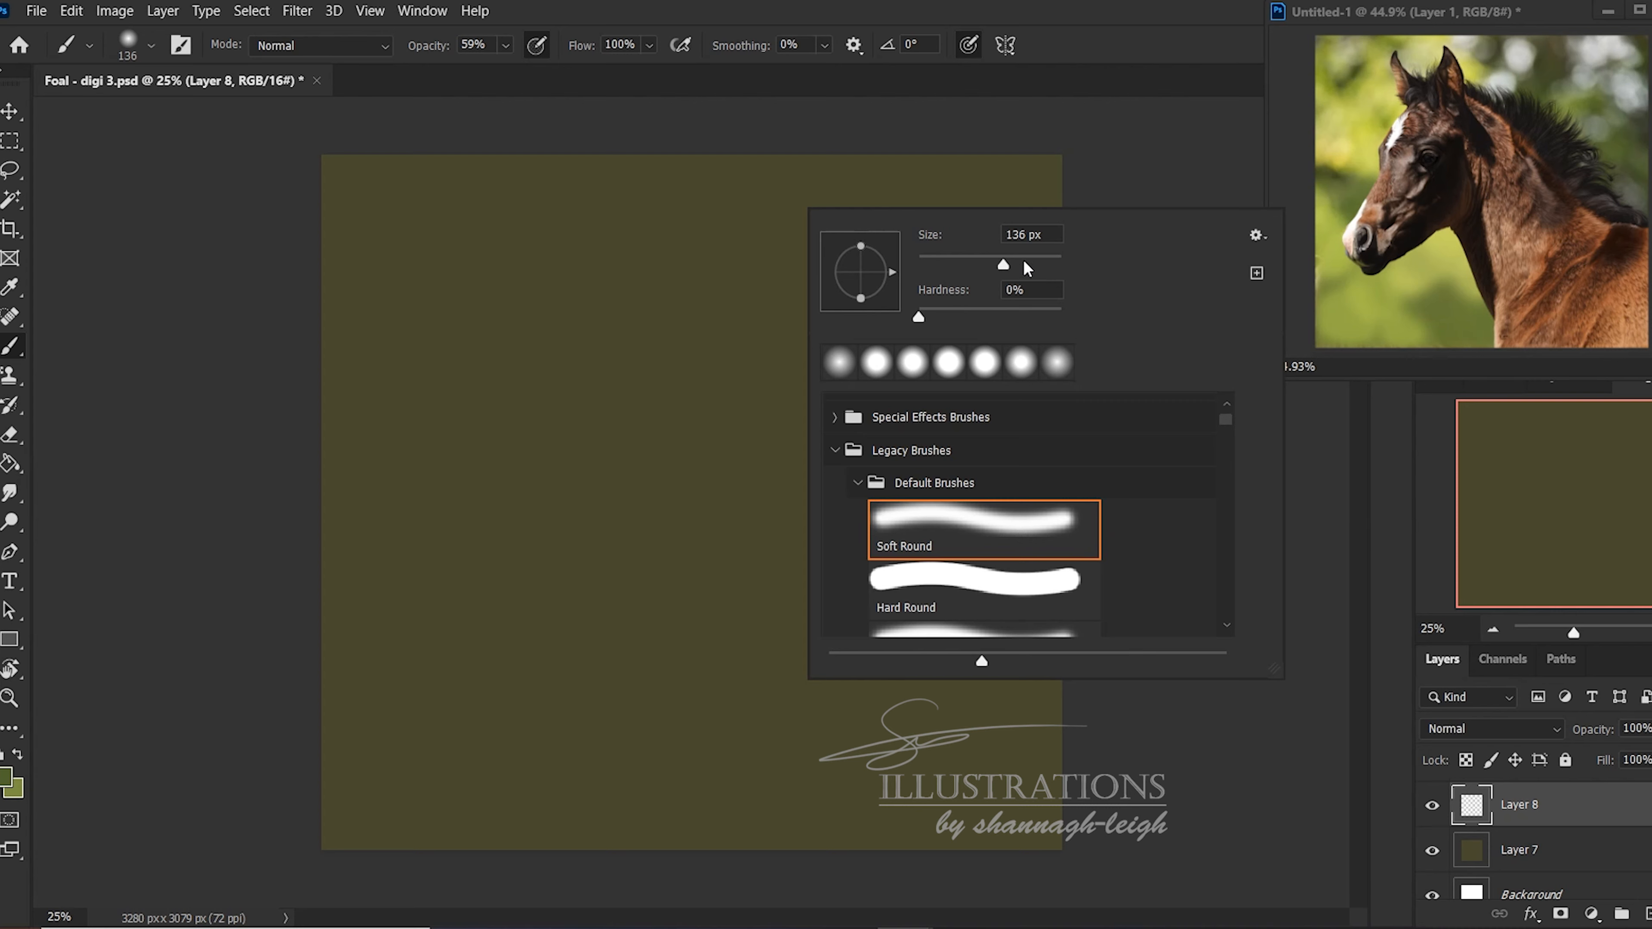
pyautogui.moveTo(1027, 265); pyautogui.dragTo(1031, 264)
pyautogui.click(1124, 50)
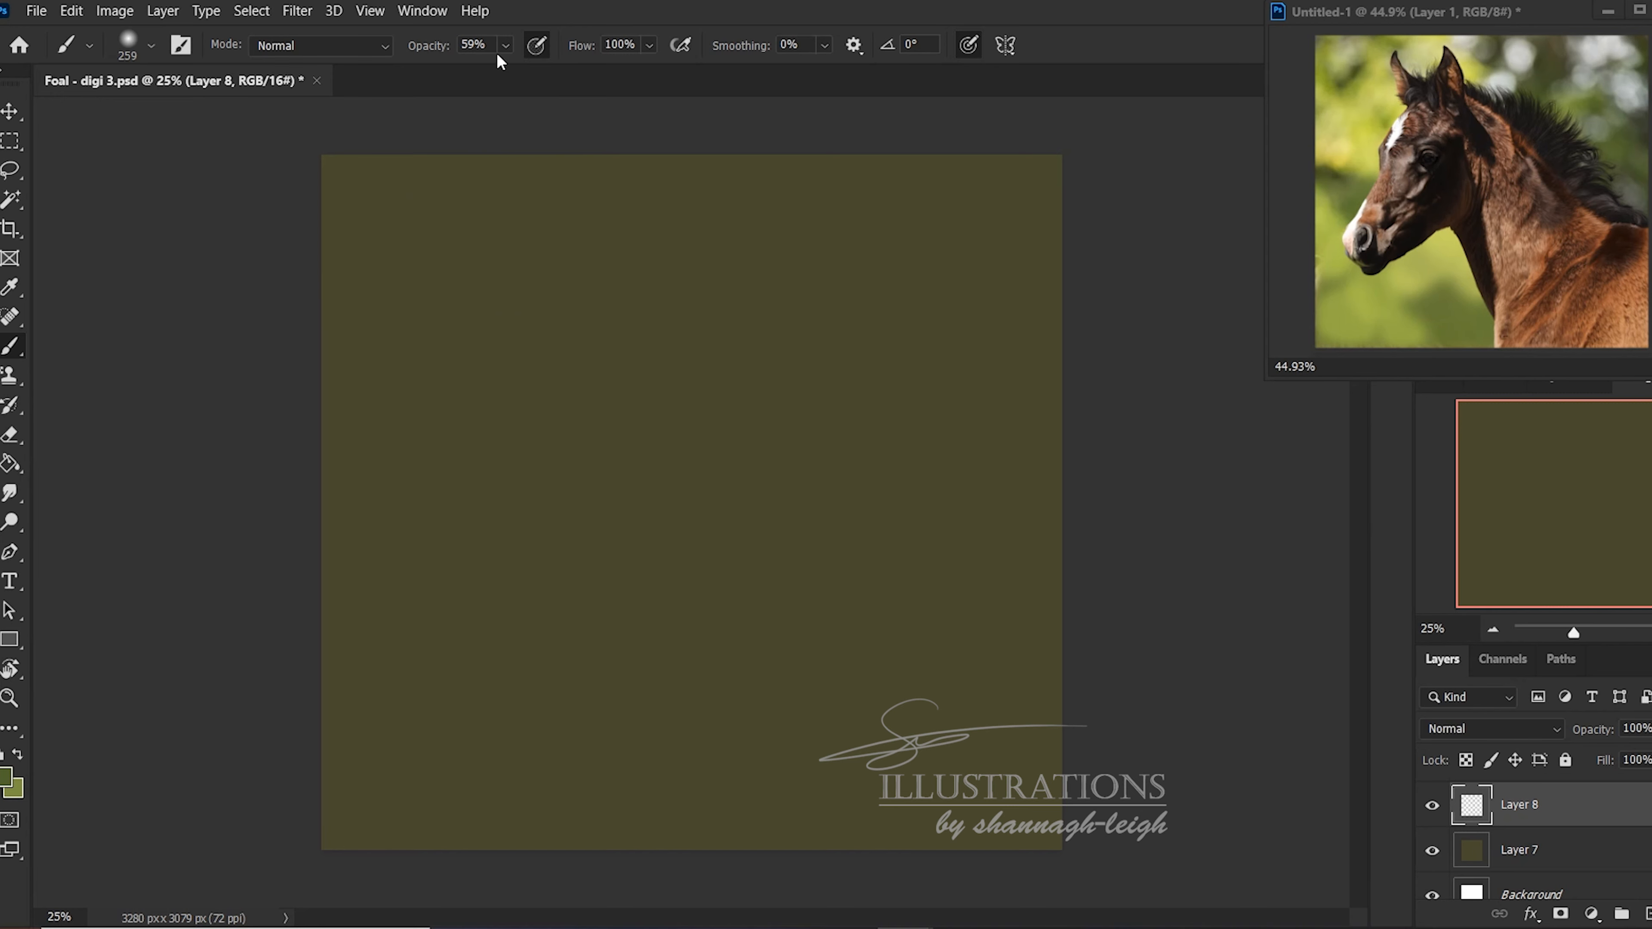
pyautogui.moveTo(504, 45); pyautogui.dragTo(607, 78)
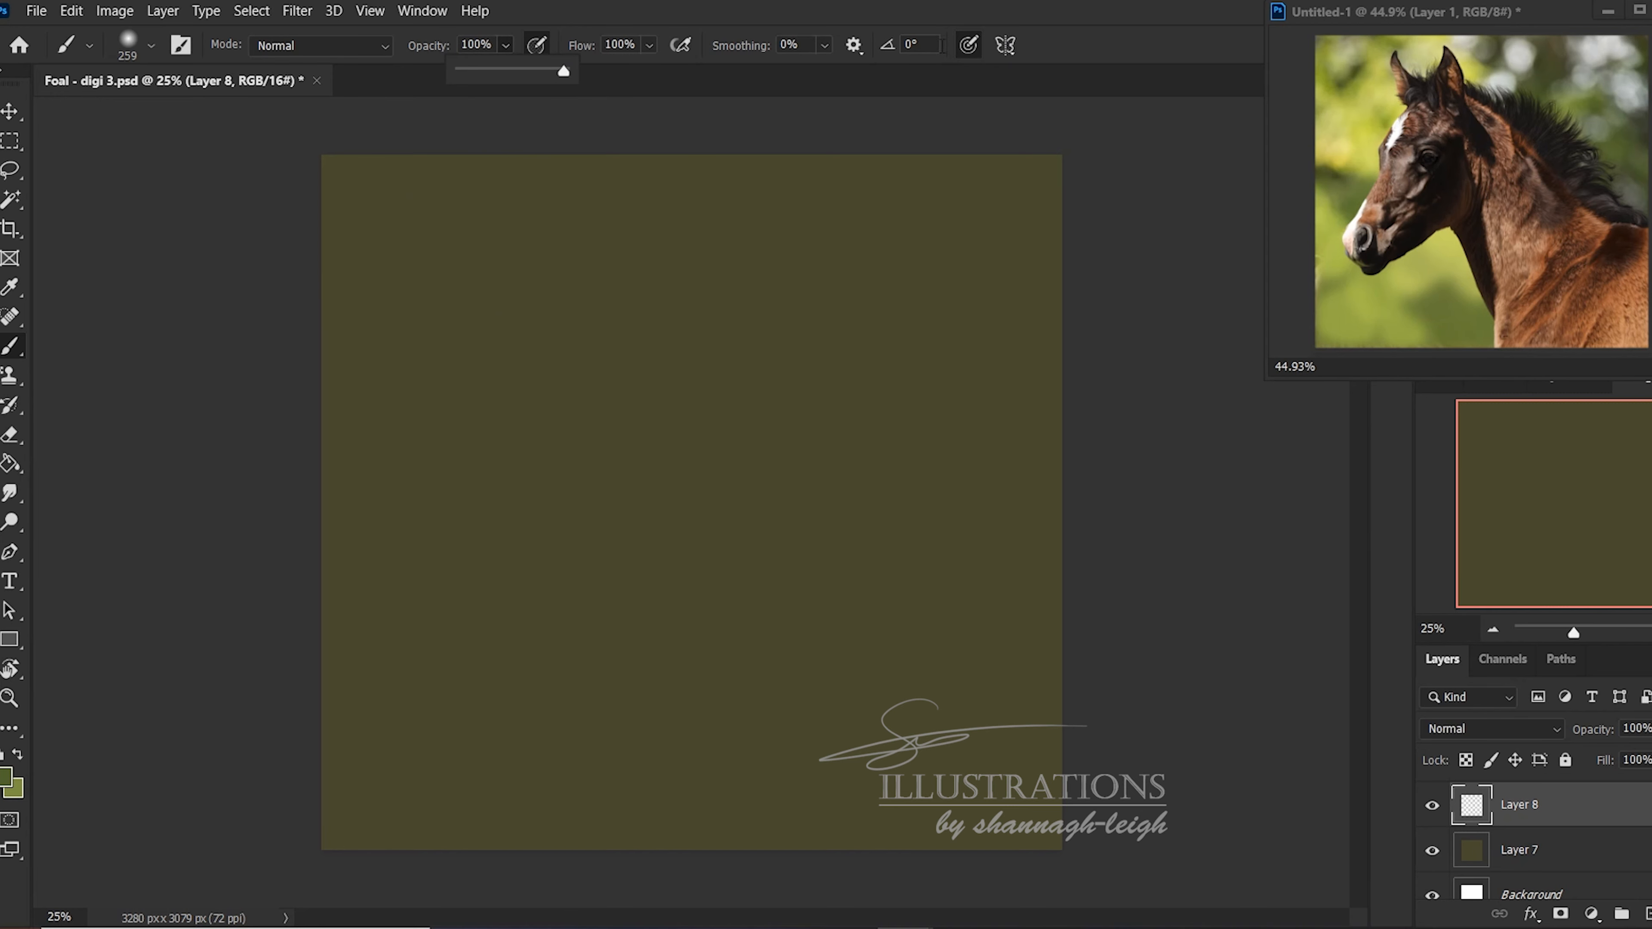
pyautogui.click(1101, 43)
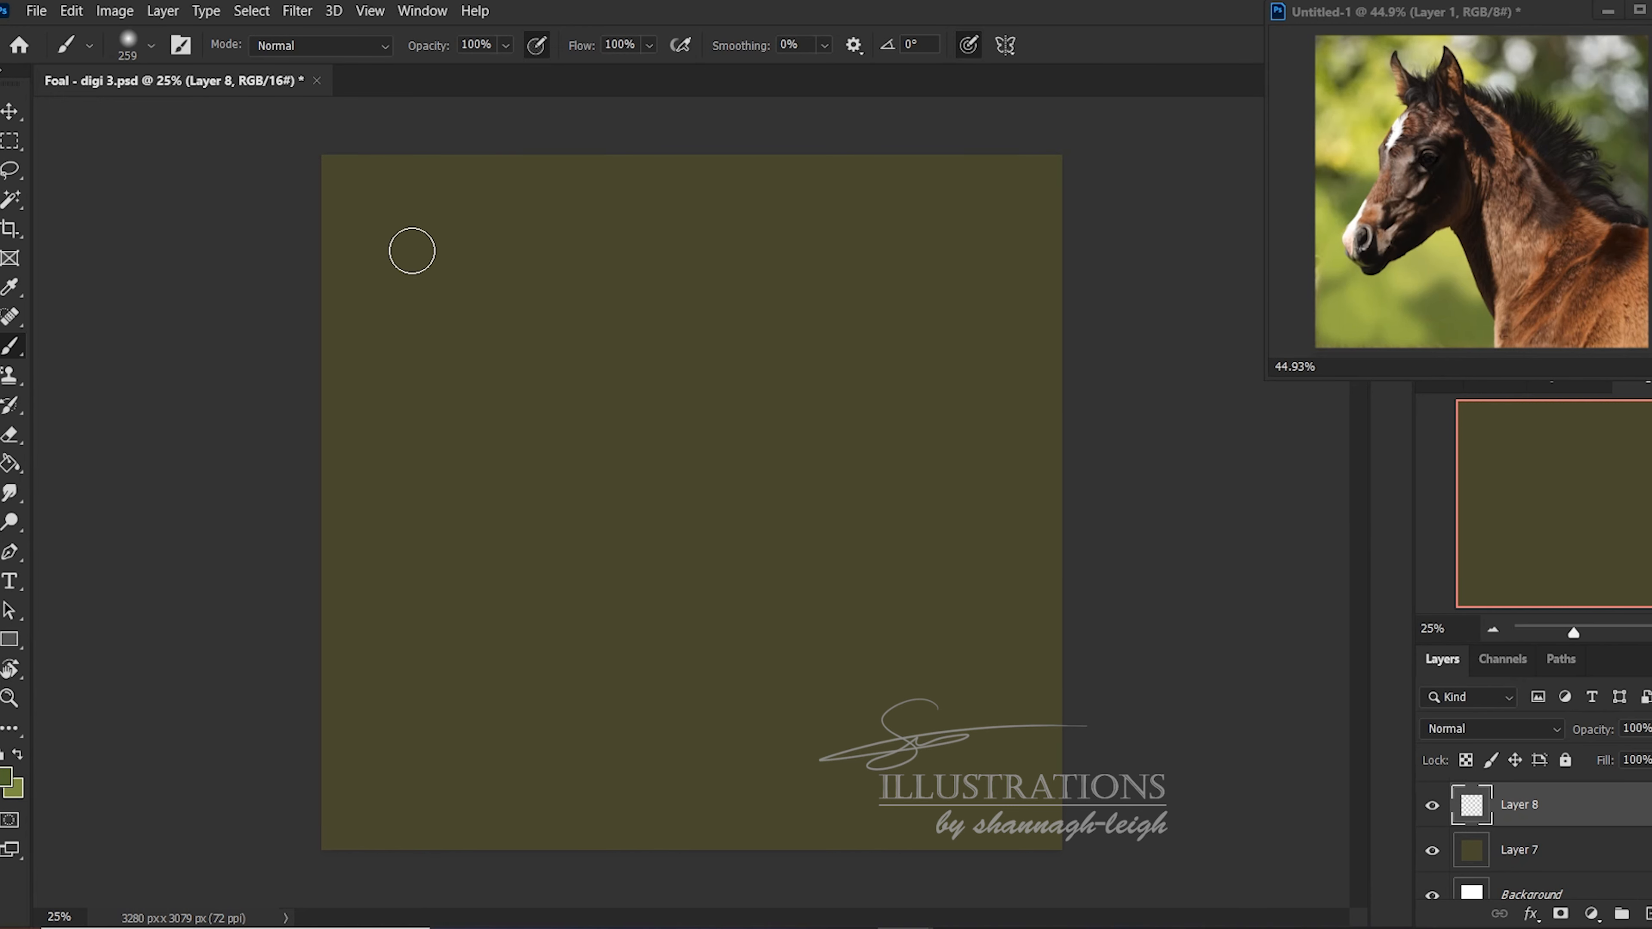
# Paint thin and thick test strokes in dark and light green: straight, wavy, and one long horizontal tapering line, varying the pen pressure
pyautogui.moveTo(382, 190); pyautogui.dragTo(393, 391)
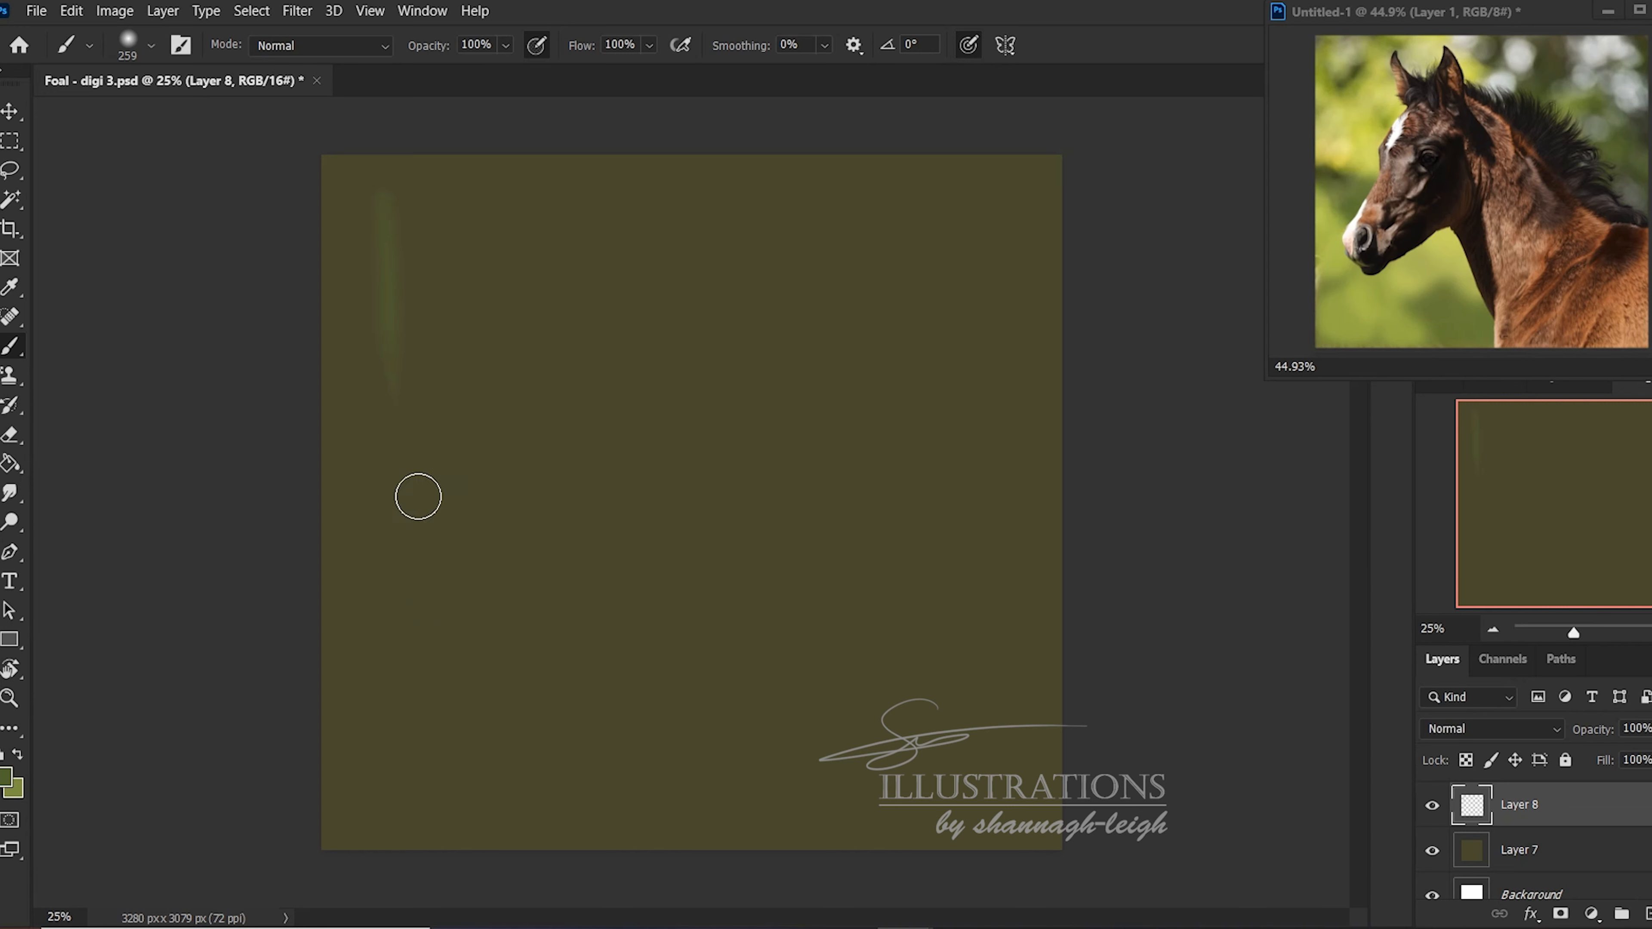
pyautogui.moveTo(447, 170); pyautogui.dragTo(495, 443)
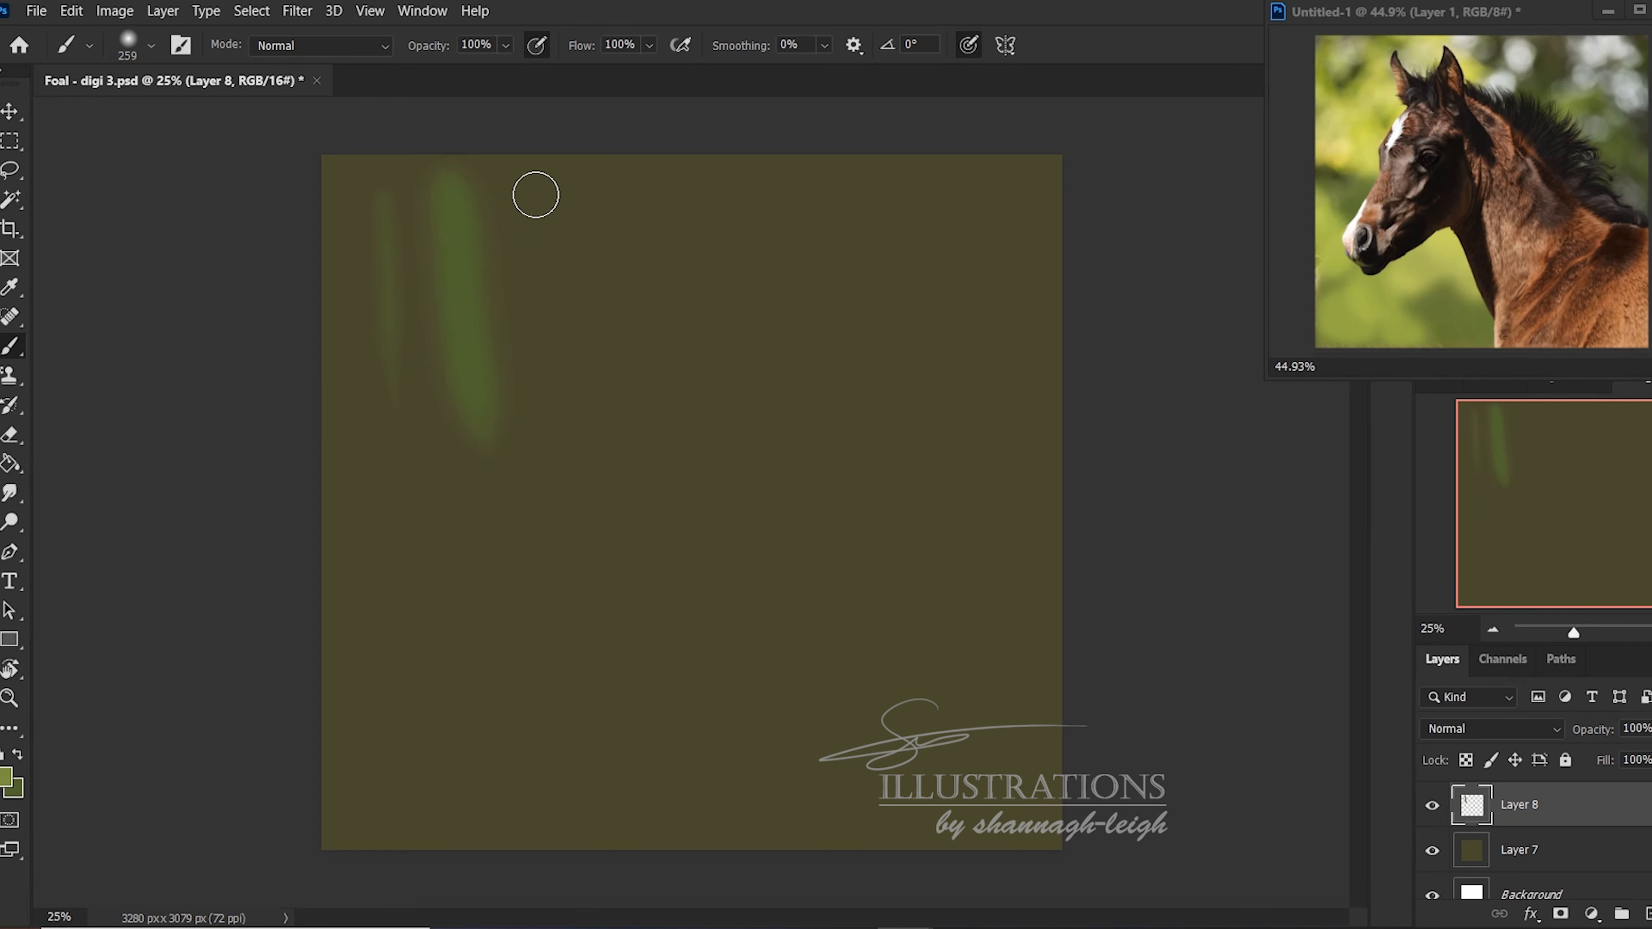
pyautogui.moveTo(534, 200); pyautogui.dragTo(559, 405)
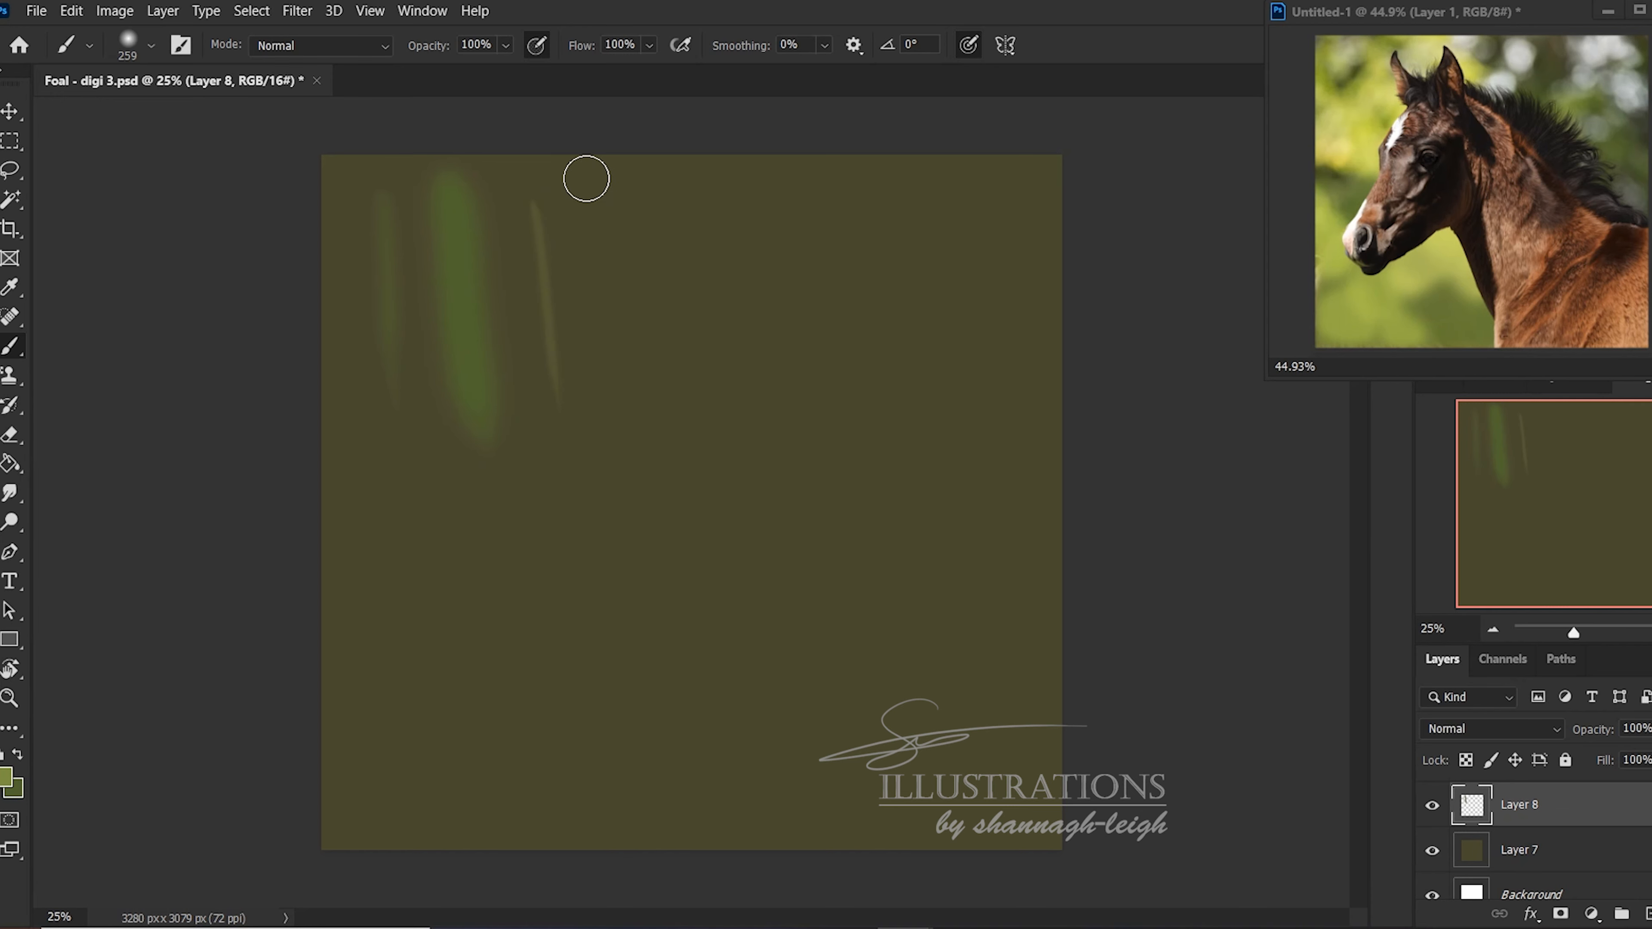
pyautogui.moveTo(583, 177); pyautogui.dragTo(634, 443)
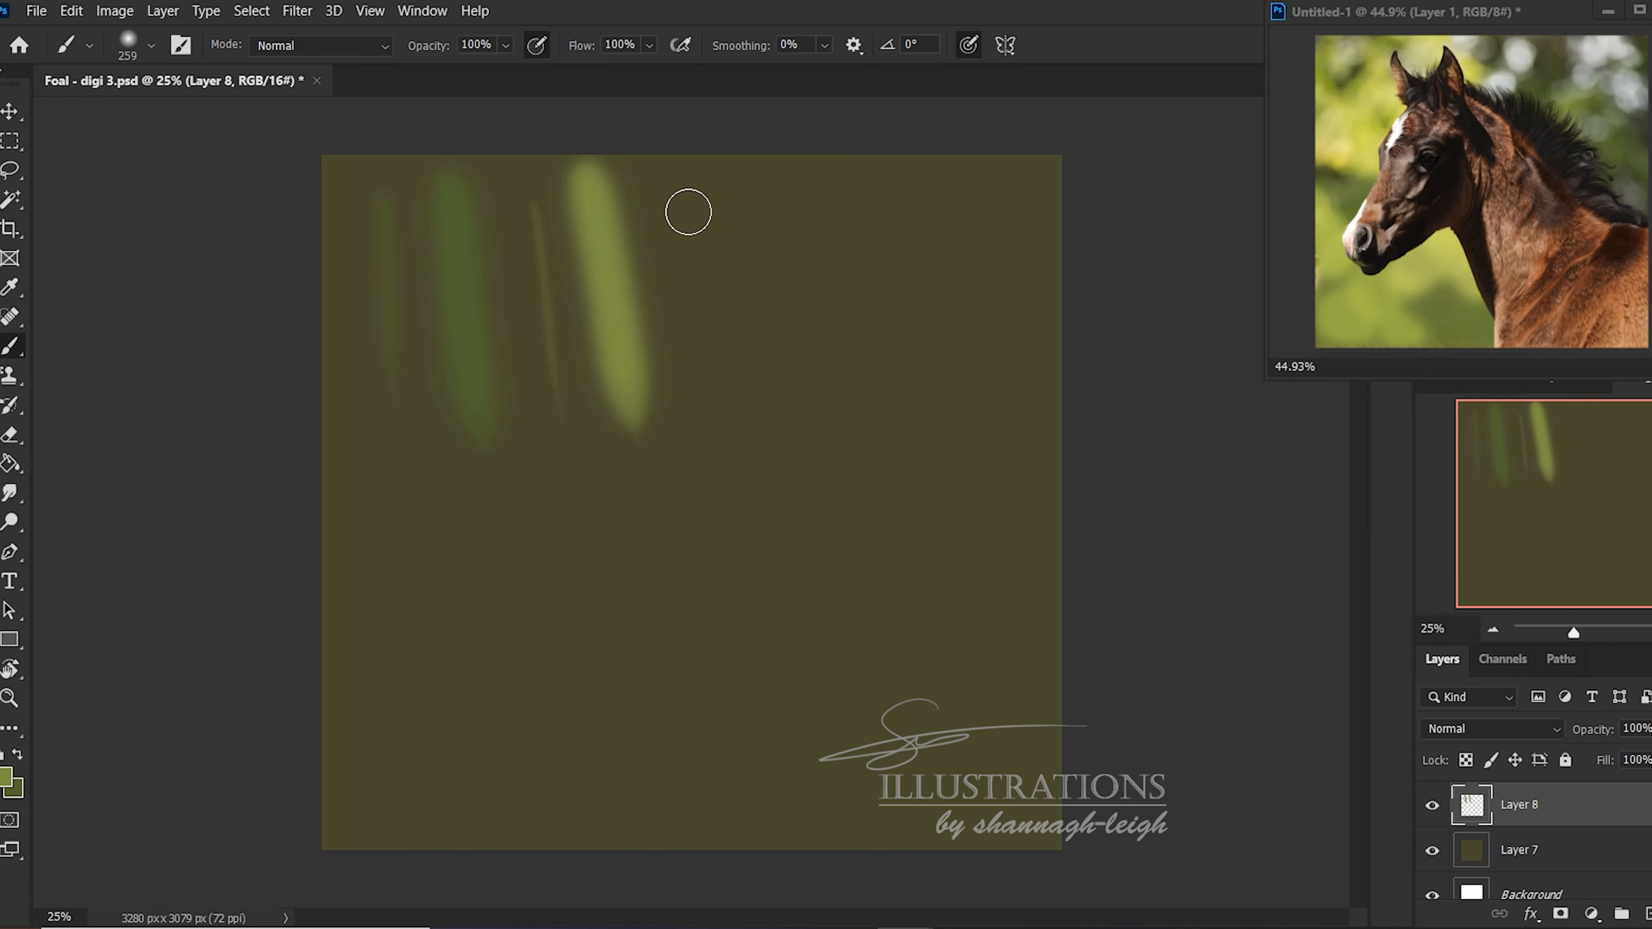
pyautogui.moveTo(688, 212)
pyautogui.mouseDown()
pyautogui.moveTo(732, 234)
pyautogui.moveTo(728, 520)
pyautogui.mouseUp()
pyautogui.moveTo(767, 192)
pyautogui.mouseDown()
pyautogui.moveTo(842, 206)
pyautogui.moveTo(781, 354)
pyautogui.moveTo(916, 344)
pyautogui.moveTo(834, 488)
pyautogui.moveTo(894, 511)
pyautogui.mouseUp()
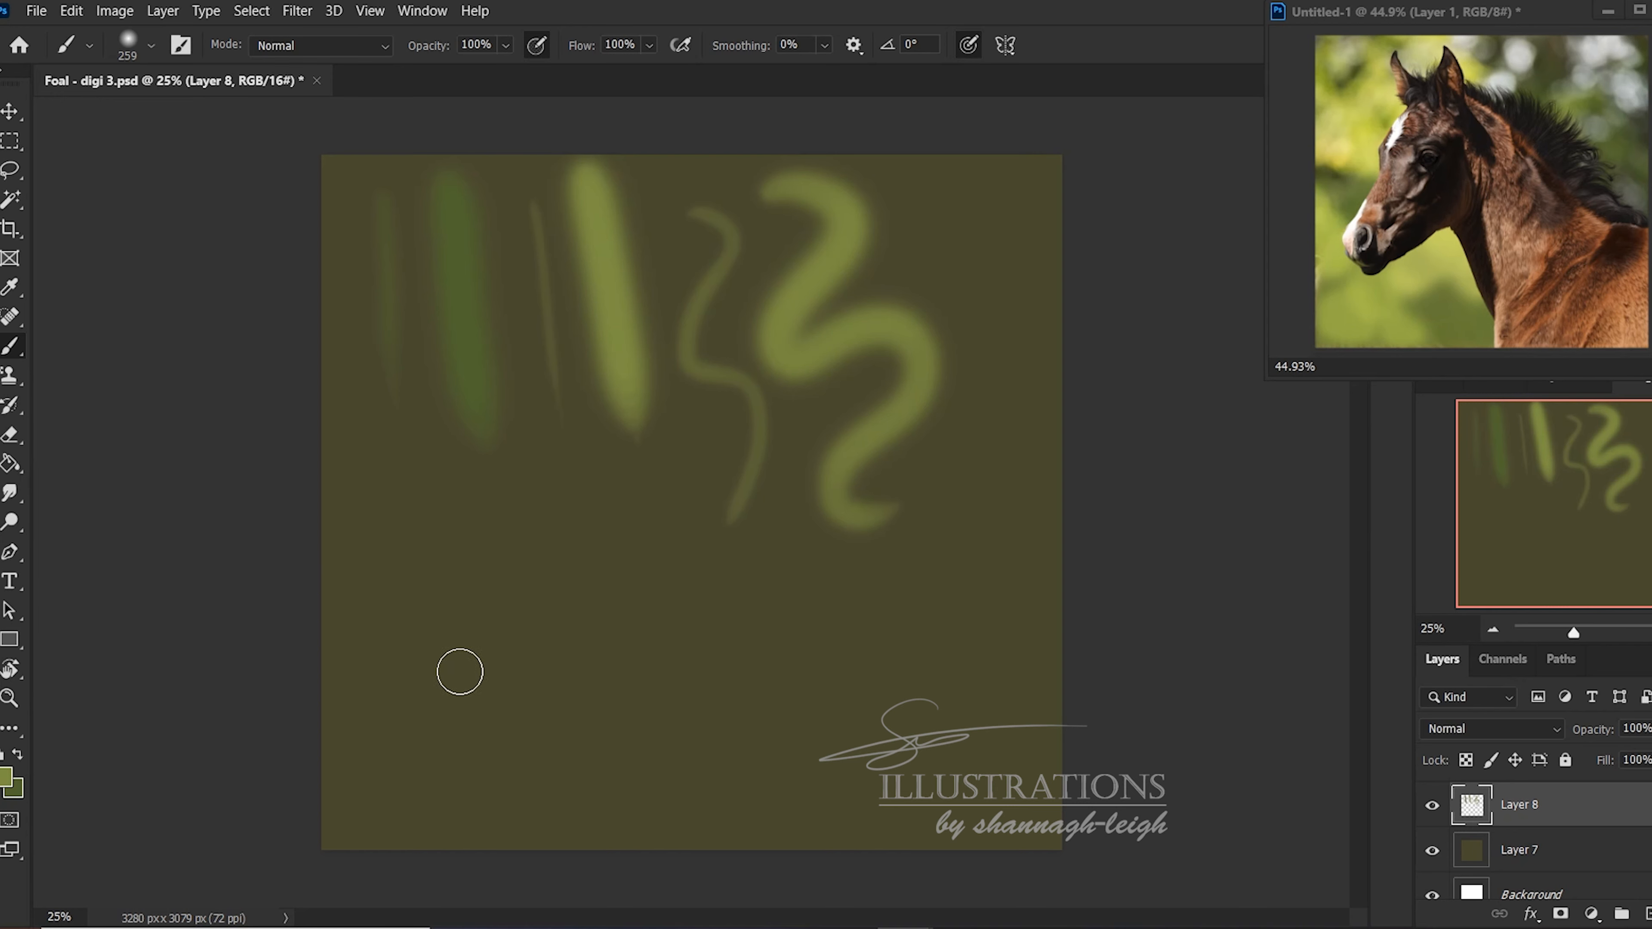
pyautogui.moveTo(342, 636); pyautogui.dragTo(989, 616)
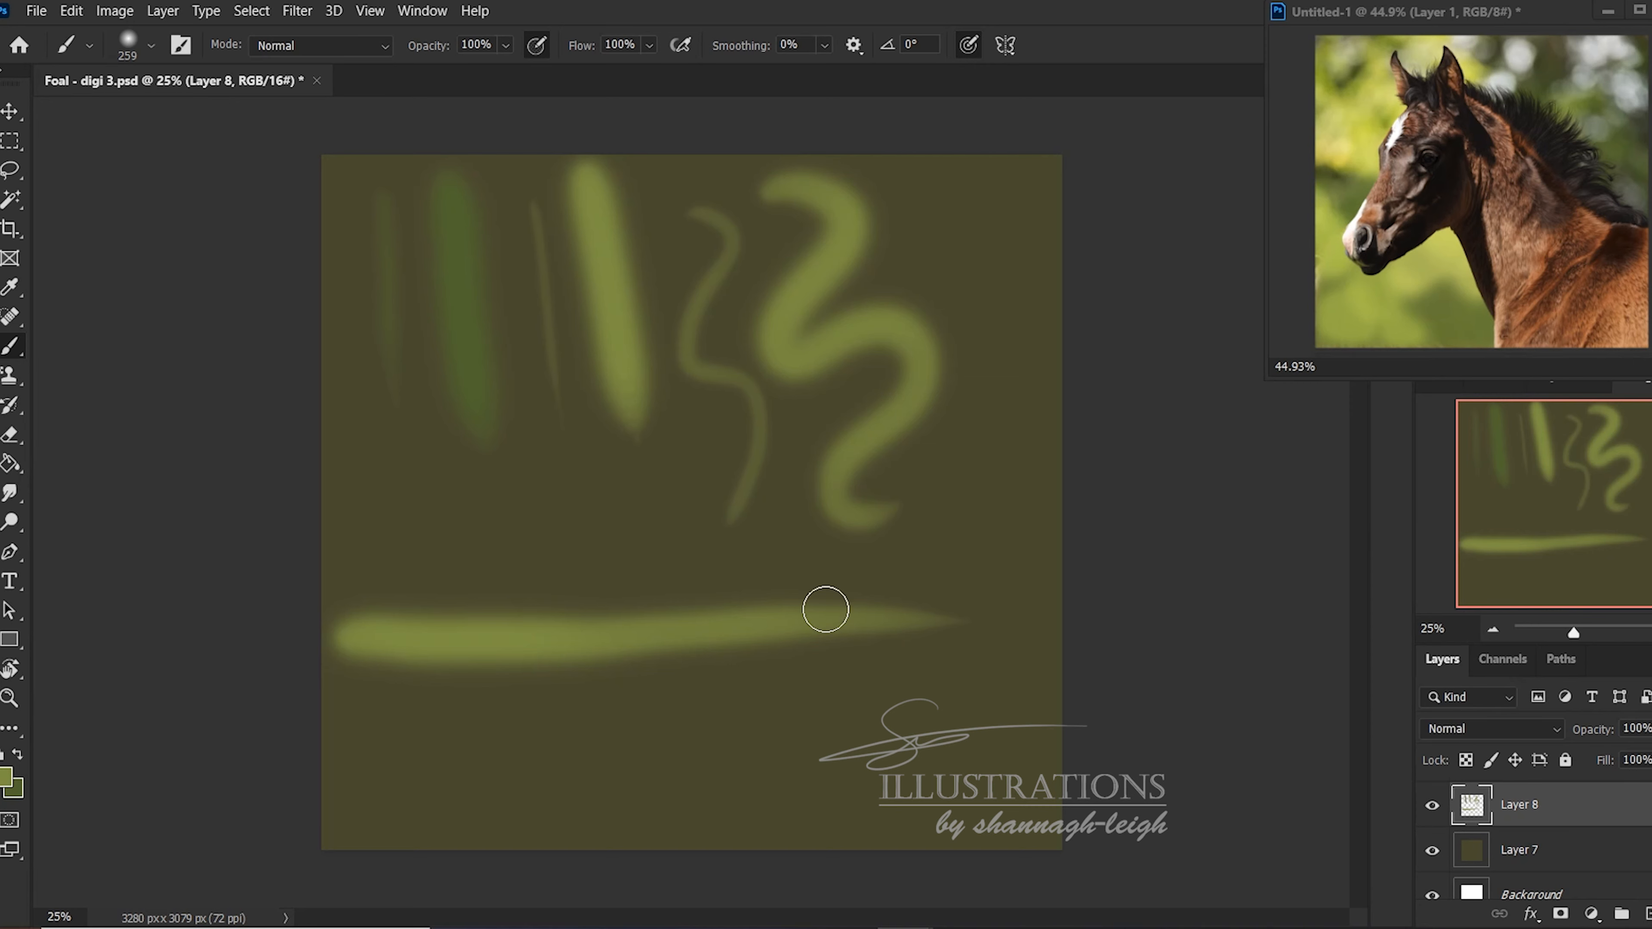
# Enlarge the brush to 385 px and turn off pen-pressure control of the brush size
pyautogui.rightClick(796, 492)
pyautogui.moveTo(1033, 517); pyautogui.dragTo(1038, 515)
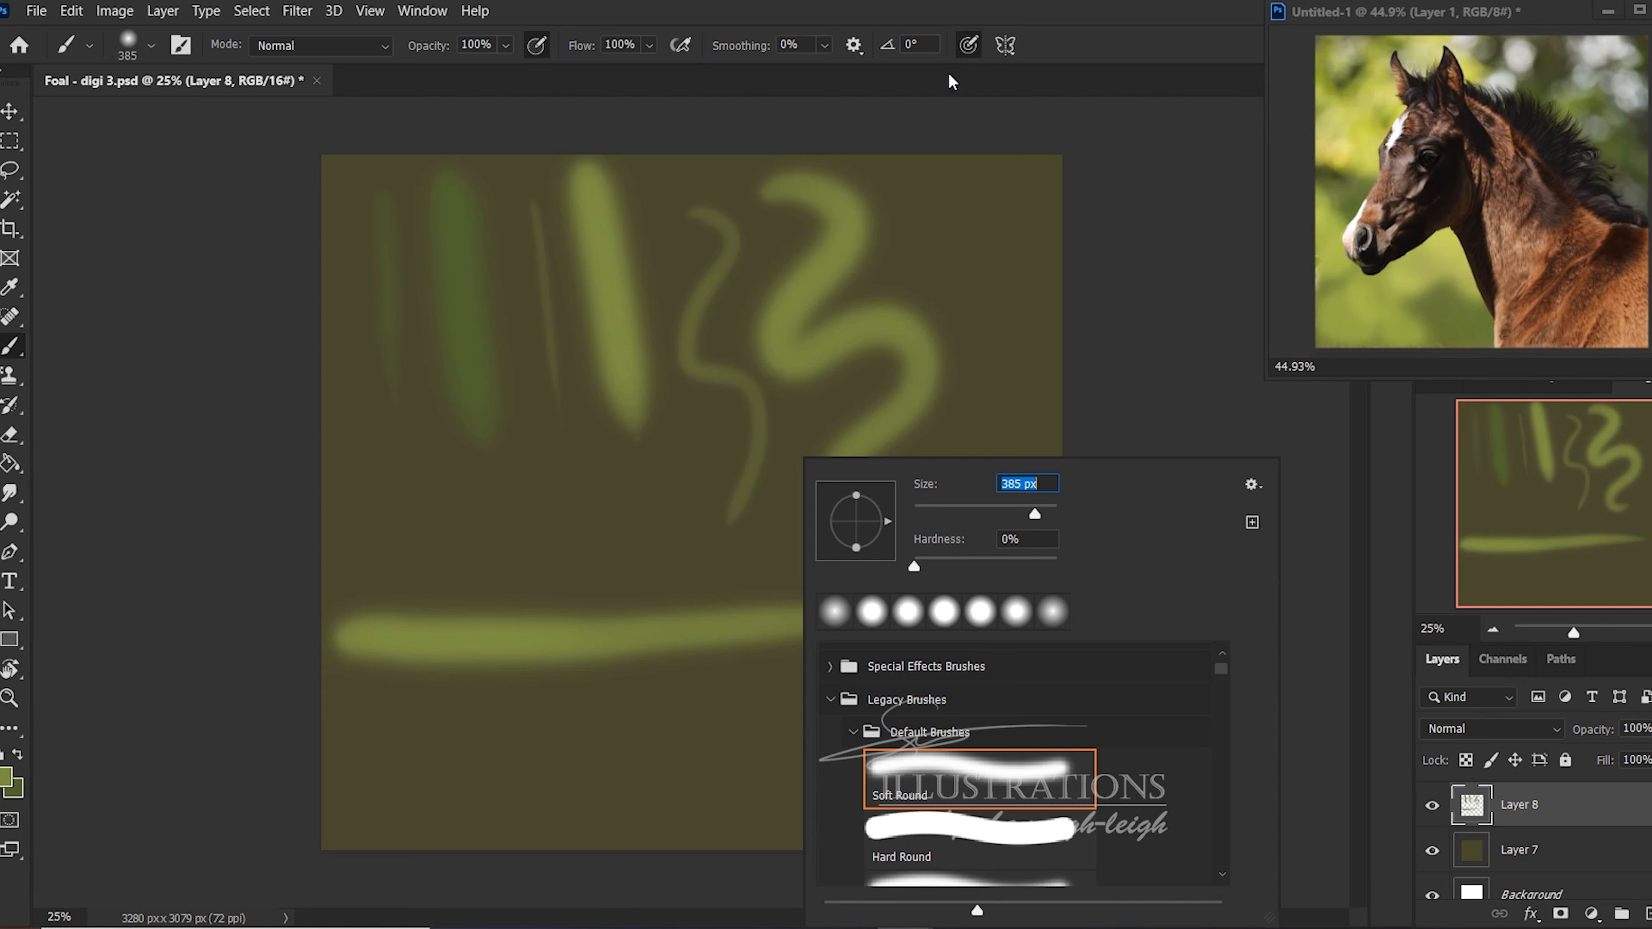
pyautogui.click(970, 50)
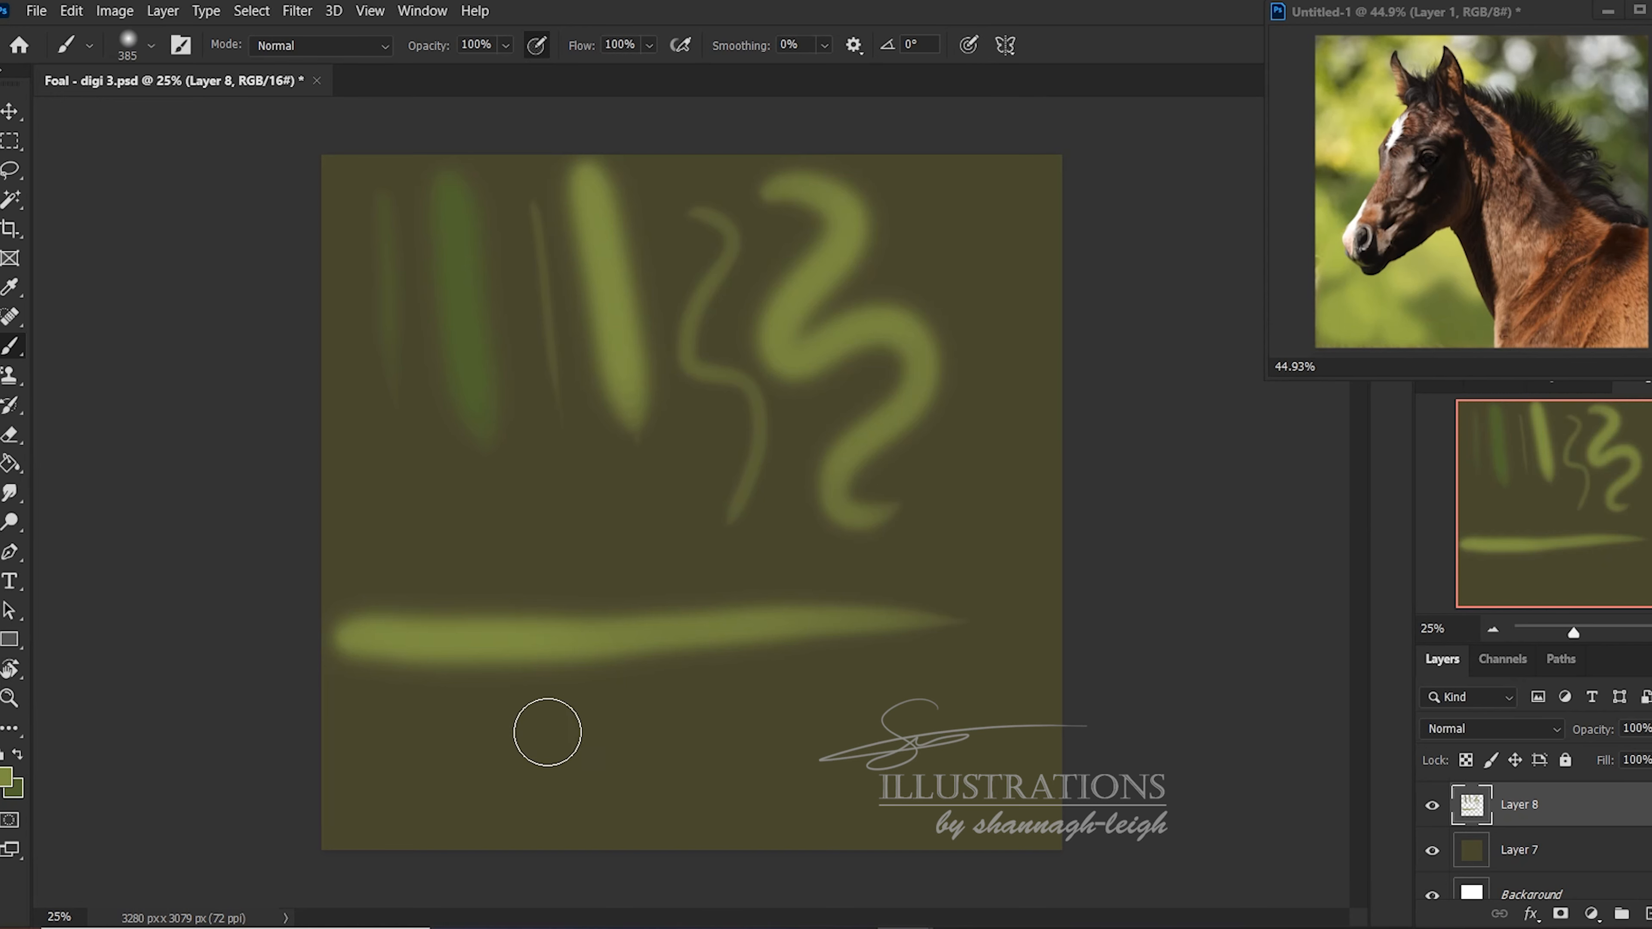
# Paint broad horizontal light-green test strokes across the lower half of the canvas, varying pressure to change only their strength
pyautogui.moveTo(351, 738)
pyautogui.mouseDown()
pyautogui.moveTo(874, 733)
pyautogui.moveTo(672, 776)
pyautogui.moveTo(844, 787)
pyautogui.mouseUp()
pyautogui.moveTo(608, 683); pyautogui.dragTo(884, 687)
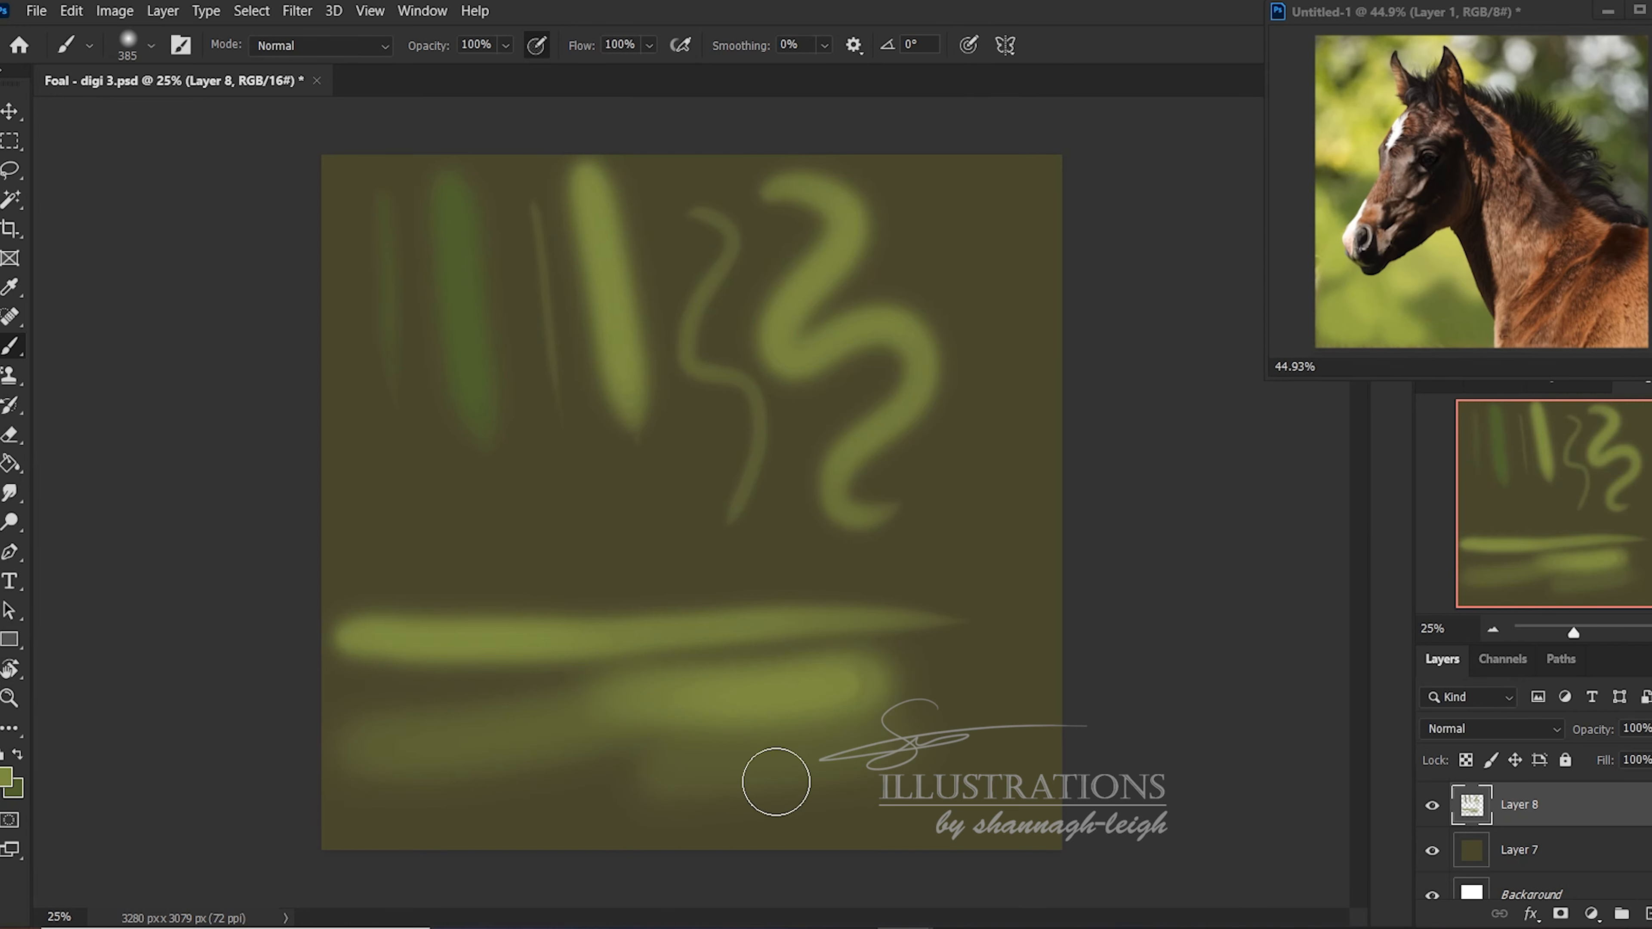
pyautogui.moveTo(693, 798); pyautogui.dragTo(1034, 760)
pyautogui.moveTo(520, 800); pyautogui.dragTo(660, 791)
pyautogui.moveTo(424, 547); pyautogui.dragTo(824, 569)
pyautogui.moveTo(527, 479); pyautogui.dragTo(641, 489)
pyautogui.moveTo(634, 572); pyautogui.dragTo(819, 591)
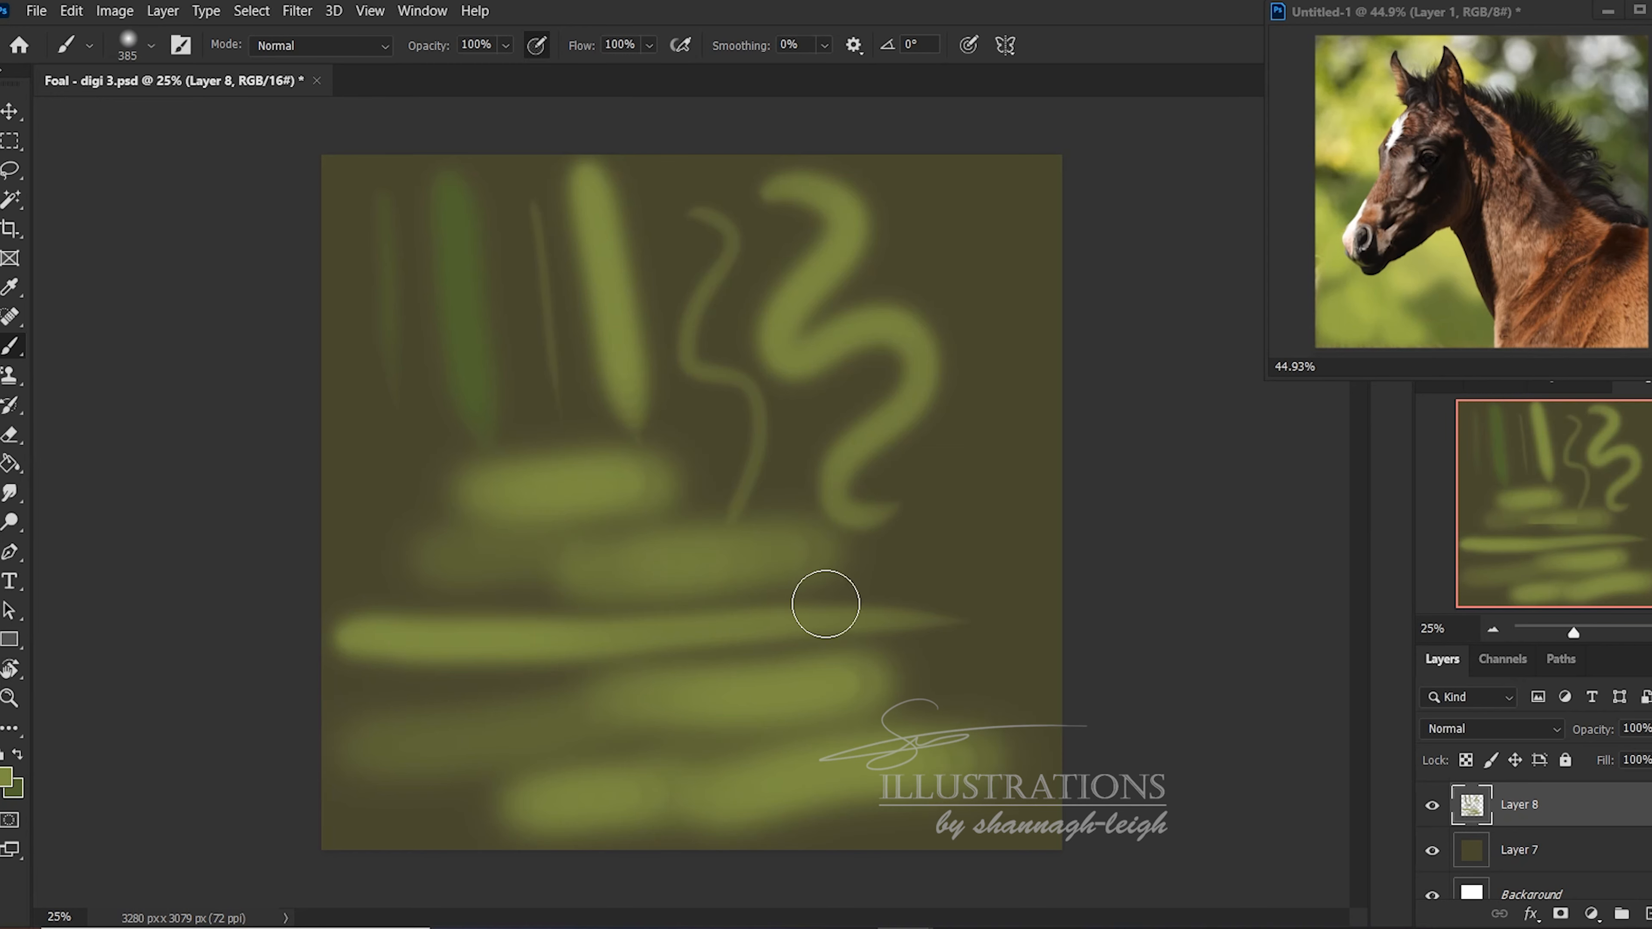
pyautogui.moveTo(679, 637); pyautogui.dragTo(938, 629)
pyautogui.moveTo(884, 539); pyautogui.dragTo(1036, 542)
pyautogui.moveTo(911, 468); pyautogui.dragTo(823, 478)
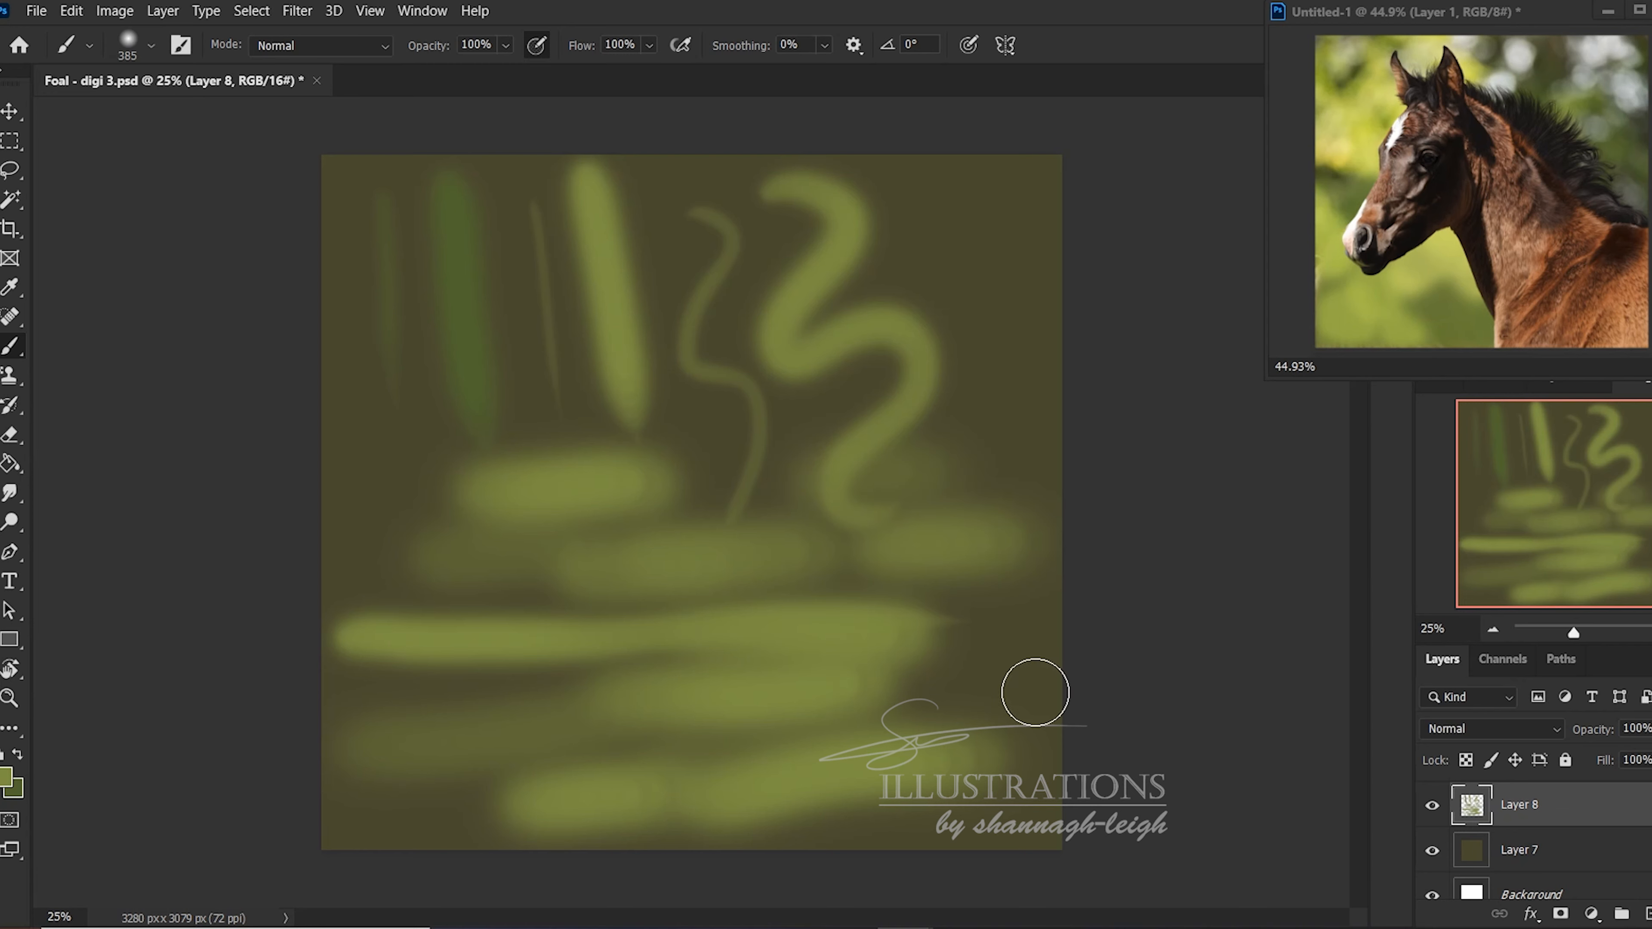
# Replace the test-stroke layer with a new empty layer above Layer 7, and show Layer 3 and Layer 6 again
pyautogui.press('Delete')
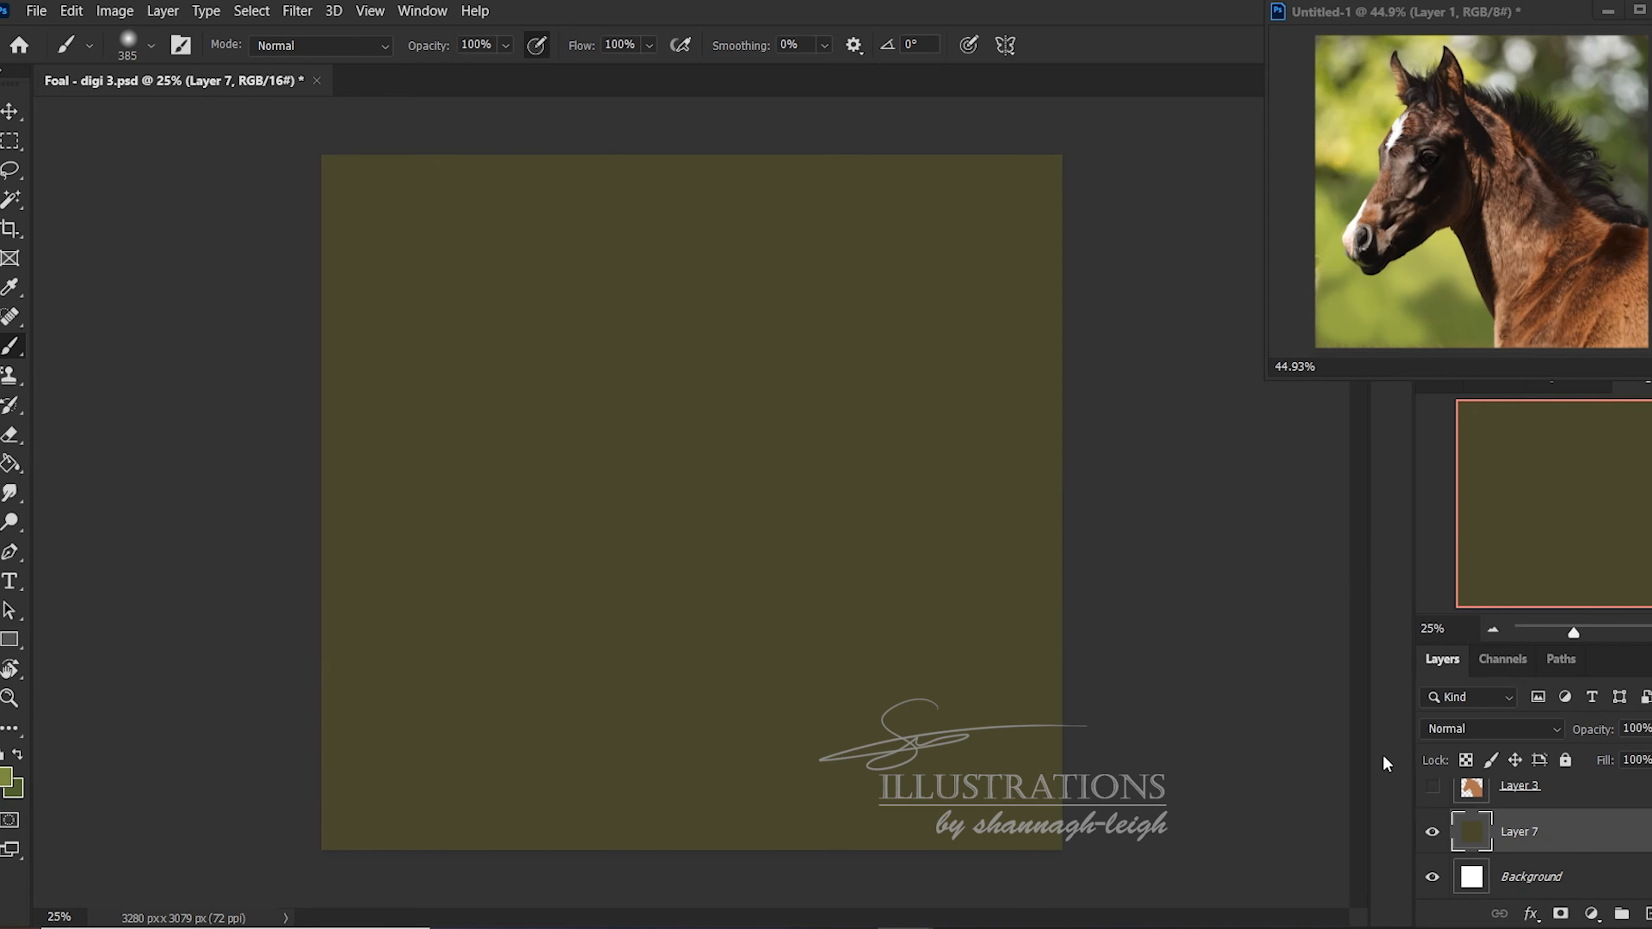
pyautogui.click(1640, 917)
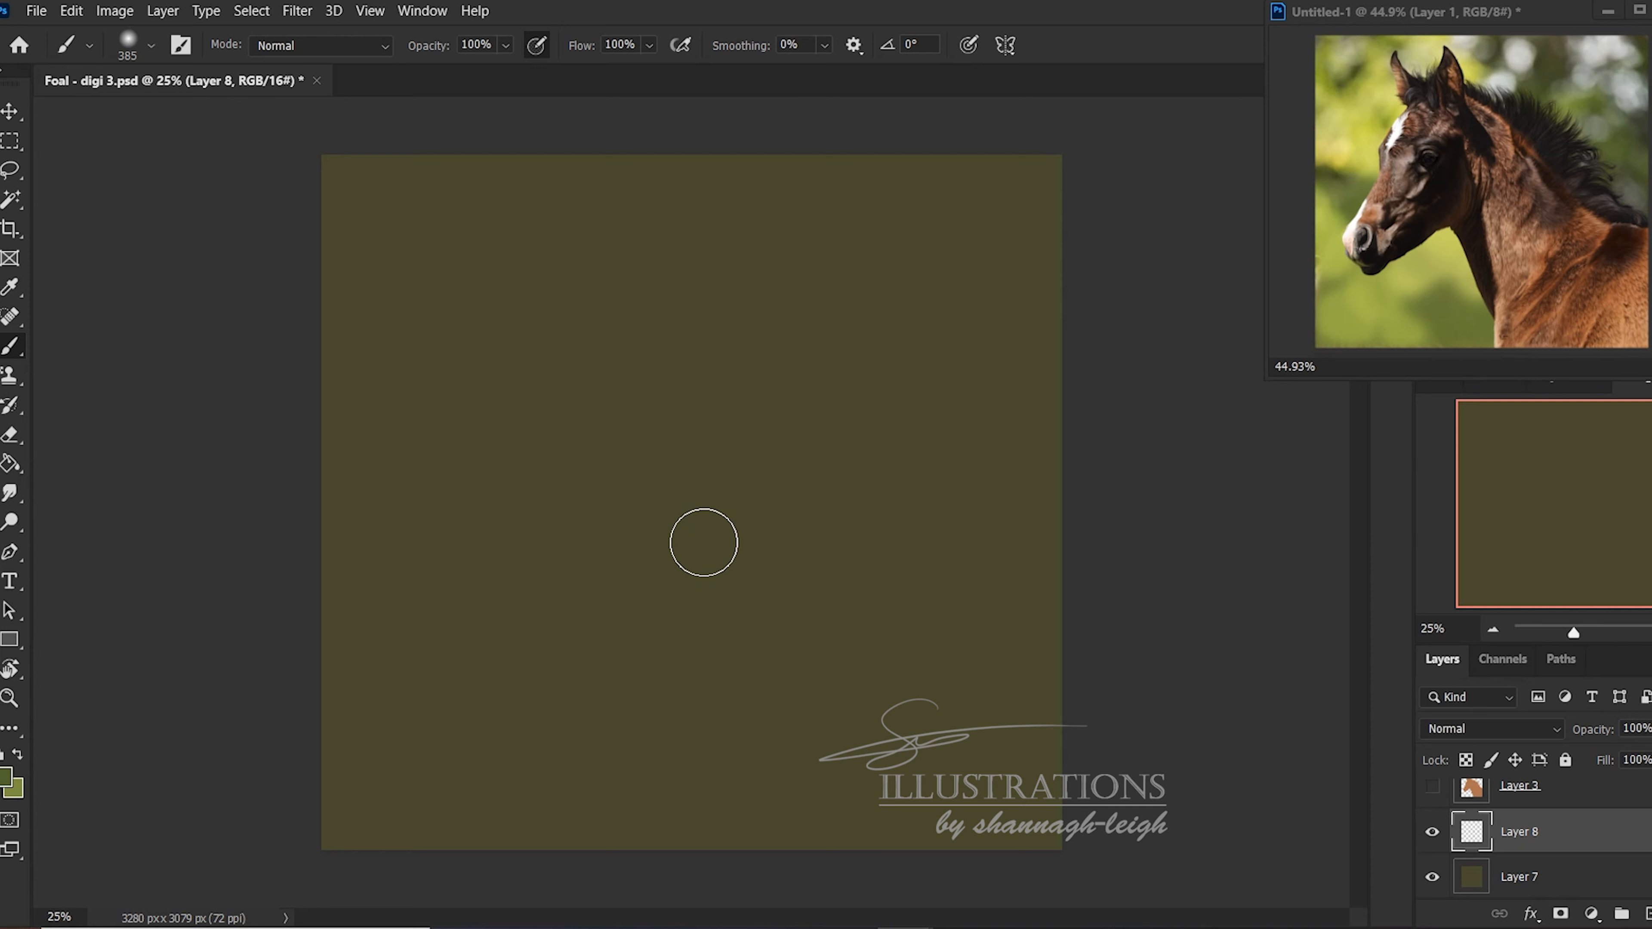
pyautogui.scroll(1, 1634, 804)
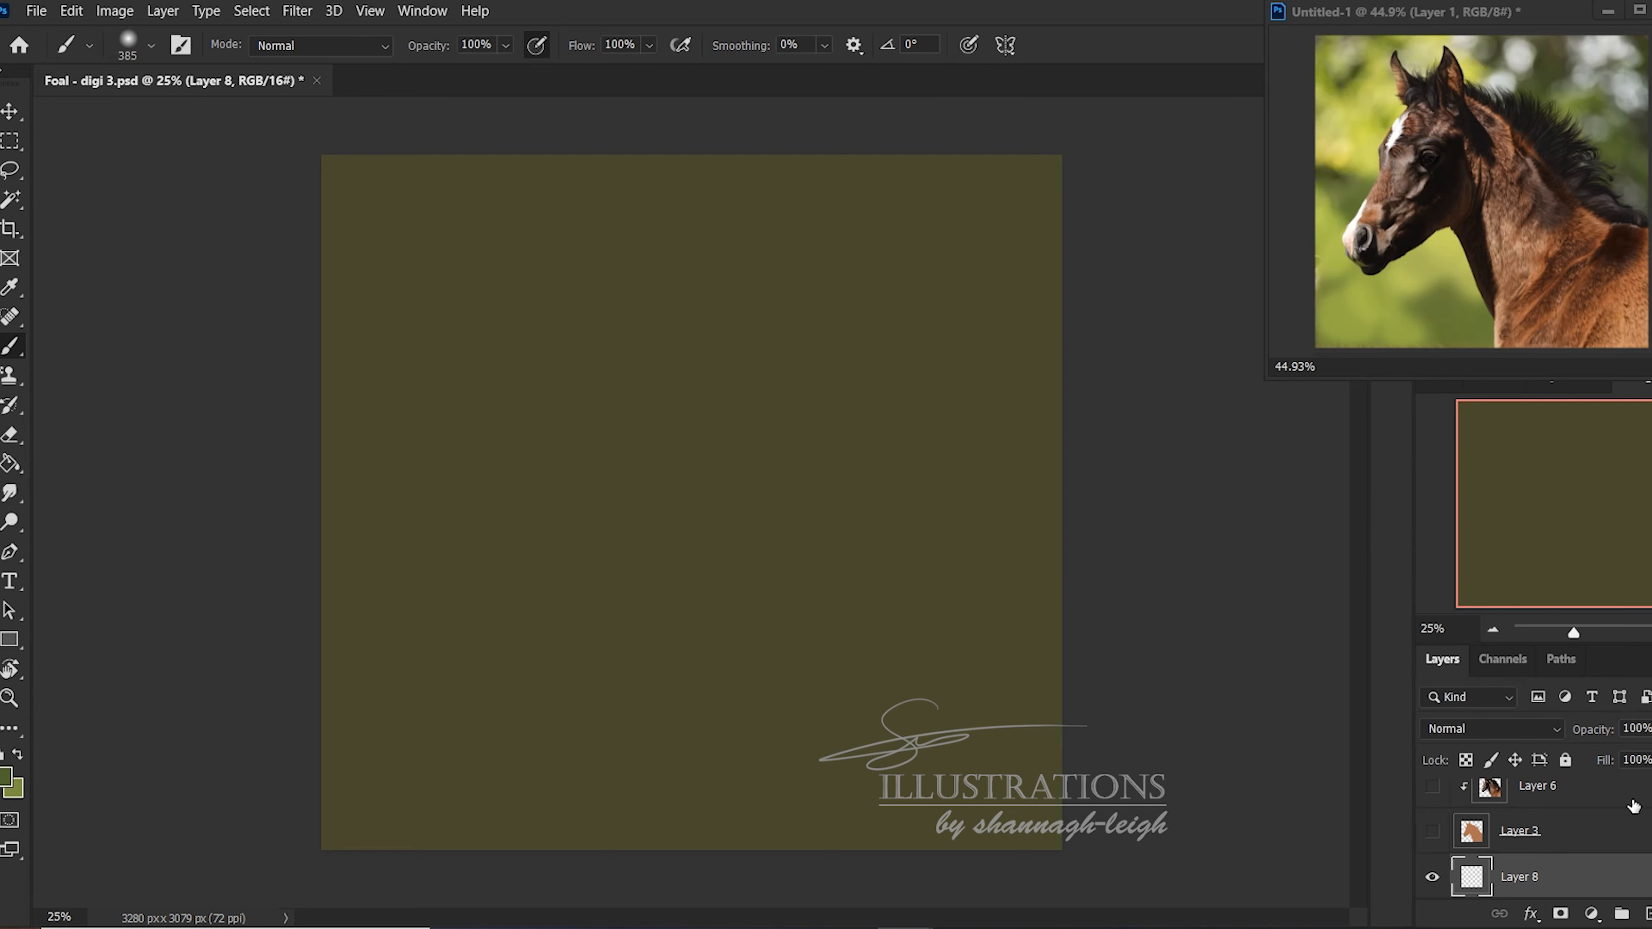
pyautogui.click(1433, 832)
pyautogui.click(1433, 787)
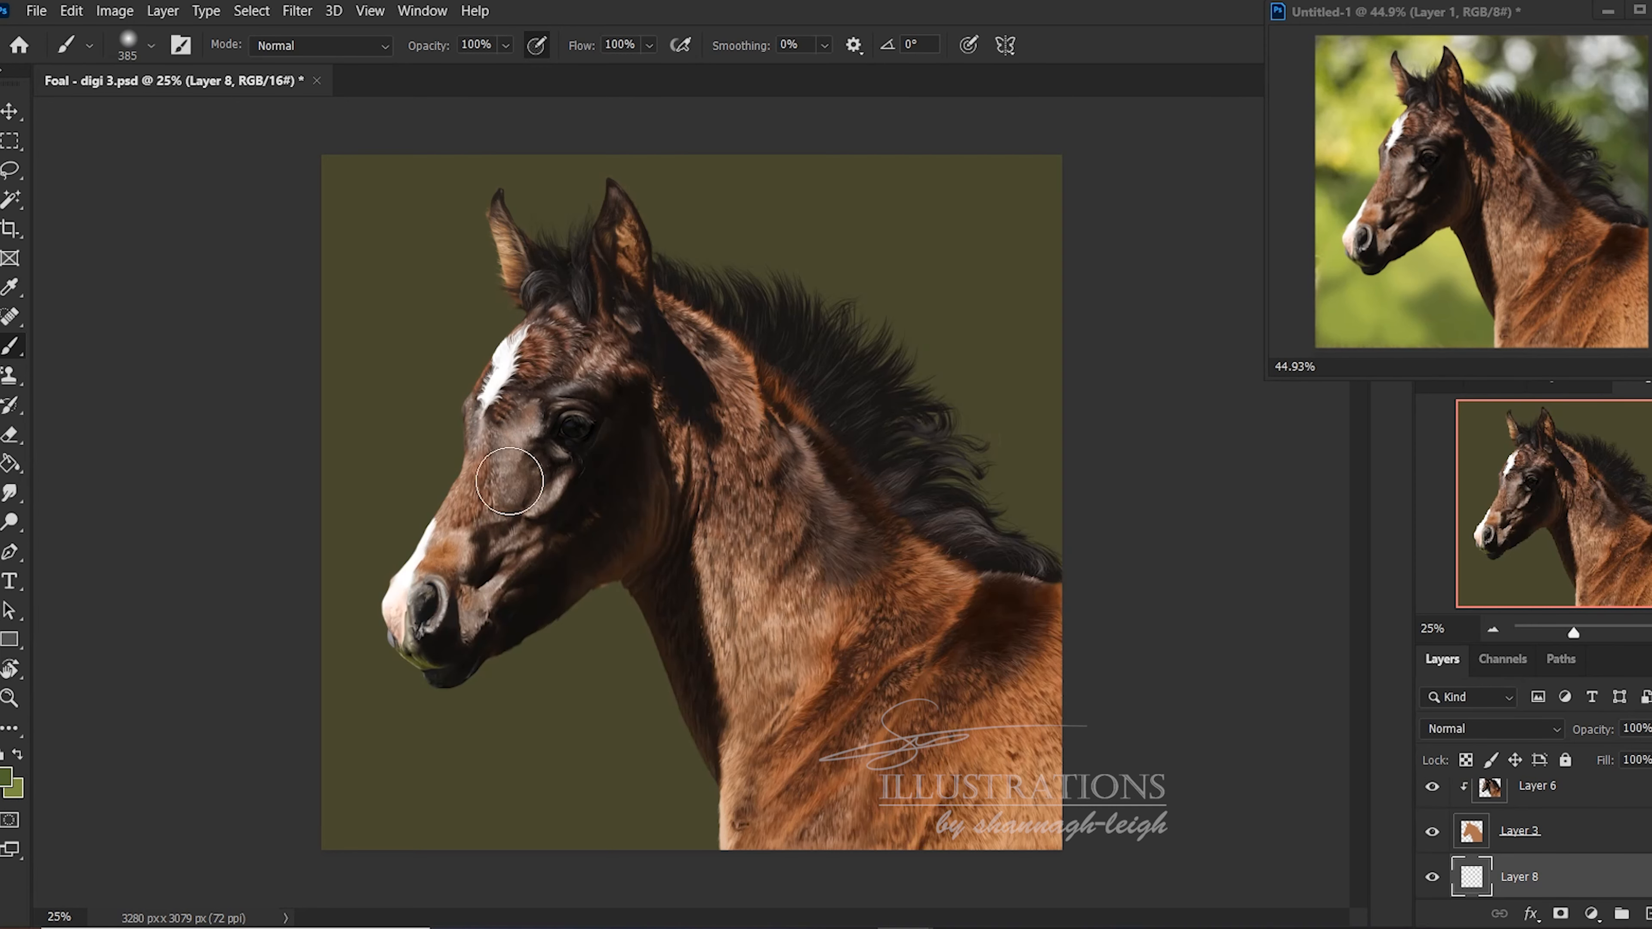
# Clip the new empty Layer 8 to the olive Layer 7 with a clipping mask
pyautogui.scroll(-2, 1548, 831)
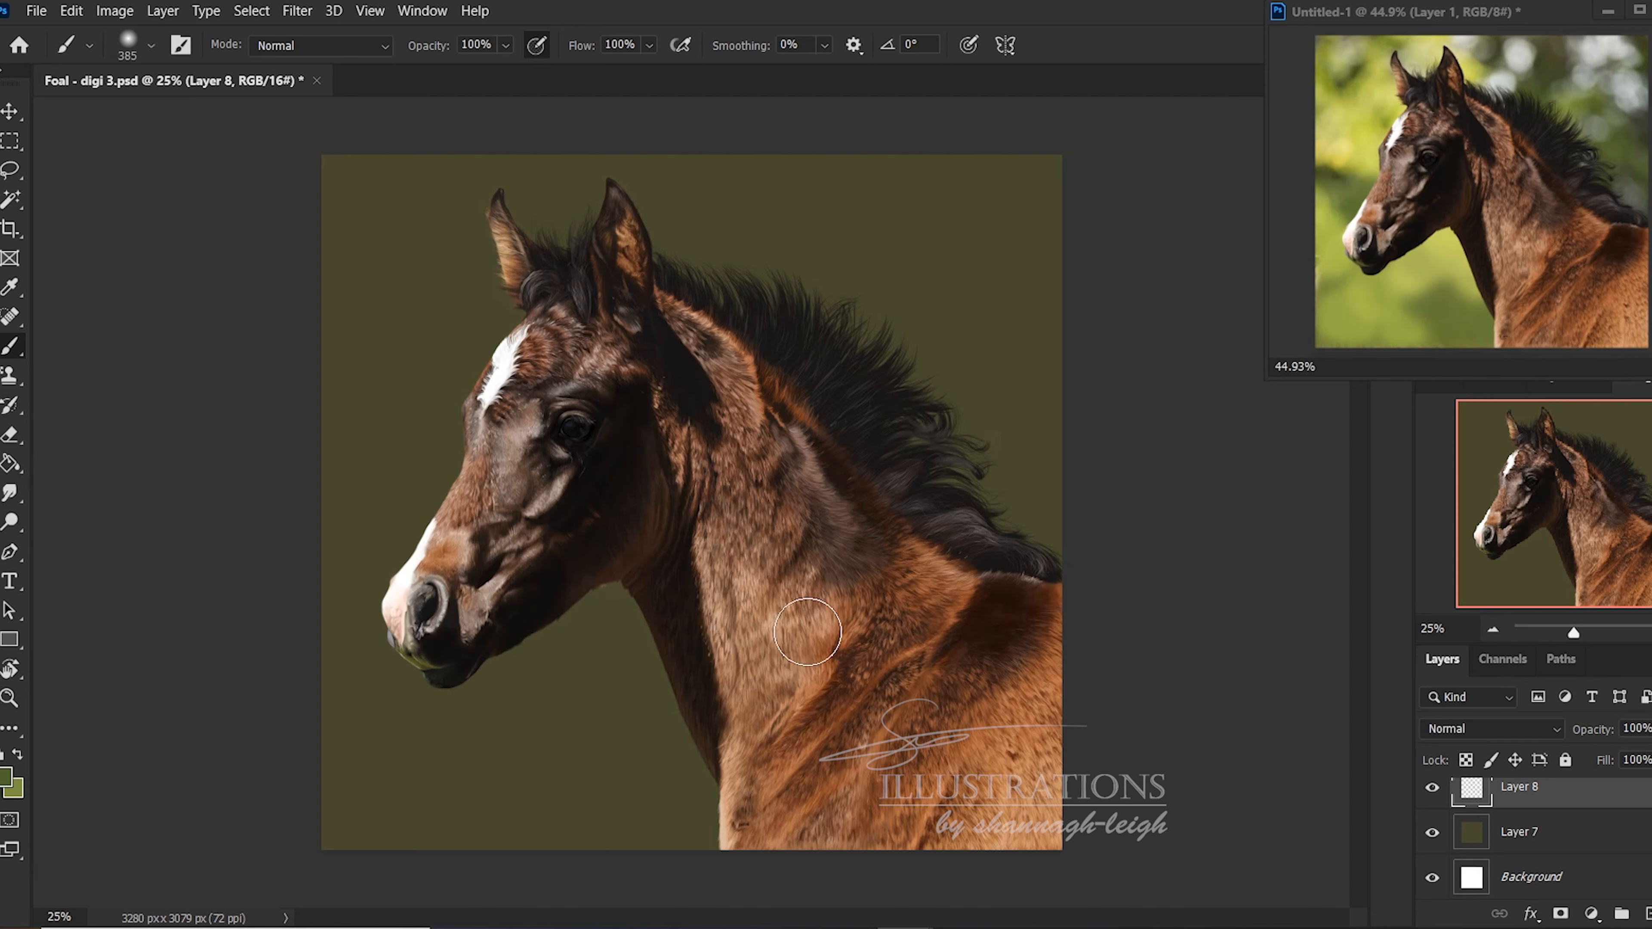
pyautogui.rightClick(1580, 798)
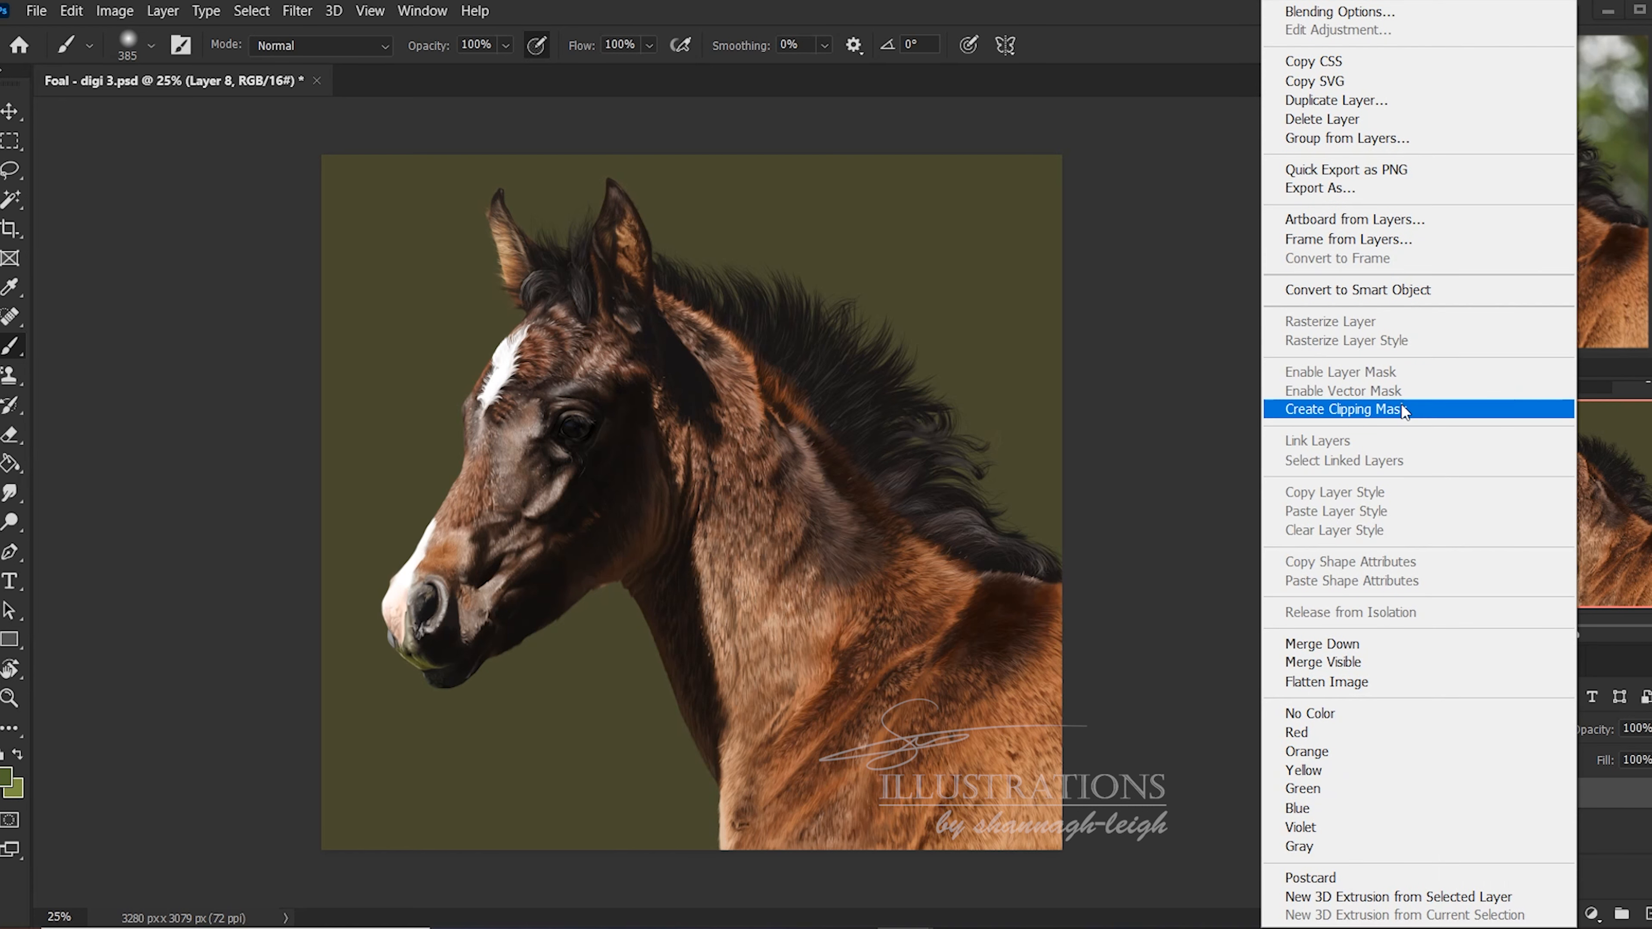
pyautogui.click(1388, 403)
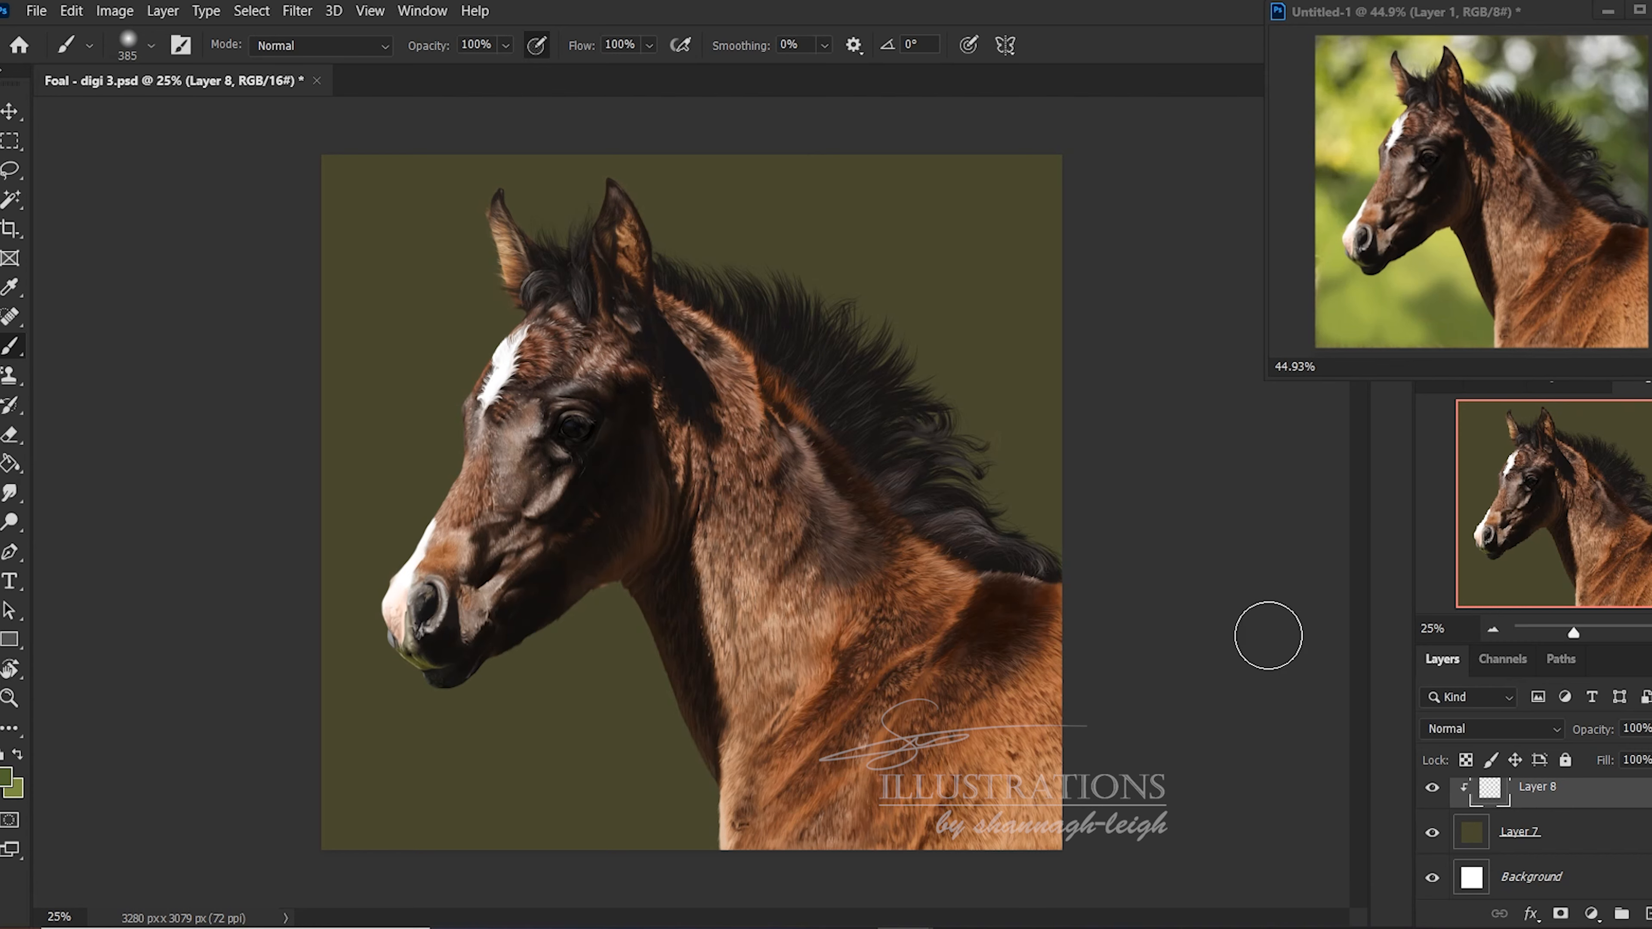
# Paint dark green over most of the background around the foal using a 448 px Soft Round brush at 52% opacity
pyautogui.rightClick(896, 298)
pyautogui.moveTo(1127, 357); pyautogui.dragTo(1133, 350)
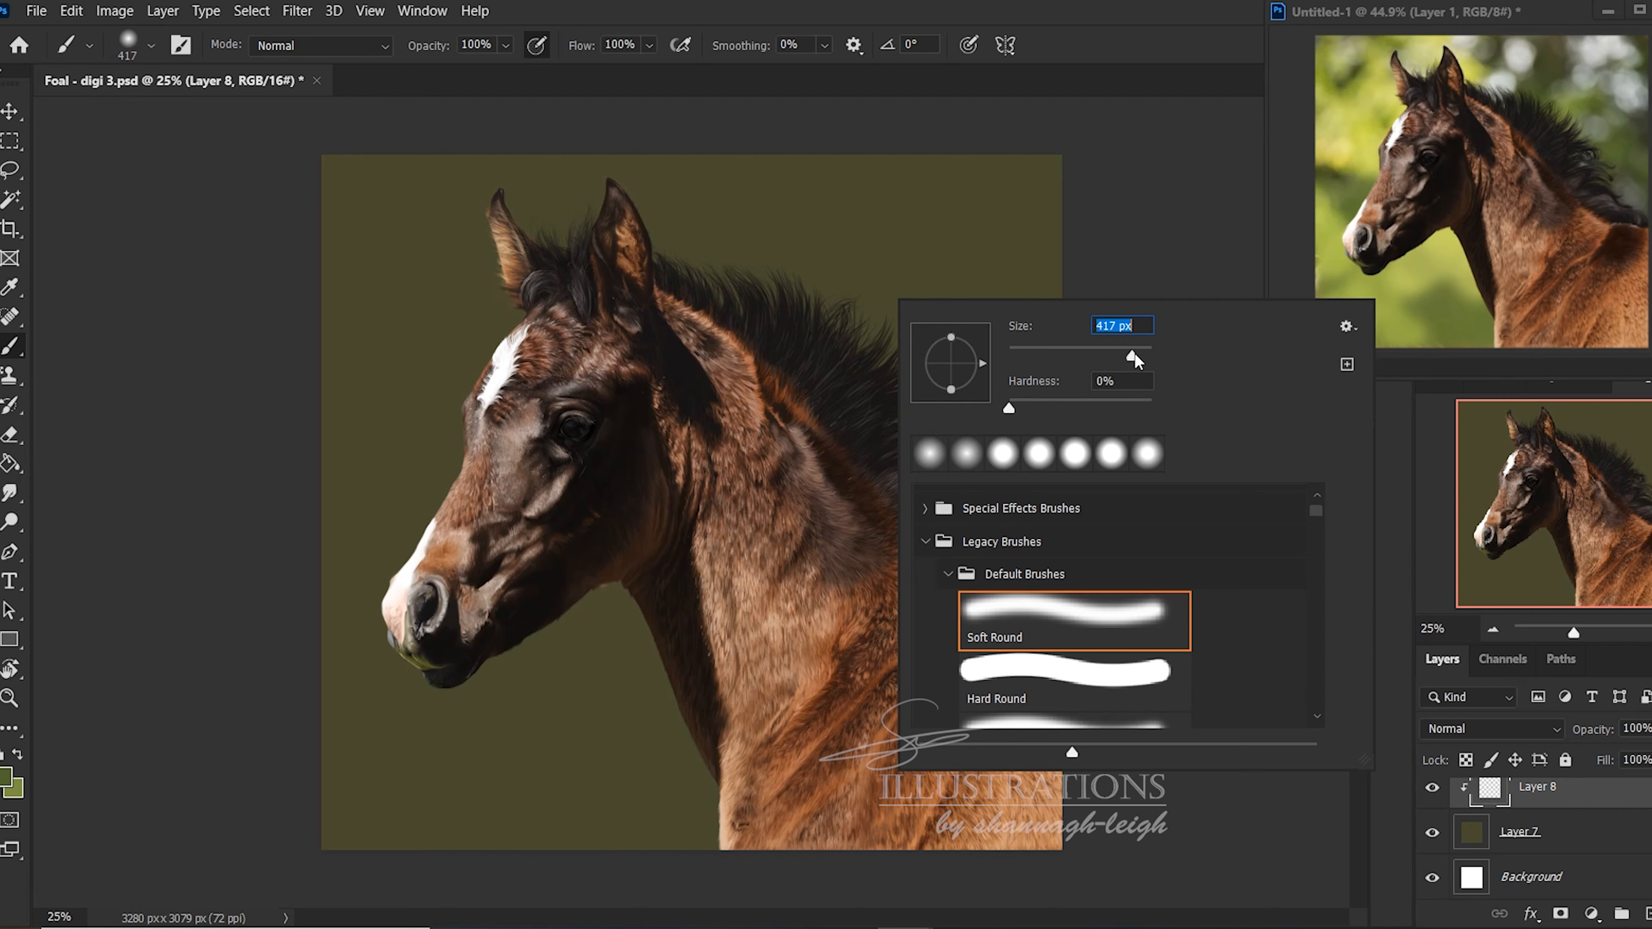
pyautogui.moveTo(1135, 353); pyautogui.dragTo(1135, 354)
pyautogui.click(506, 44)
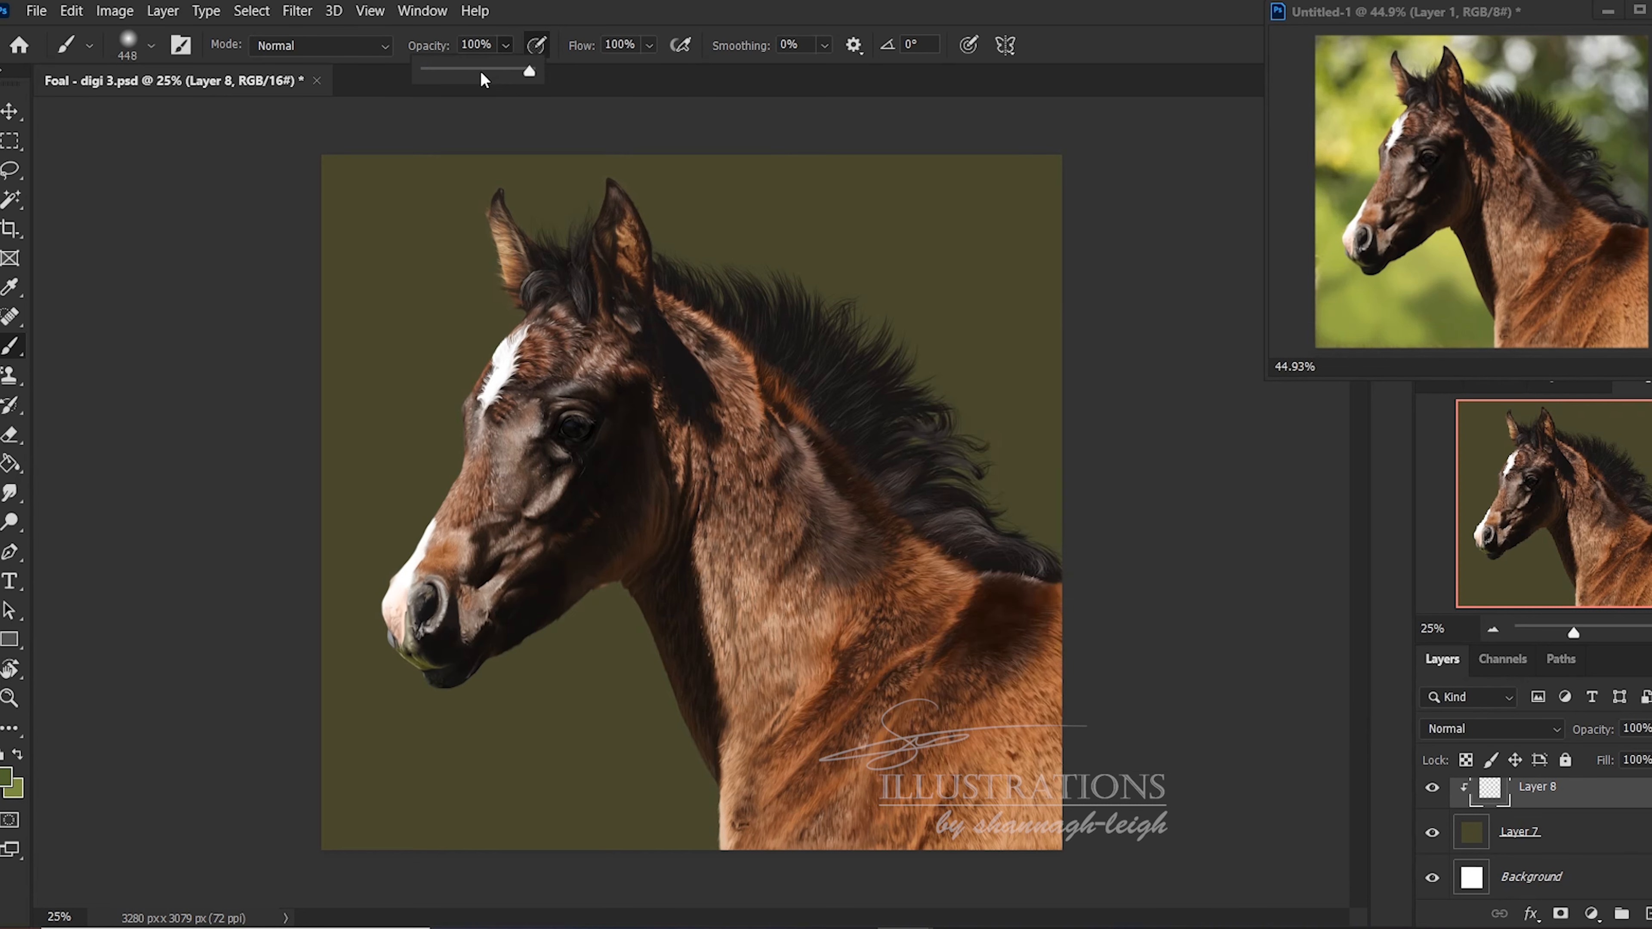
pyautogui.moveTo(535, 68); pyautogui.dragTo(481, 70)
pyautogui.moveTo(839, 334)
pyautogui.mouseDown()
pyautogui.moveTo(883, 330)
pyautogui.moveTo(885, 290)
pyautogui.moveTo(902, 334)
pyautogui.moveTo(930, 292)
pyautogui.moveTo(887, 308)
pyautogui.moveTo(929, 328)
pyautogui.moveTo(935, 269)
pyautogui.moveTo(963, 265)
pyautogui.moveTo(980, 339)
pyautogui.moveTo(966, 383)
pyautogui.moveTo(942, 394)
pyautogui.moveTo(830, 327)
pyautogui.moveTo(910, 253)
pyautogui.moveTo(986, 389)
pyautogui.moveTo(978, 409)
pyautogui.moveTo(1028, 372)
pyautogui.moveTo(1071, 401)
pyautogui.moveTo(951, 489)
pyautogui.moveTo(1008, 479)
pyautogui.moveTo(1051, 506)
pyautogui.moveTo(1069, 425)
pyautogui.moveTo(868, 381)
pyautogui.moveTo(883, 292)
pyautogui.moveTo(1026, 188)
pyautogui.moveTo(788, 355)
pyautogui.moveTo(775, 302)
pyautogui.moveTo(727, 283)
pyautogui.moveTo(697, 294)
pyautogui.moveTo(654, 243)
pyautogui.moveTo(672, 217)
pyautogui.moveTo(594, 228)
pyautogui.moveTo(551, 258)
pyautogui.moveTo(491, 210)
pyautogui.moveTo(422, 267)
pyautogui.moveTo(317, 239)
pyautogui.moveTo(286, 425)
pyautogui.moveTo(362, 578)
pyautogui.moveTo(469, 489)
pyautogui.moveTo(367, 495)
pyautogui.moveTo(332, 183)
pyautogui.moveTo(346, 456)
pyautogui.moveTo(428, 565)
pyautogui.moveTo(404, 663)
pyautogui.moveTo(478, 627)
pyautogui.moveTo(637, 636)
pyautogui.moveTo(748, 707)
pyautogui.moveTo(397, 843)
pyautogui.moveTo(602, 833)
pyautogui.moveTo(445, 756)
pyautogui.moveTo(250, 791)
pyautogui.moveTo(438, 838)
pyautogui.moveTo(452, 678)
pyautogui.moveTo(598, 732)
pyautogui.moveTo(370, 739)
pyautogui.moveTo(457, 789)
pyautogui.moveTo(411, 767)
pyautogui.moveTo(562, 664)
pyautogui.moveTo(518, 763)
pyautogui.moveTo(581, 859)
pyautogui.moveTo(695, 755)
pyautogui.moveTo(333, 676)
pyautogui.moveTo(279, 550)
pyautogui.moveTo(390, 567)
pyautogui.moveTo(592, 662)
pyautogui.moveTo(628, 845)
pyautogui.moveTo(417, 839)
pyautogui.moveTo(604, 696)
pyautogui.moveTo(384, 539)
pyautogui.moveTo(453, 350)
pyautogui.moveTo(758, 716)
pyautogui.moveTo(750, 669)
pyautogui.mouseUp()
# Switch to the lighter green and paint soft patches behind the mane, around the head and beside the muzzle, resizing the brush to 385 px
pyautogui.press('x')
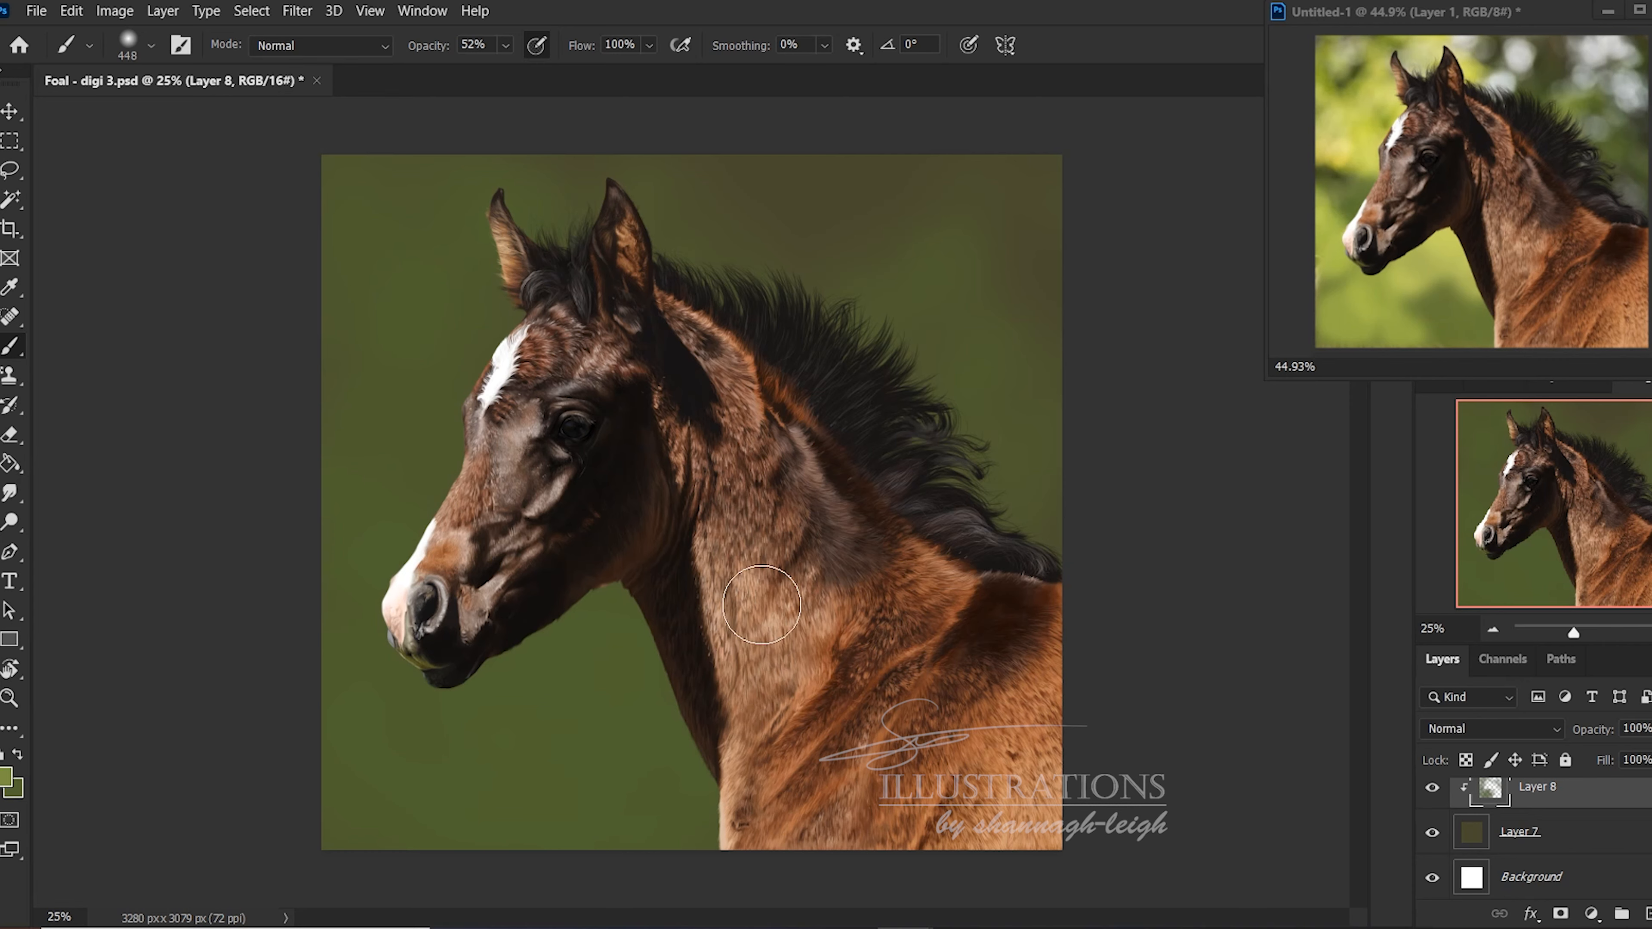
pyautogui.moveTo(867, 393)
pyautogui.mouseDown()
pyautogui.moveTo(862, 349)
pyautogui.moveTo(882, 348)
pyautogui.moveTo(899, 289)
pyautogui.moveTo(876, 285)
pyautogui.moveTo(956, 286)
pyautogui.mouseUp()
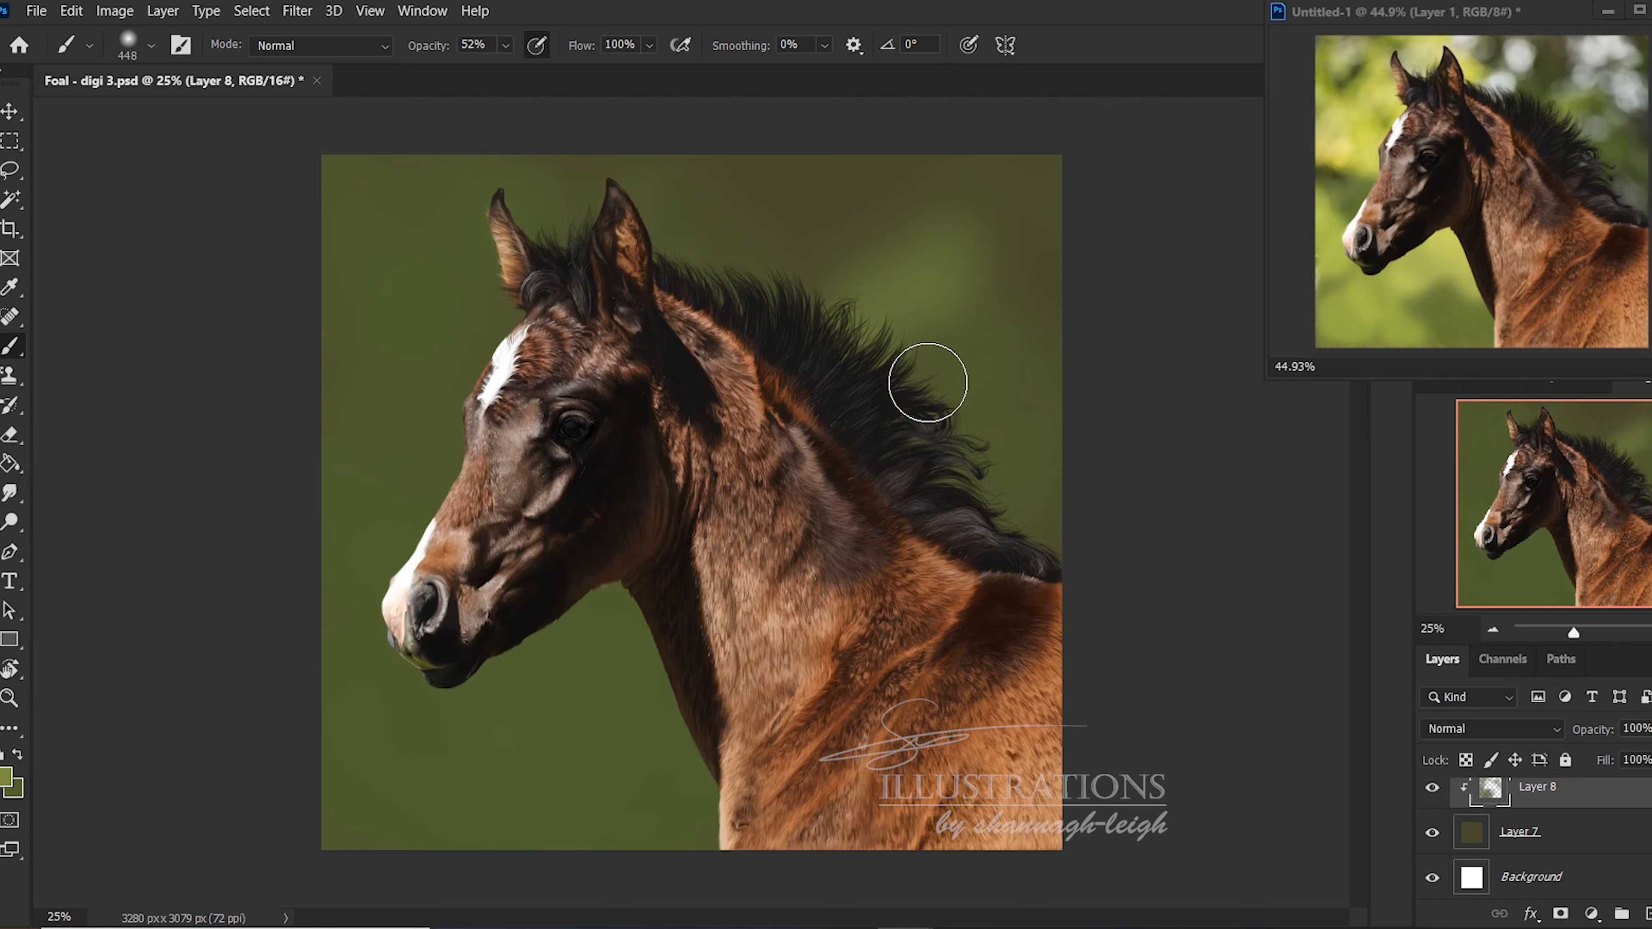
pyautogui.rightClick(817, 484)
pyautogui.click(1047, 515)
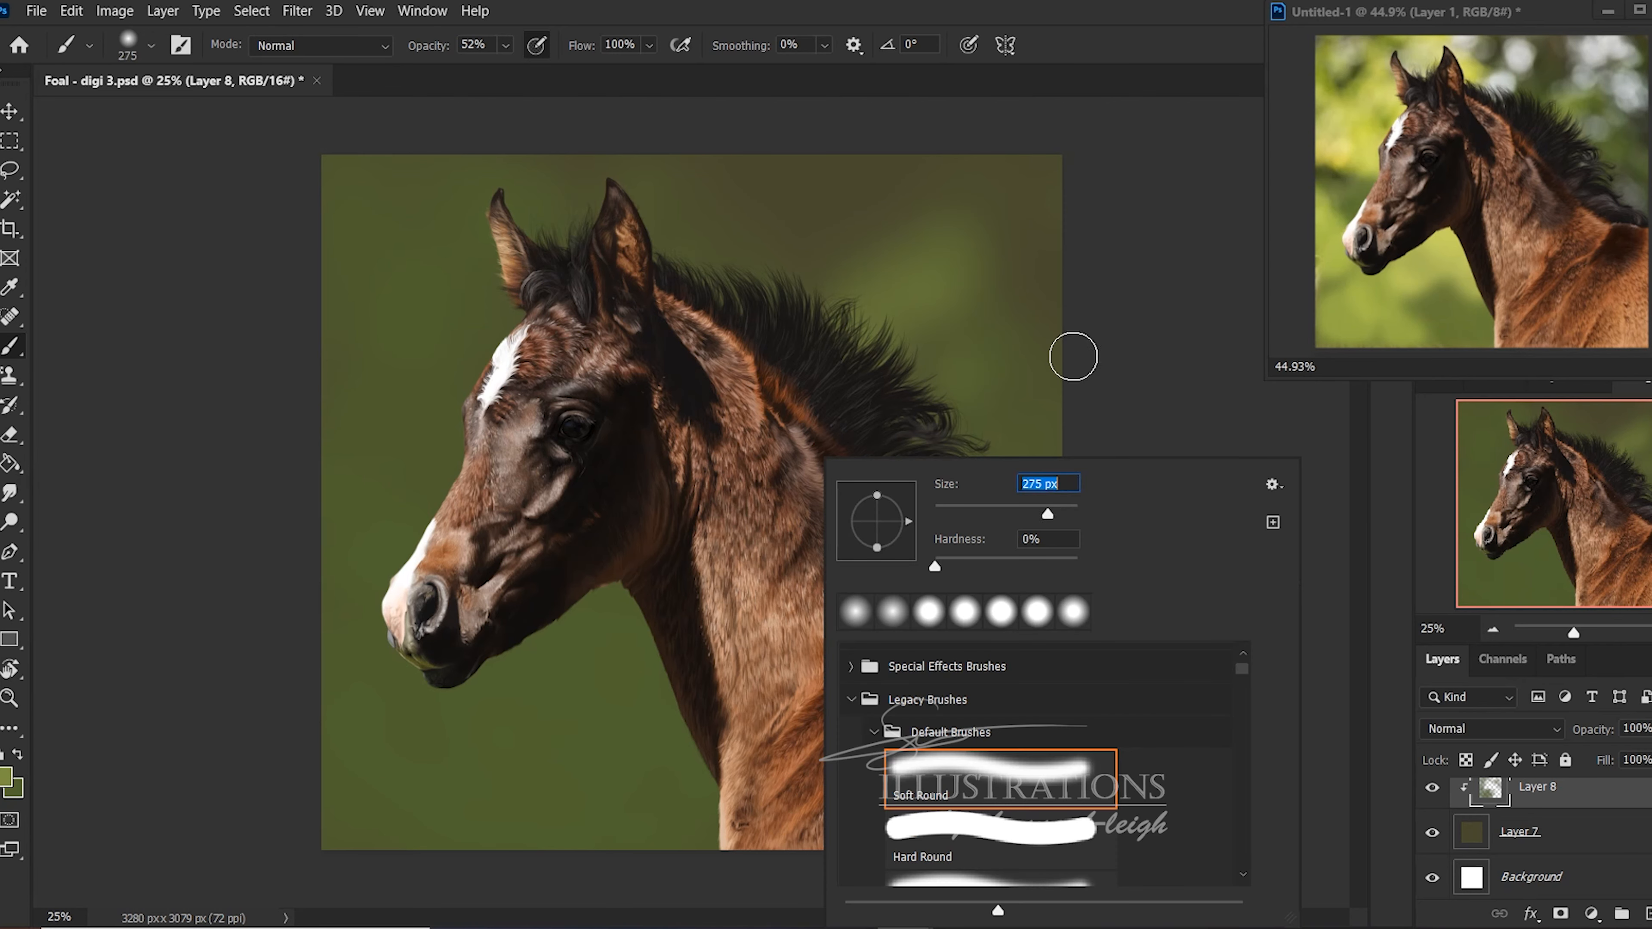
pyautogui.click(1054, 511)
pyautogui.moveTo(958, 302)
pyautogui.mouseDown()
pyautogui.moveTo(975, 338)
pyautogui.moveTo(1018, 337)
pyautogui.moveTo(924, 387)
pyautogui.moveTo(965, 443)
pyautogui.moveTo(1039, 385)
pyautogui.mouseUp()
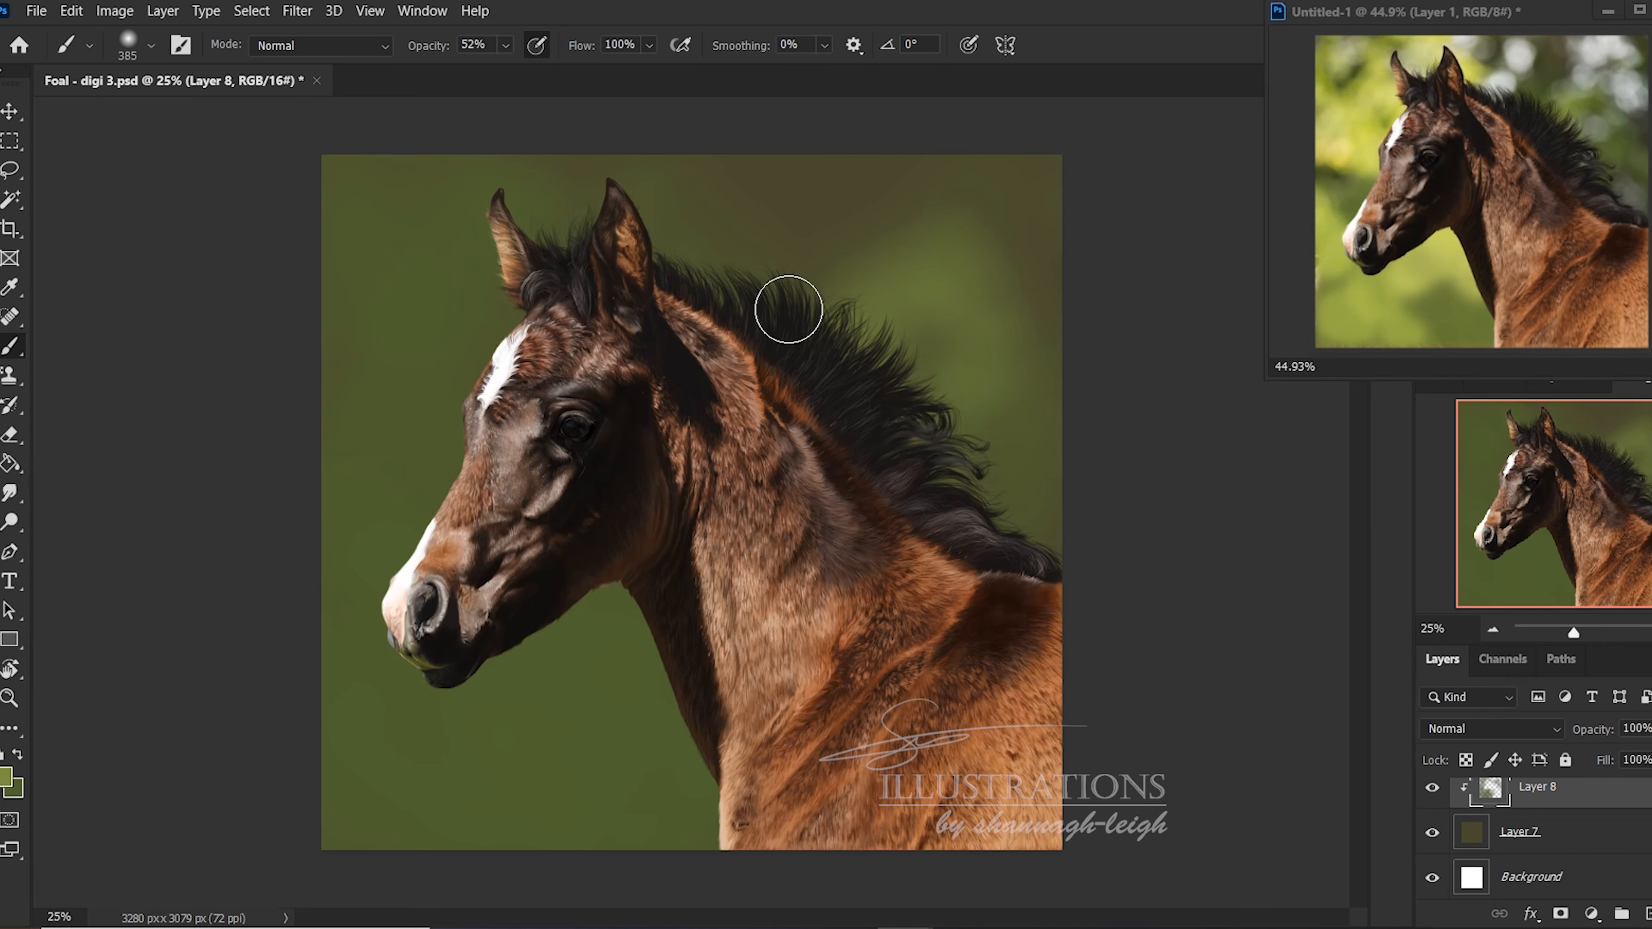
pyautogui.moveTo(683, 278)
pyautogui.mouseDown()
pyautogui.moveTo(693, 269)
pyautogui.moveTo(608, 259)
pyautogui.moveTo(612, 173)
pyautogui.moveTo(570, 270)
pyautogui.moveTo(498, 214)
pyautogui.moveTo(480, 321)
pyautogui.moveTo(496, 369)
pyautogui.moveTo(424, 358)
pyautogui.moveTo(376, 436)
pyautogui.moveTo(324, 347)
pyautogui.moveTo(309, 166)
pyautogui.moveTo(350, 170)
pyautogui.moveTo(369, 362)
pyautogui.moveTo(443, 443)
pyautogui.moveTo(450, 483)
pyautogui.mouseUp()
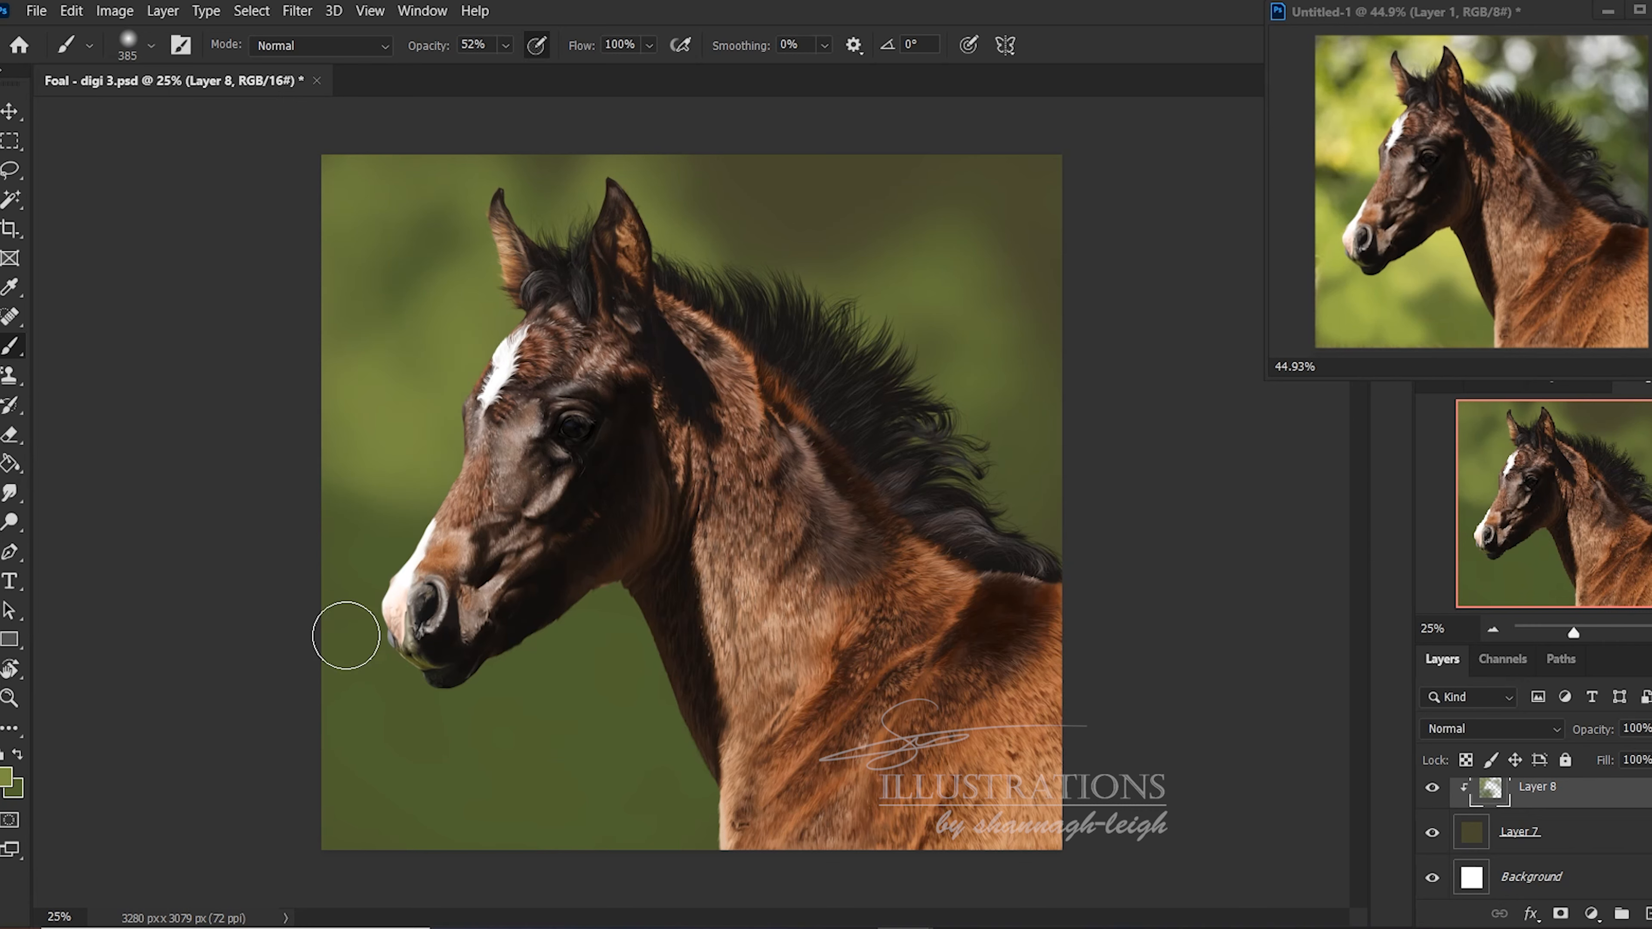
pyautogui.moveTo(317, 603)
pyautogui.mouseDown()
pyautogui.moveTo(332, 665)
pyautogui.moveTo(349, 631)
pyautogui.moveTo(397, 636)
pyautogui.moveTo(331, 631)
pyautogui.mouseUp()
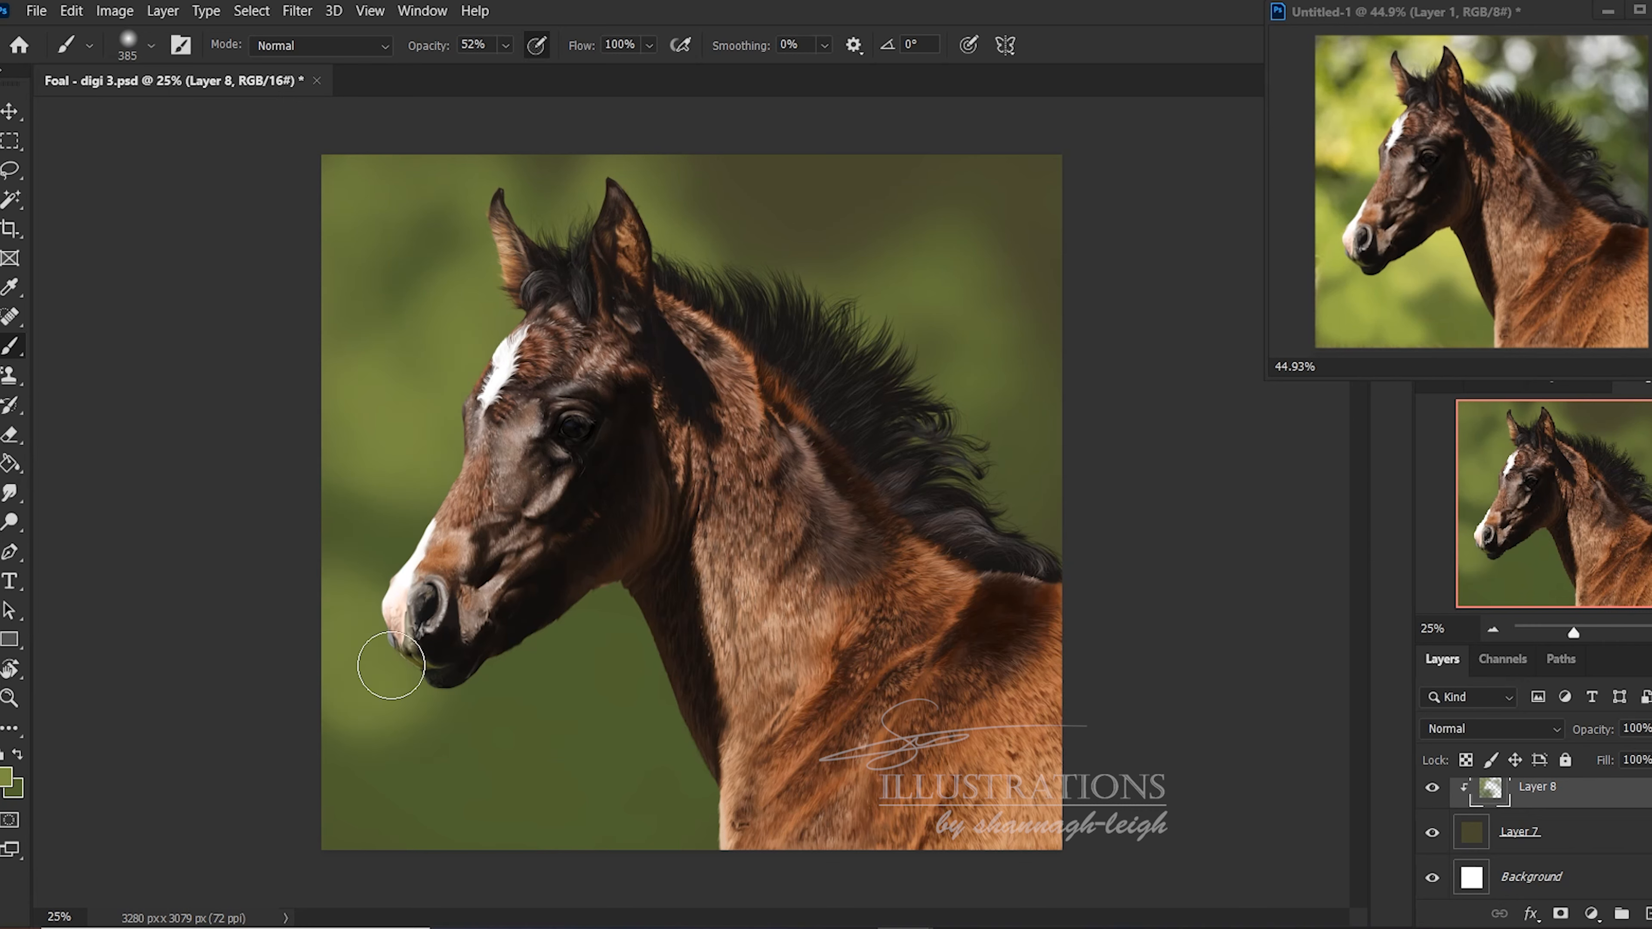
# Enlarge the brush to 448 px and paint soft lighter green over the background below the muzzle and in front of the neck
pyautogui.rightClick(564, 705)
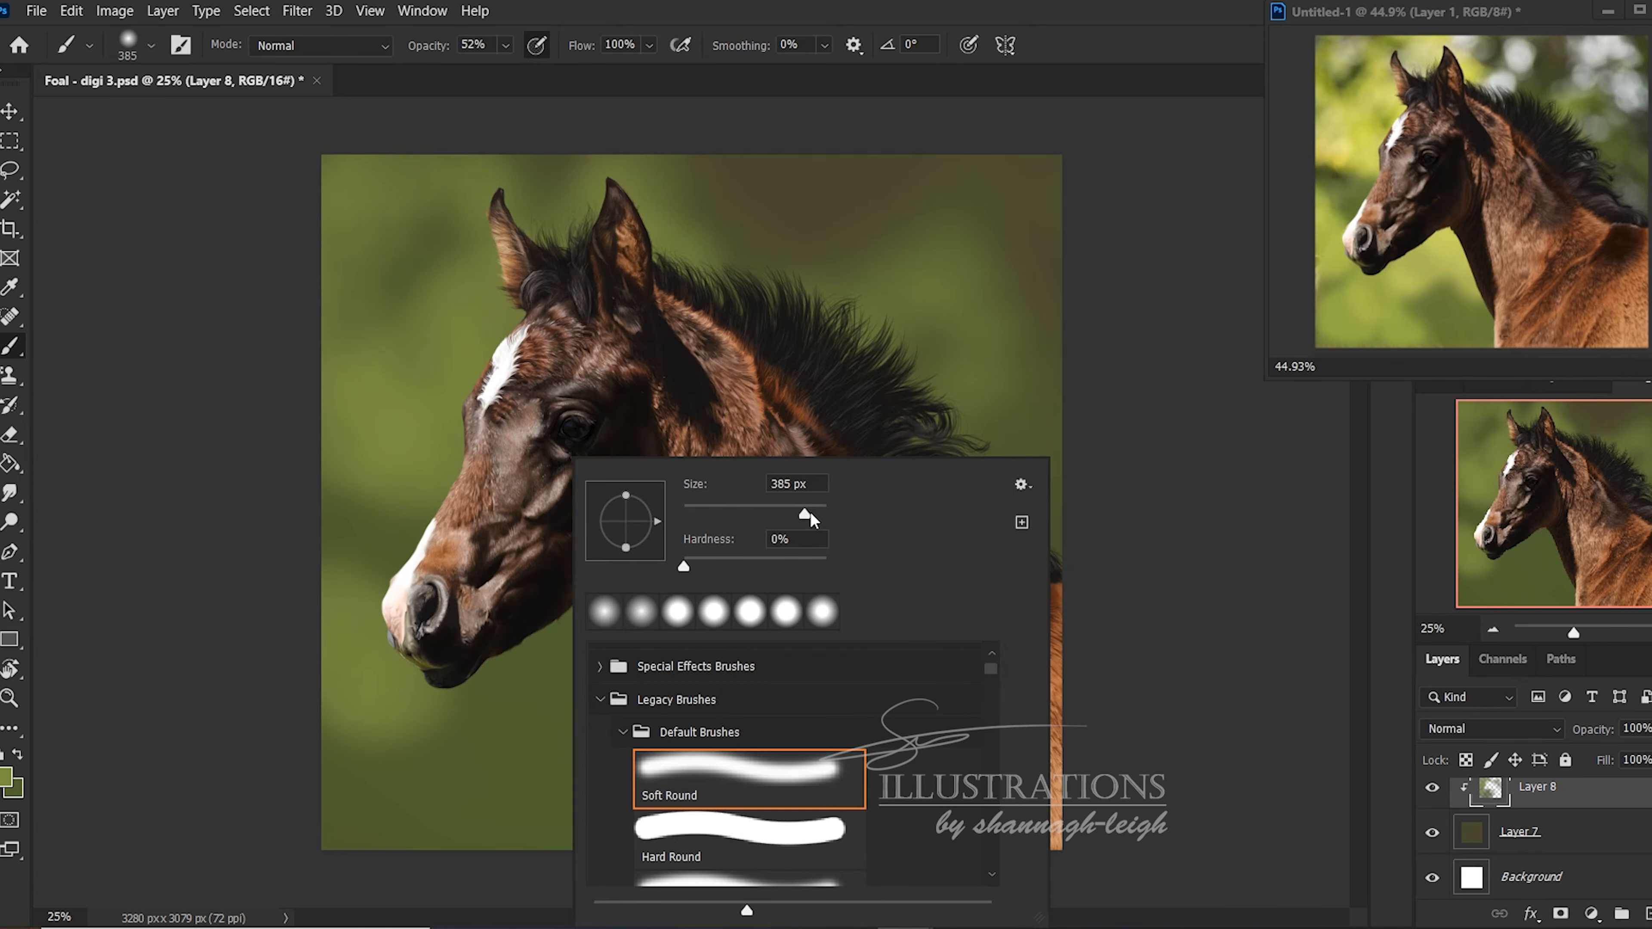
pyautogui.moveTo(811, 519); pyautogui.dragTo(817, 517)
pyautogui.press('Return')
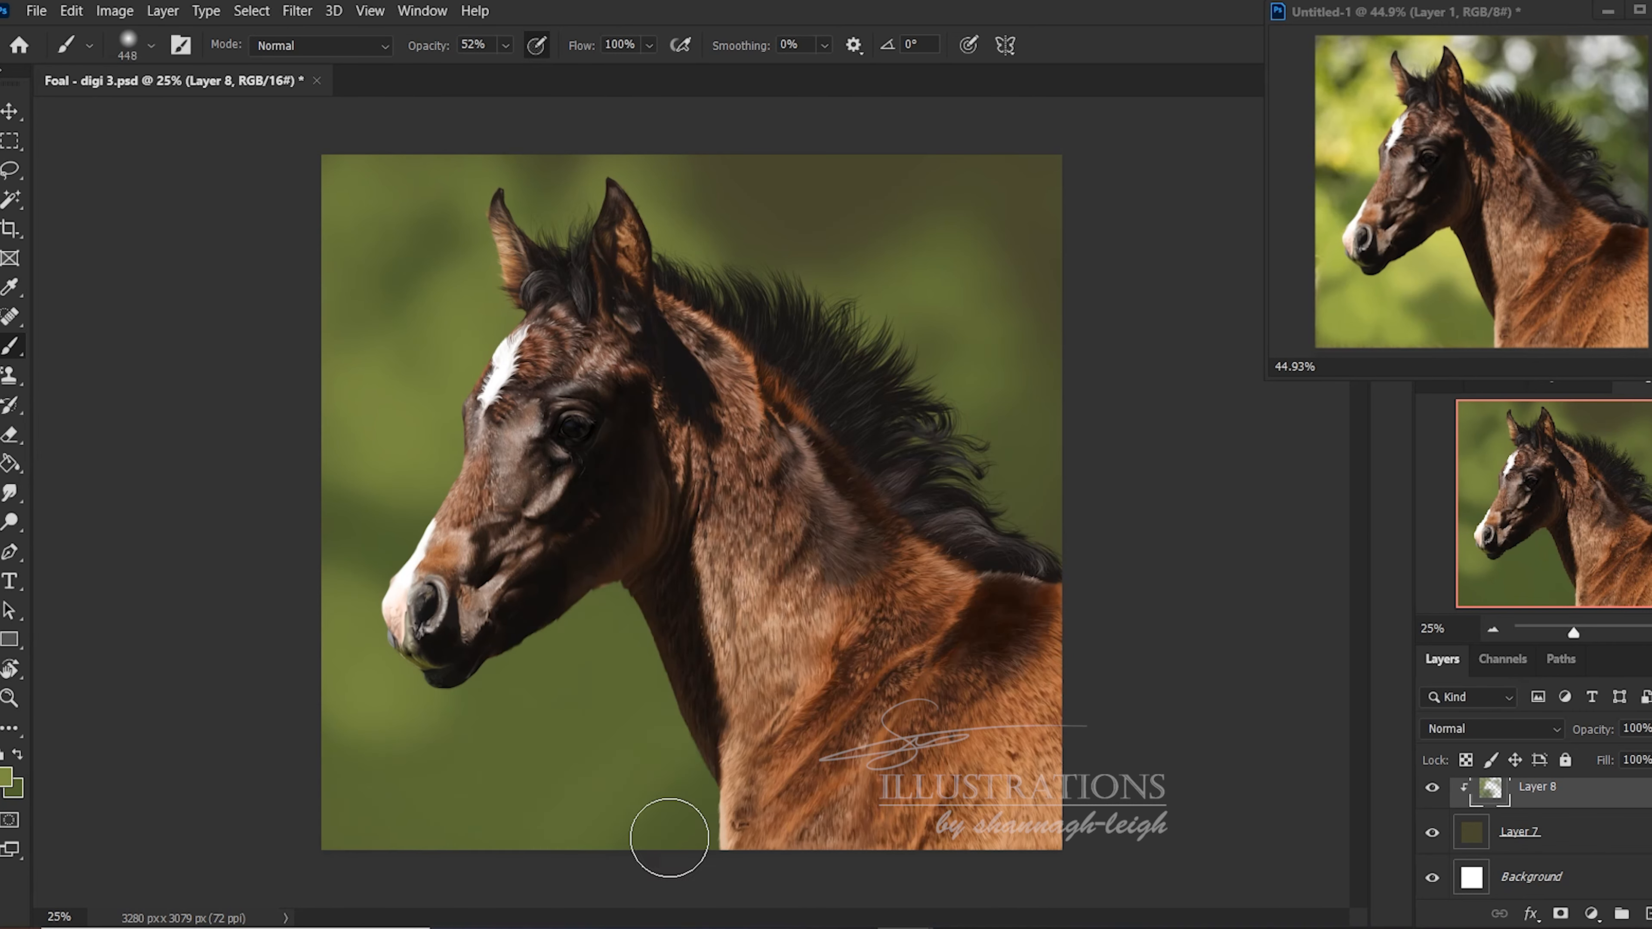
pyautogui.moveTo(526, 675)
pyautogui.mouseDown()
pyautogui.moveTo(502, 670)
pyautogui.moveTo(534, 716)
pyautogui.mouseUp()
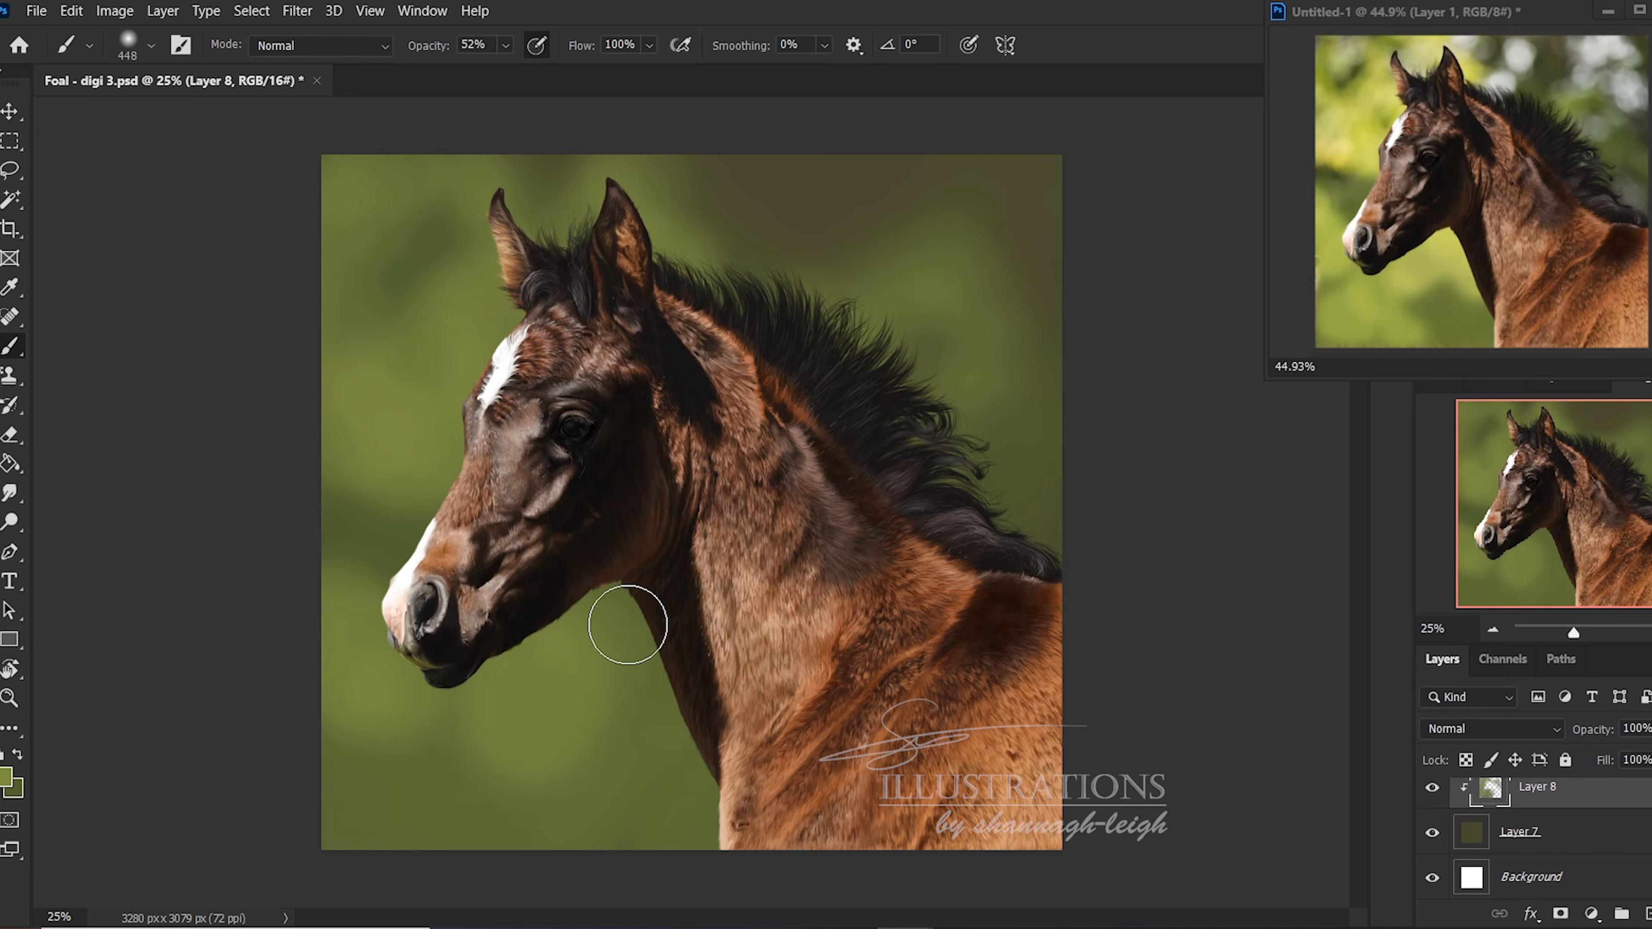
pyautogui.moveTo(627, 625)
pyautogui.mouseDown()
pyautogui.moveTo(667, 627)
pyautogui.moveTo(660, 675)
pyautogui.mouseUp()
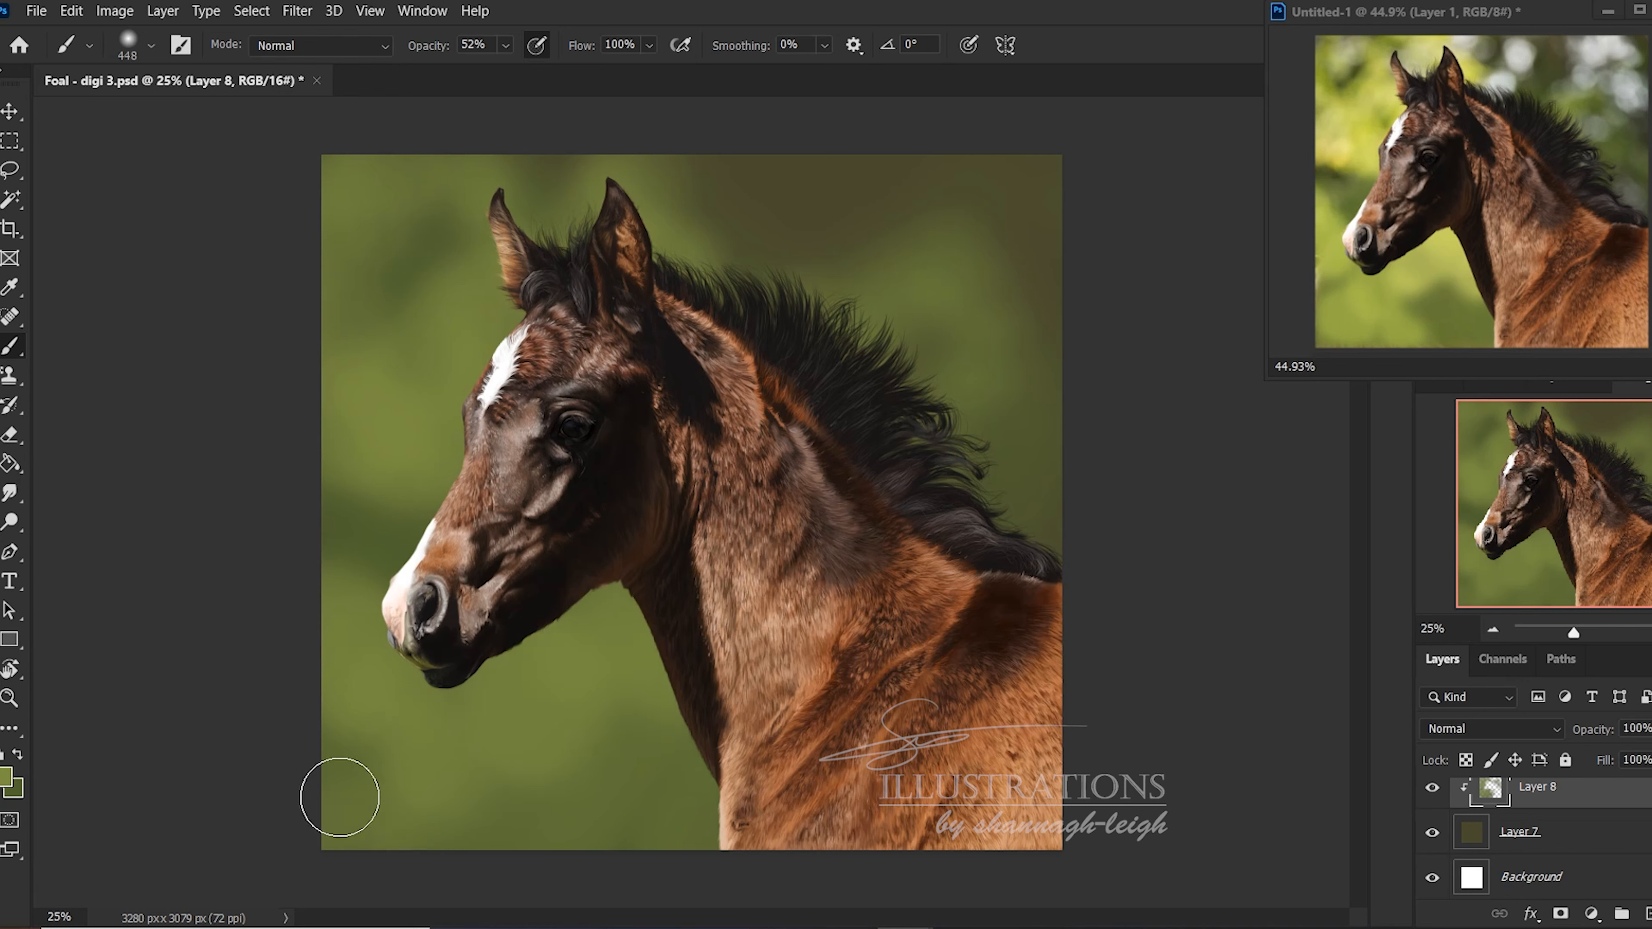
pyautogui.moveTo(339, 797); pyautogui.dragTo(506, 827)
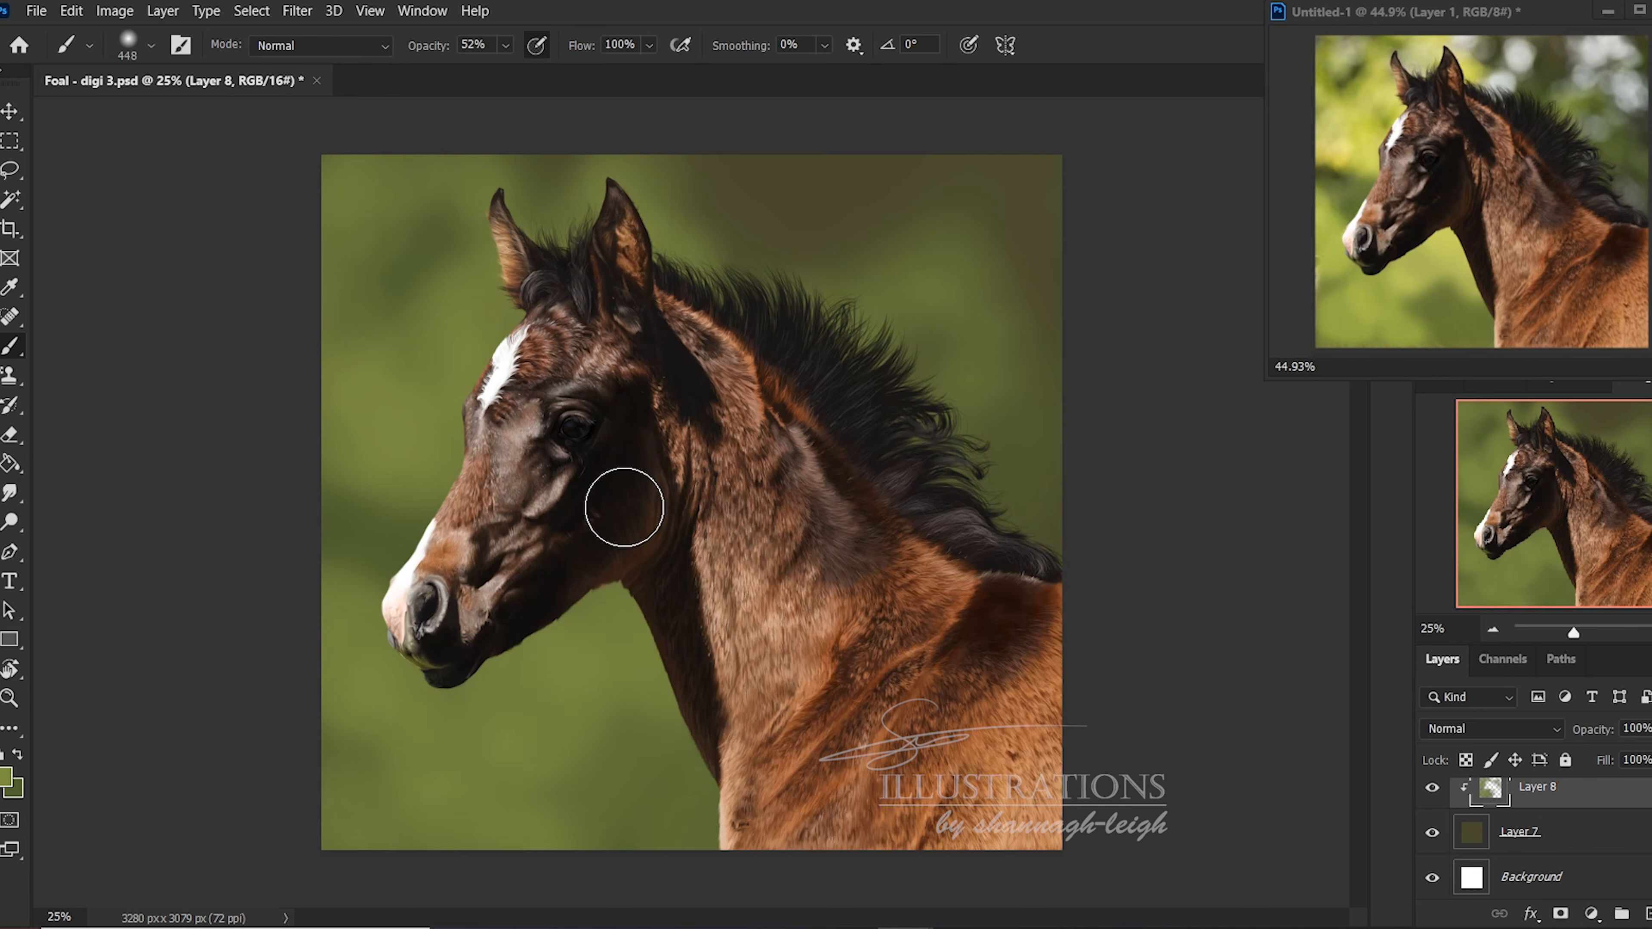
# Reduce the brush size to 275 px and set the foreground colour to a brighter green, #98af45
pyautogui.rightClick(870, 467)
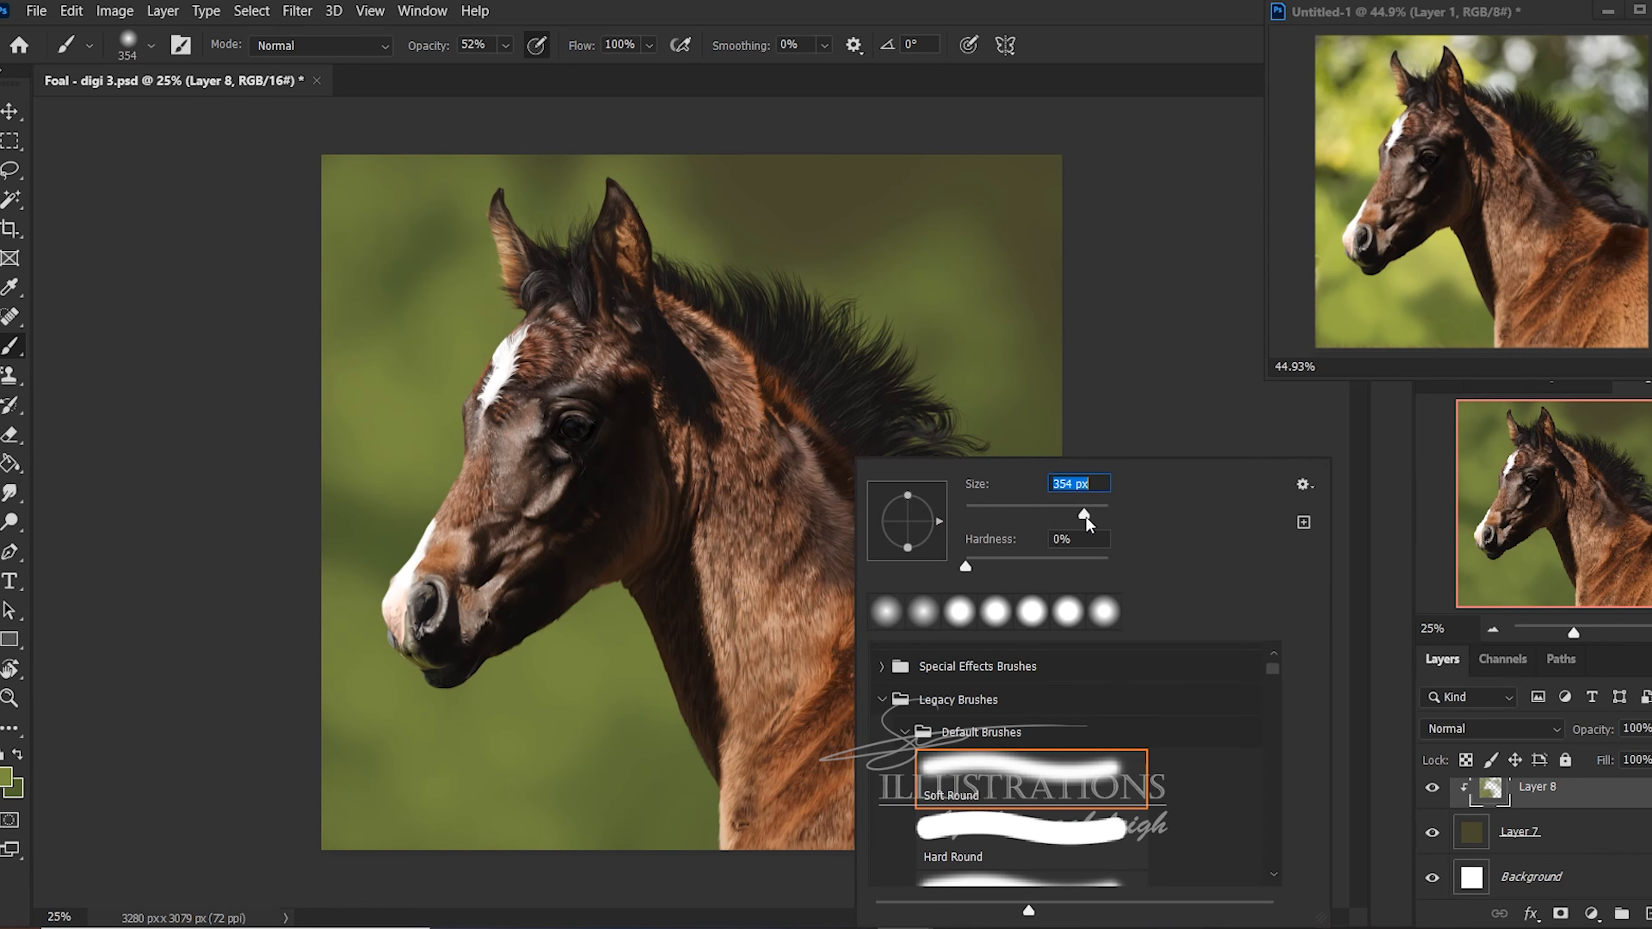
pyautogui.moveTo(1084, 516); pyautogui.dragTo(1078, 515)
pyautogui.click(9, 778)
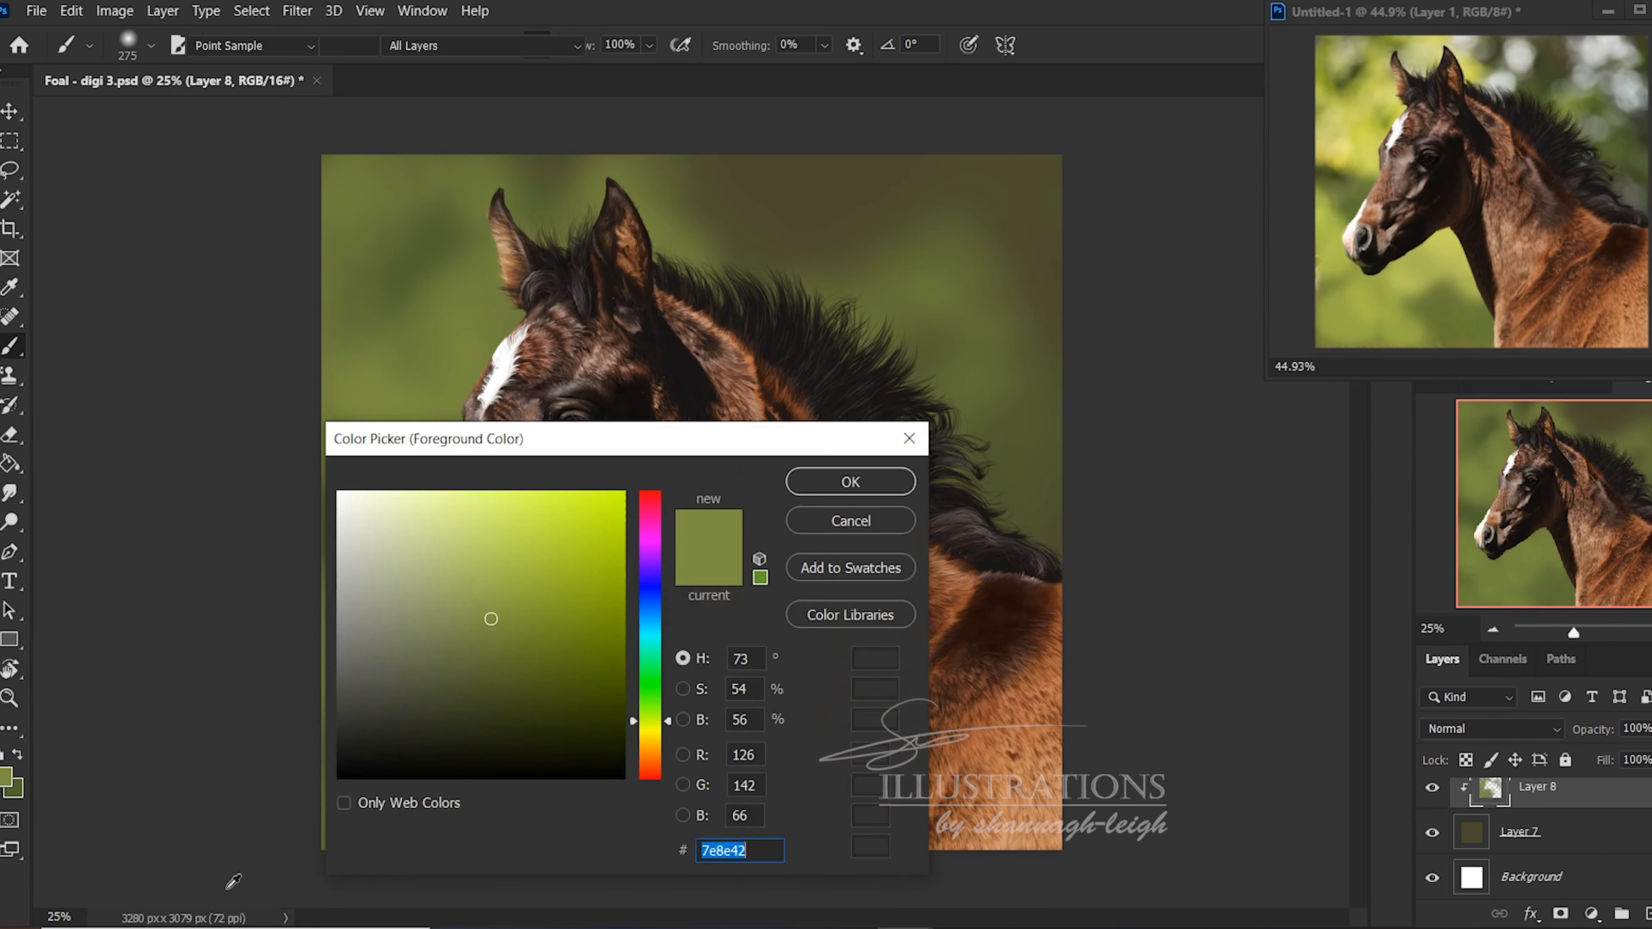
pyautogui.click(501, 317)
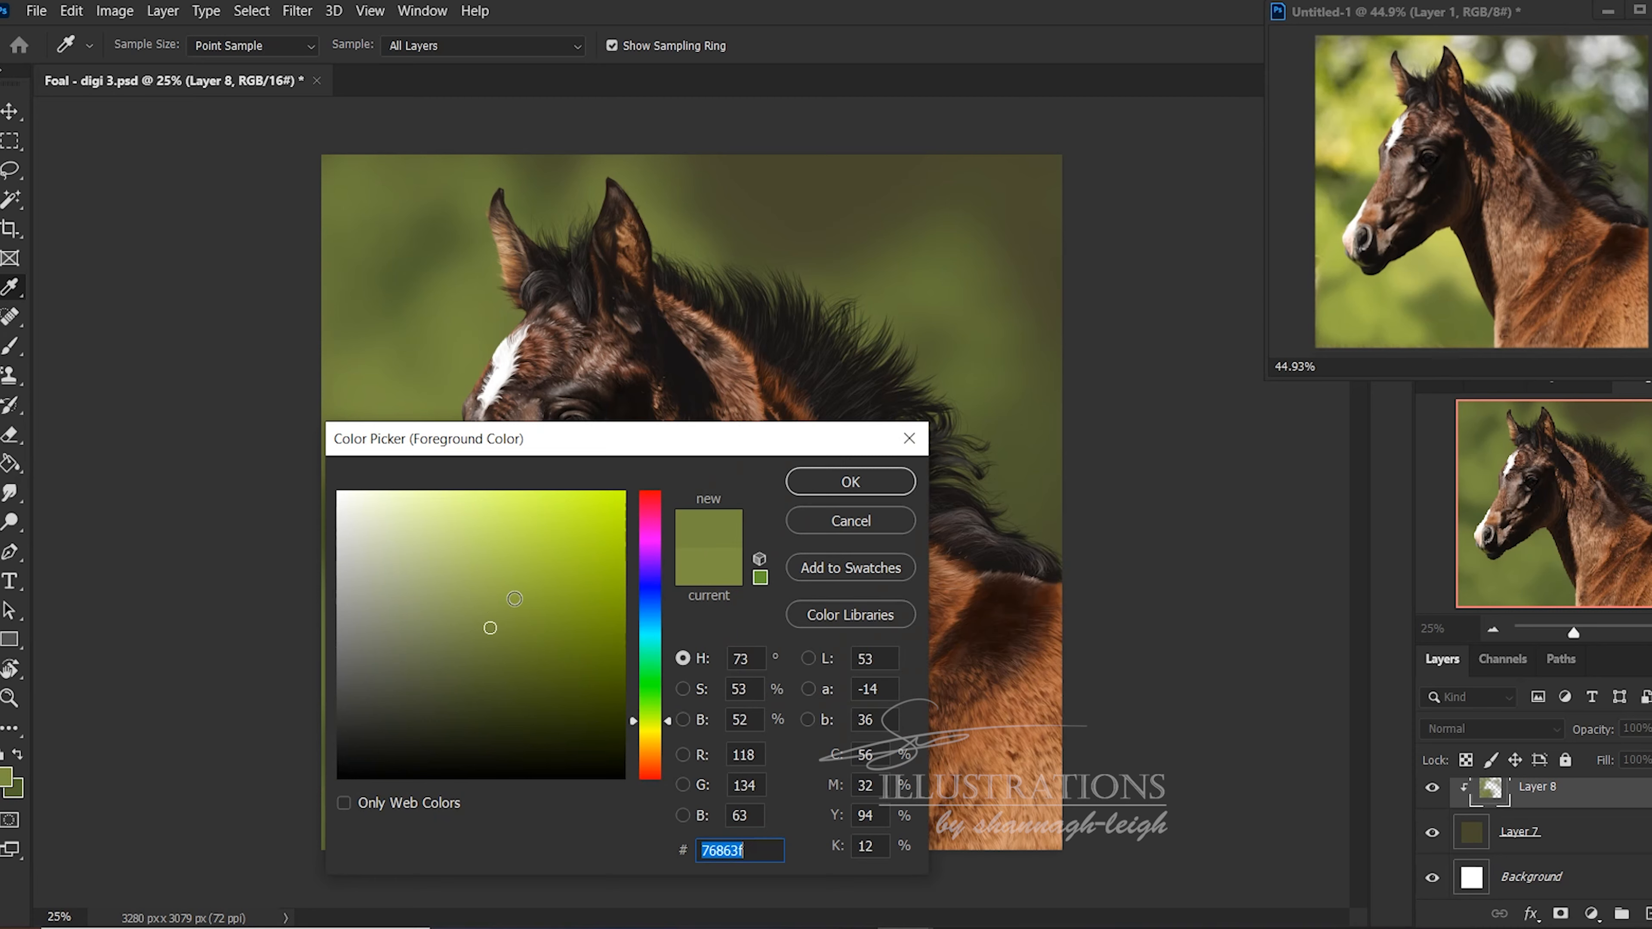
pyautogui.moveTo(515, 598); pyautogui.dragTo(513, 583)
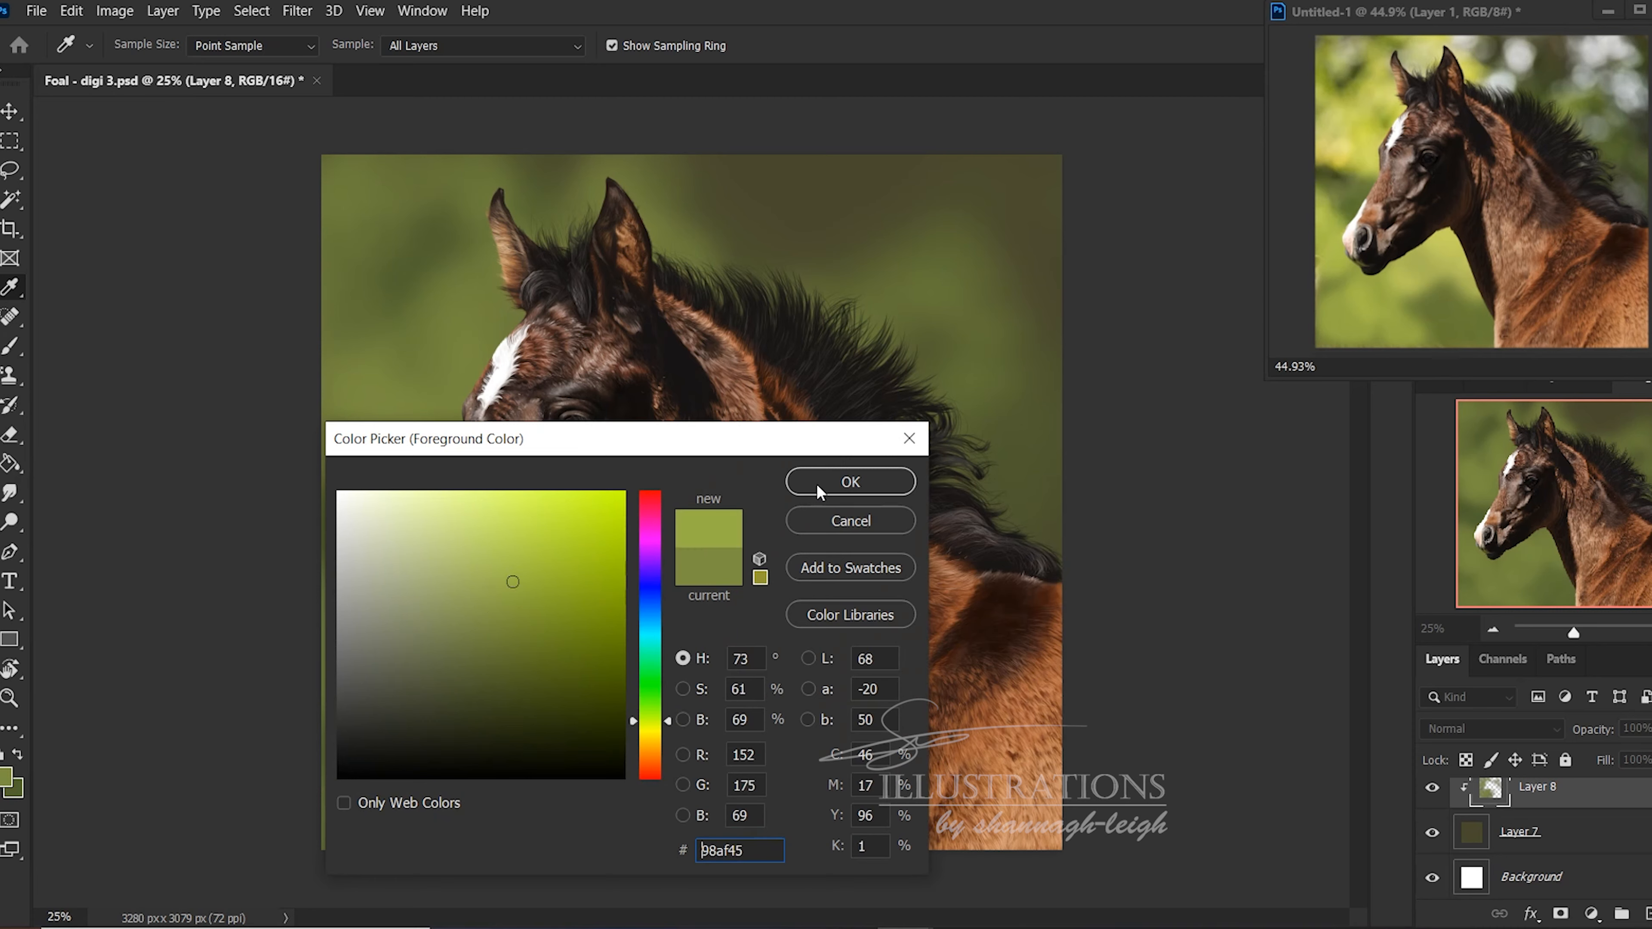
pyautogui.click(820, 491)
# Set the background colour to a saturated golden yellow and return to the Brush tool
pyautogui.click(17, 789)
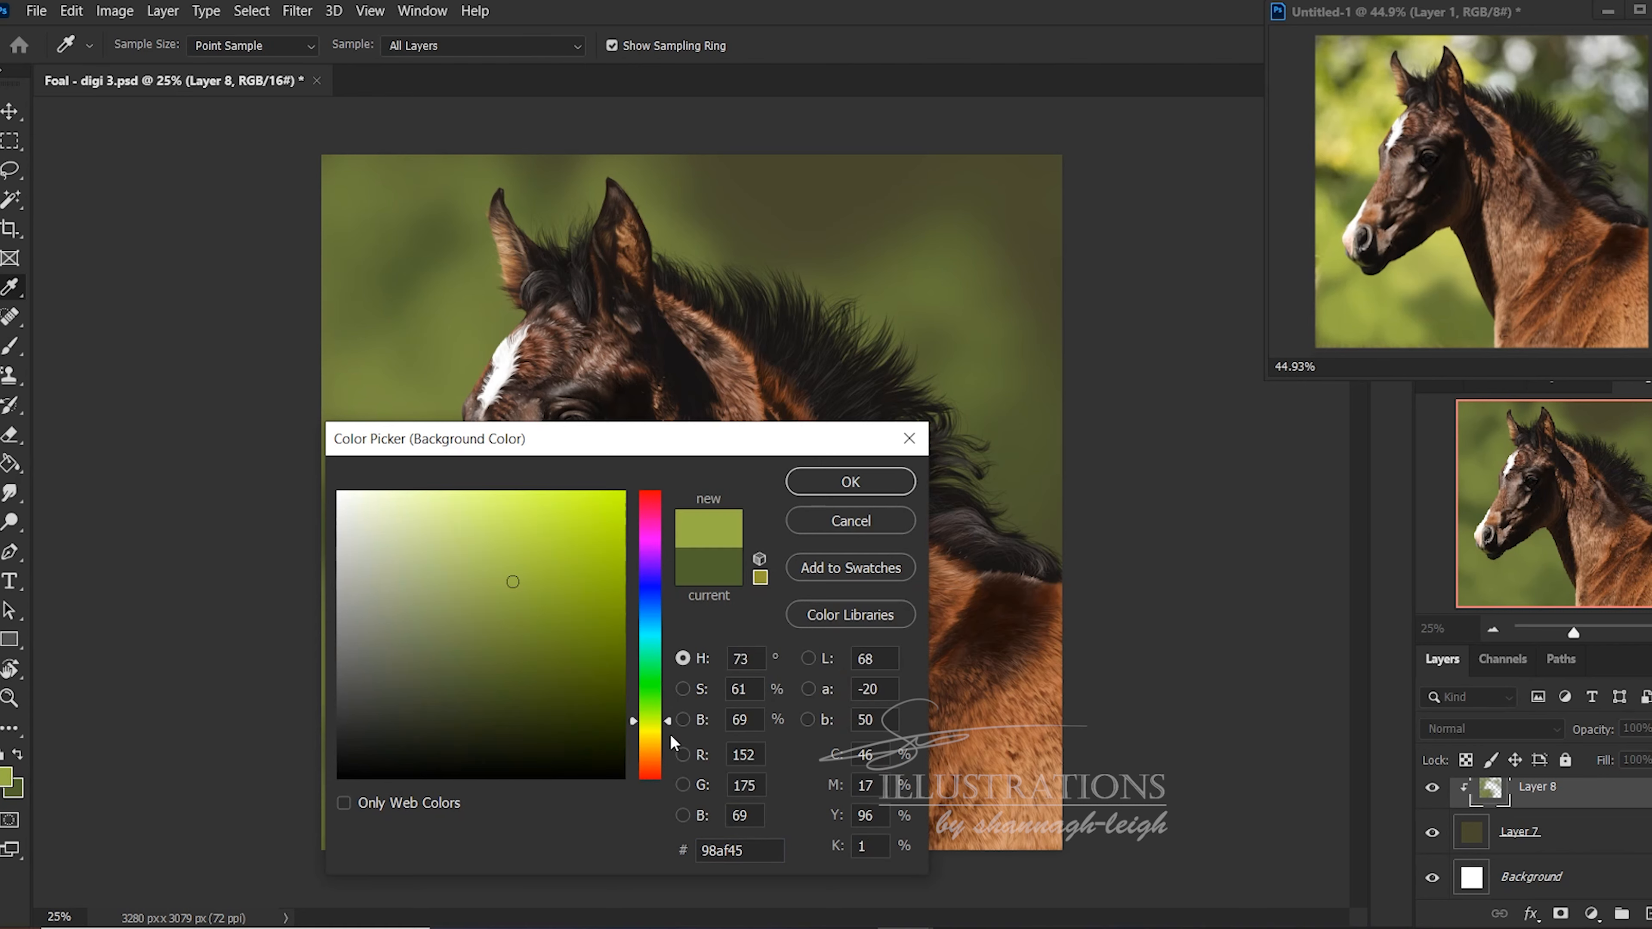
pyautogui.click(648, 724)
pyautogui.click(533, 546)
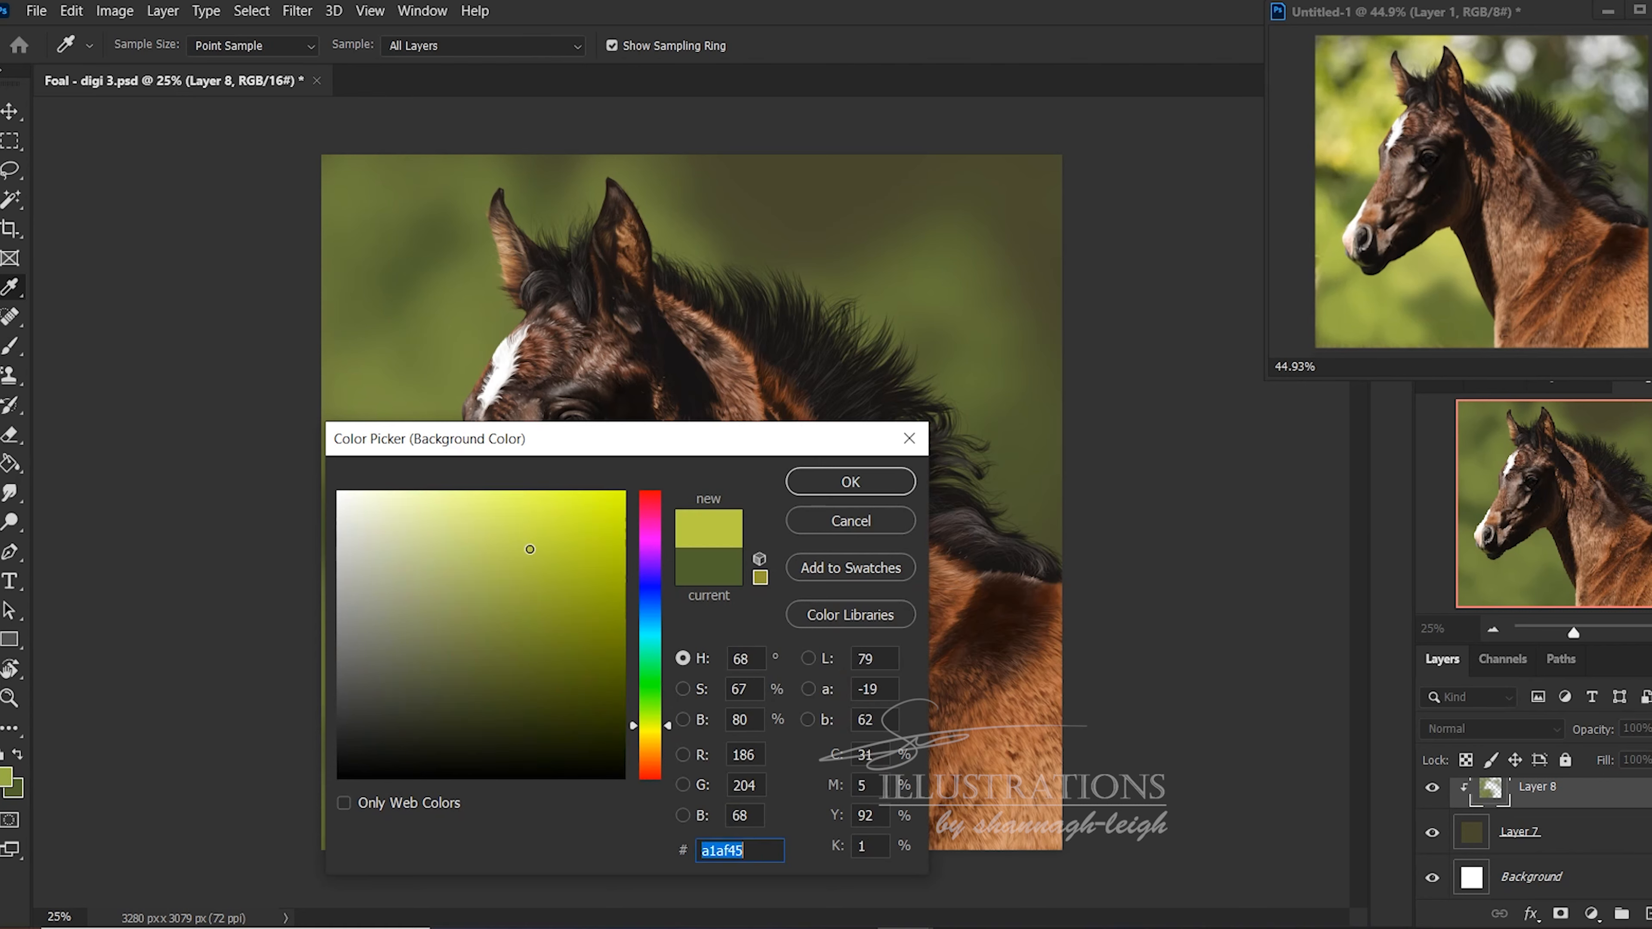
pyautogui.moveTo(536, 547); pyautogui.dragTo(541, 549)
pyautogui.click(649, 734)
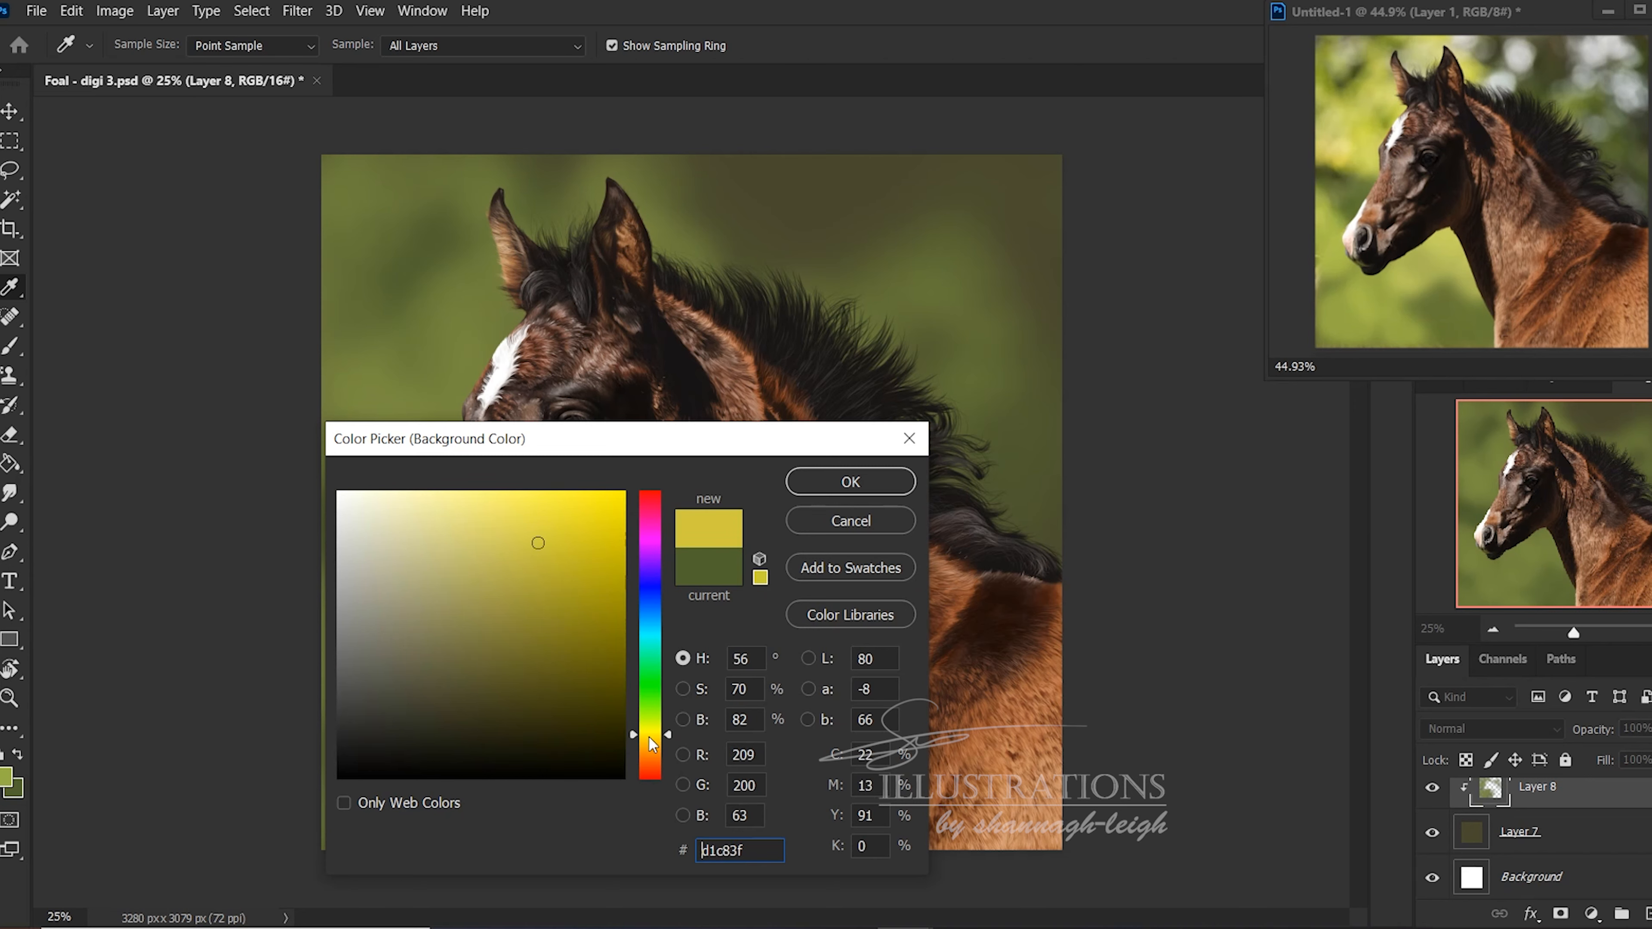
pyautogui.click(648, 732)
pyautogui.click(648, 734)
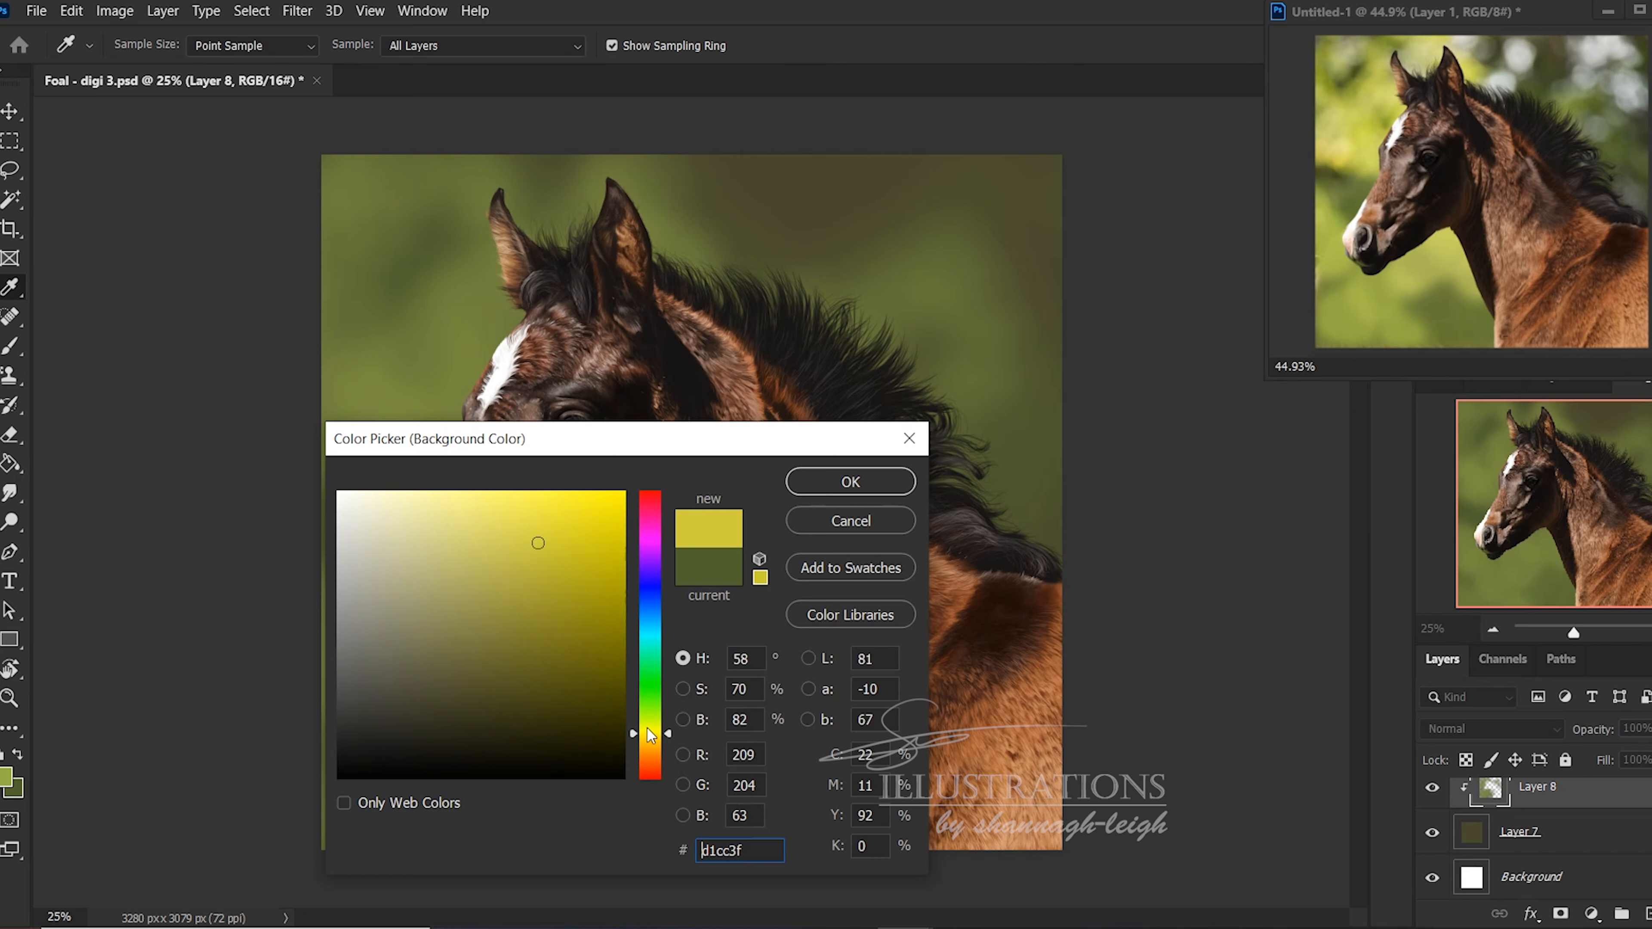
pyautogui.click(548, 545)
pyautogui.click(549, 556)
pyautogui.click(551, 540)
pyautogui.click(830, 489)
pyautogui.press('b')
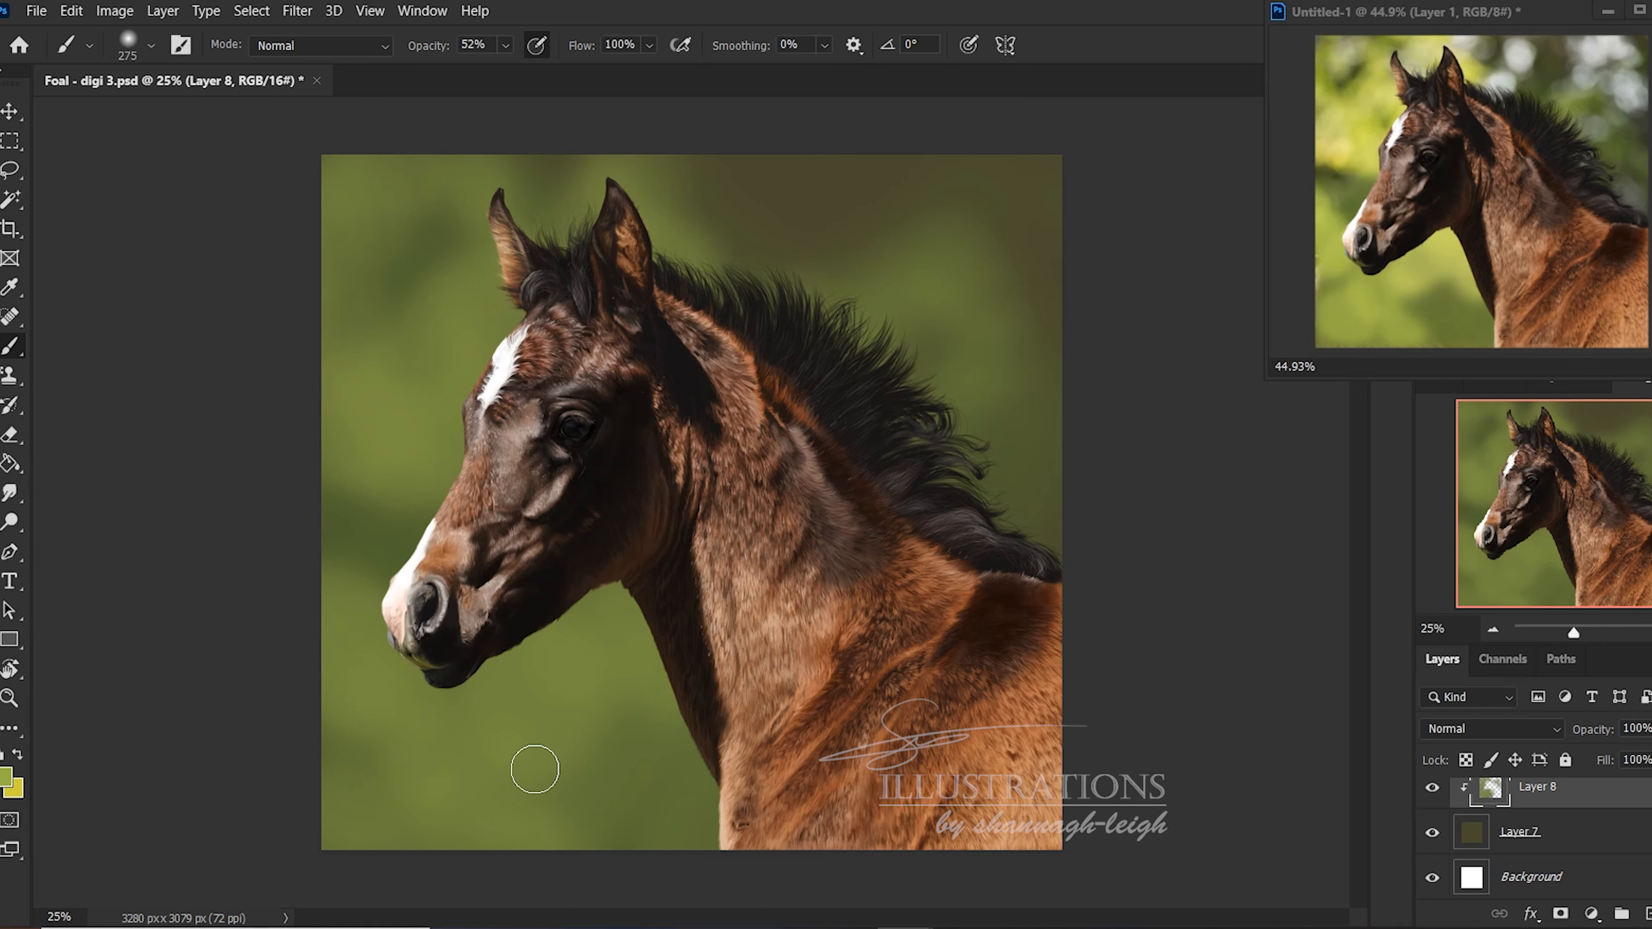
# Set the Soft Round brush to 354 px with 21% hardness
pyautogui.rightClick(638, 540)
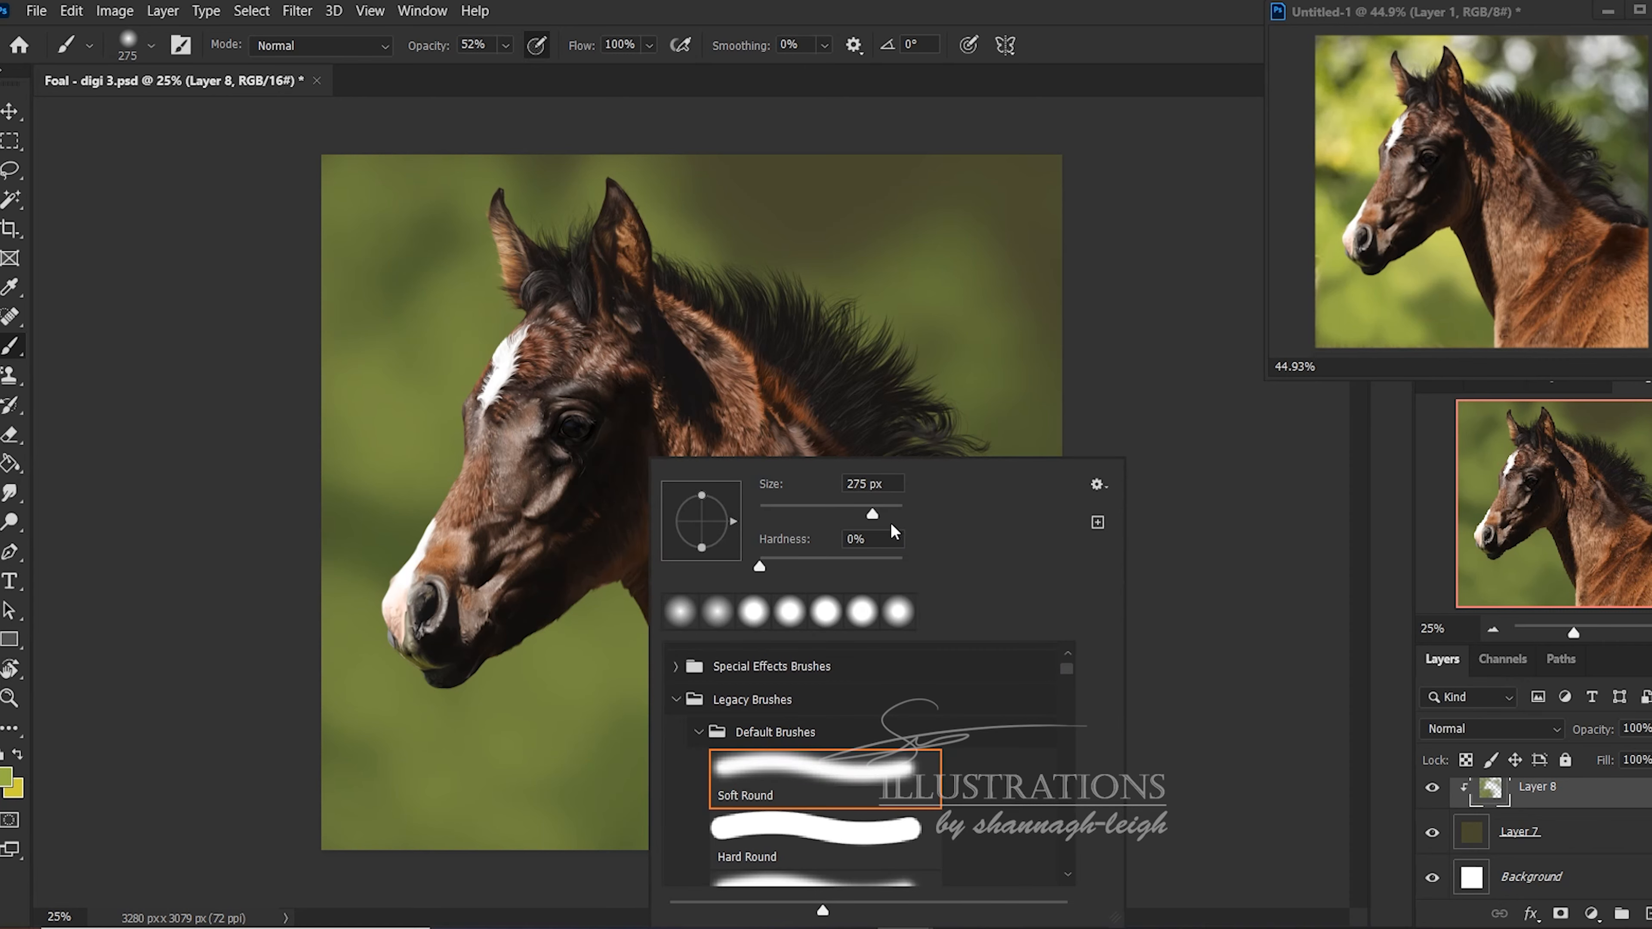
pyautogui.moveTo(877, 518); pyautogui.dragTo(879, 518)
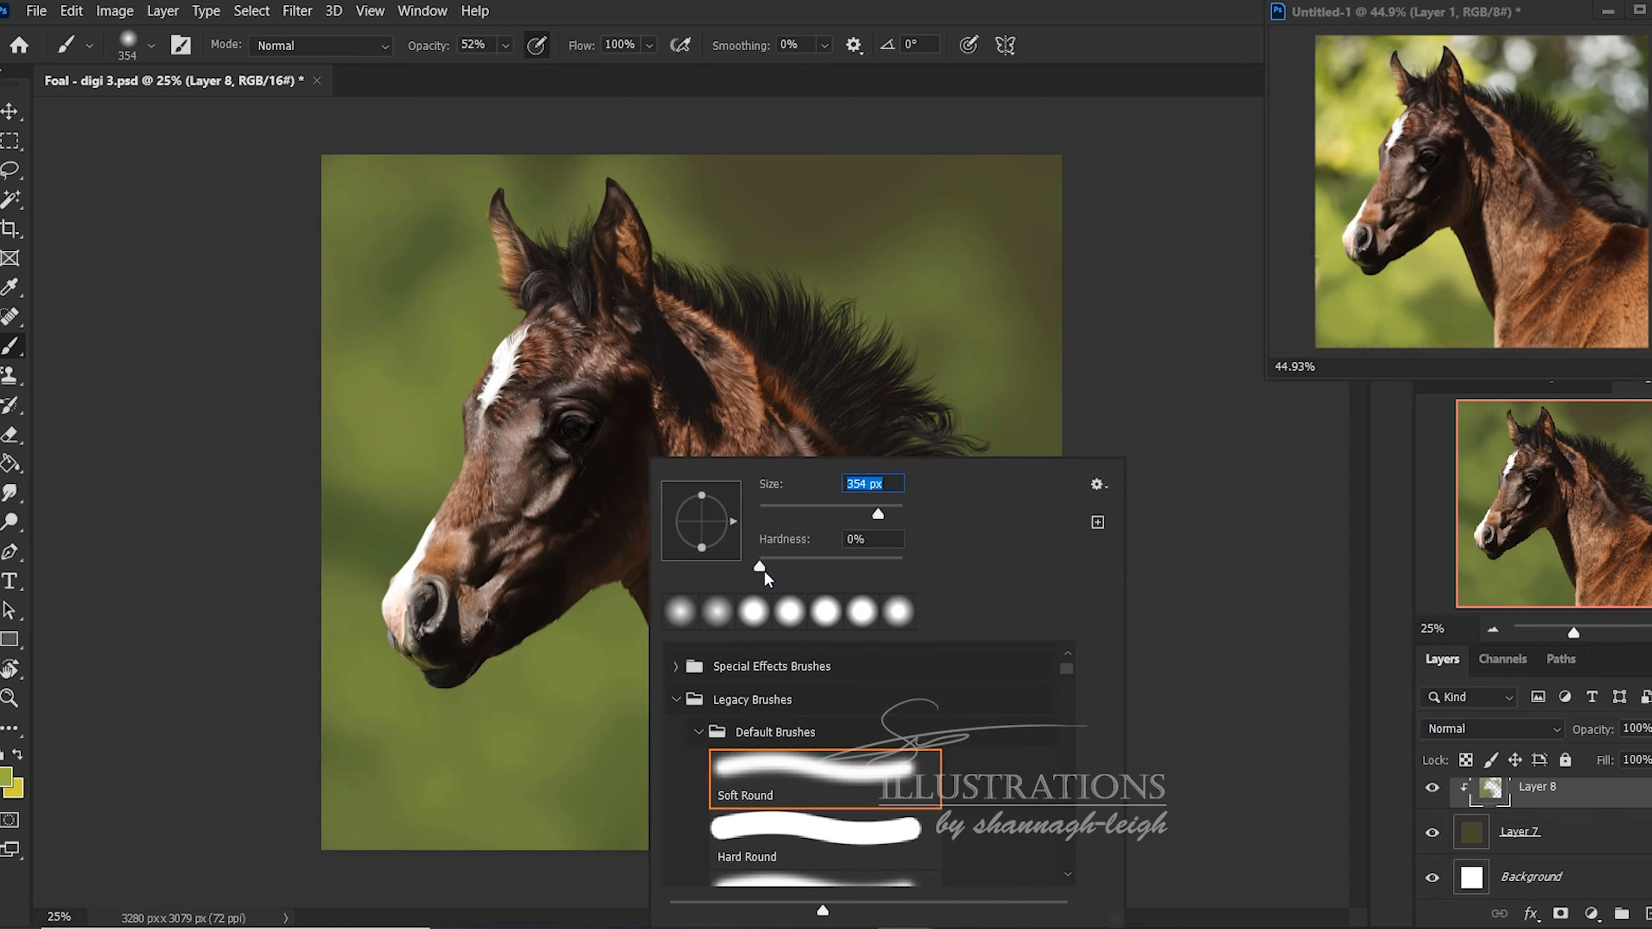
pyautogui.moveTo(772, 561); pyautogui.dragTo(778, 562)
pyautogui.click(791, 553)
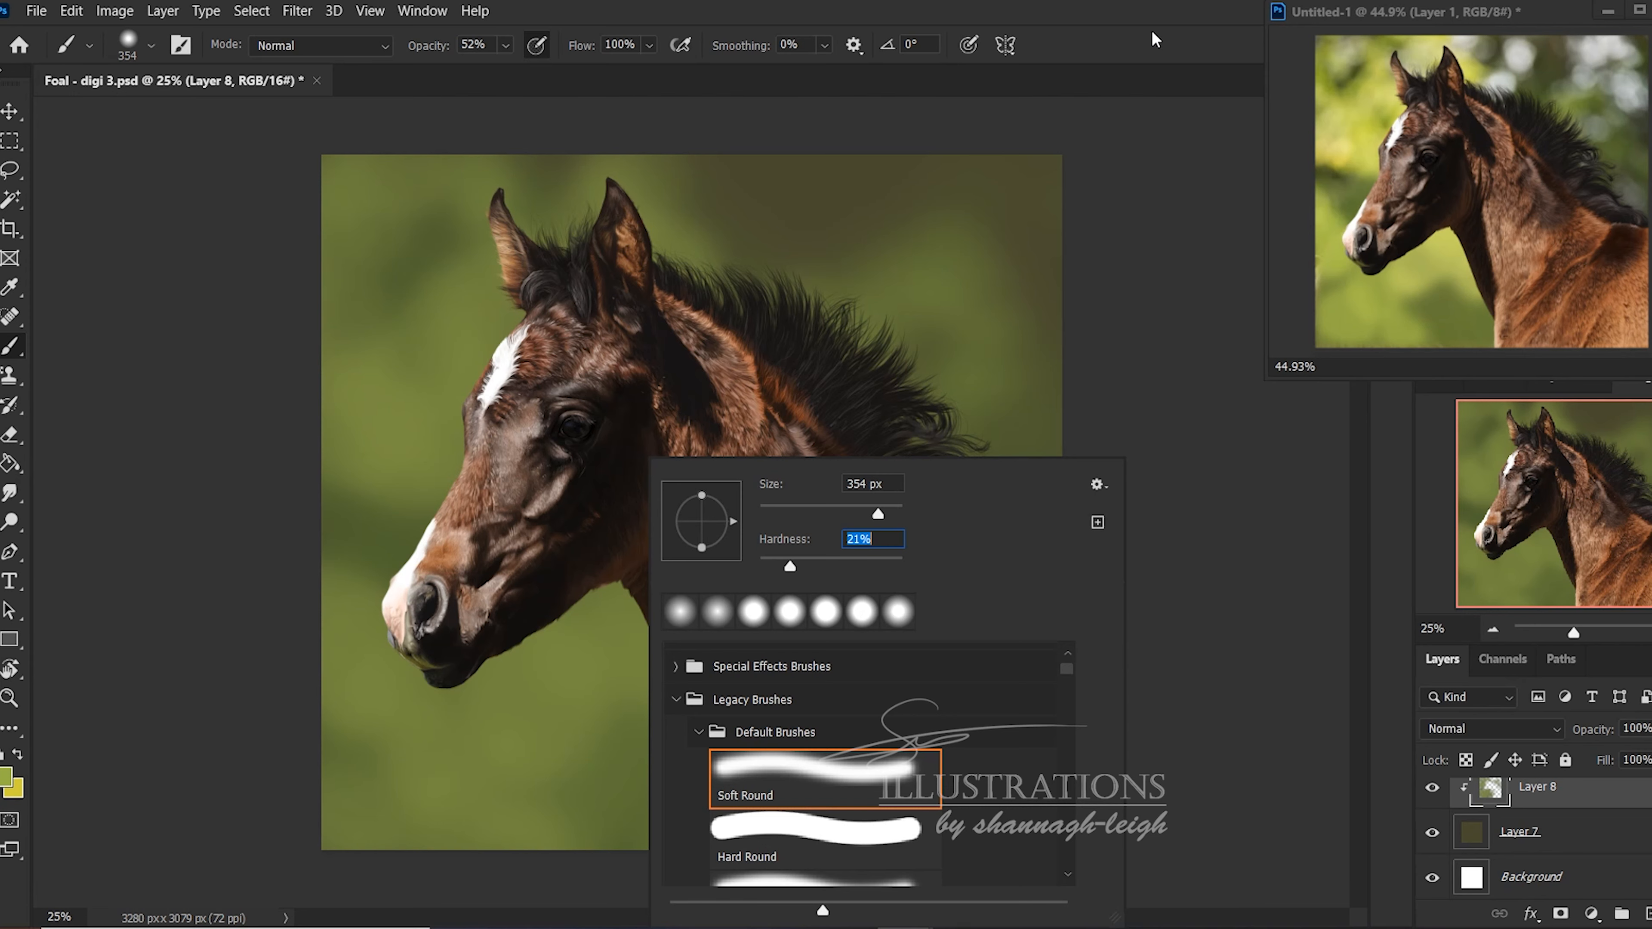
pyautogui.press('Return')
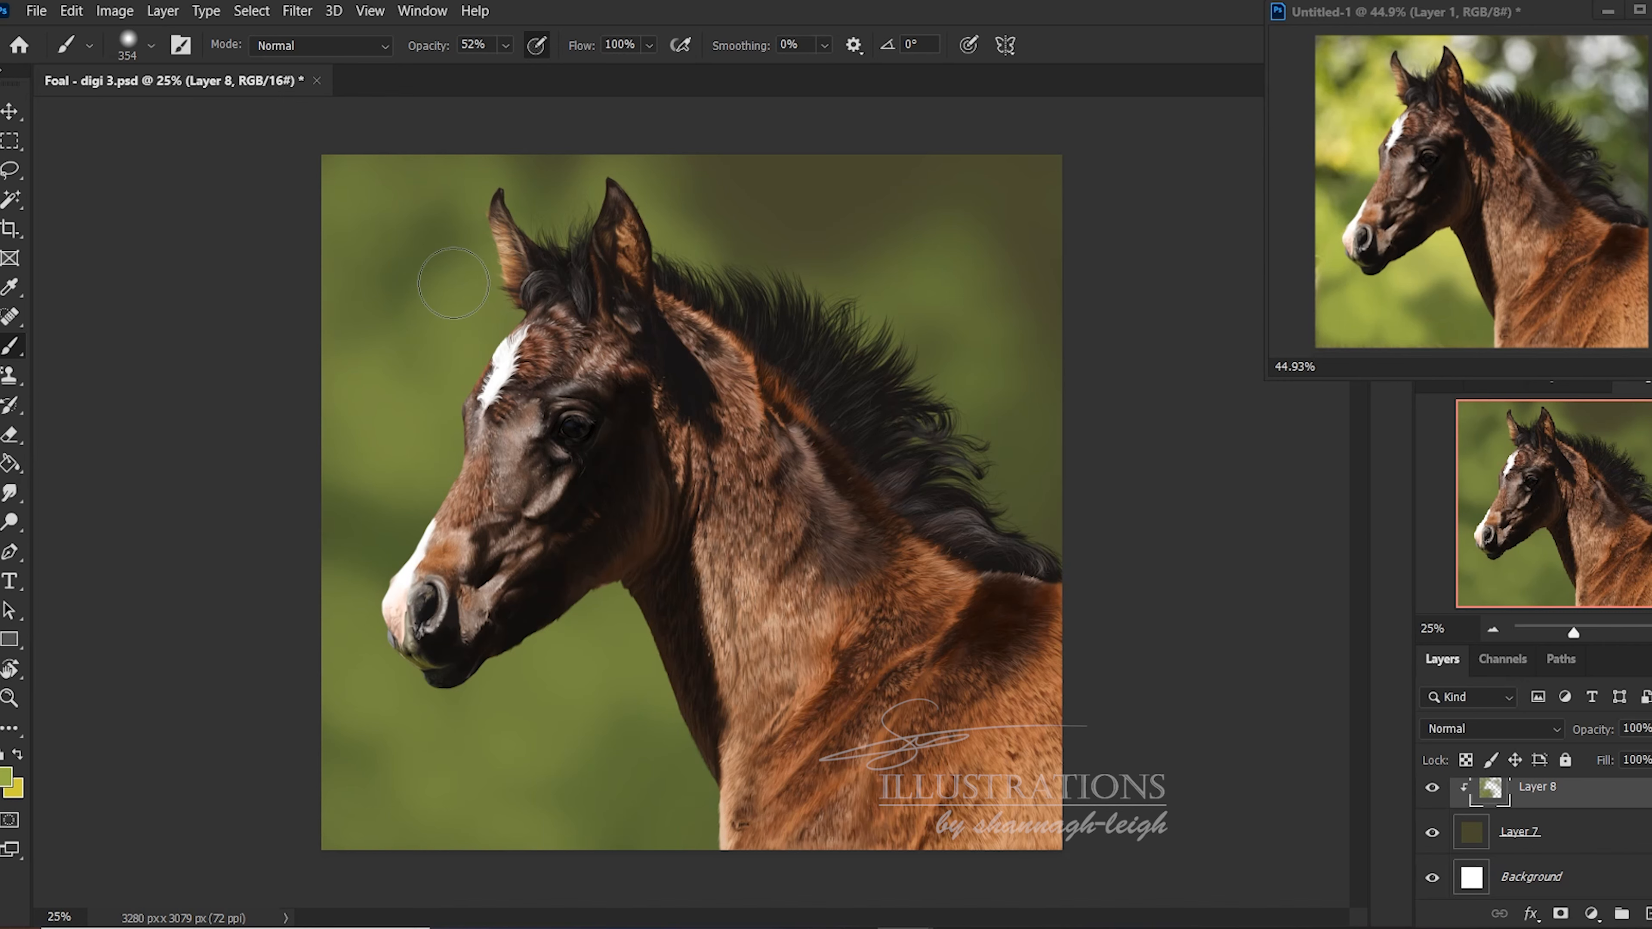
# Paint bright green highlight patches in front of the face, behind the mane and below the muzzle, leaving darker green between them
pyautogui.moveTo(384, 210)
pyautogui.mouseDown()
pyautogui.moveTo(335, 195)
pyautogui.moveTo(357, 165)
pyautogui.moveTo(509, 147)
pyautogui.moveTo(479, 191)
pyautogui.moveTo(343, 233)
pyautogui.moveTo(351, 377)
pyautogui.mouseUp()
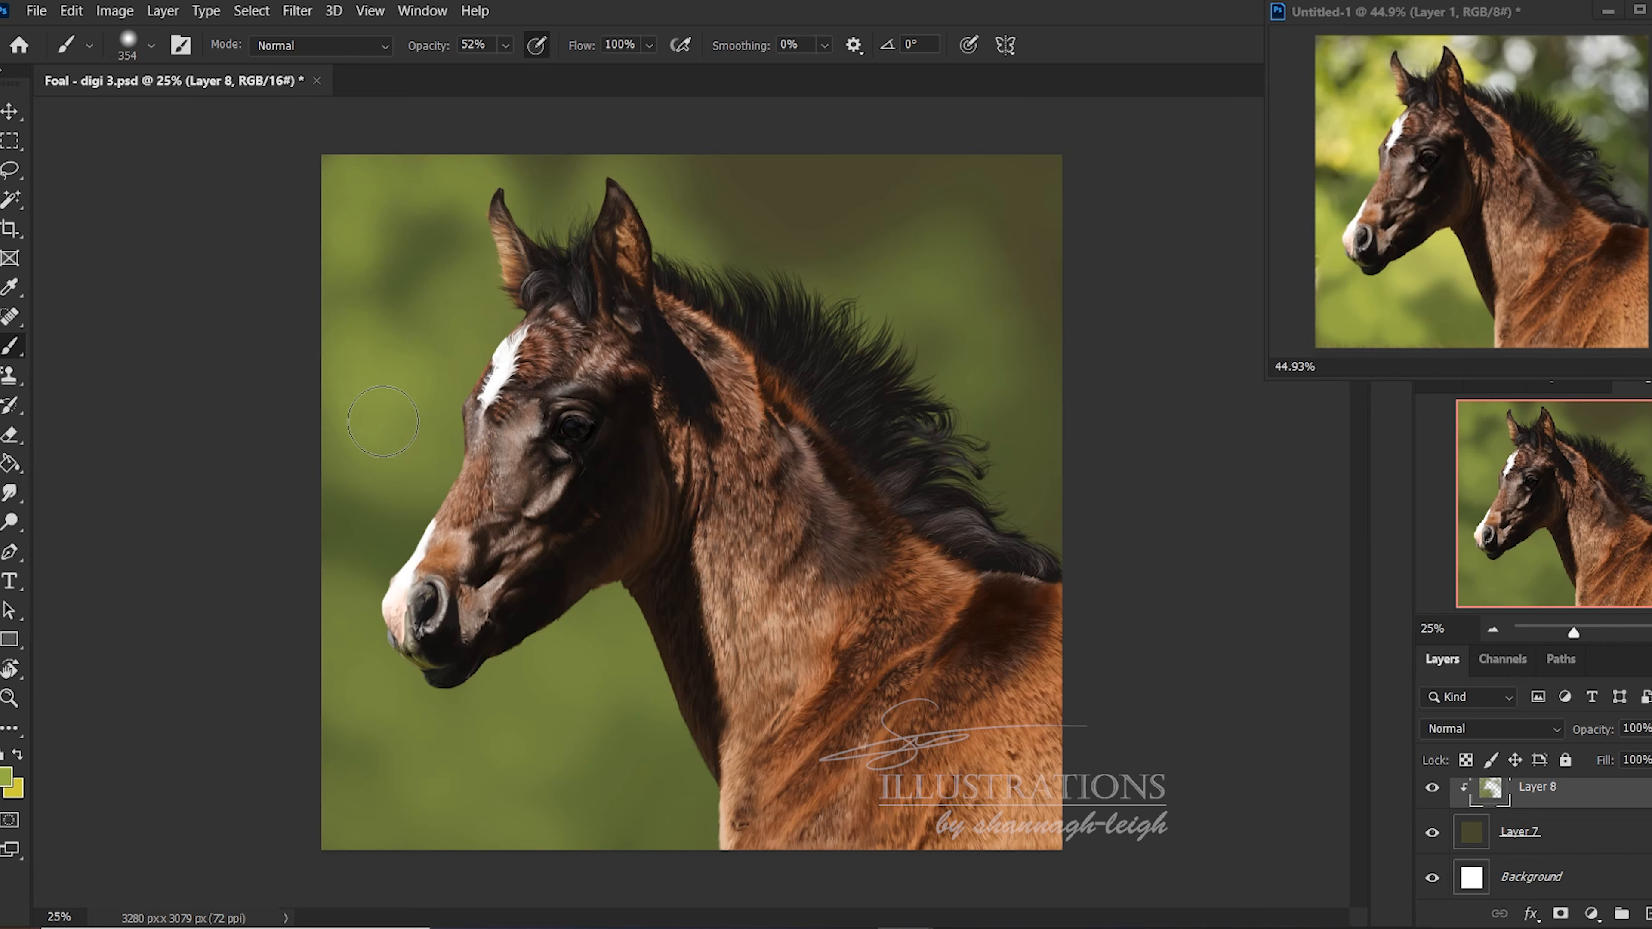
pyautogui.moveTo(449, 465)
pyautogui.mouseDown()
pyautogui.moveTo(444, 384)
pyautogui.moveTo(481, 336)
pyautogui.moveTo(495, 264)
pyautogui.moveTo(572, 273)
pyautogui.moveTo(594, 199)
pyautogui.moveTo(594, 254)
pyautogui.moveTo(639, 162)
pyautogui.moveTo(682, 250)
pyautogui.moveTo(855, 343)
pyautogui.moveTo(958, 263)
pyautogui.moveTo(976, 318)
pyautogui.mouseUp()
pyautogui.click(953, 408)
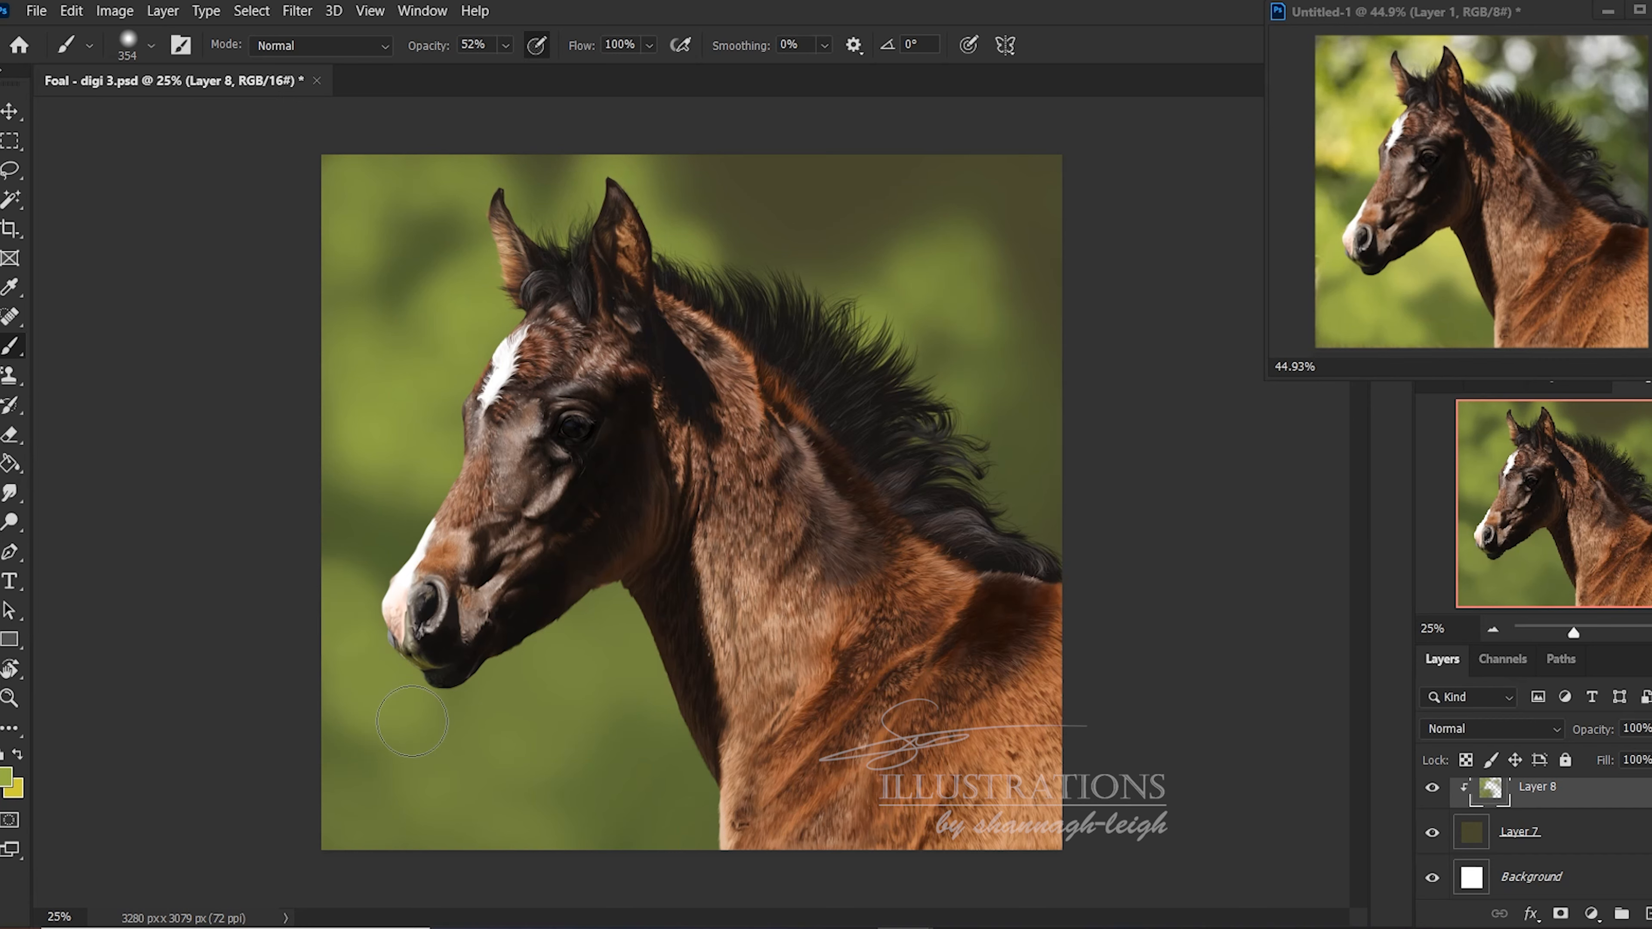
pyautogui.moveTo(412, 721)
pyautogui.mouseDown()
pyautogui.moveTo(394, 815)
pyautogui.moveTo(363, 780)
pyautogui.moveTo(408, 796)
pyautogui.moveTo(467, 736)
pyautogui.moveTo(426, 772)
pyautogui.mouseUp()
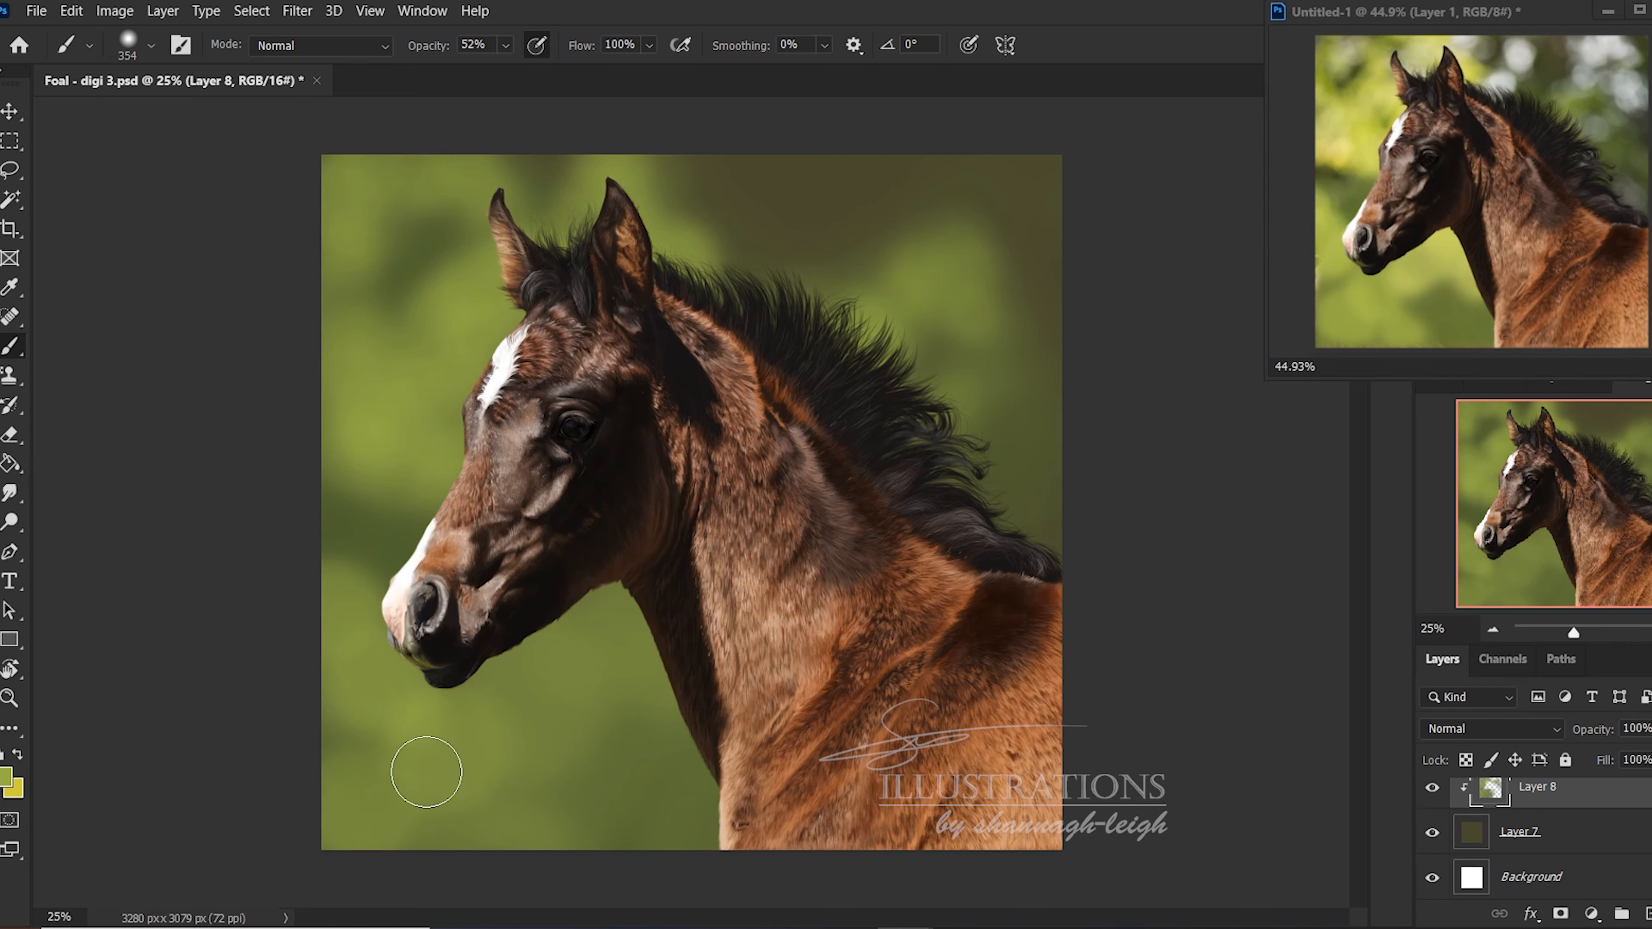
pyautogui.moveTo(531, 796); pyautogui.dragTo(572, 798)
pyautogui.moveTo(533, 686)
pyautogui.mouseDown()
pyautogui.moveTo(590, 627)
pyautogui.moveTo(586, 658)
pyautogui.moveTo(670, 651)
pyautogui.moveTo(709, 679)
pyautogui.moveTo(513, 630)
pyautogui.moveTo(638, 643)
pyautogui.mouseUp()
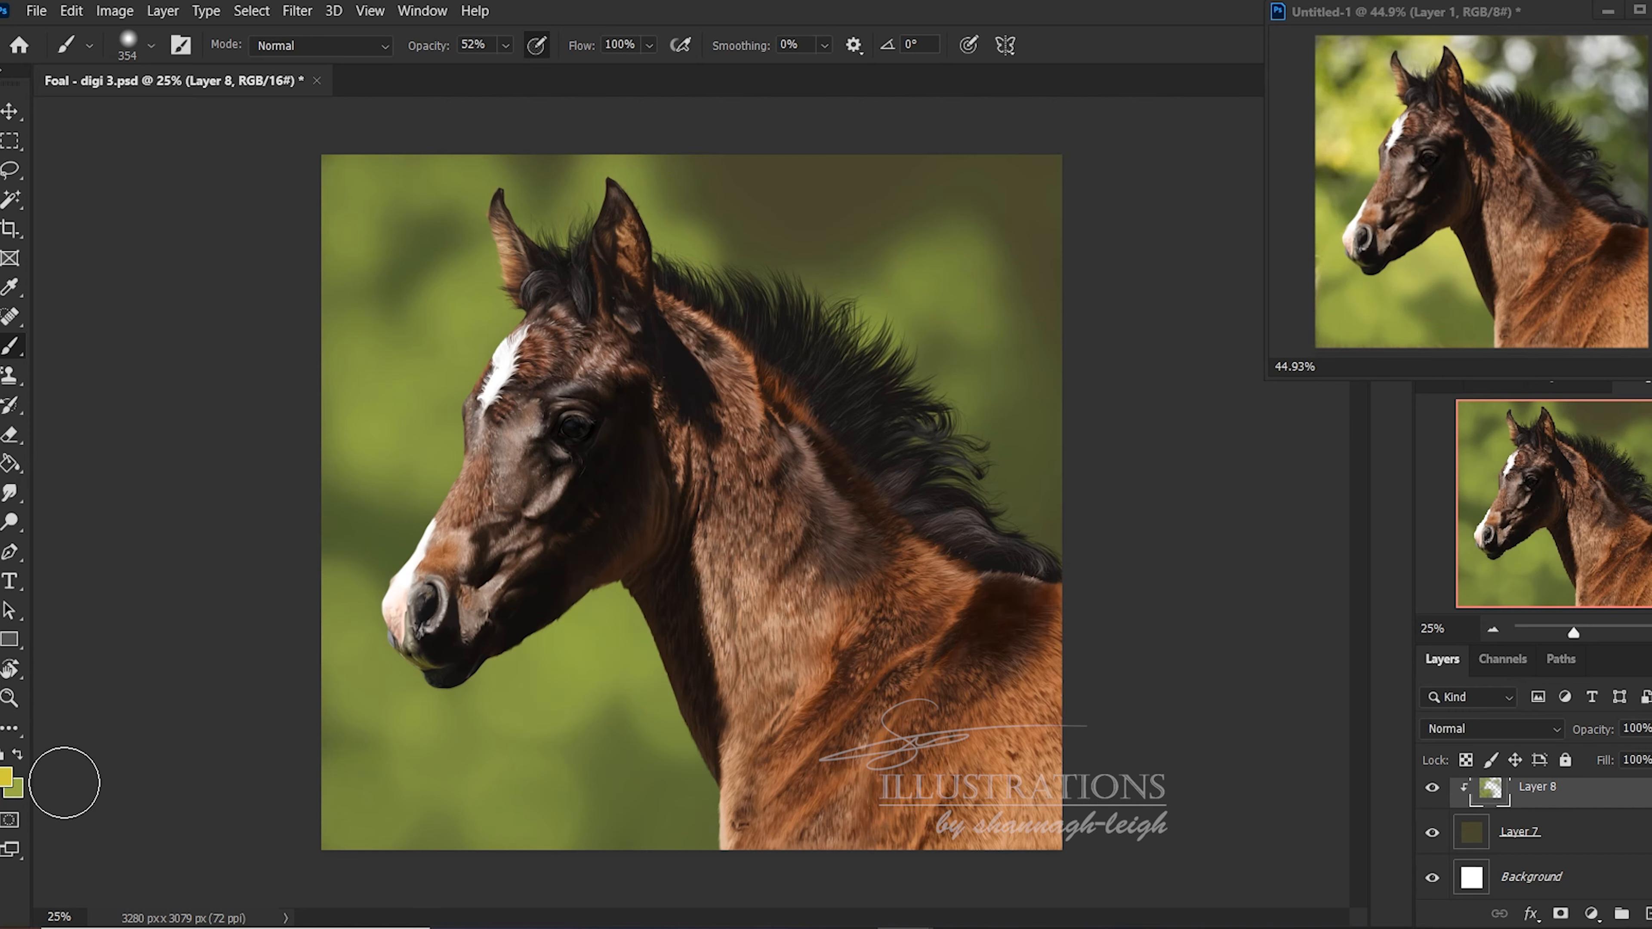
# Swap the two colours and set the foreground to yellow-green #d5e056, sampled from the reference photo's background, ready for the Brush tool
pyautogui.click(7, 777)
pyautogui.click(1365, 135)
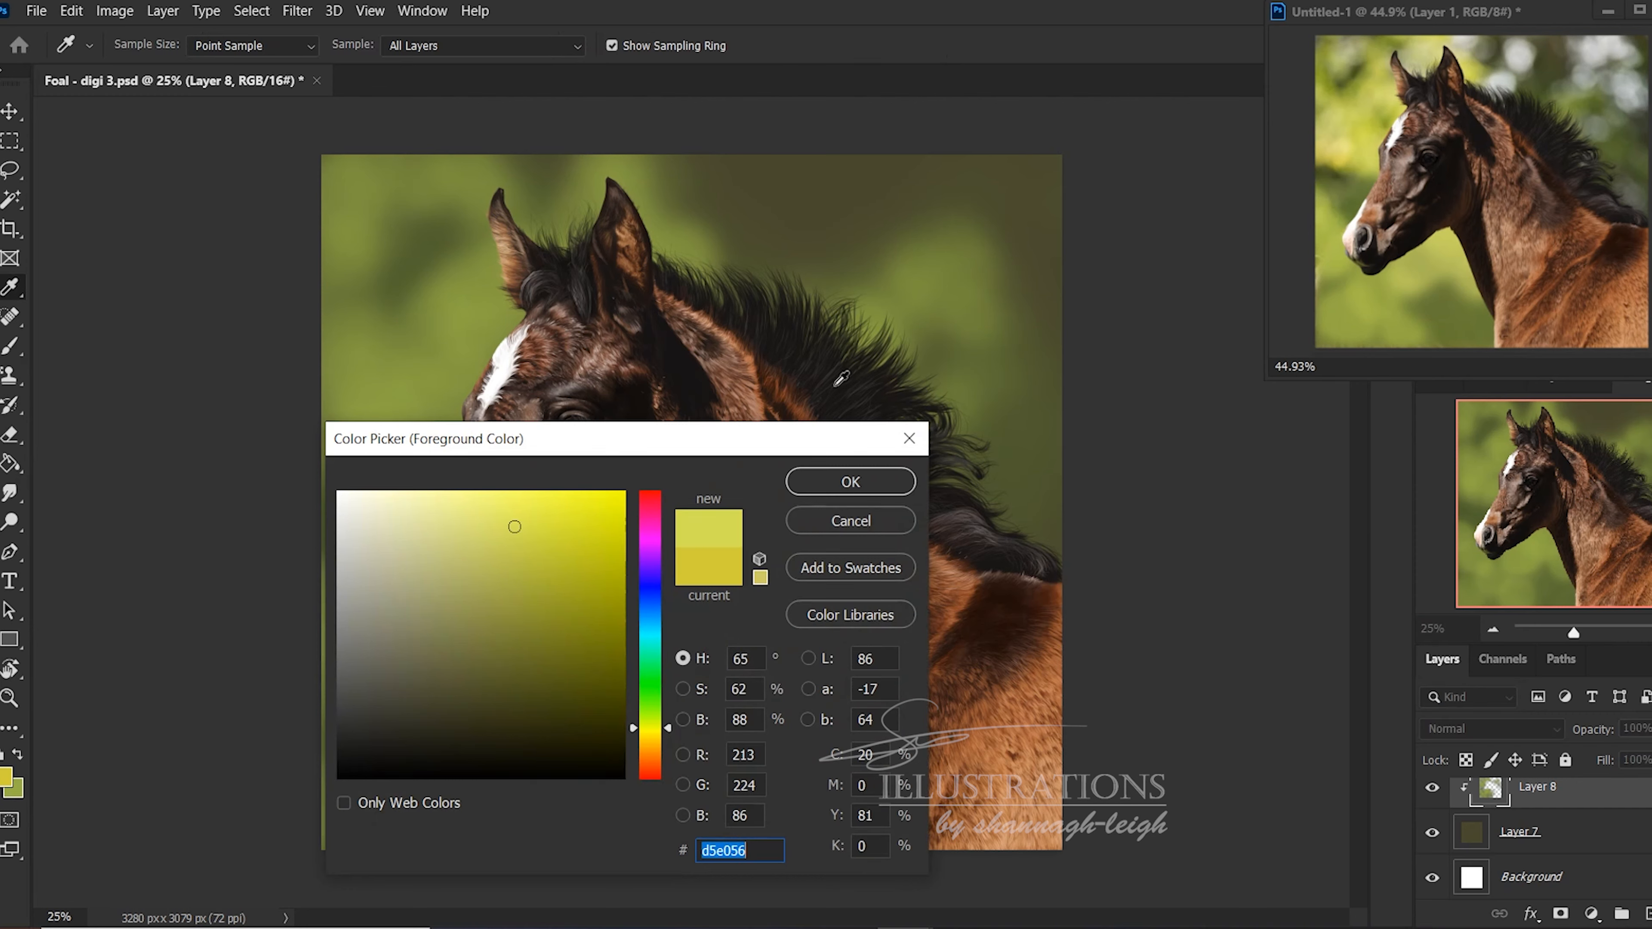
pyautogui.click(839, 483)
pyautogui.press('b')
# Set the Soft Round brush to 199 px with 47% hardness
pyautogui.rightClick(513, 459)
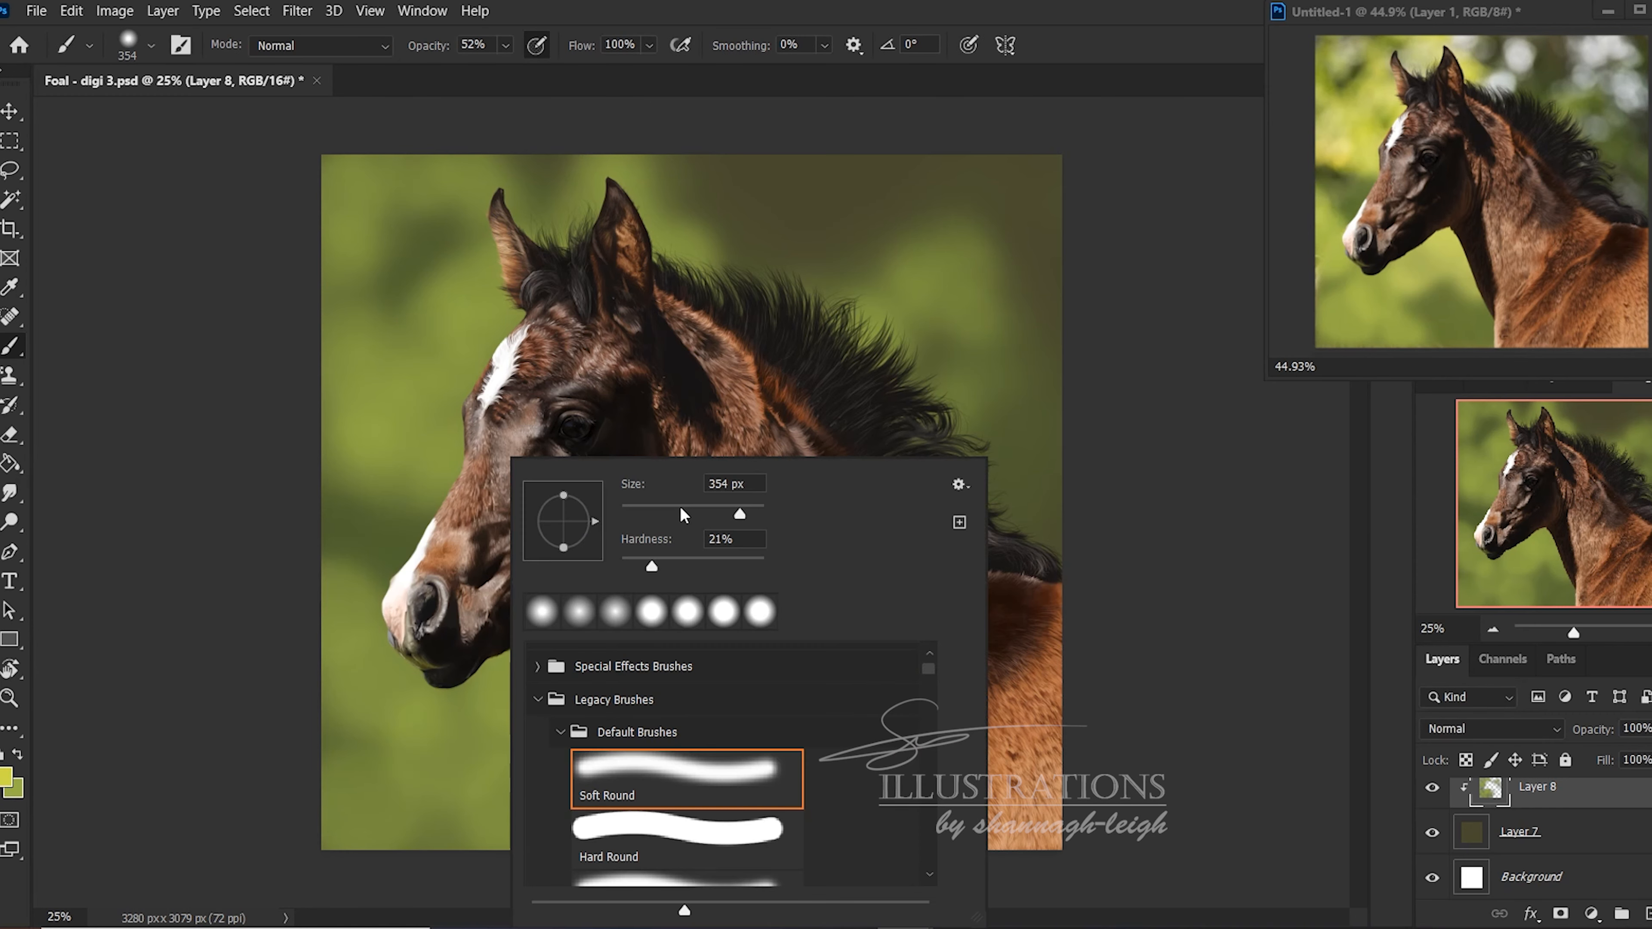
pyautogui.click(688, 560)
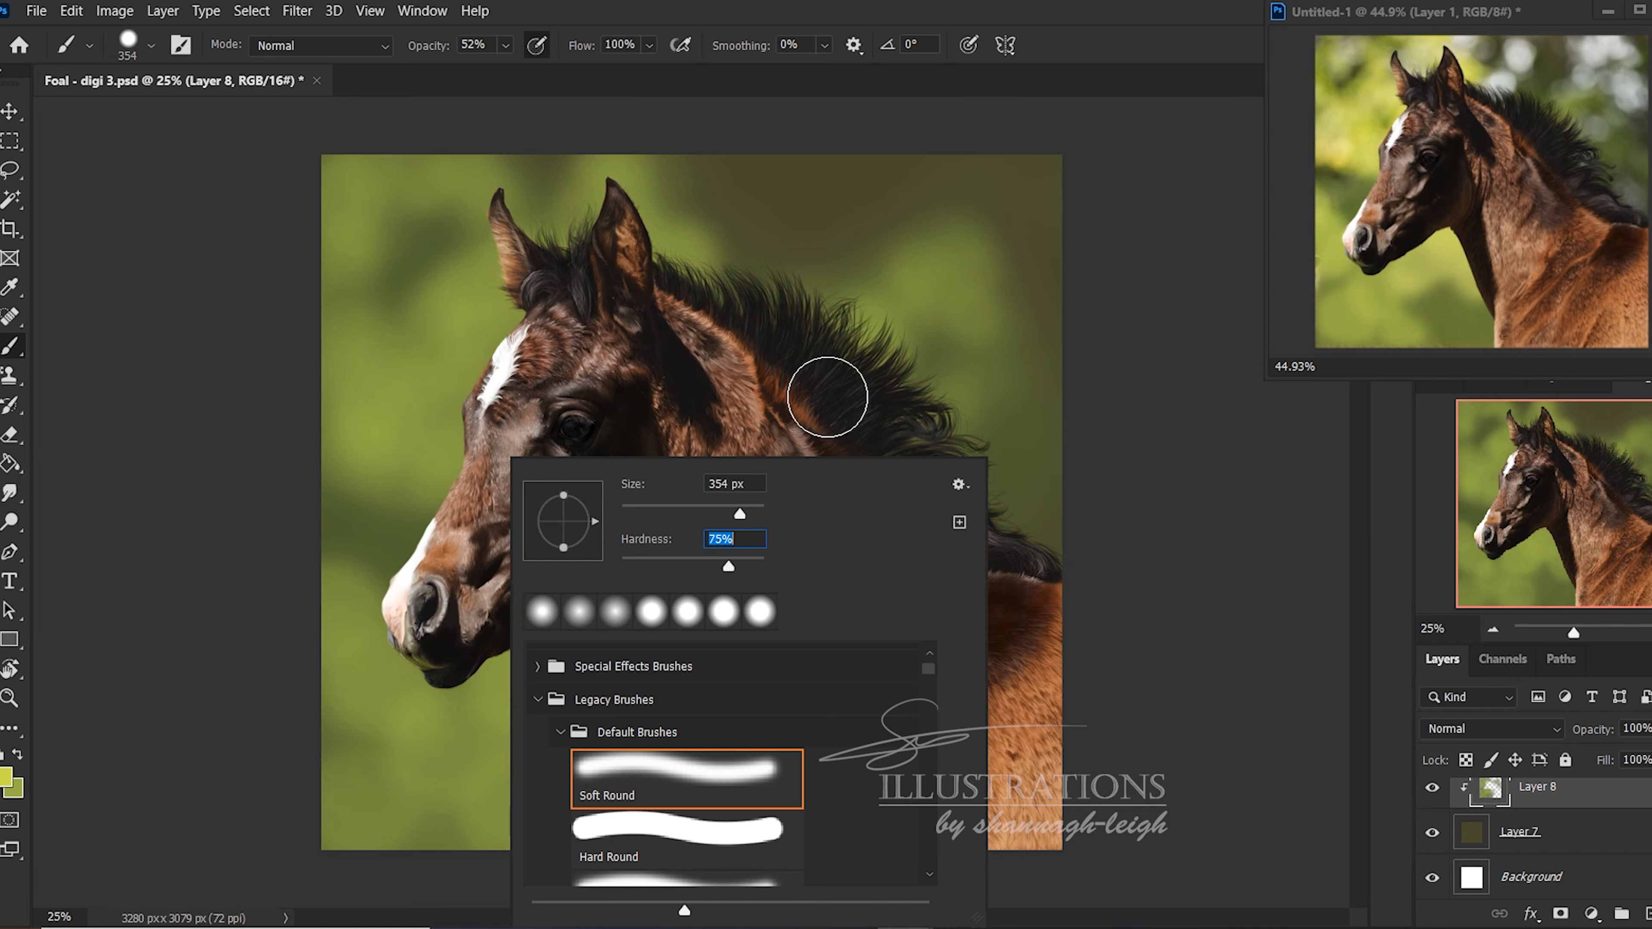
pyautogui.click(742, 561)
pyautogui.moveTo(714, 565); pyautogui.dragTo(696, 564)
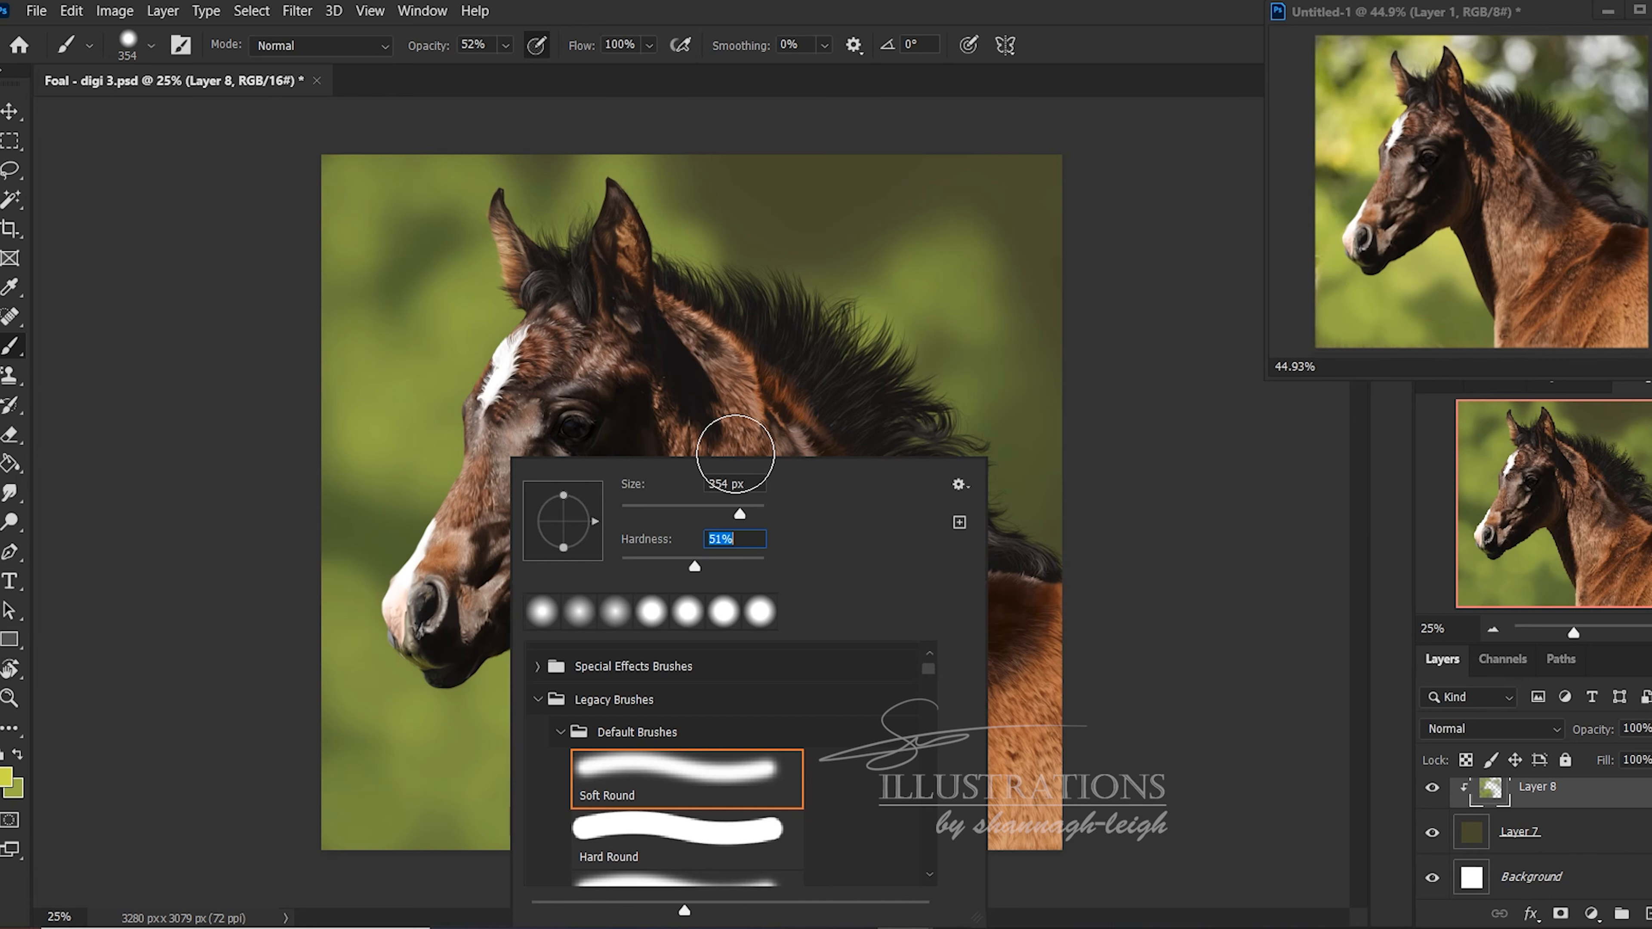
pyautogui.moveTo(741, 514); pyautogui.dragTo(723, 514)
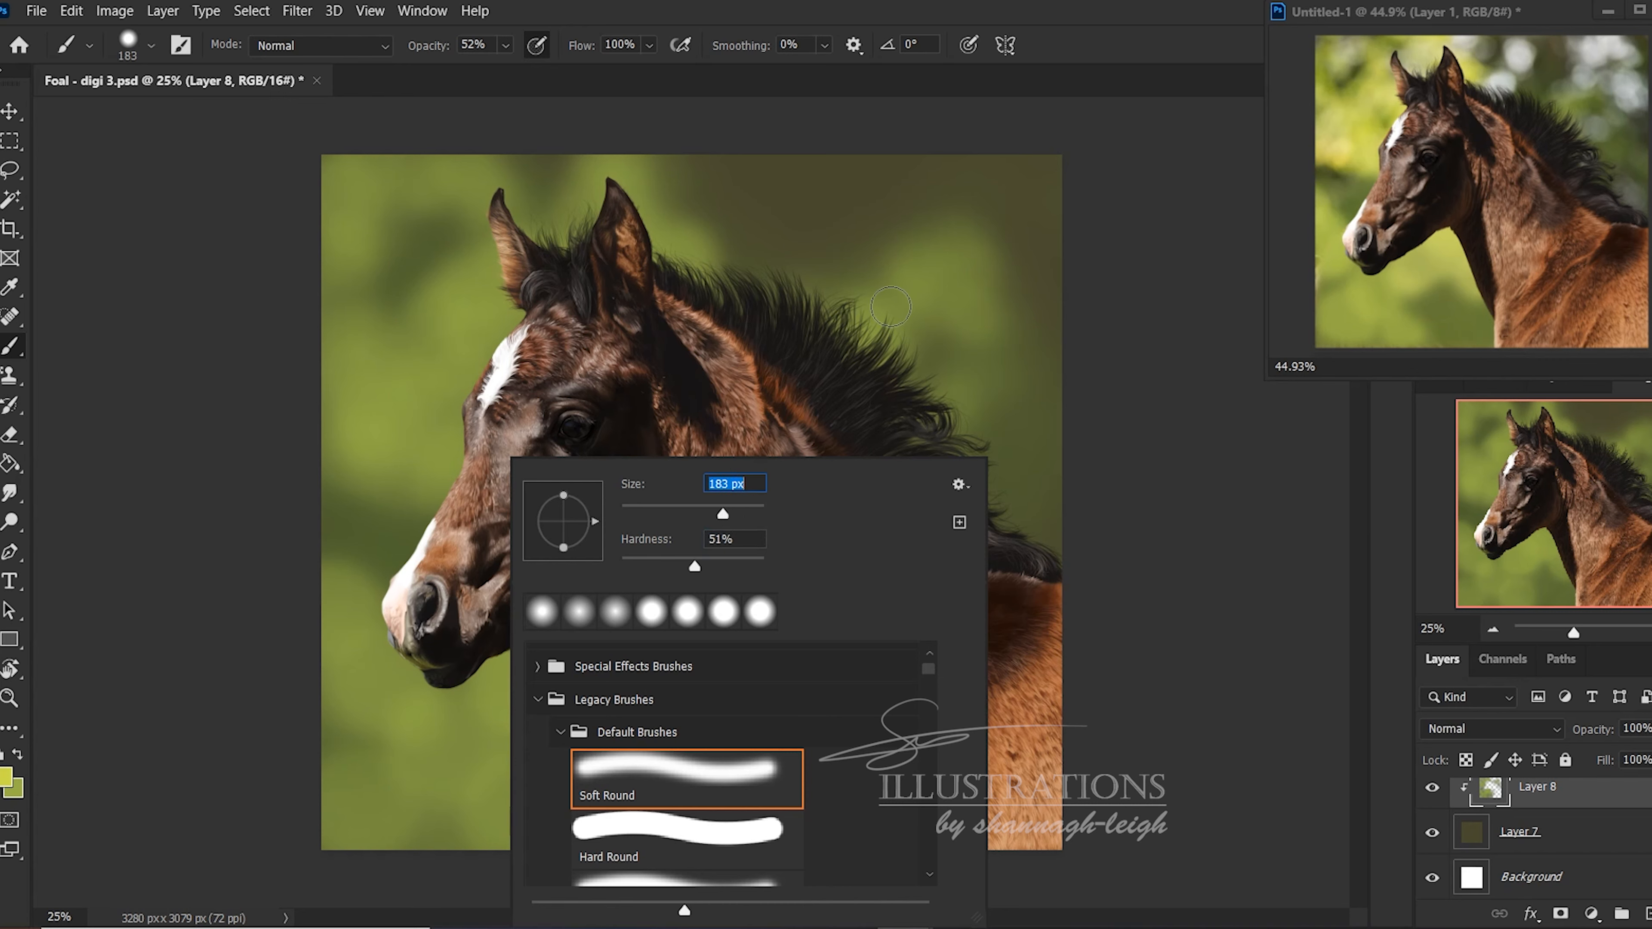
pyautogui.click(729, 514)
pyautogui.moveTo(696, 565); pyautogui.dragTo(694, 561)
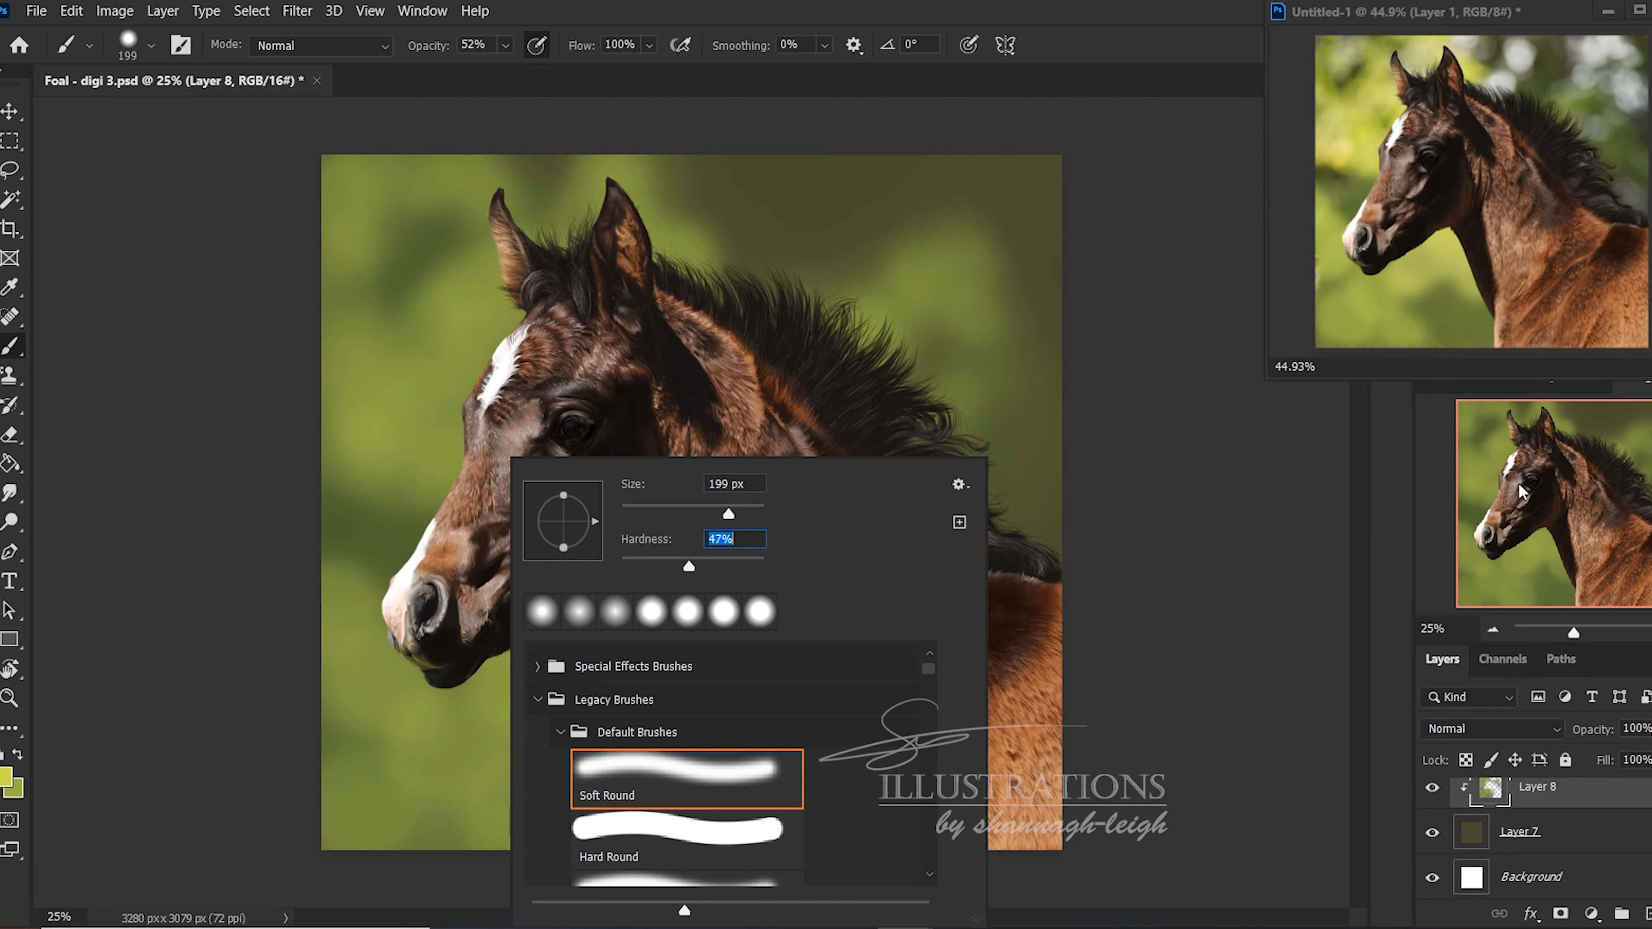
pyautogui.press('Return')
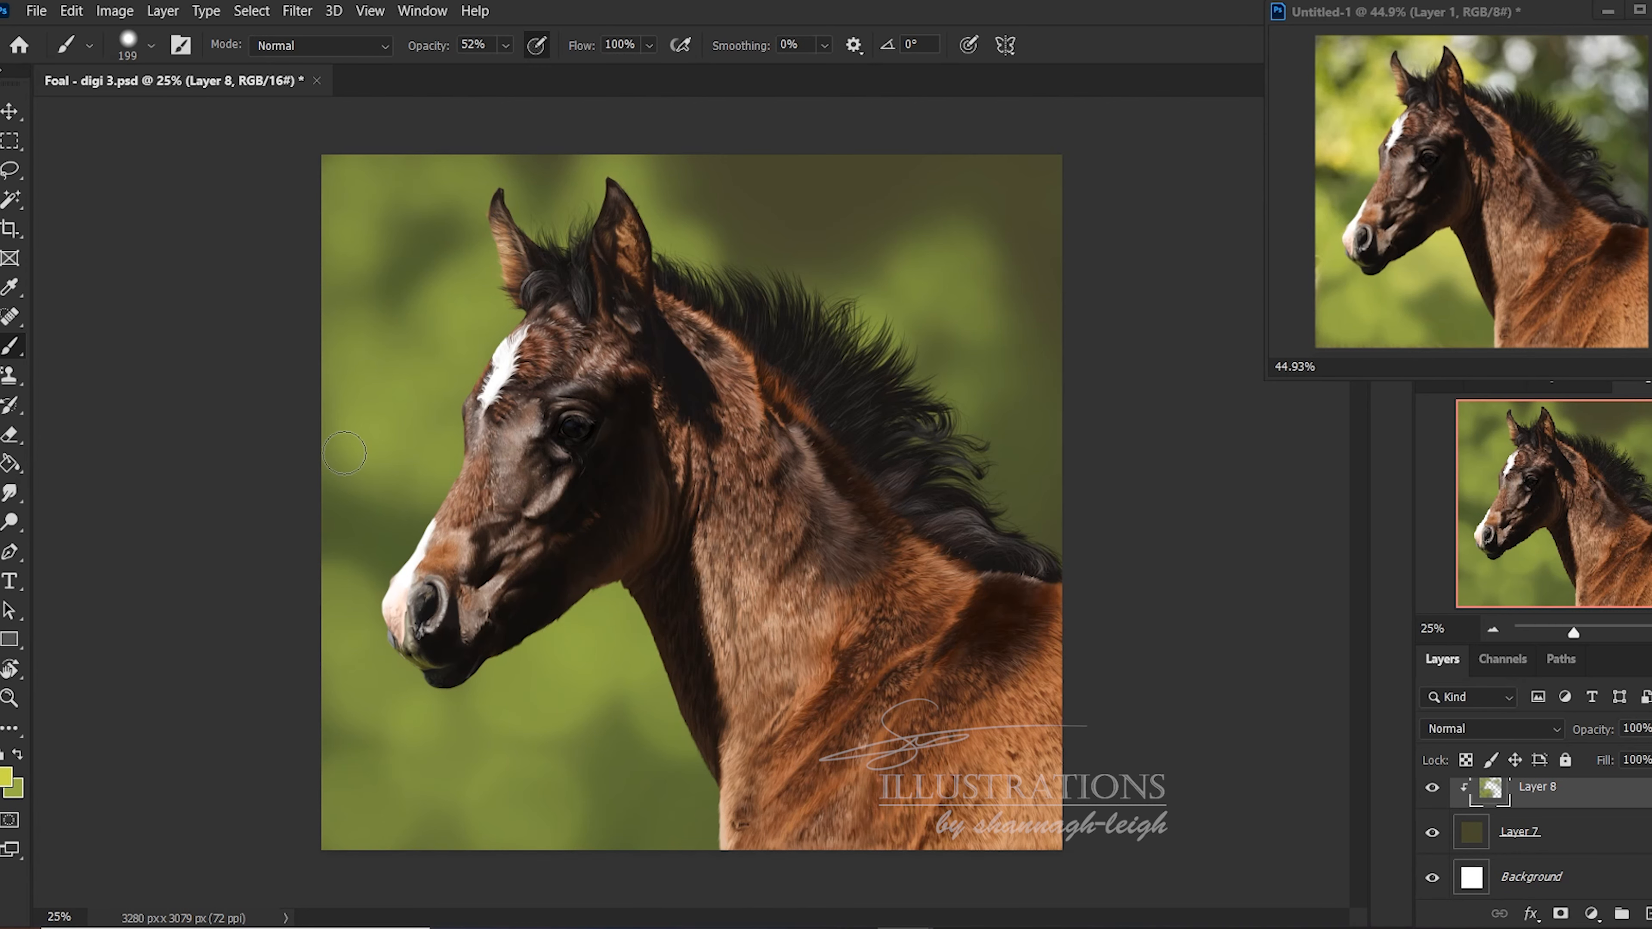
# Undo the test stroke in front of the face and set the Soft Round brush to 291 px with 40% hardness
pyautogui.moveTo(345, 454); pyautogui.dragTo(364, 417)
pyautogui.hotkey('ctrl', 'z')
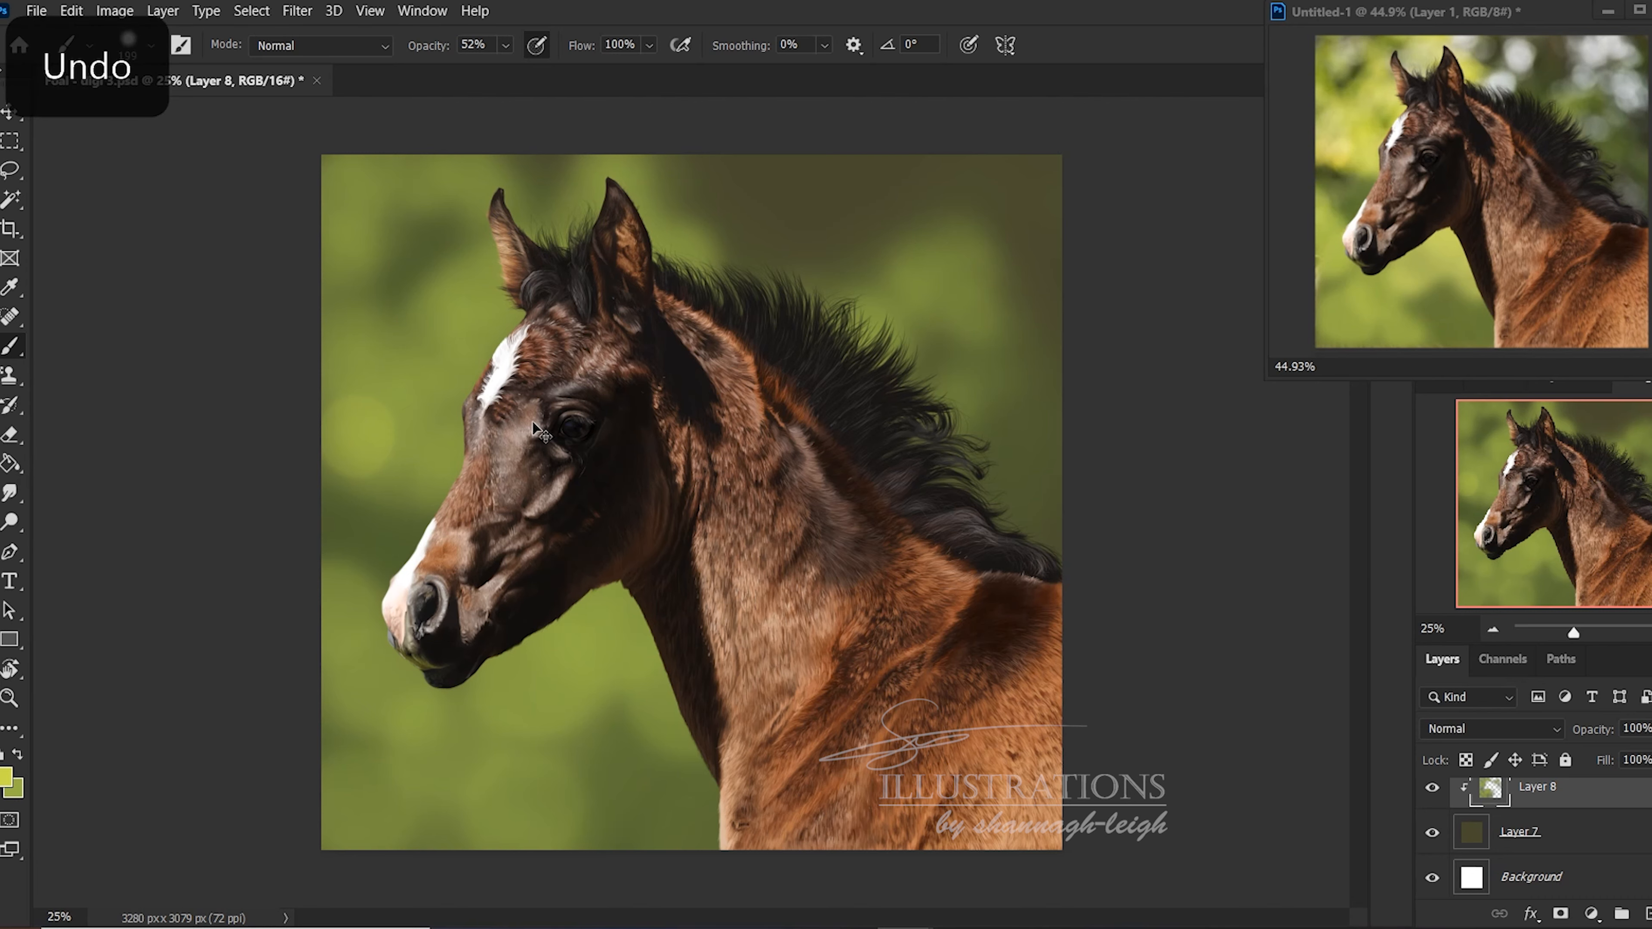
pyautogui.rightClick(581, 429)
pyautogui.moveTo(759, 539); pyautogui.dragTo(750, 538)
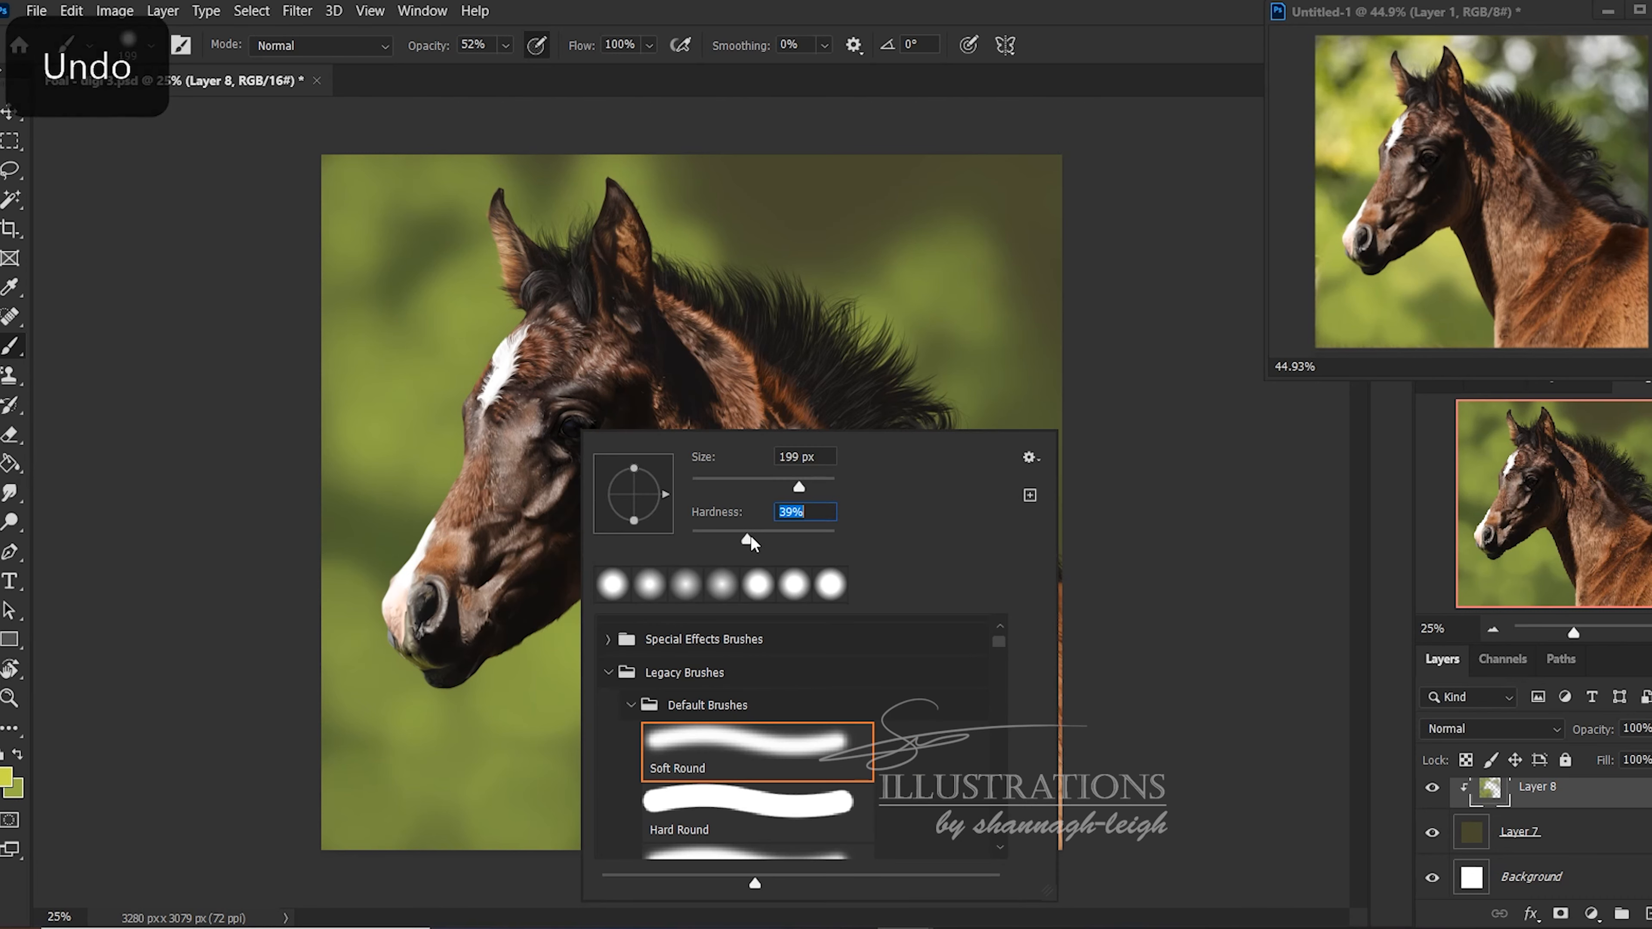
pyautogui.click(807, 483)
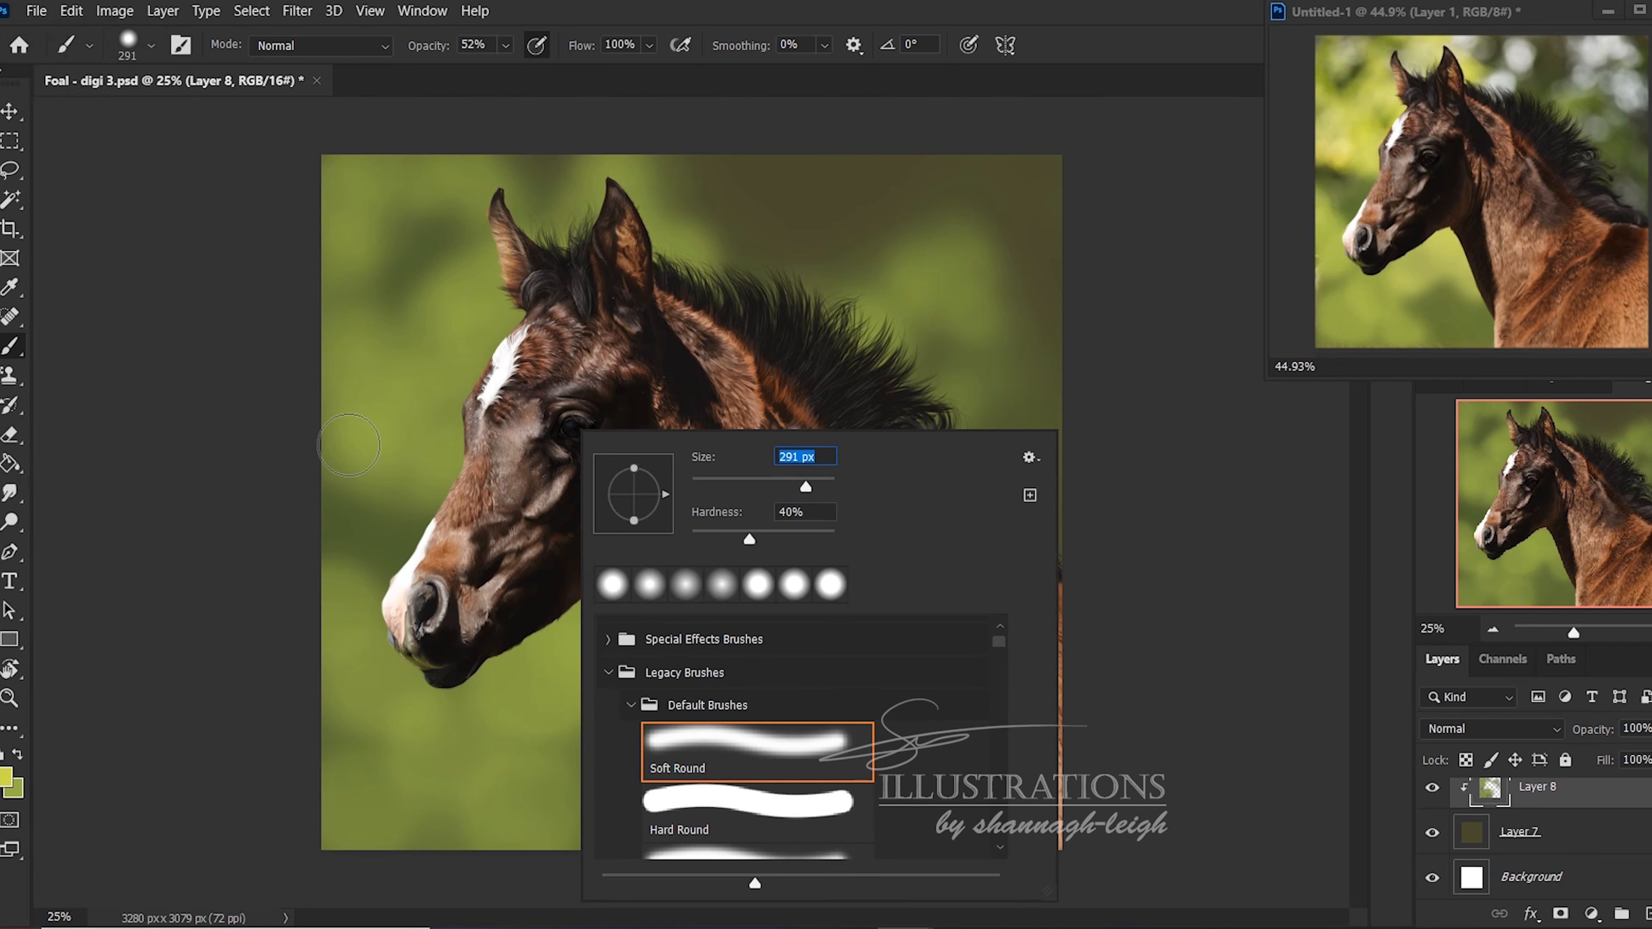
# Paint yellow-green light patches in front of the face and forehead, around the ears, in the upper-left background and below the jaw
pyautogui.moveTo(305, 447); pyautogui.dragTo(439, 473)
pyautogui.moveTo(420, 391)
pyautogui.mouseDown()
pyautogui.moveTo(470, 404)
pyautogui.moveTo(424, 391)
pyautogui.moveTo(444, 385)
pyautogui.moveTo(433, 394)
pyautogui.moveTo(459, 444)
pyautogui.moveTo(459, 427)
pyautogui.moveTo(366, 437)
pyautogui.moveTo(374, 389)
pyautogui.moveTo(329, 384)
pyautogui.moveTo(360, 352)
pyautogui.mouseUp()
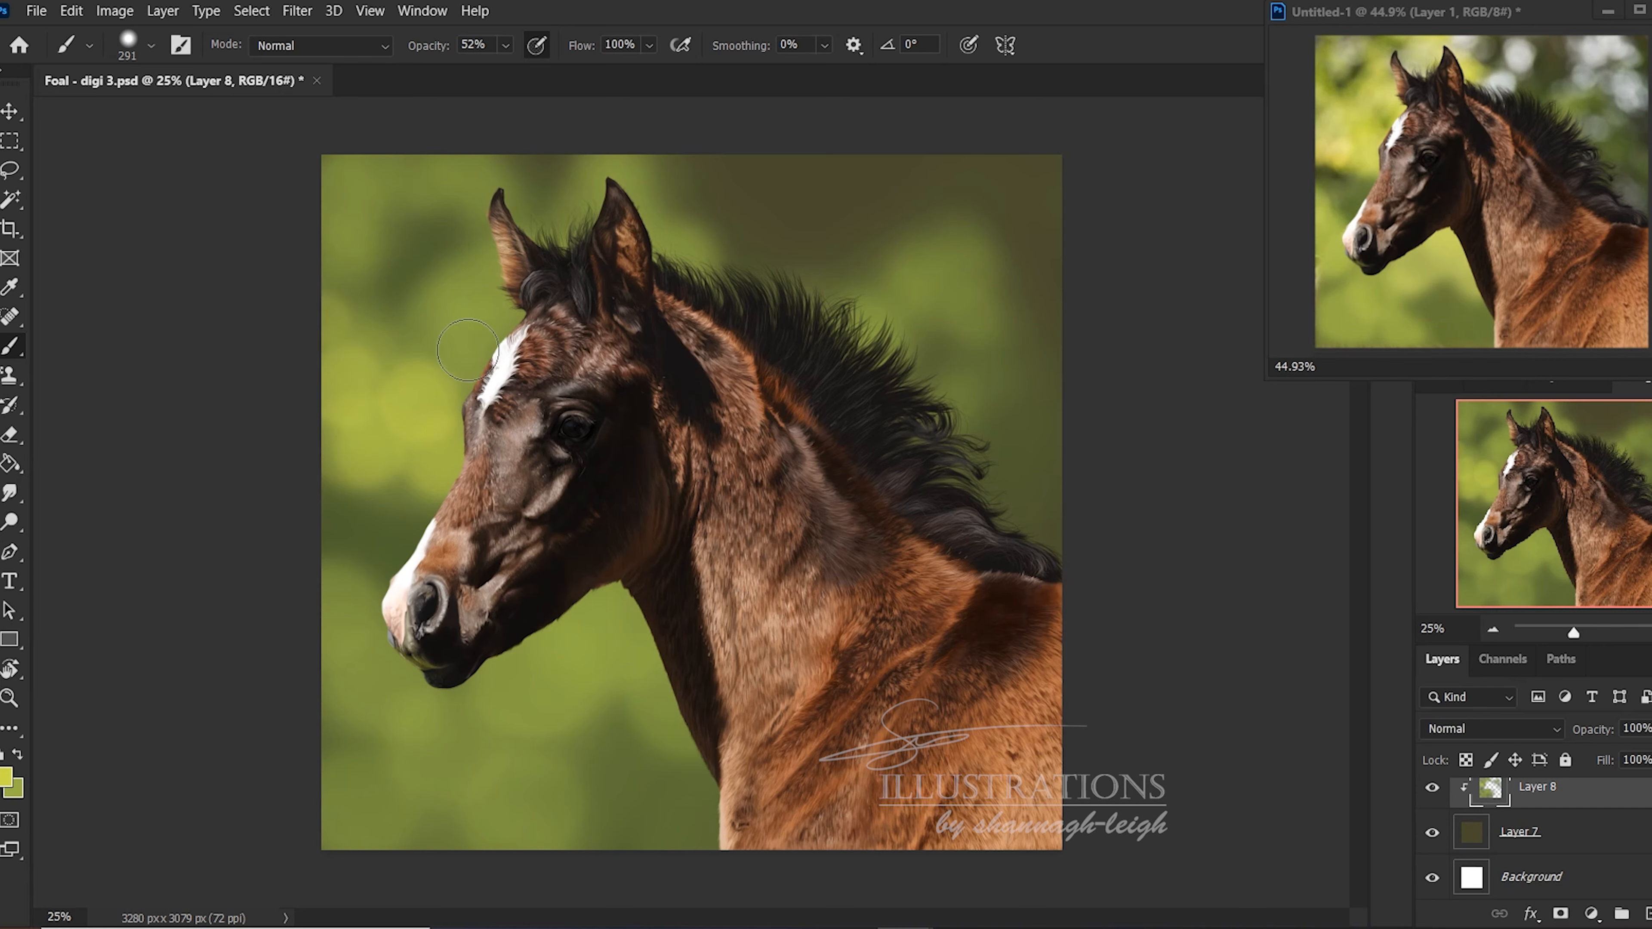
pyautogui.moveTo(491, 315)
pyautogui.mouseDown()
pyautogui.moveTo(492, 328)
pyautogui.moveTo(449, 299)
pyautogui.moveTo(488, 264)
pyautogui.mouseUp()
pyautogui.click(488, 322)
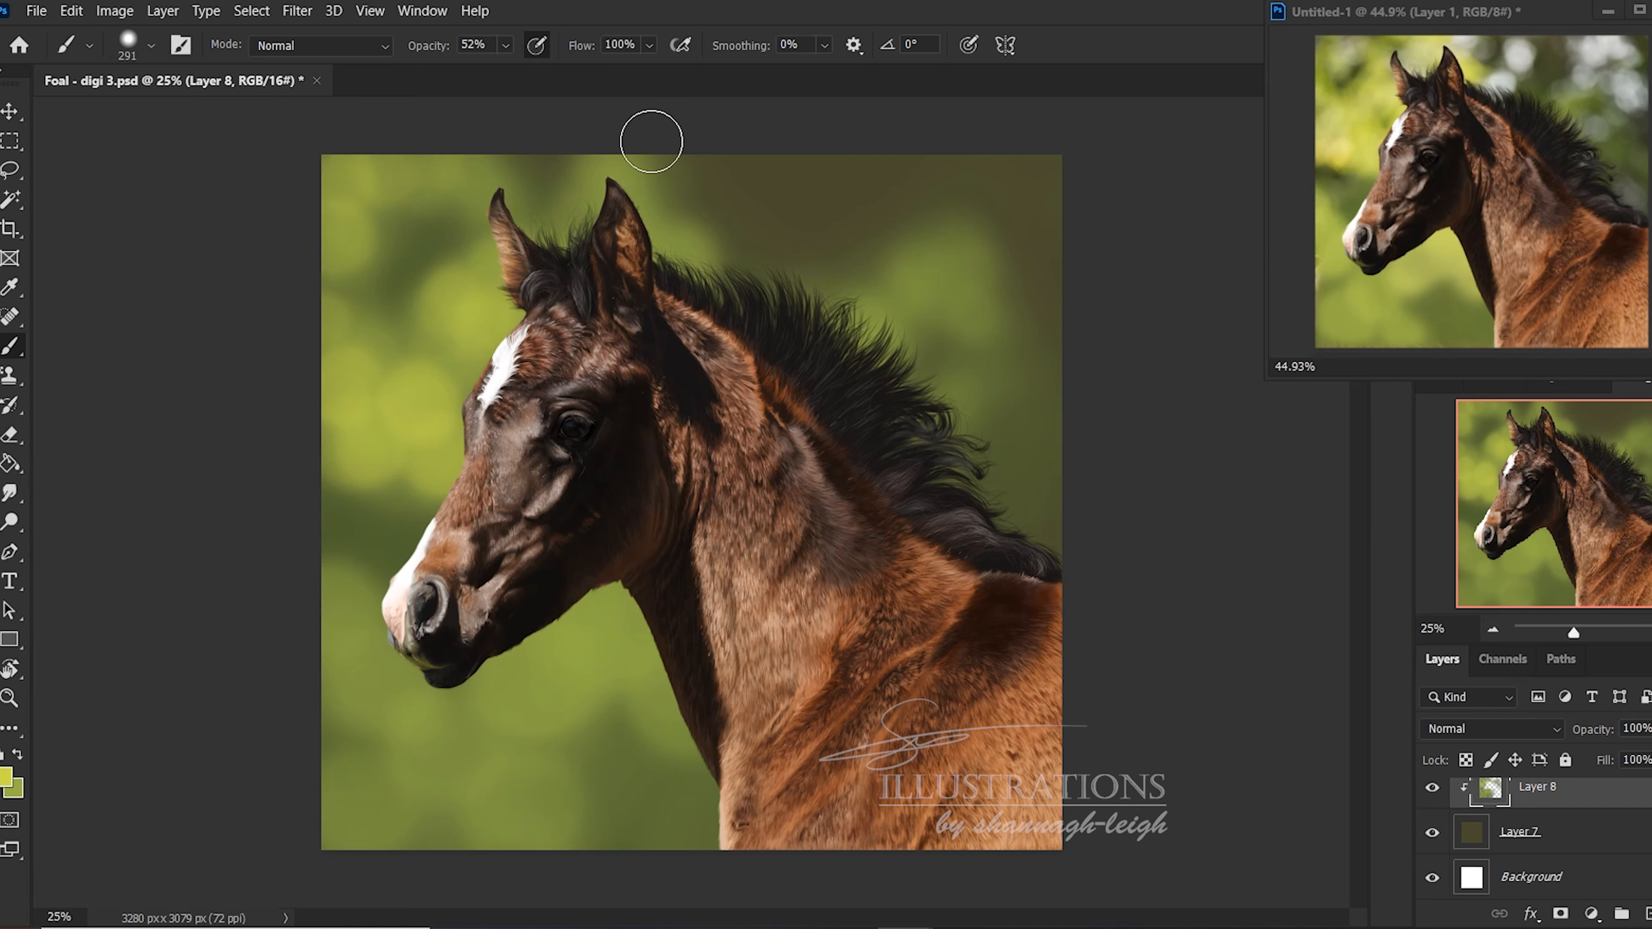
pyautogui.moveTo(634, 149)
pyautogui.mouseDown()
pyautogui.moveTo(594, 176)
pyautogui.moveTo(586, 156)
pyautogui.moveTo(628, 164)
pyautogui.moveTo(666, 222)
pyautogui.moveTo(645, 242)
pyautogui.moveTo(683, 262)
pyautogui.moveTo(680, 218)
pyautogui.mouseUp()
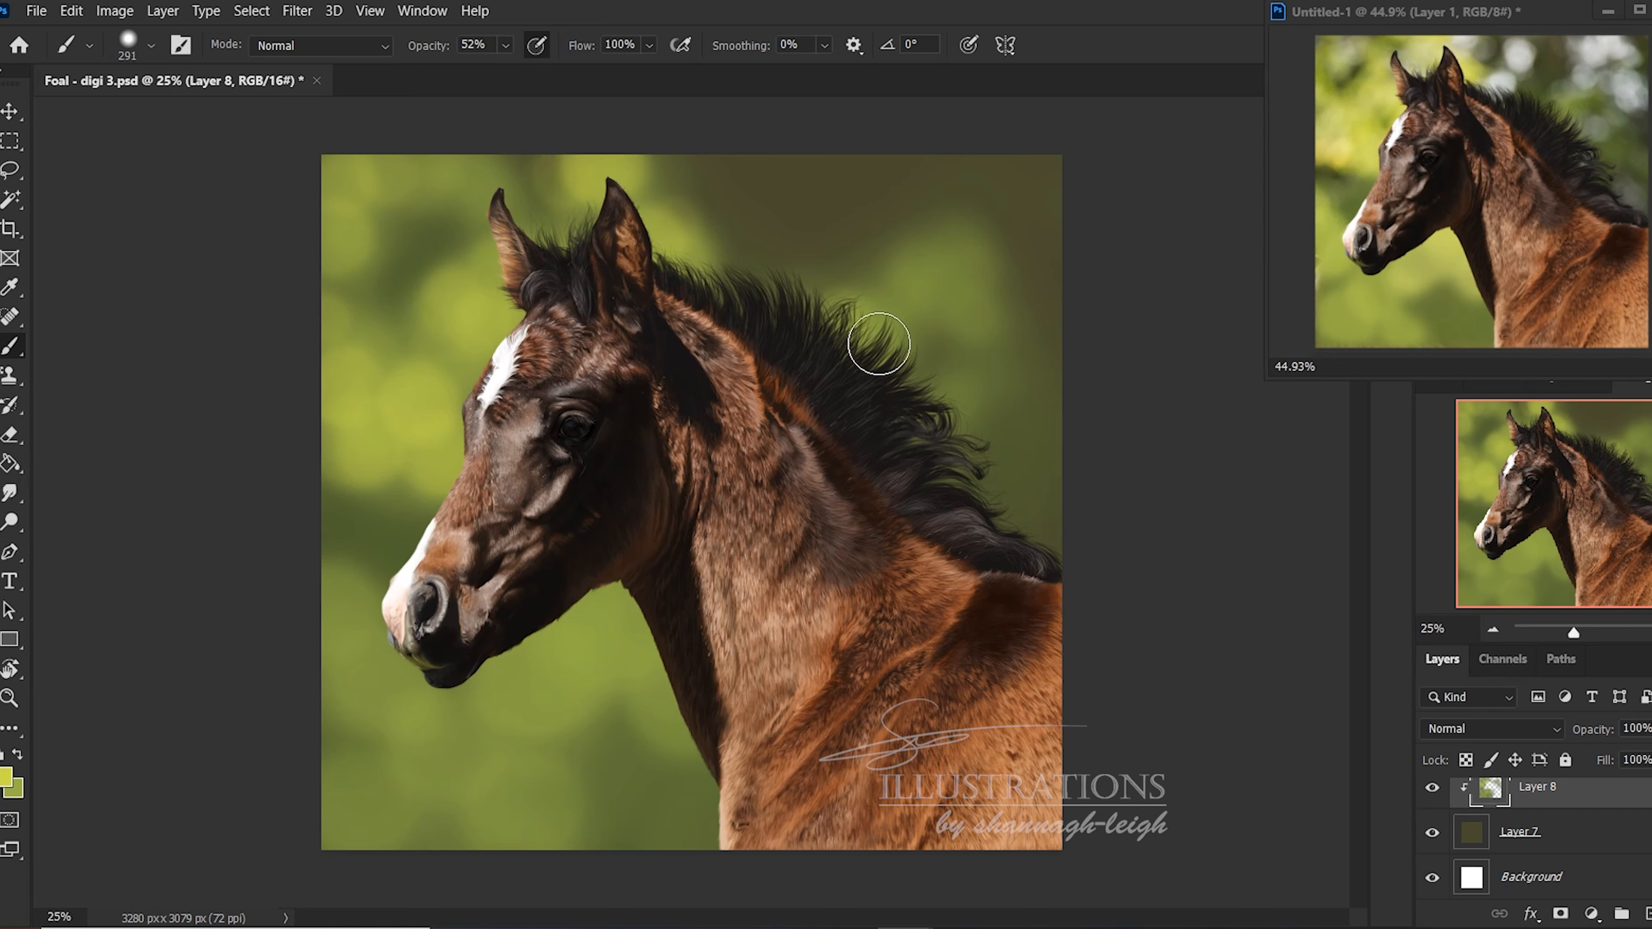
pyautogui.moveTo(534, 706)
pyautogui.mouseDown()
pyautogui.moveTo(619, 612)
pyautogui.moveTo(578, 631)
pyautogui.moveTo(705, 679)
pyautogui.mouseUp()
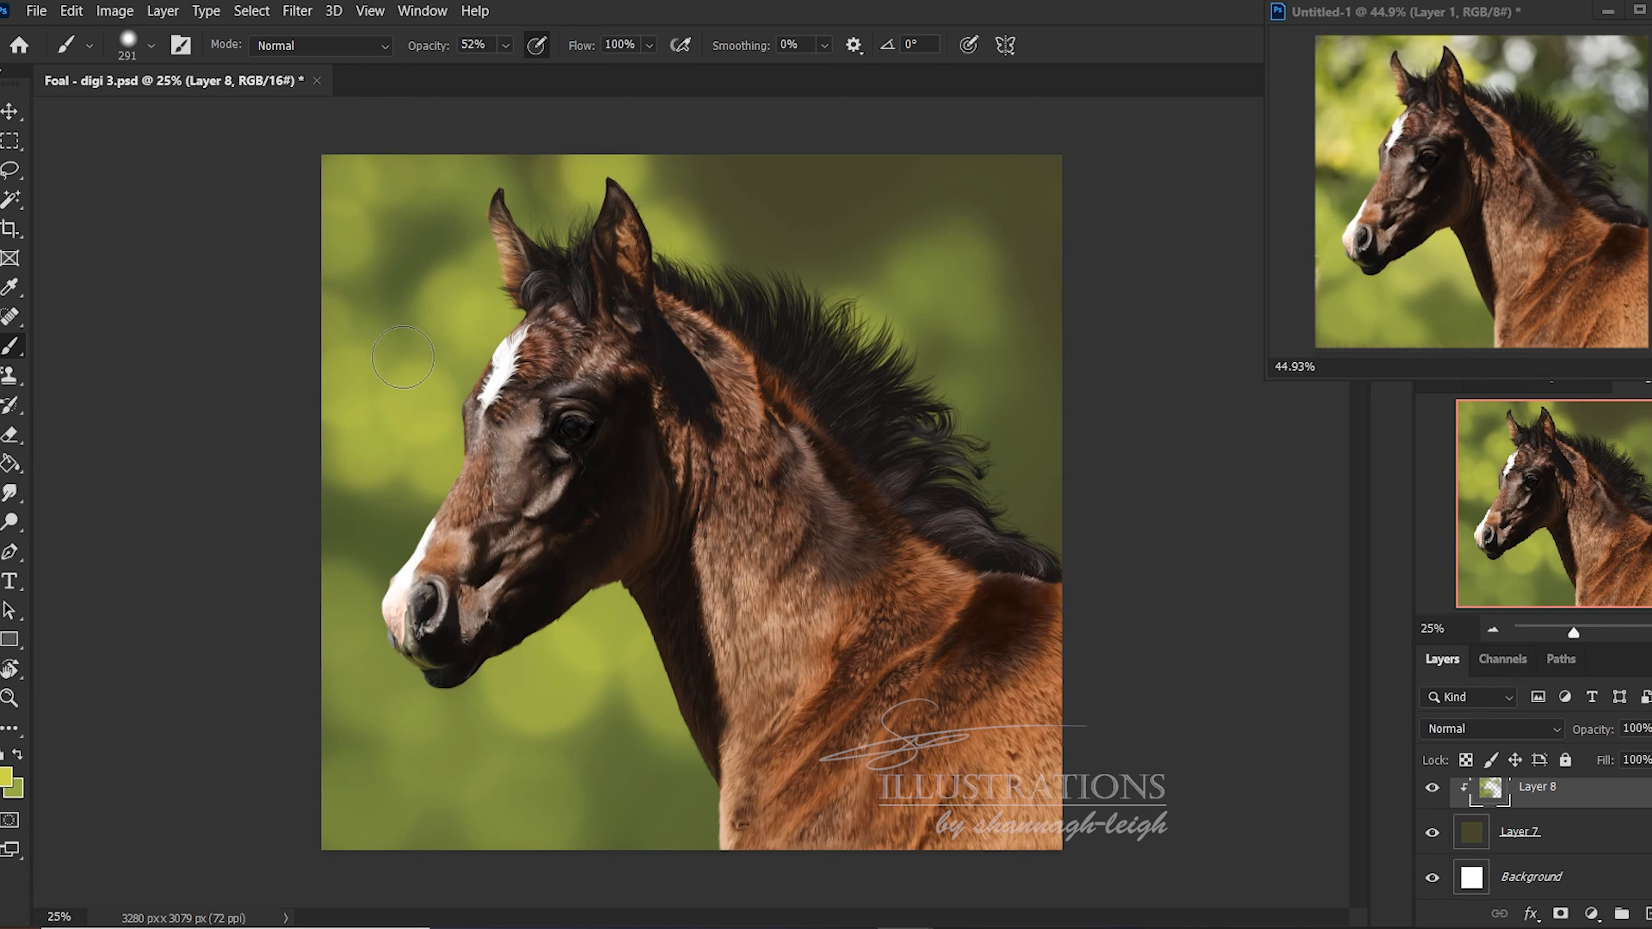
pyautogui.moveTo(361, 330); pyautogui.dragTo(455, 312)
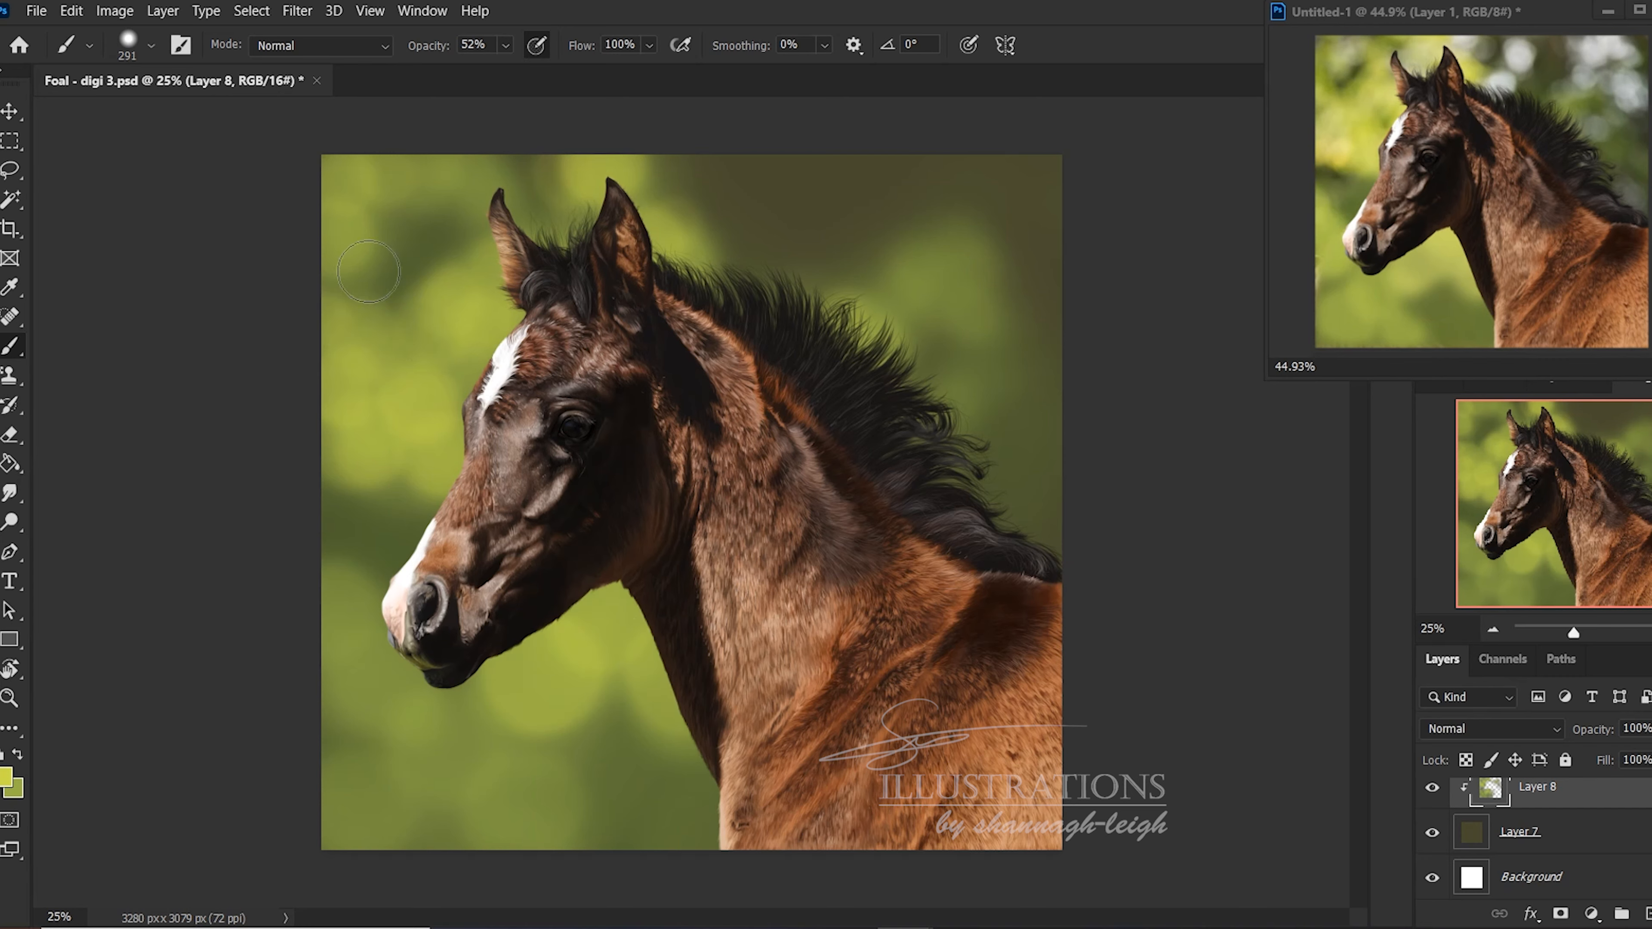
pyautogui.click(346, 270)
pyautogui.click(380, 194)
pyautogui.moveTo(478, 368); pyautogui.dragTo(448, 370)
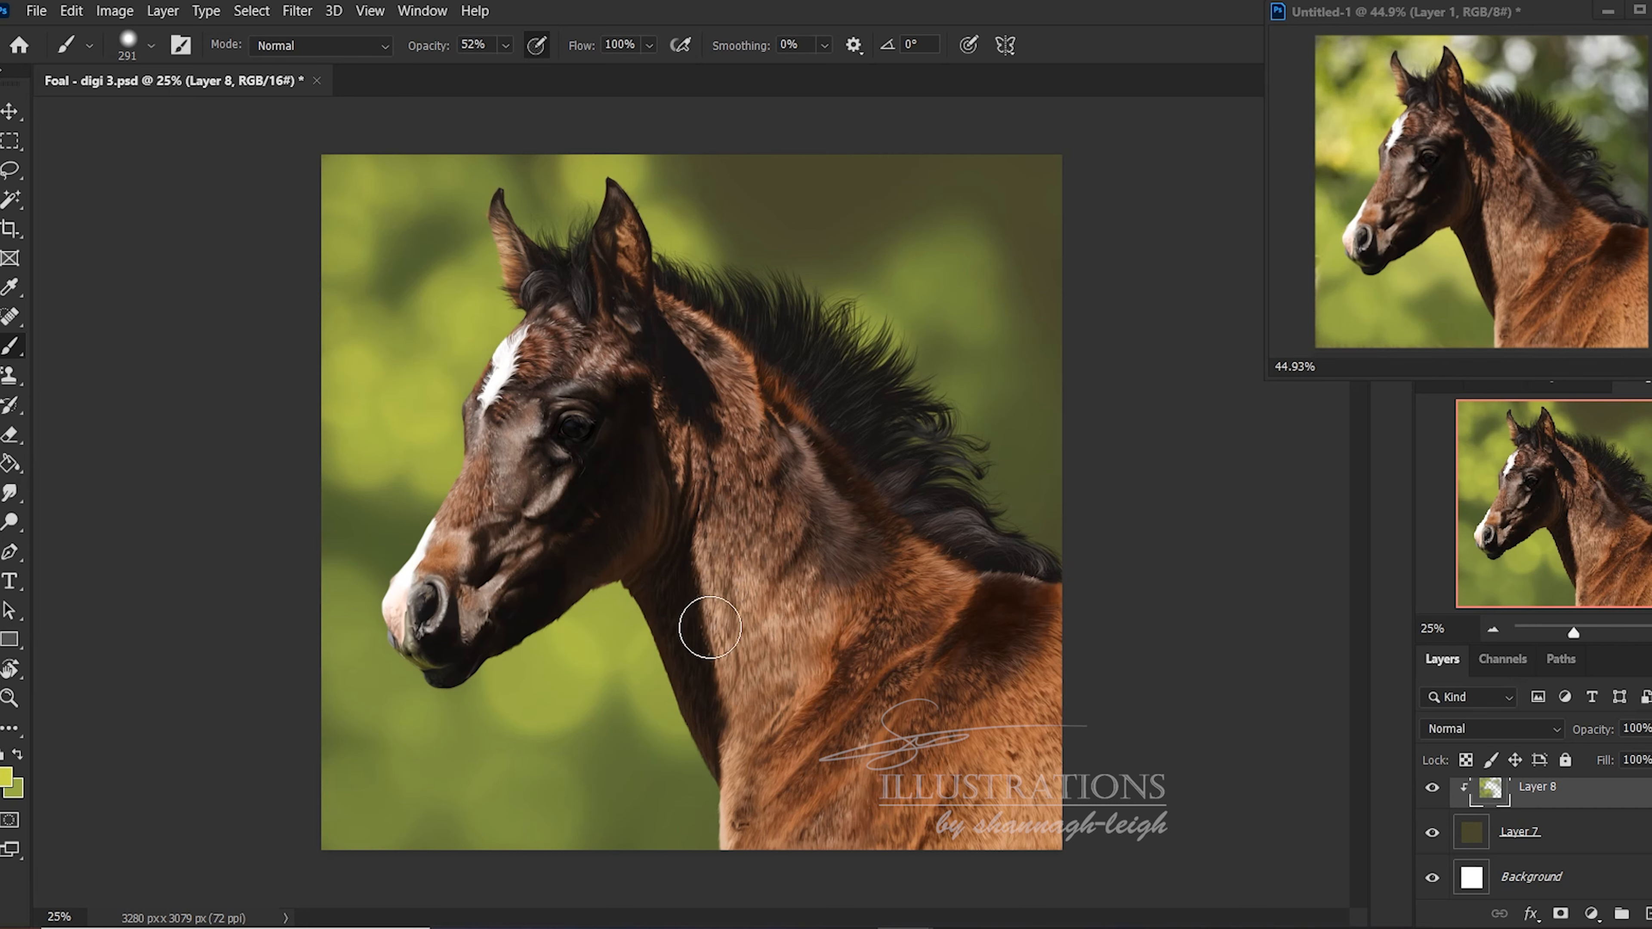
# Set the Soft Round brush to 432 px with 0% hardness and its opacity to 13%
pyautogui.rightClick(615, 416)
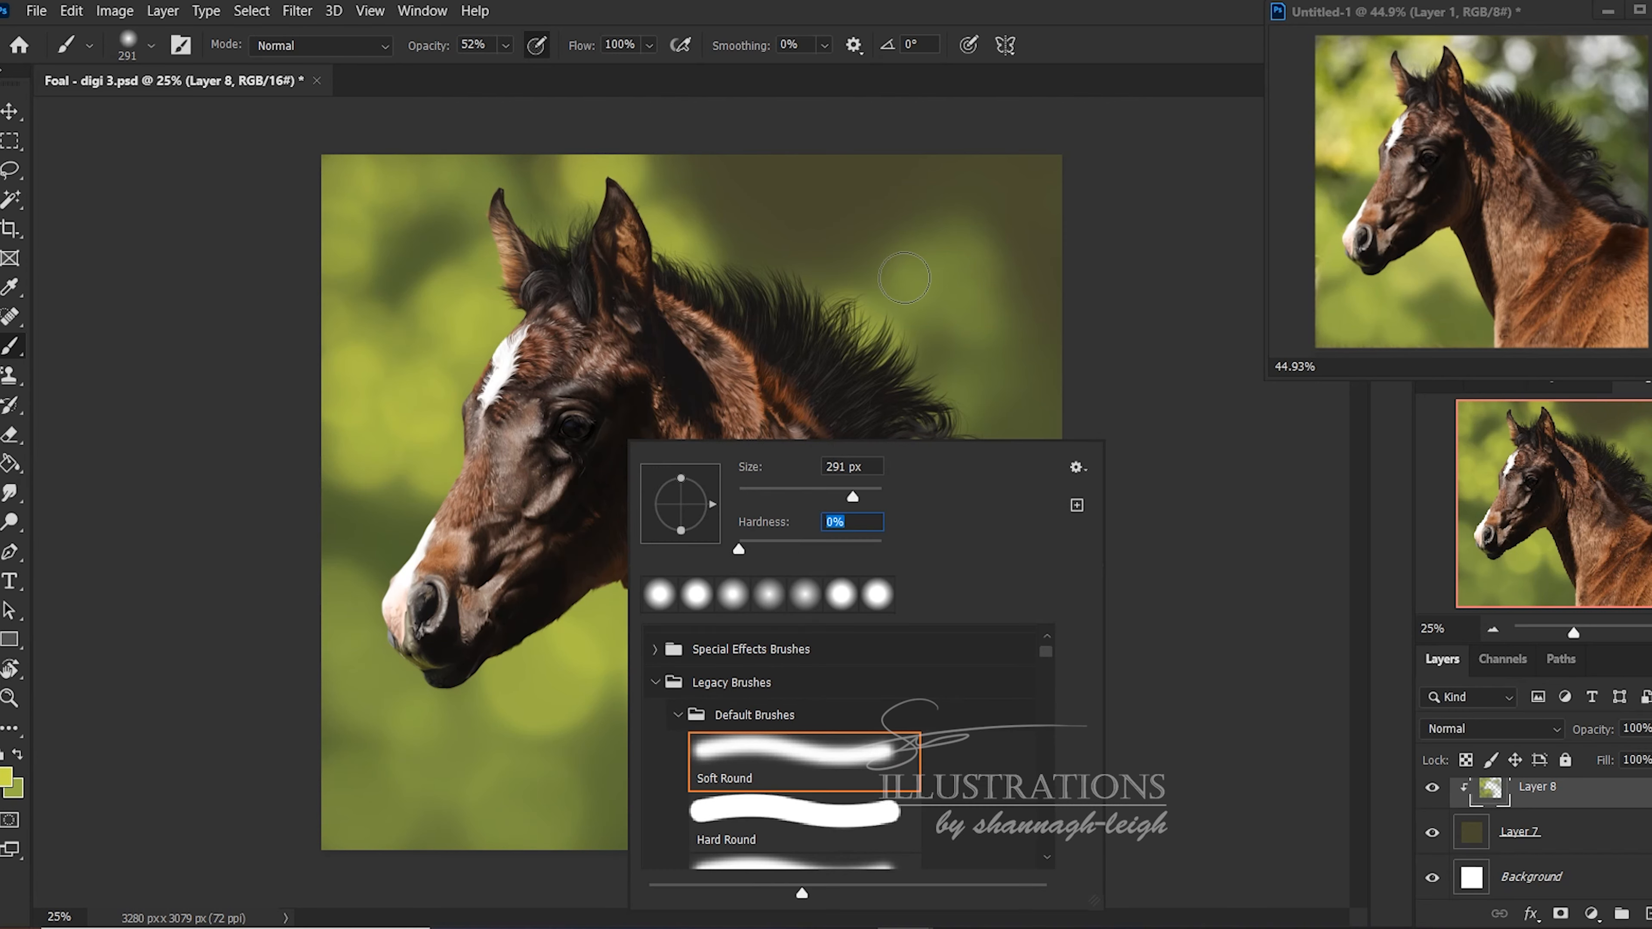
pyautogui.click(864, 497)
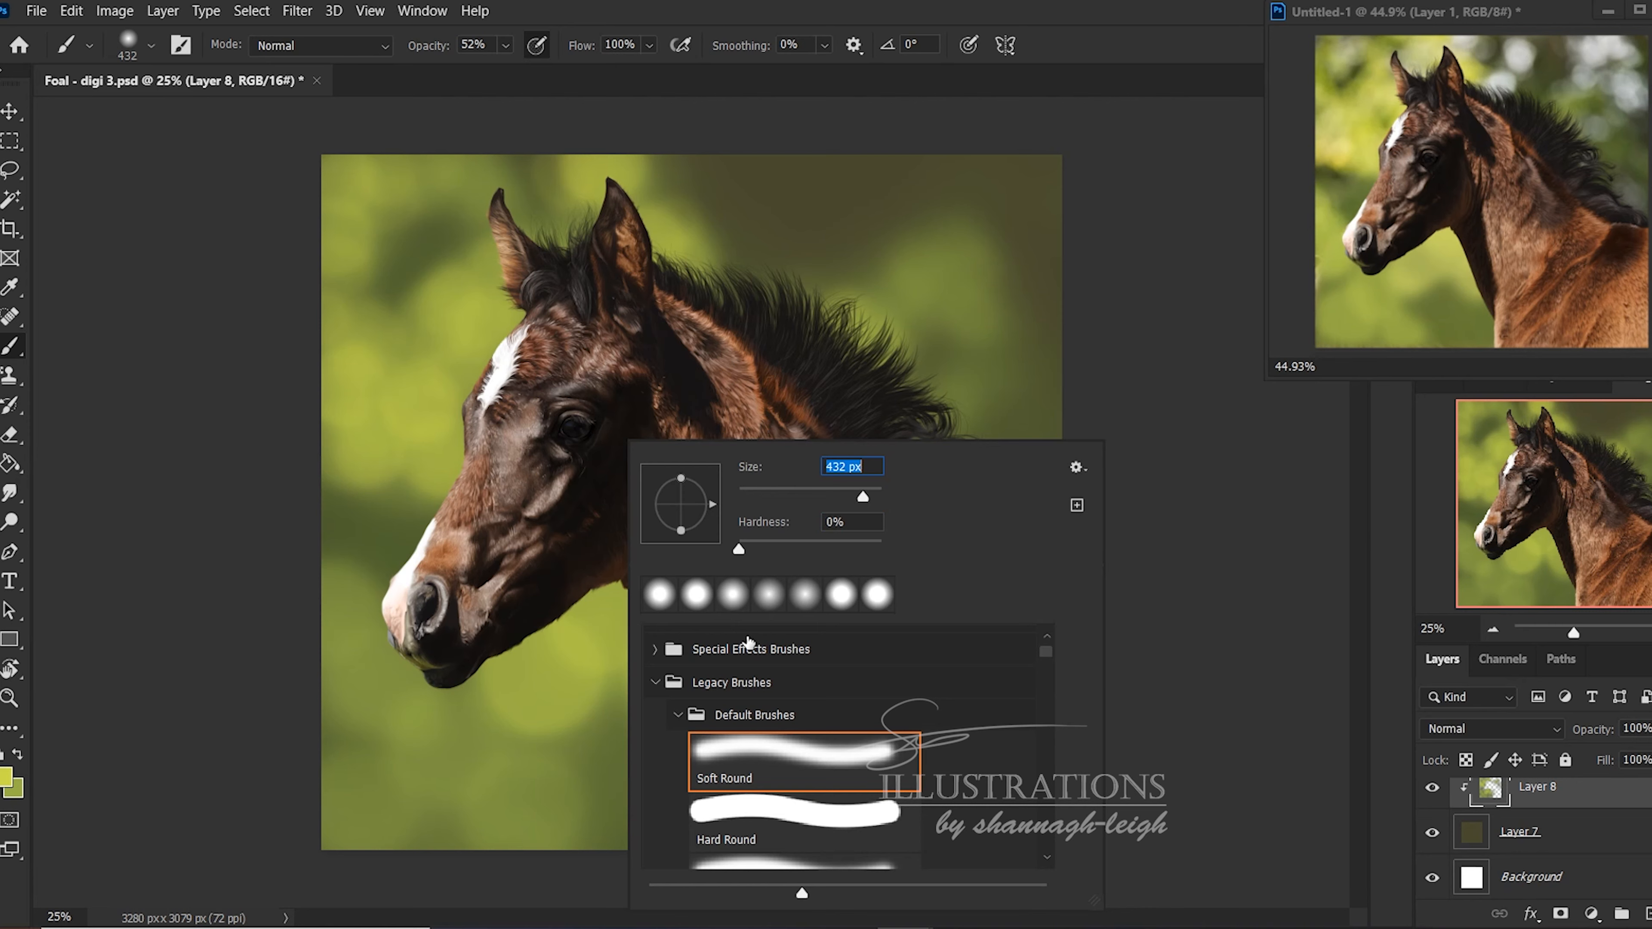
pyautogui.click(505, 45)
pyautogui.moveTo(520, 69); pyautogui.dragTo(479, 69)
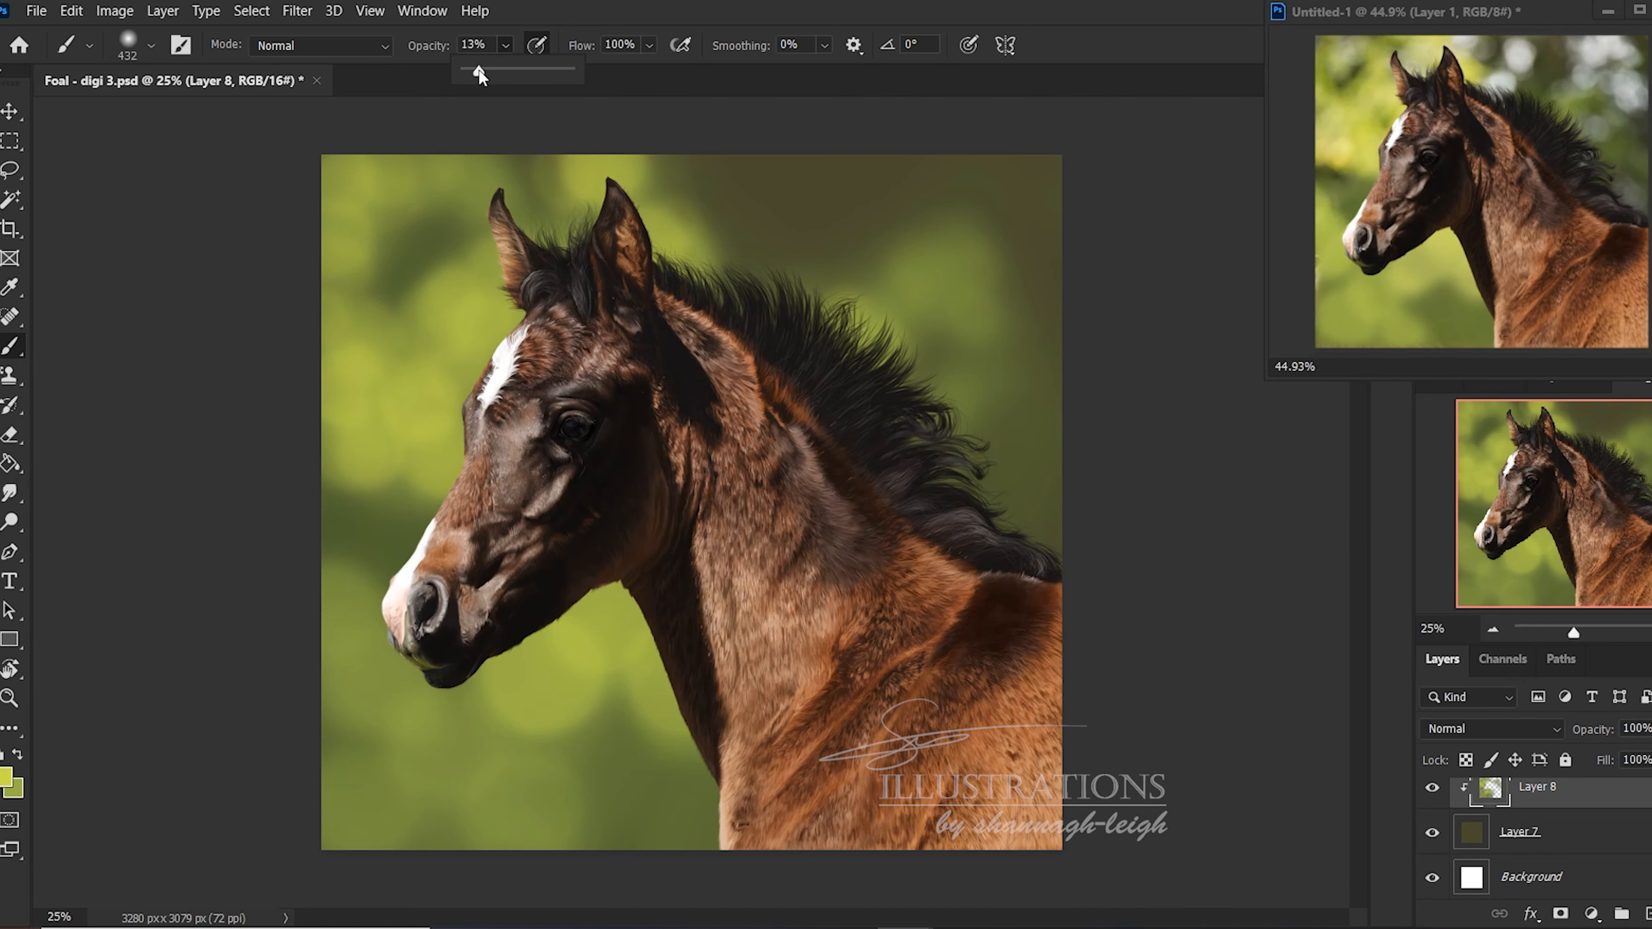
pyautogui.click(1078, 38)
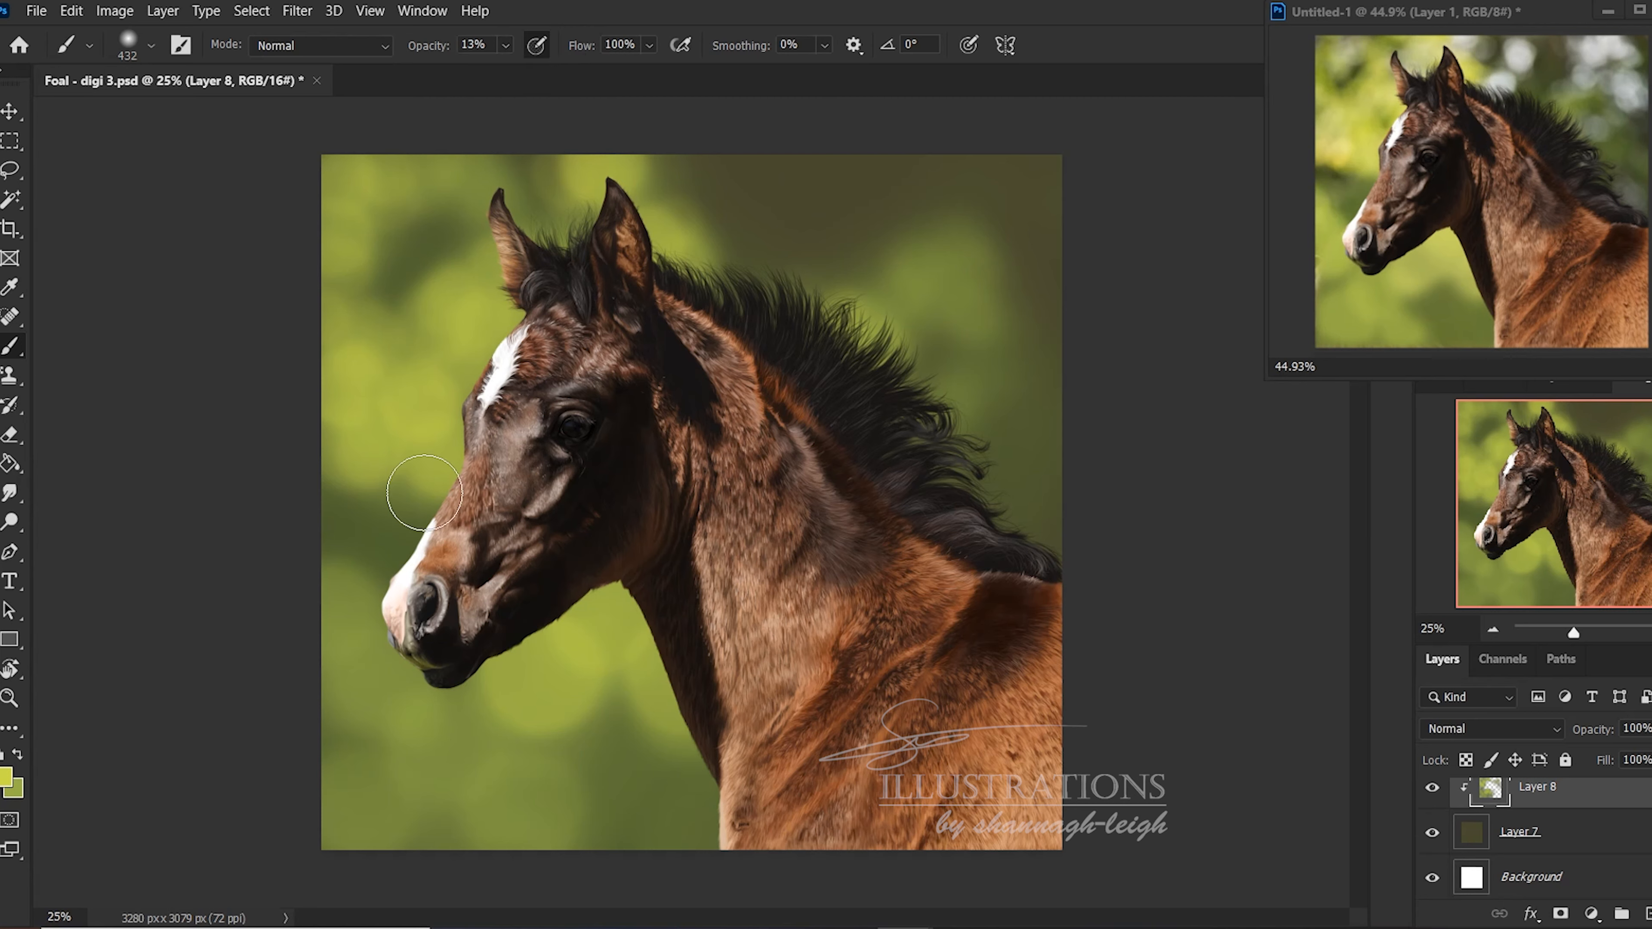
# Set the foreground colour to the lighter yellow-green #e2ec72
pyautogui.click(3, 784)
pyautogui.click(486, 515)
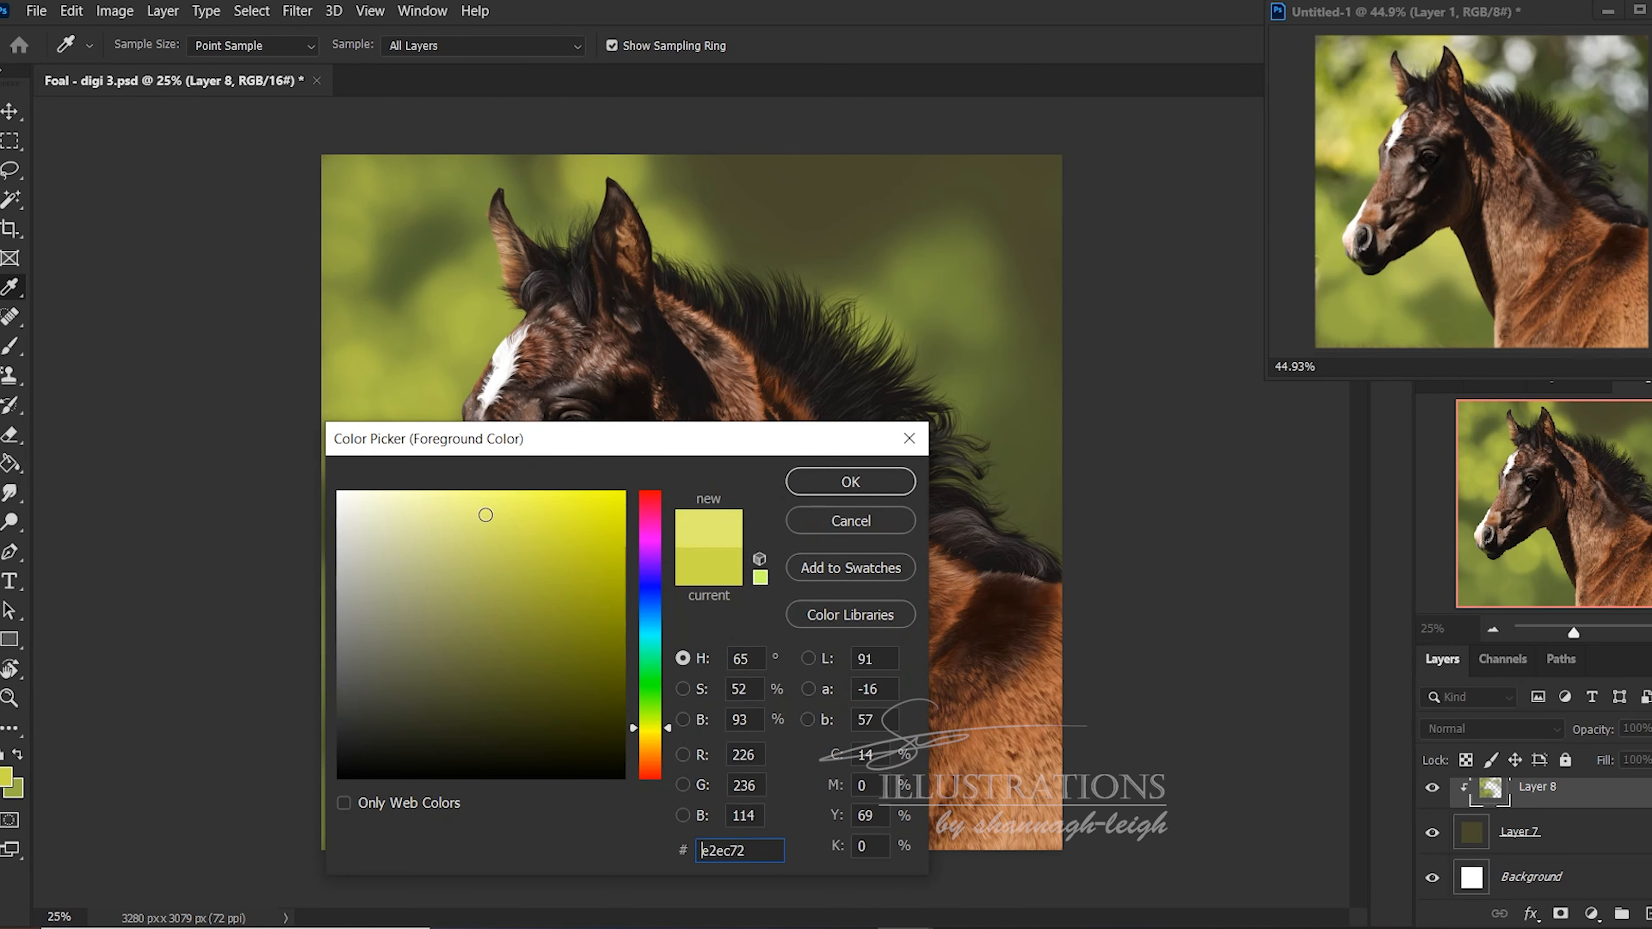
pyautogui.click(833, 483)
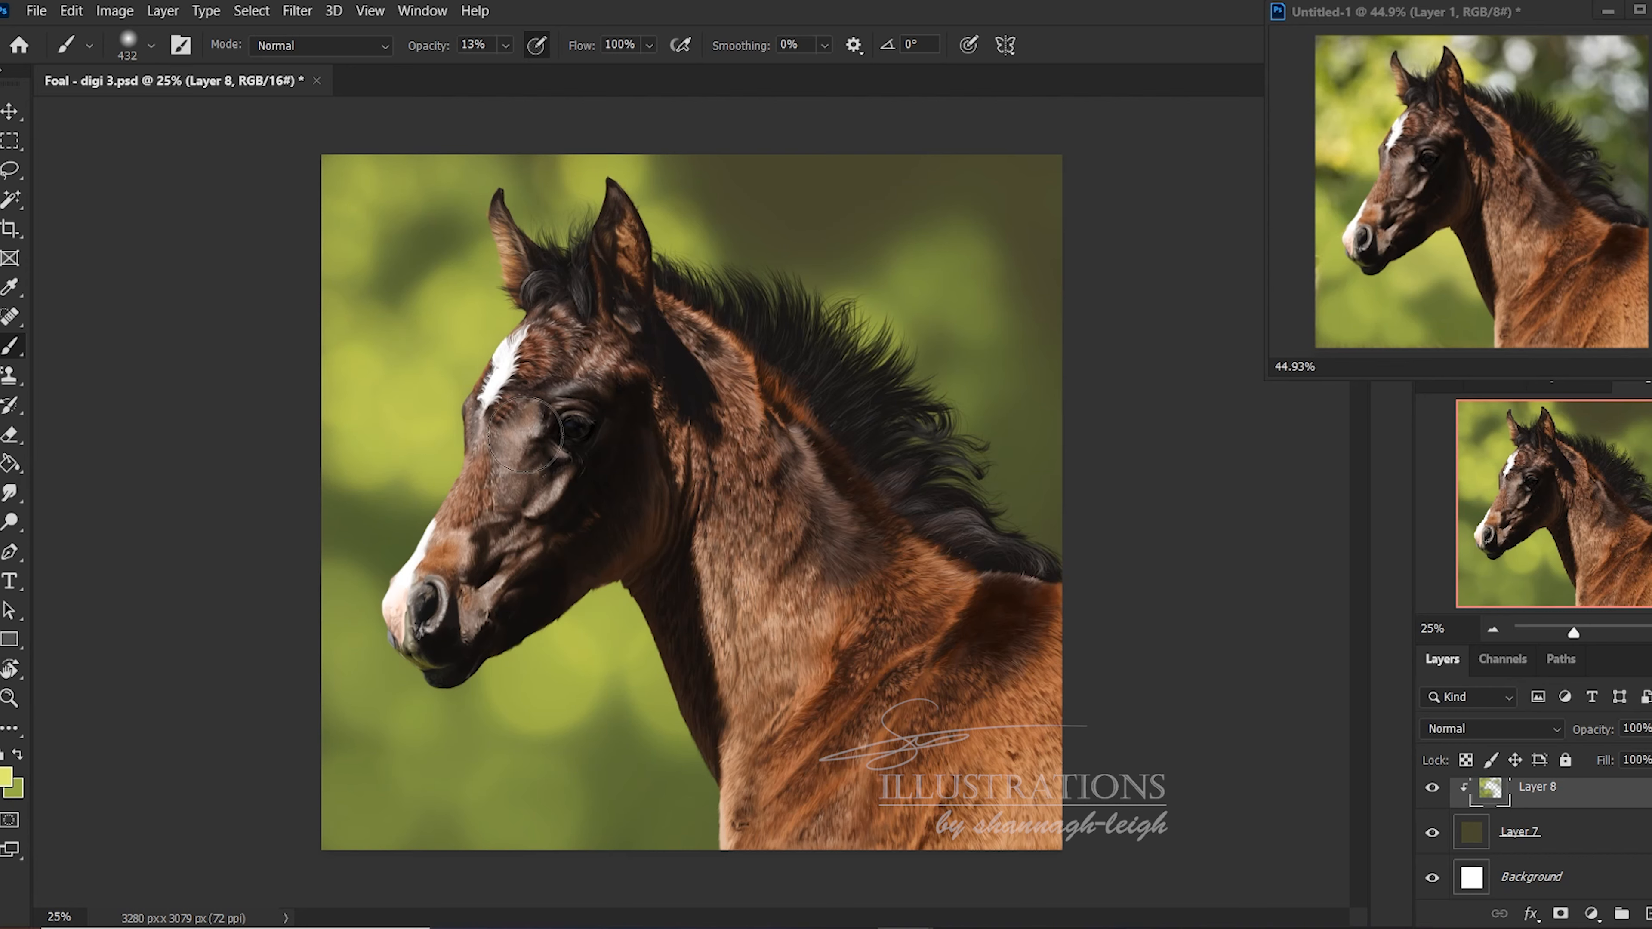
# Set the Soft Round brush to 243 px with 54% hardness
pyautogui.rightClick(658, 437)
pyautogui.click(869, 498)
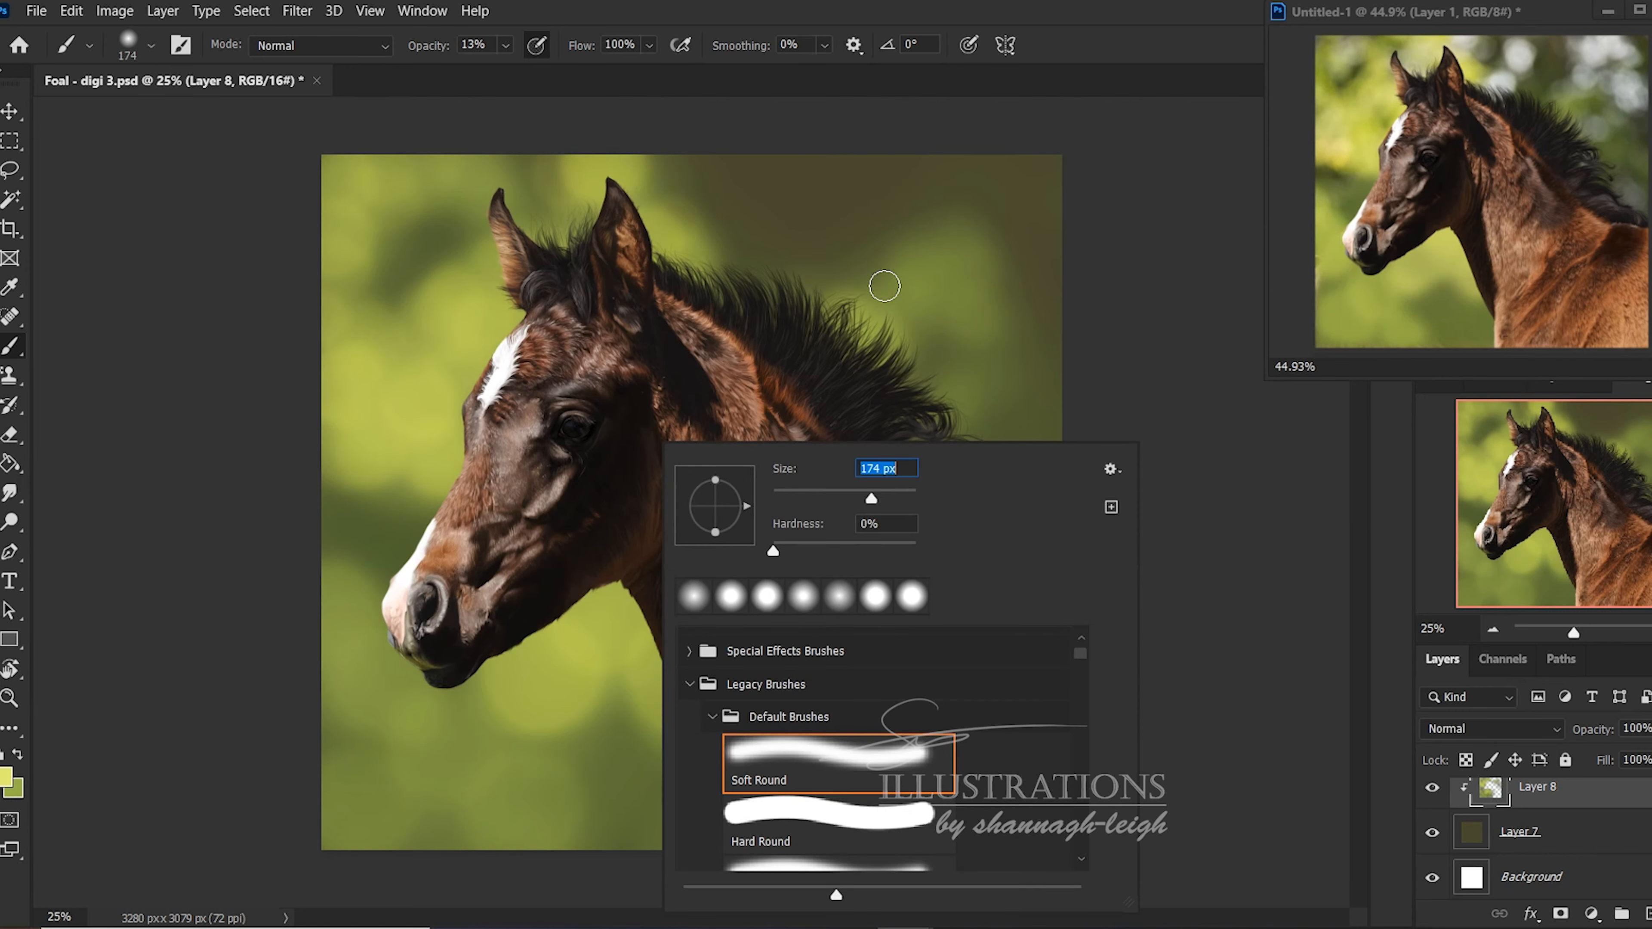
pyautogui.click(886, 491)
pyautogui.click(852, 543)
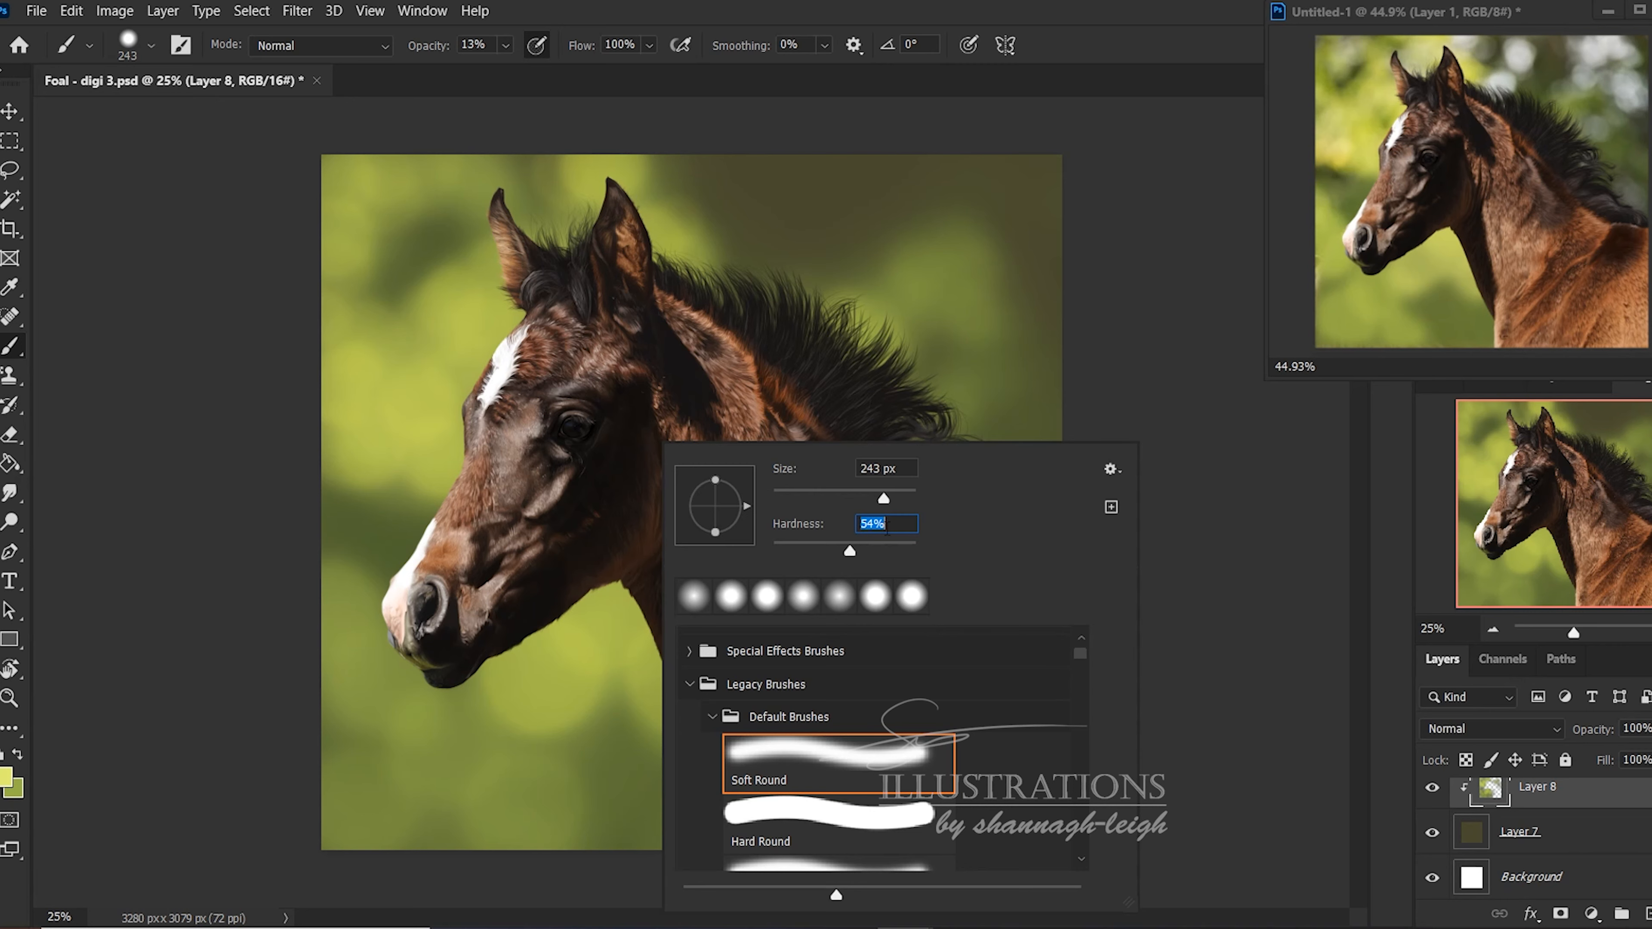
# Change the foreground colour to pale yellow-green #d9e875
pyautogui.click(9, 777)
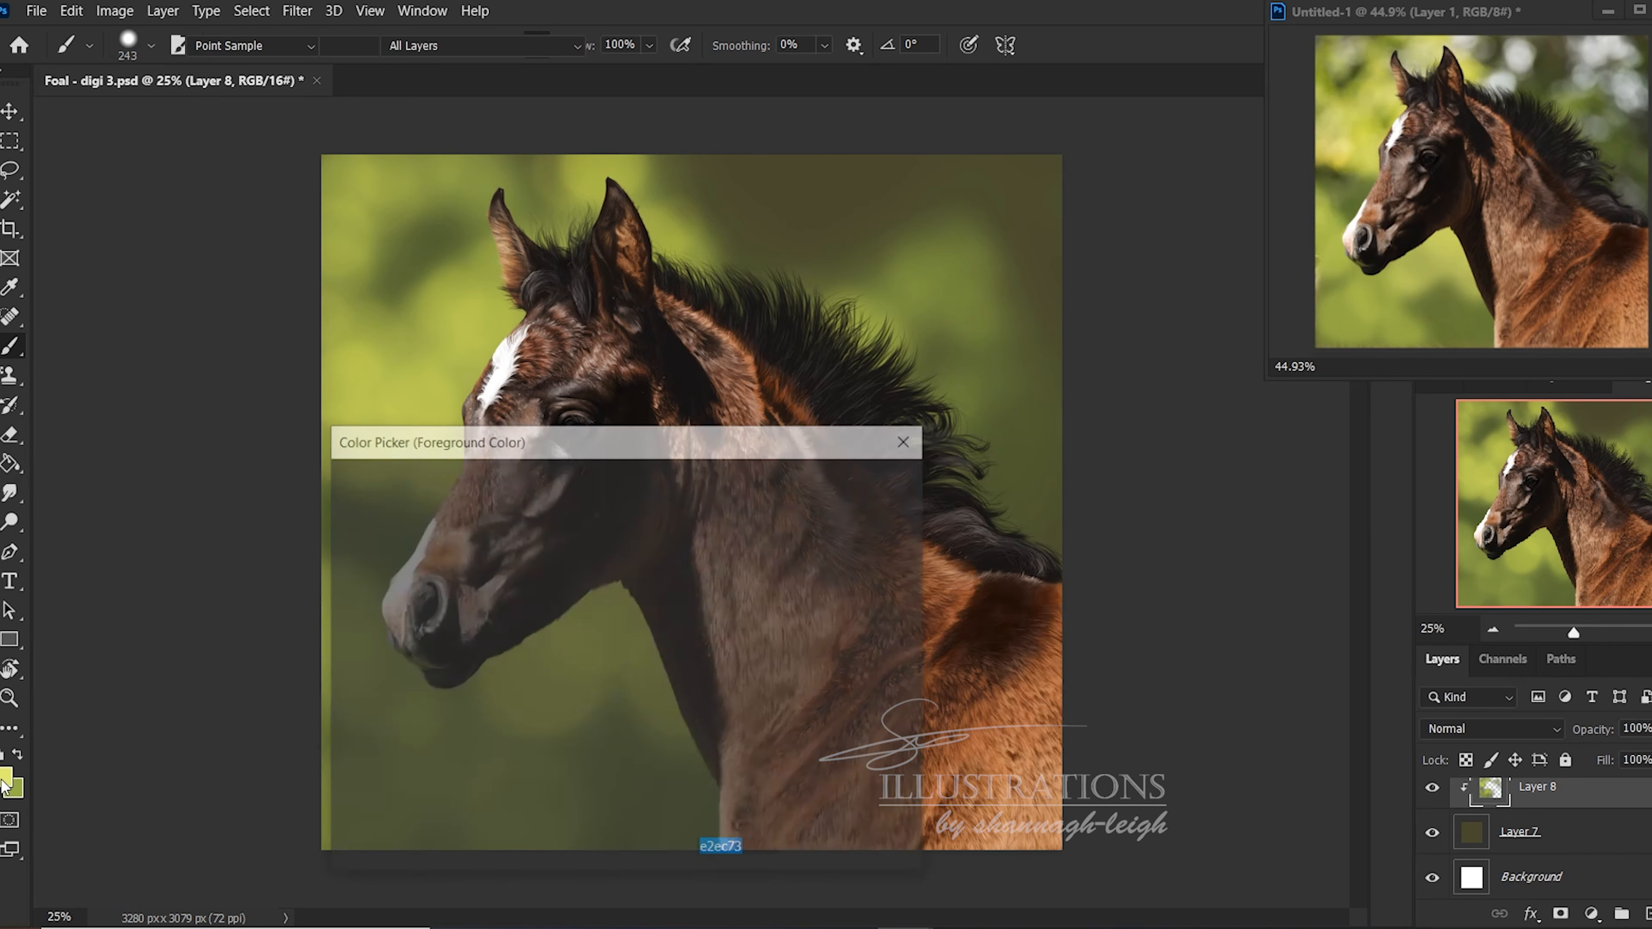
pyautogui.click(466, 529)
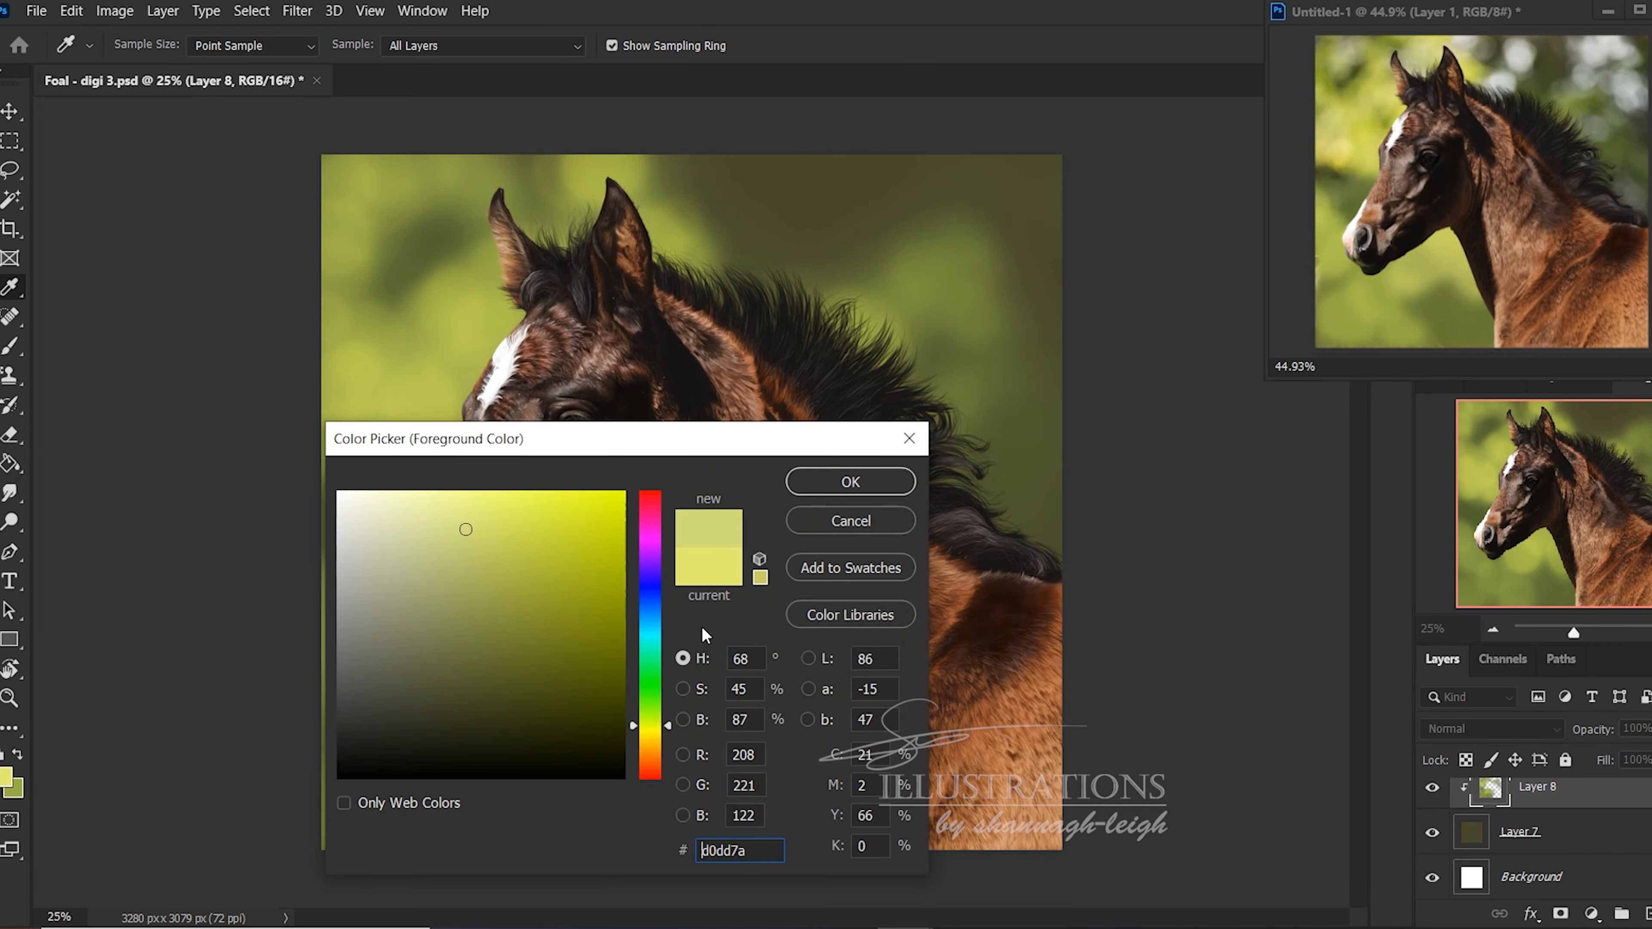
pyautogui.click(480, 518)
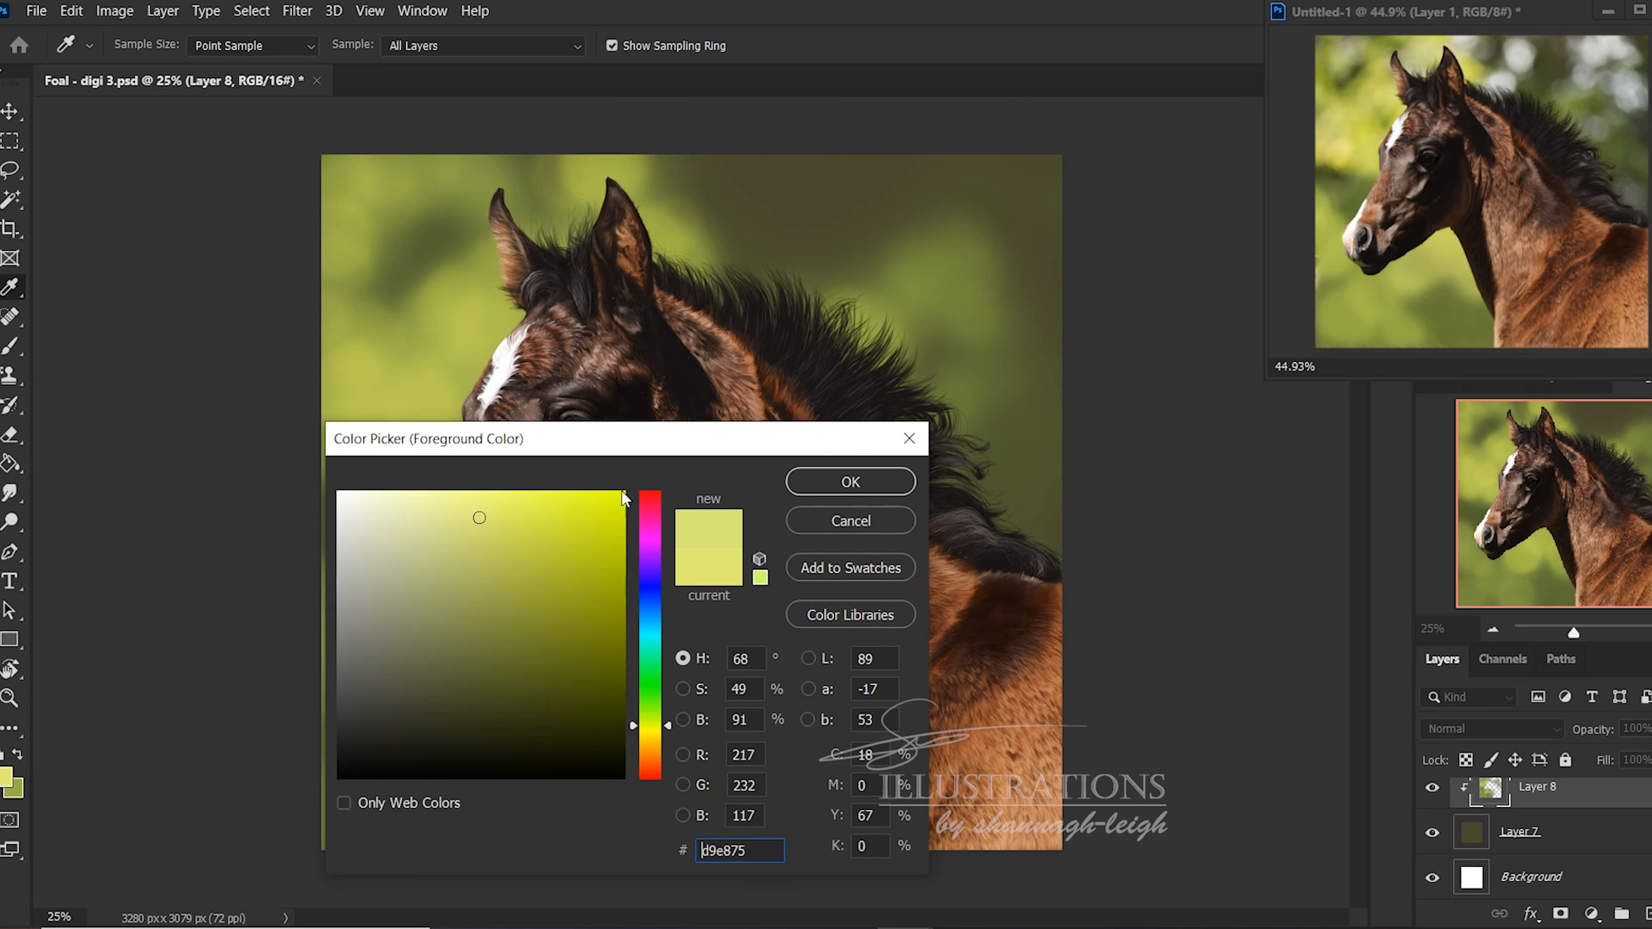
pyautogui.click(814, 481)
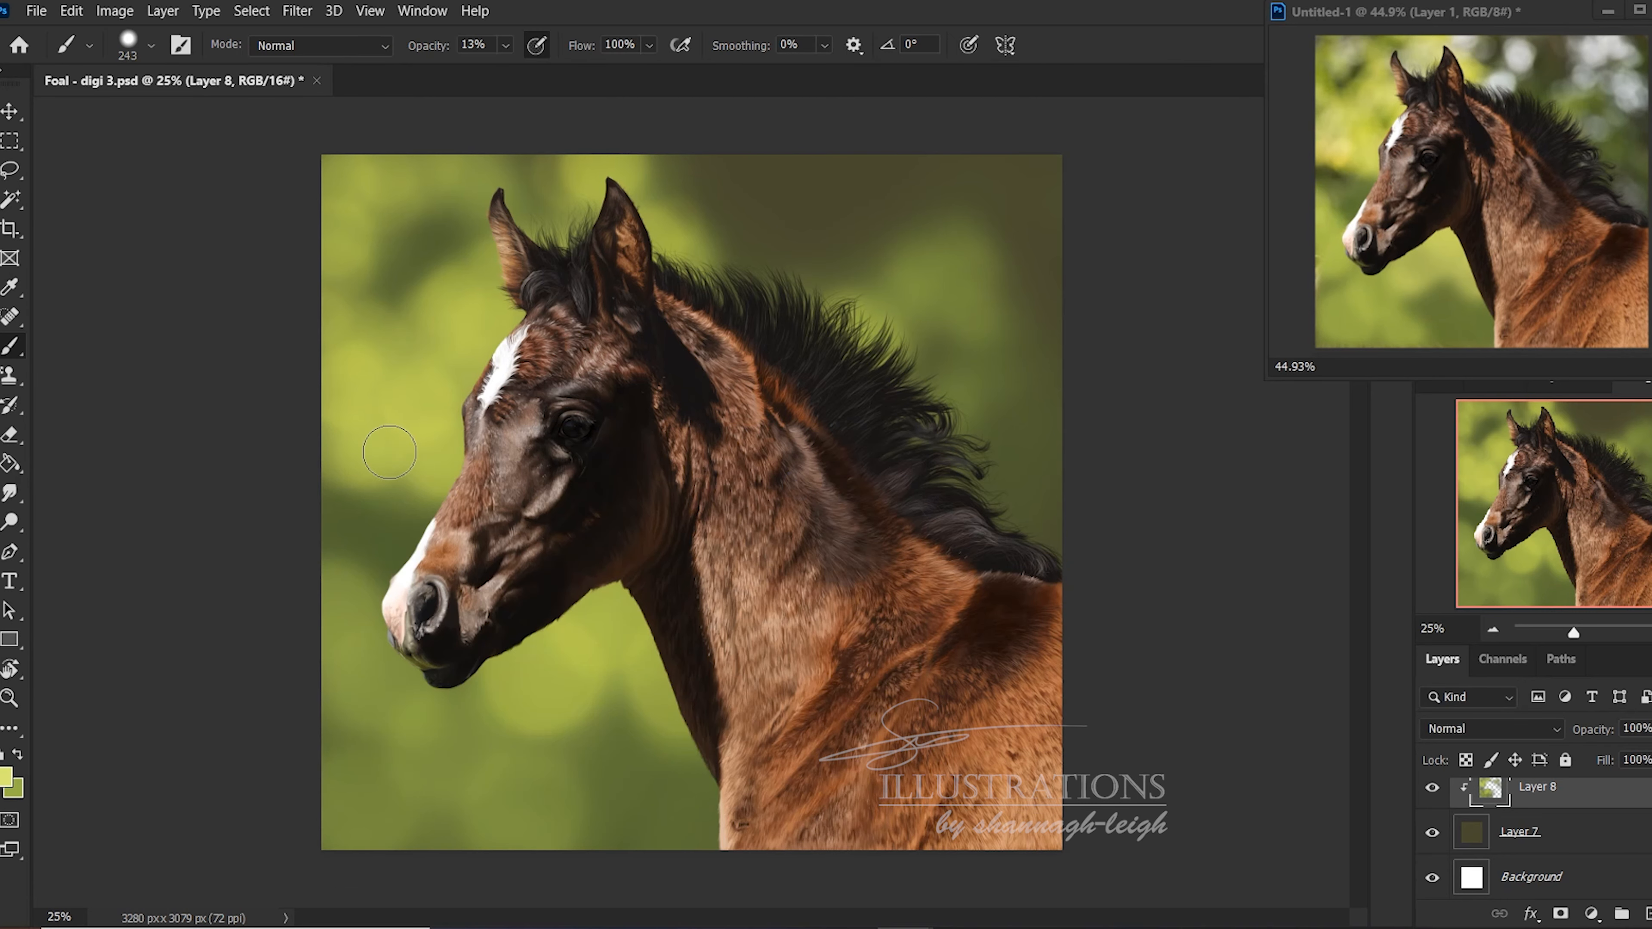
# At 61% brush opacity, dab pale round light spots before the face, in the upper-left background, beside the ears and below the jaw, undoing the last dab
pyautogui.click(505, 45)
pyautogui.moveTo(508, 71); pyautogui.dragTo(560, 71)
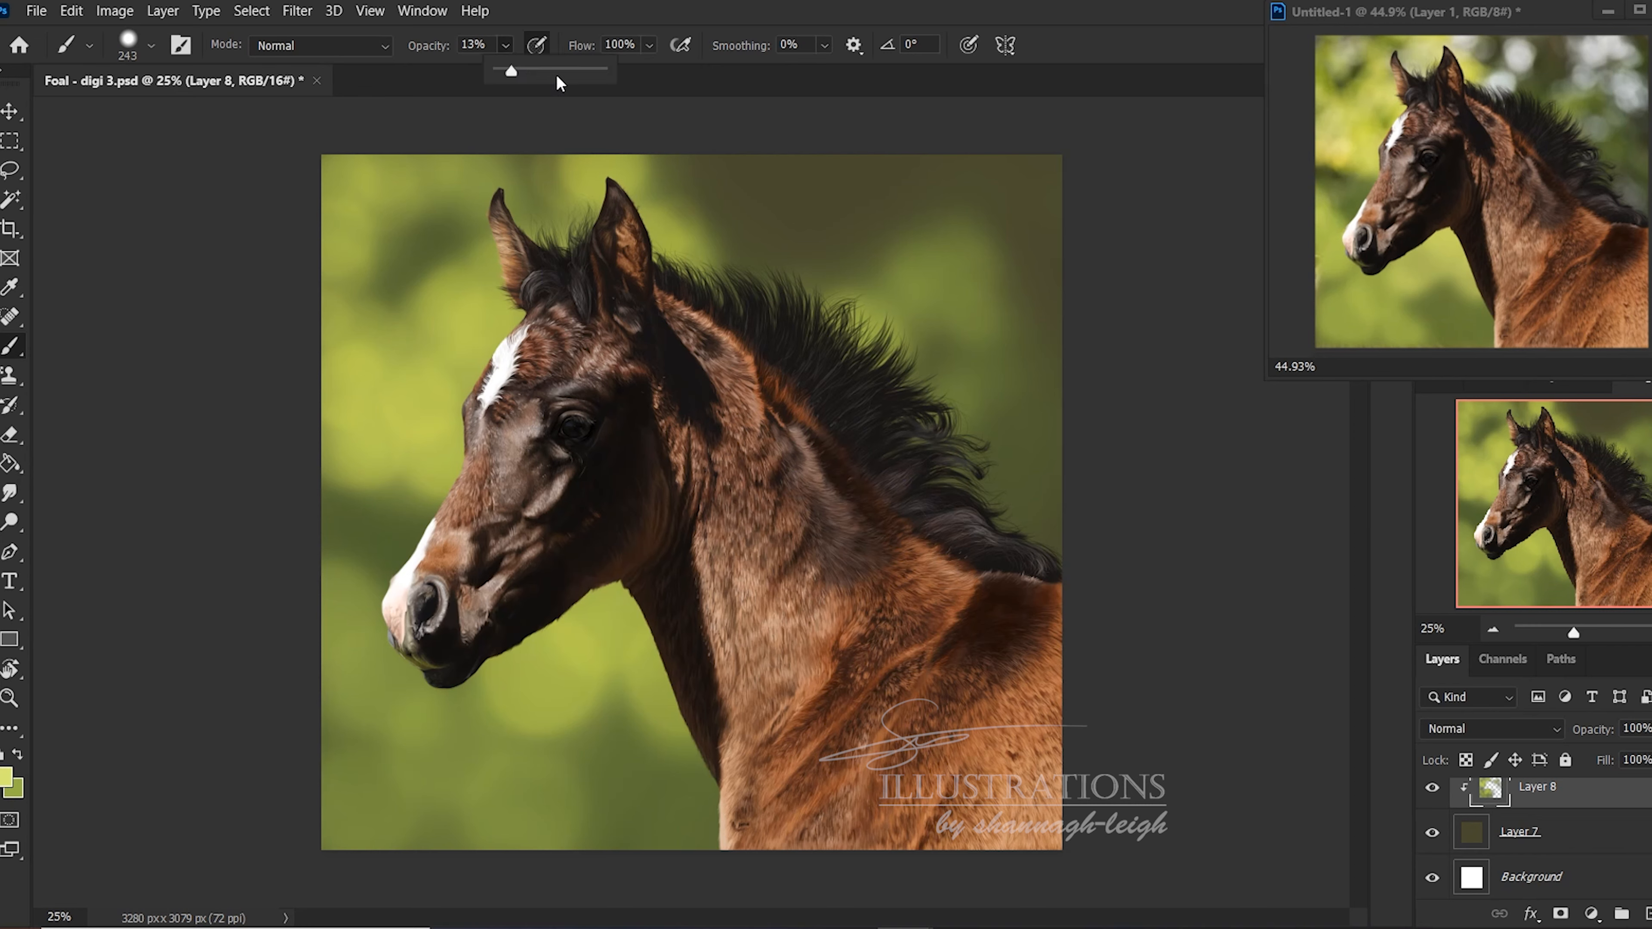
pyautogui.click(338, 449)
pyautogui.click(403, 459)
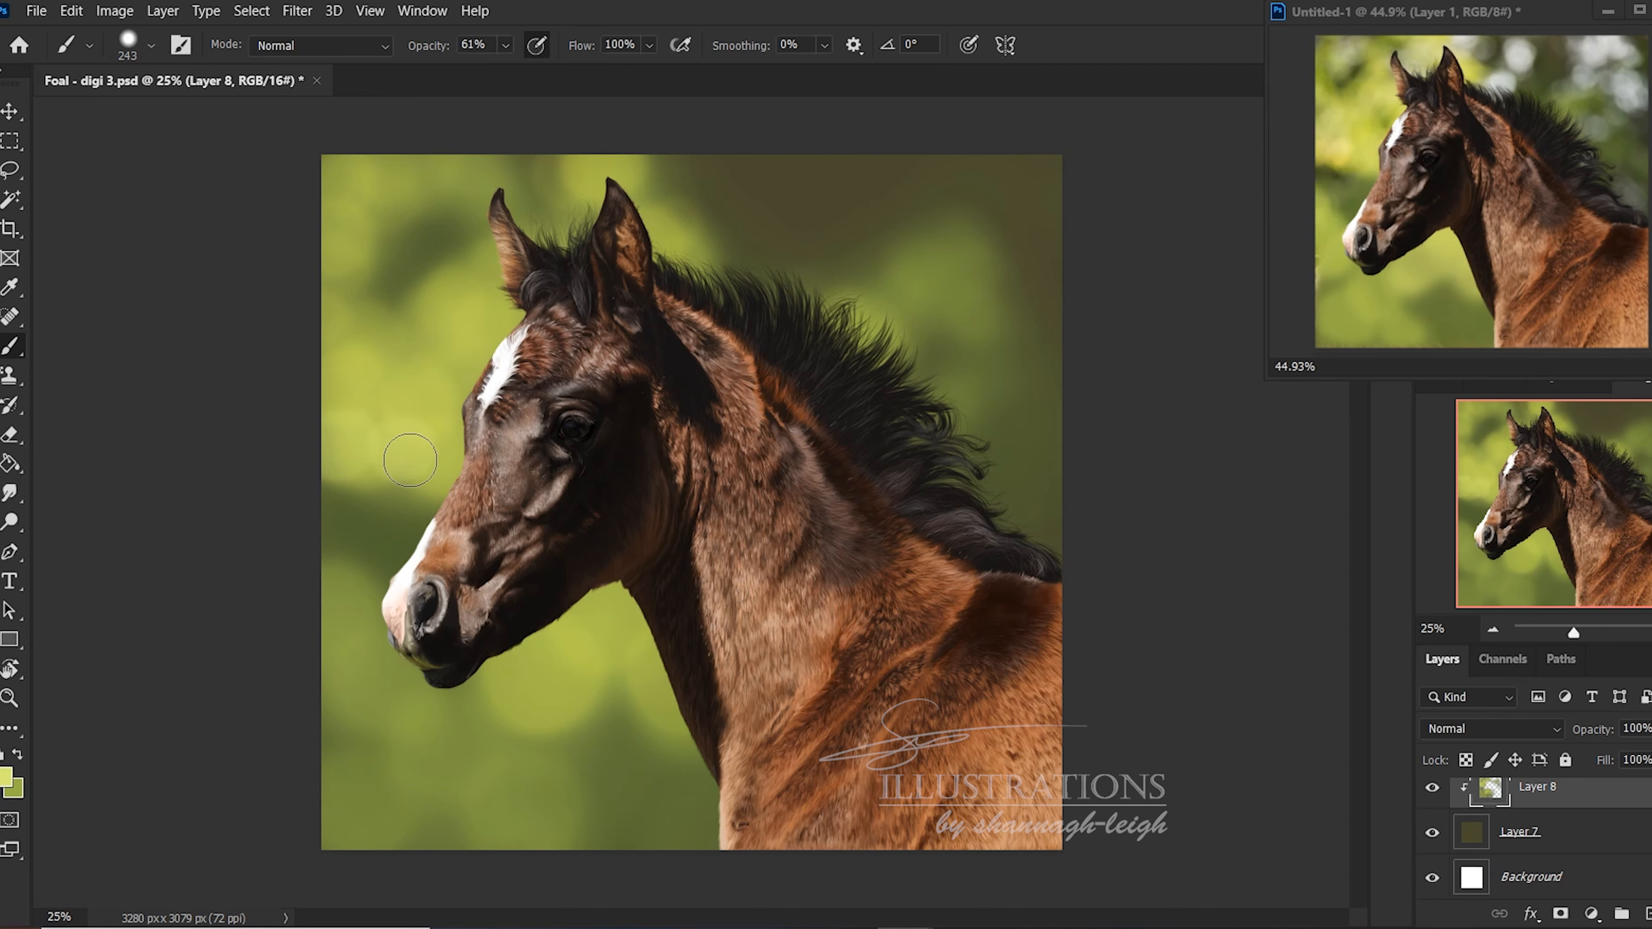
pyautogui.click(354, 385)
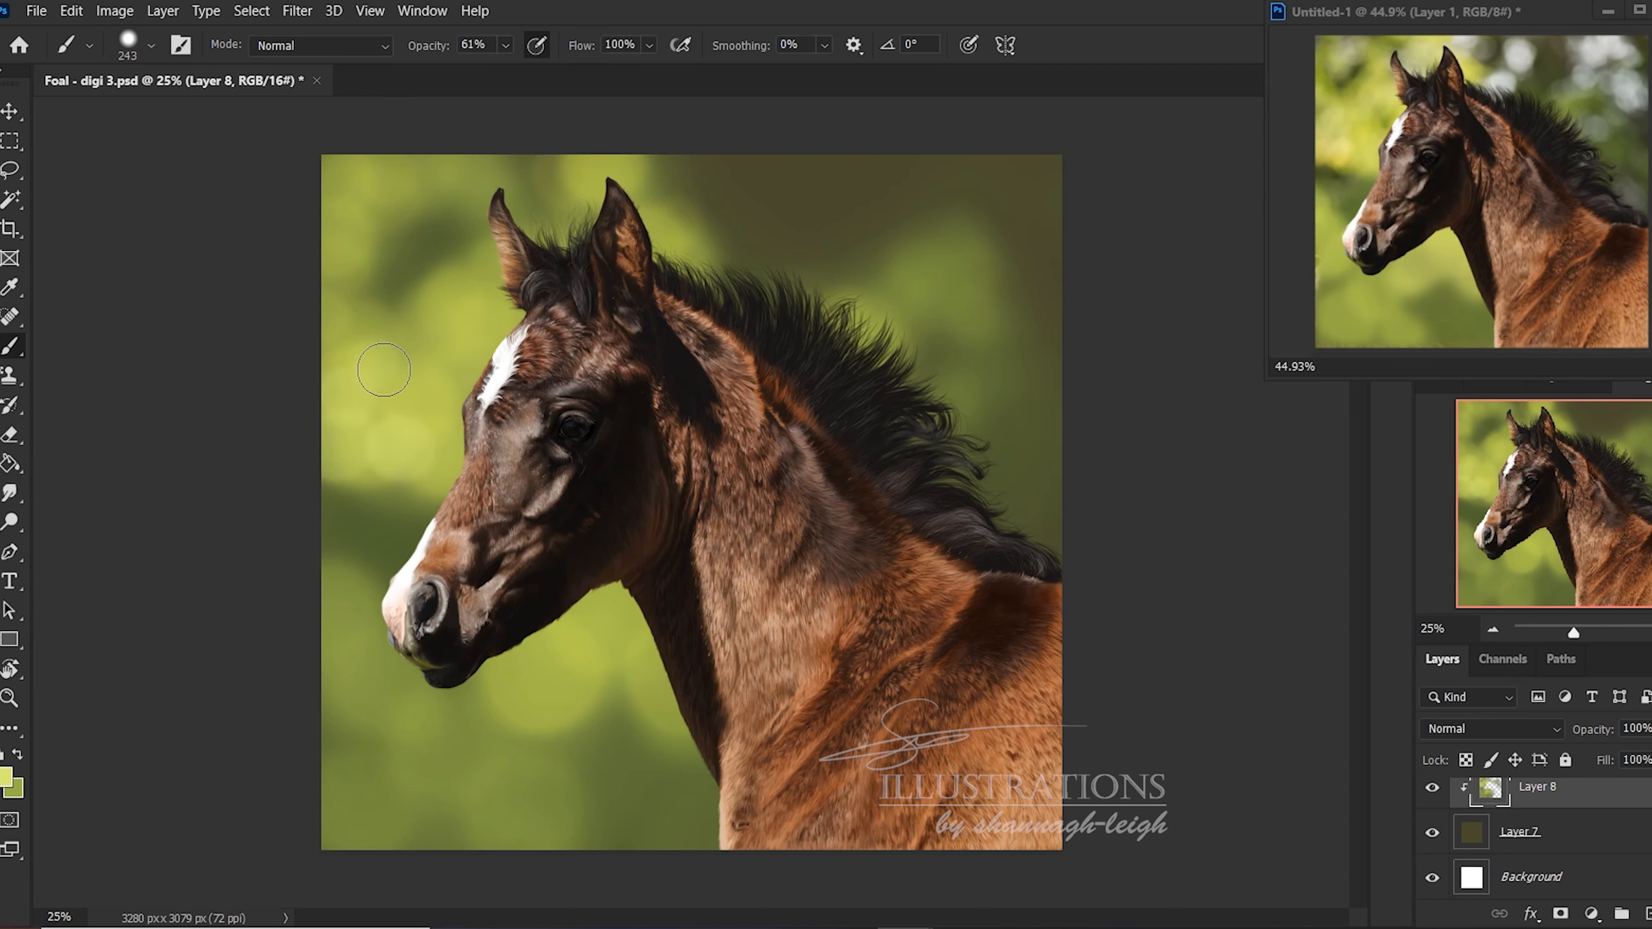
pyautogui.click(405, 344)
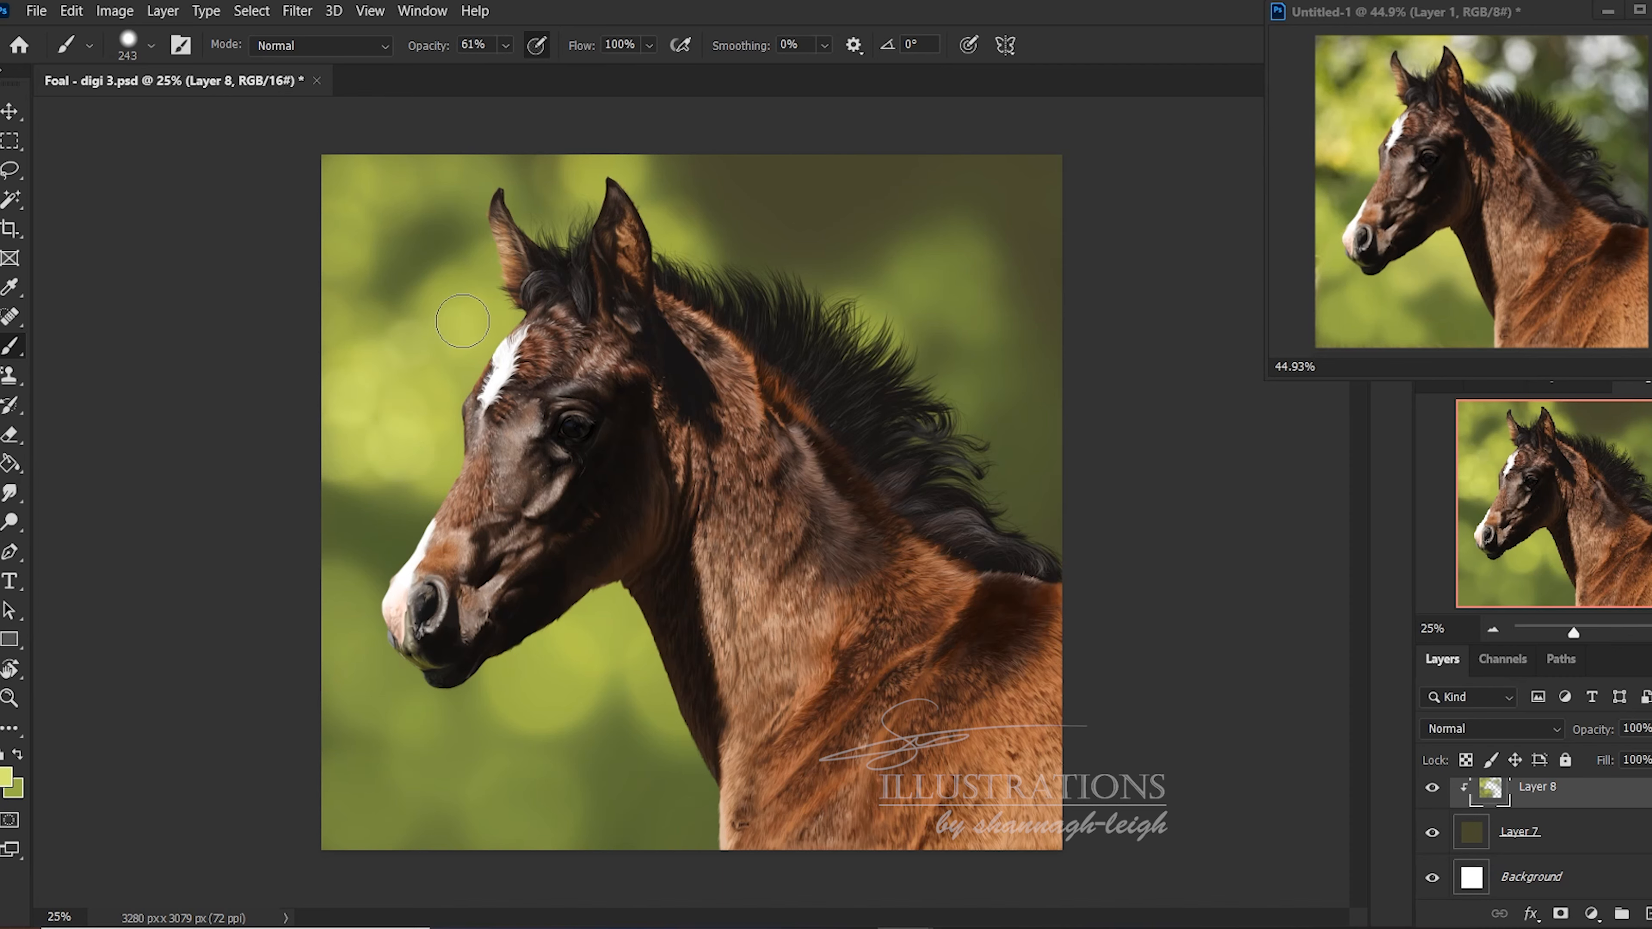
pyautogui.click(453, 295)
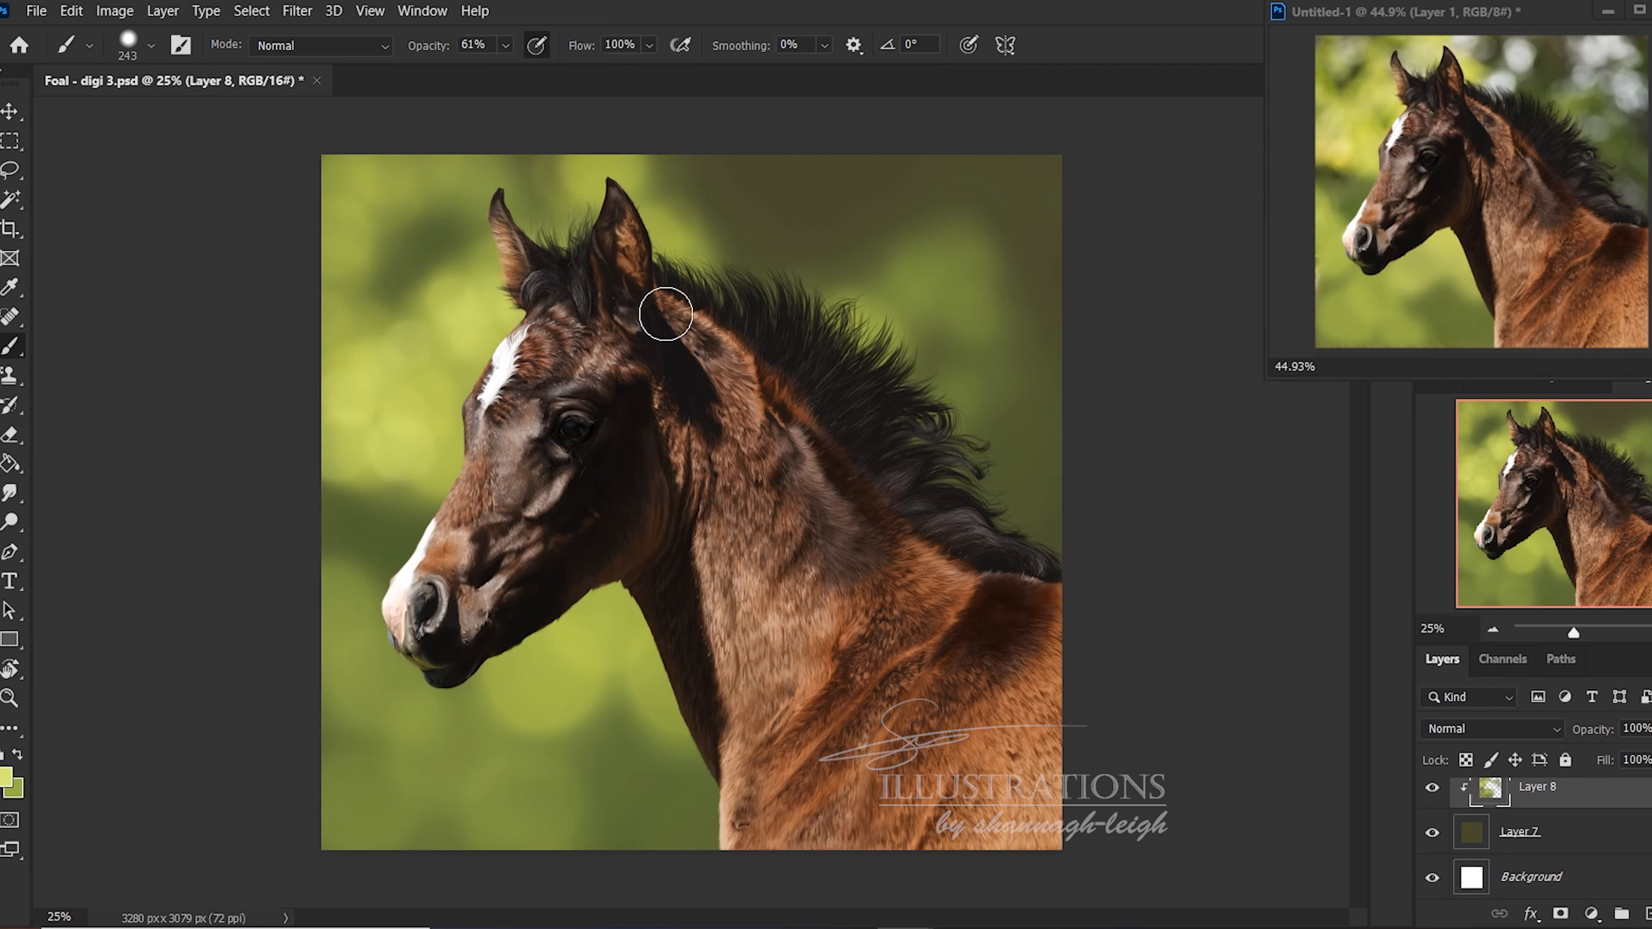
pyautogui.click(366, 202)
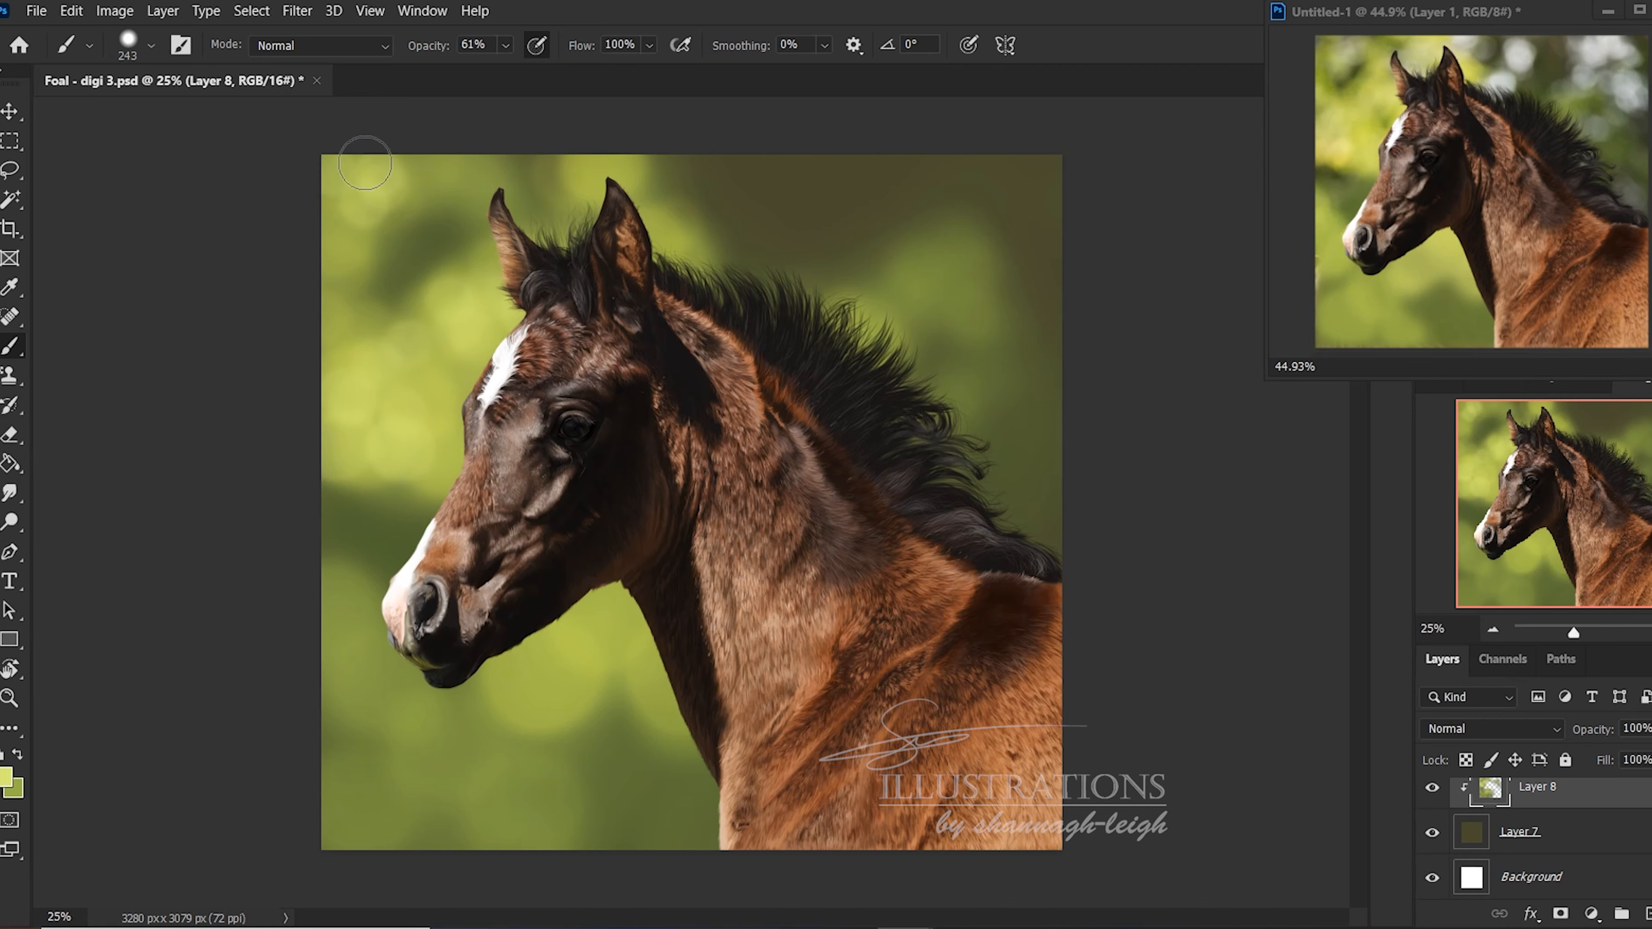
pyautogui.click(632, 173)
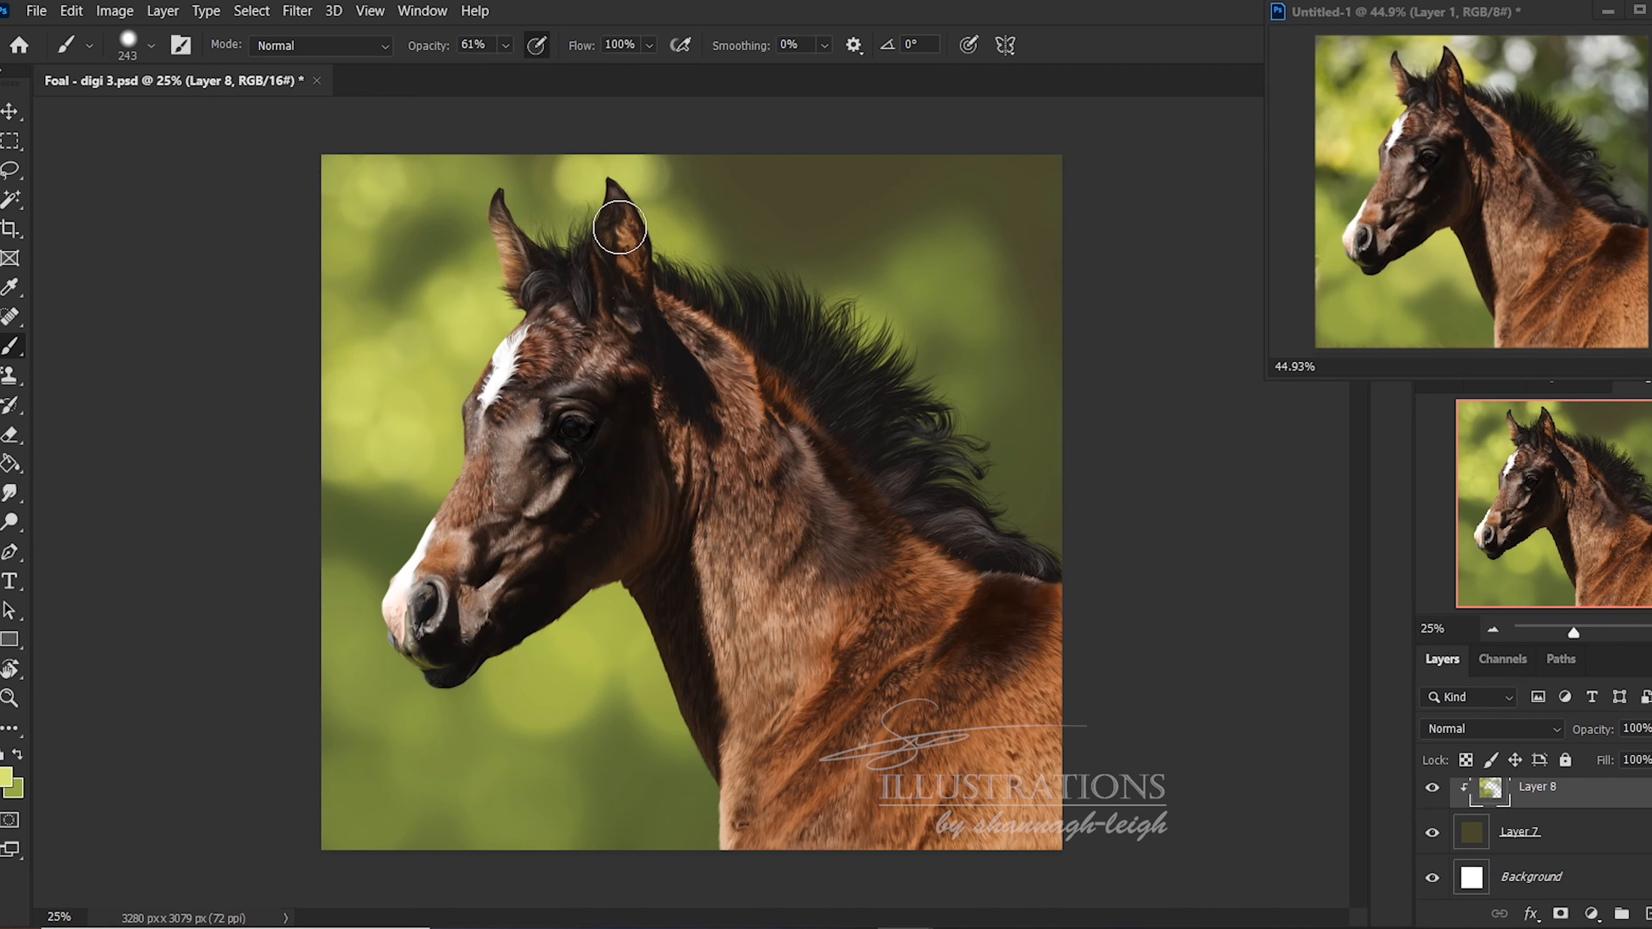
pyautogui.click(546, 671)
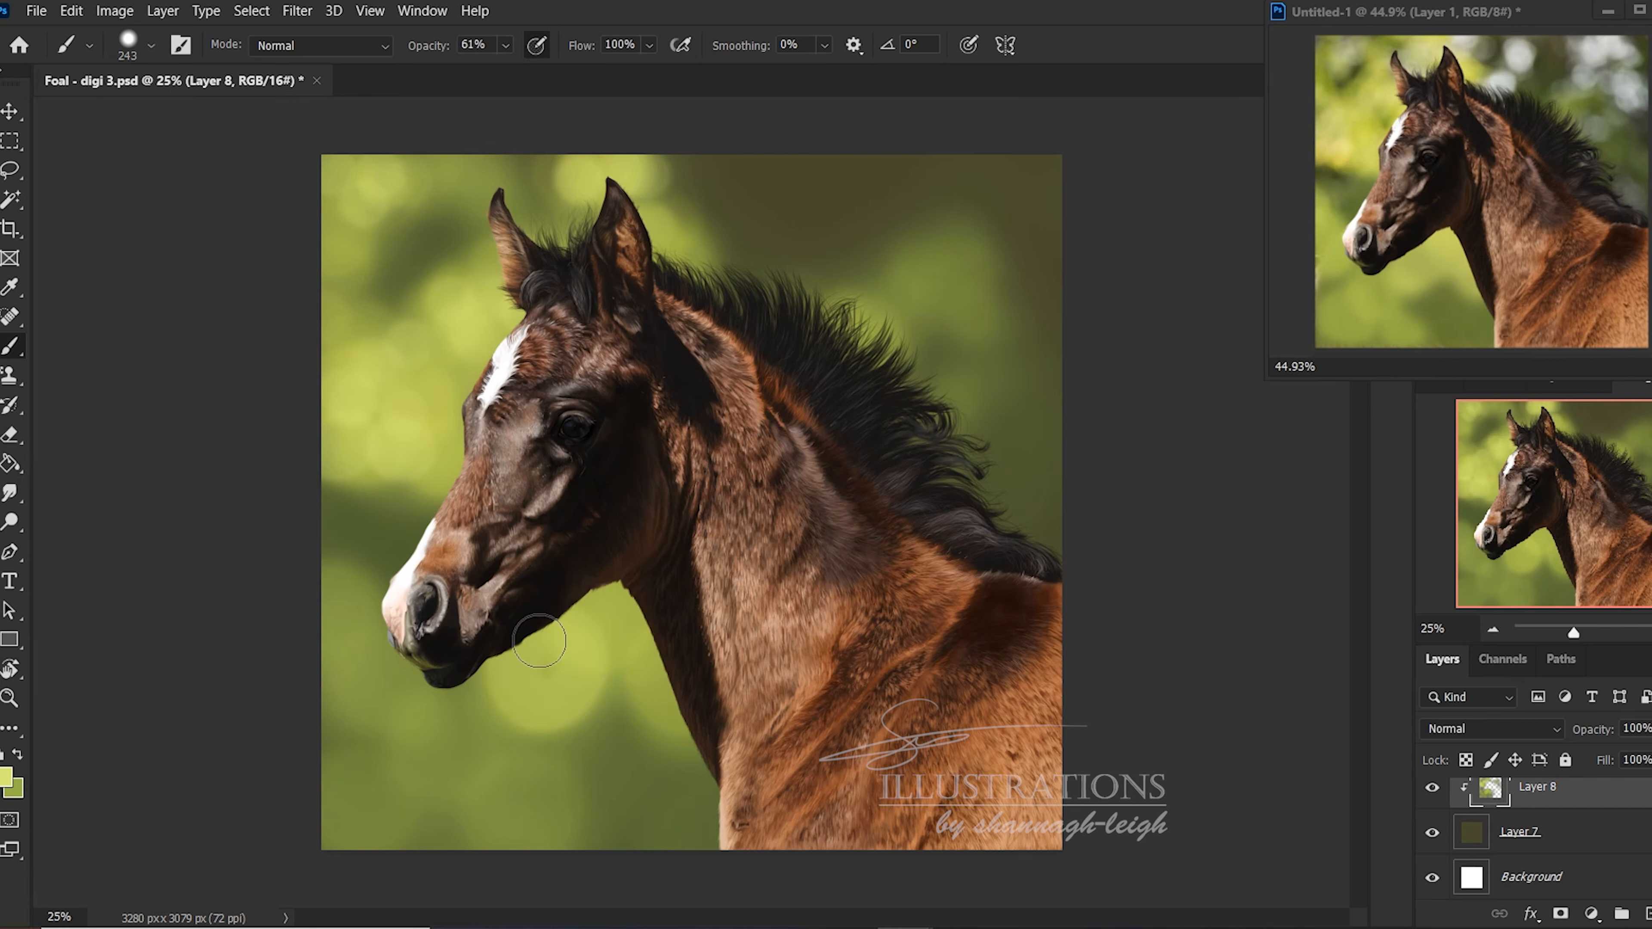
pyautogui.hotkey('ctrl', 'z')
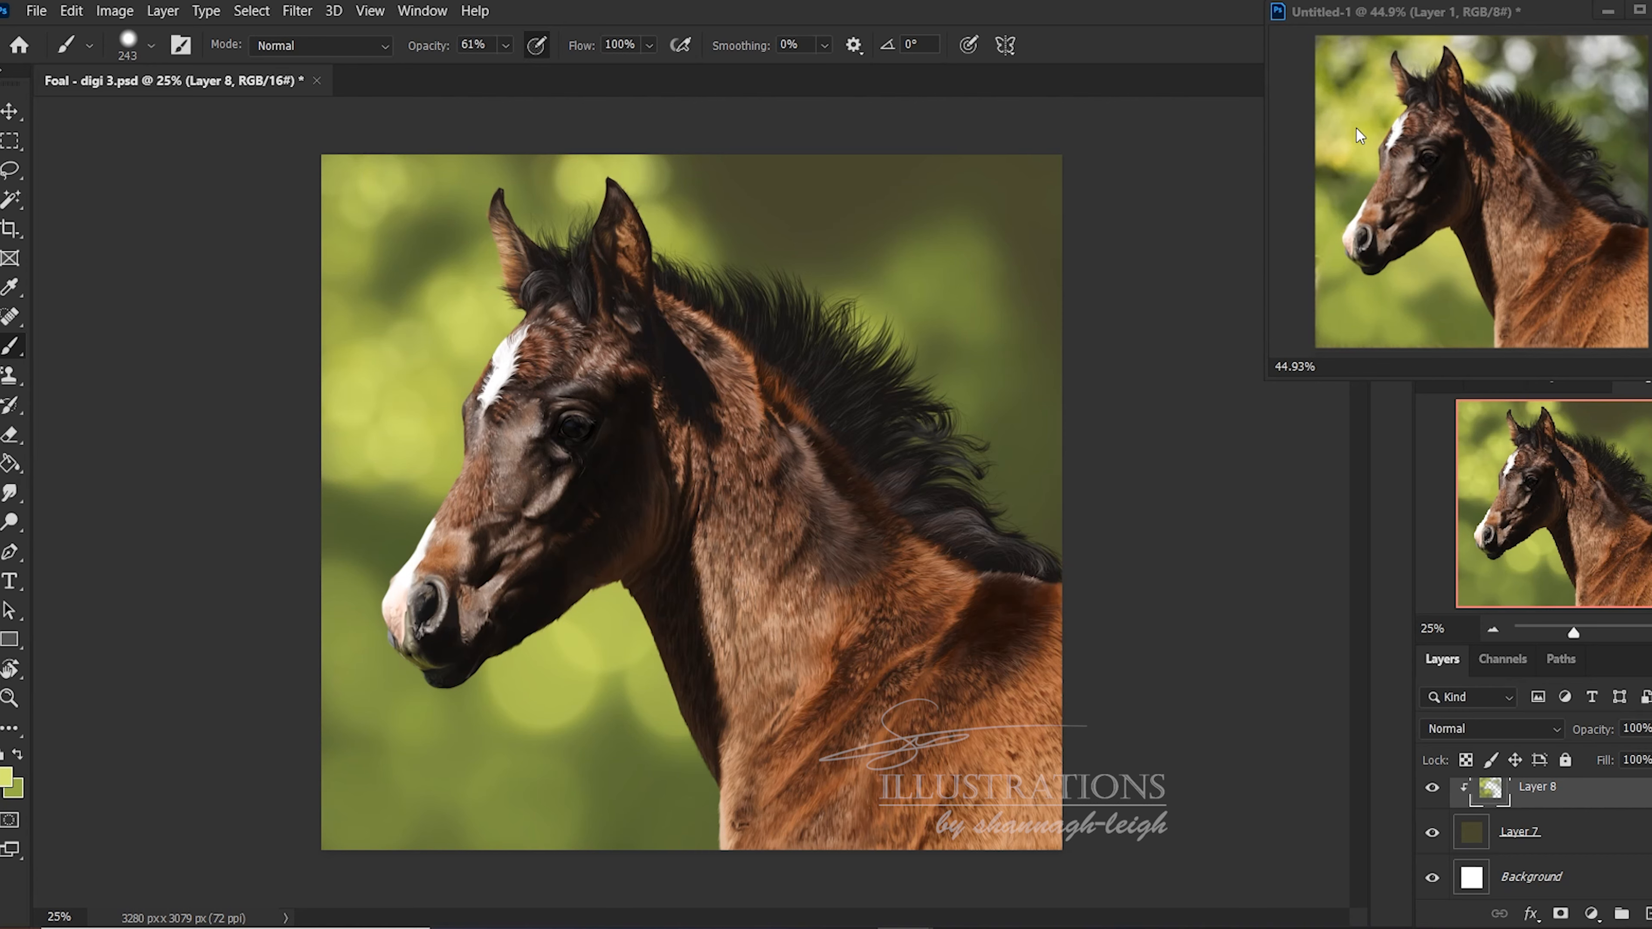
# Set the Soft Round brush to 291 px with 0% hardness and enable pressure control for its size
pyautogui.rightClick(801, 360)
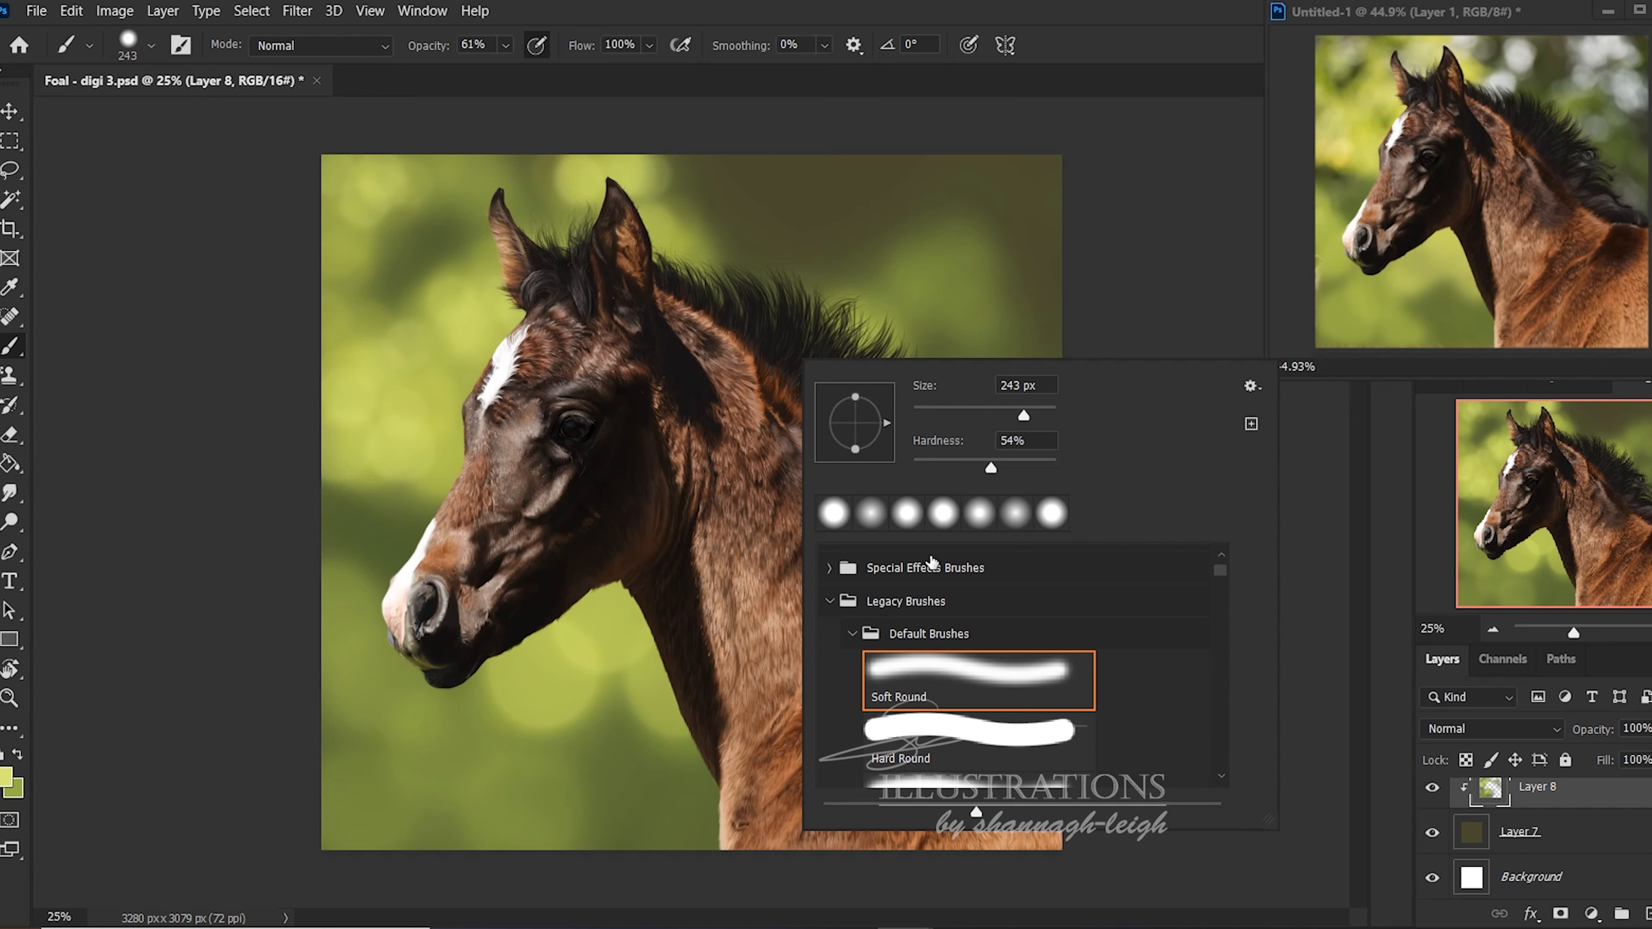
pyautogui.moveTo(988, 467); pyautogui.dragTo(913, 467)
pyautogui.click(1026, 409)
pyautogui.click(1027, 408)
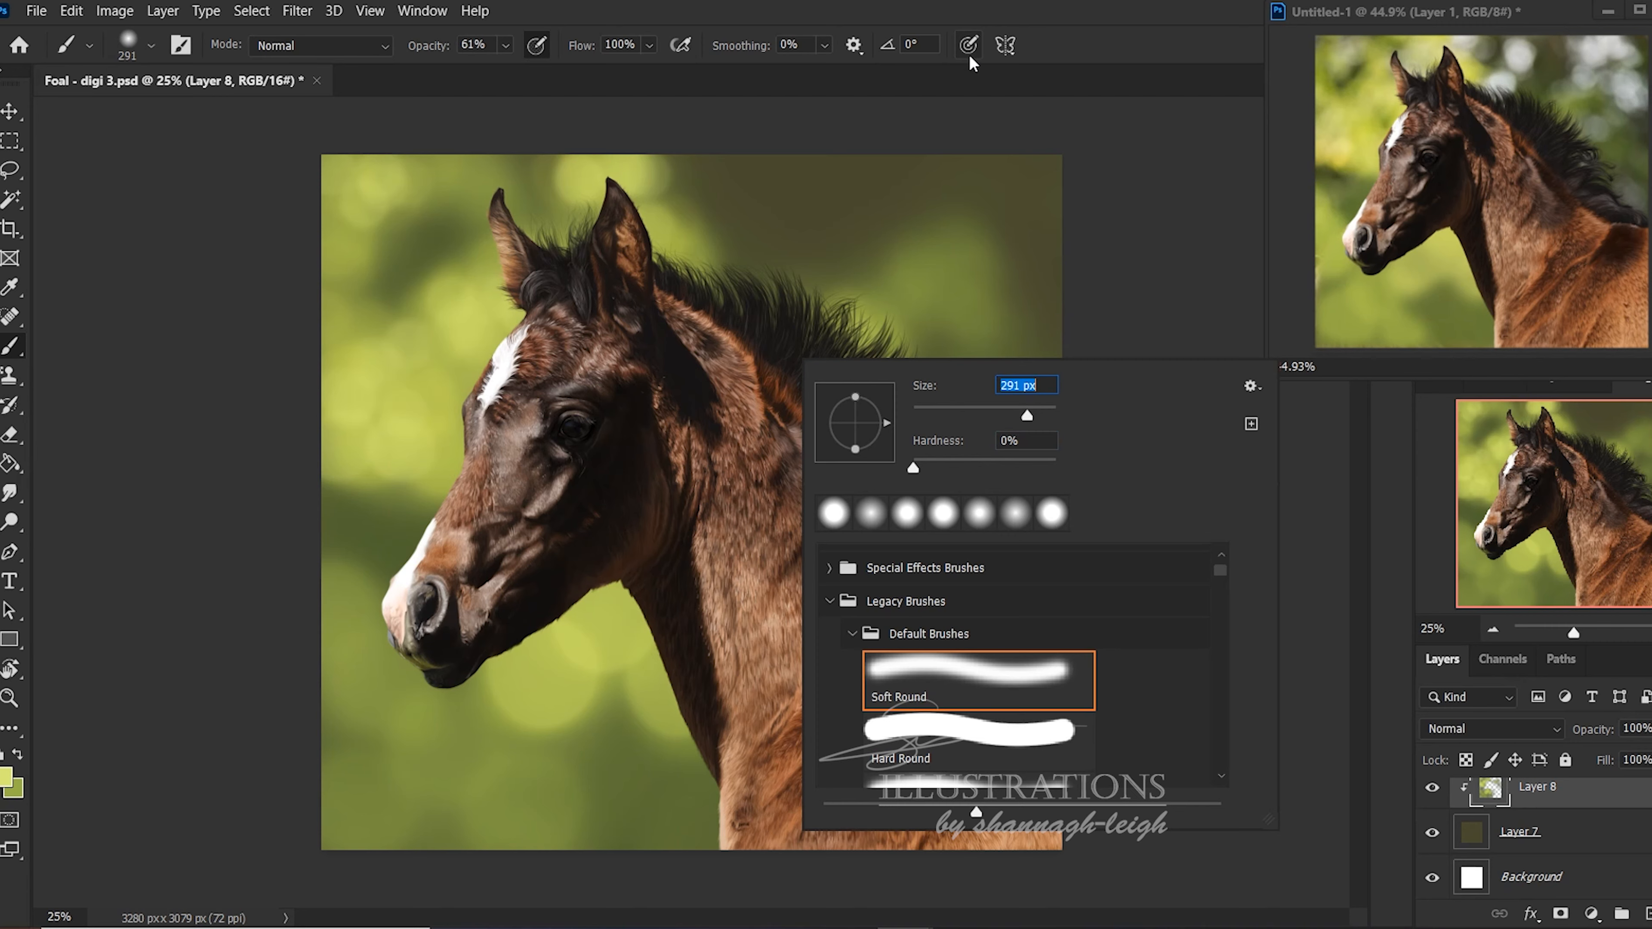
pyautogui.press('Return')
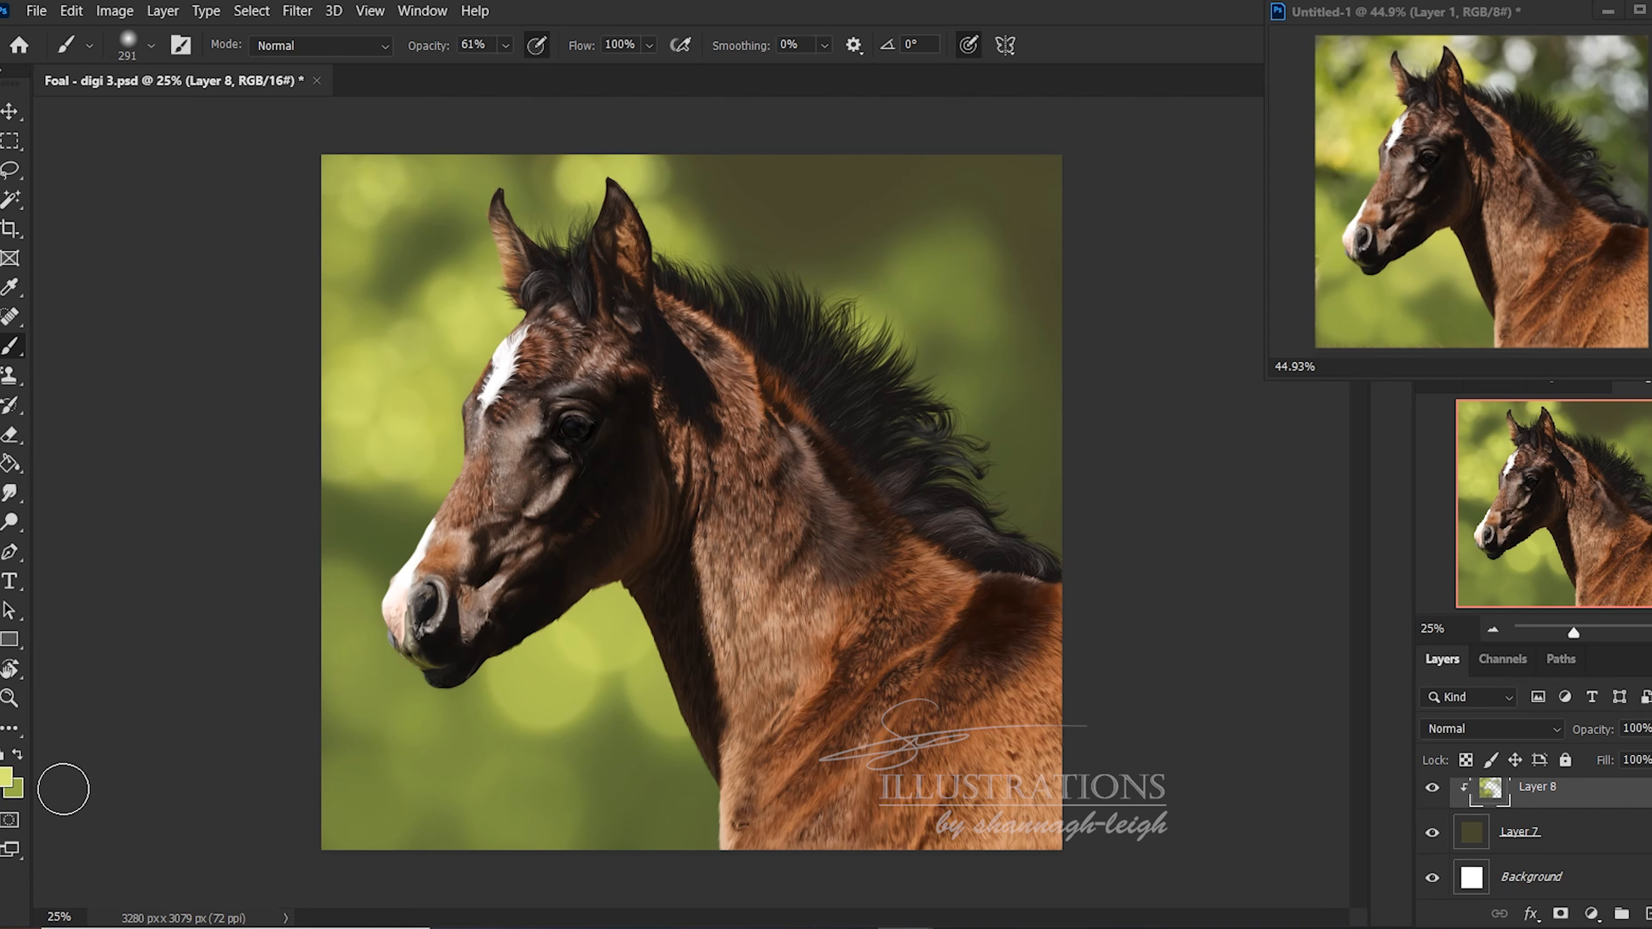
# Set the foreground colour to very dark olive #262514, starting from a colour sampled in the upper-right background
pyautogui.click(5, 783)
pyautogui.click(825, 220)
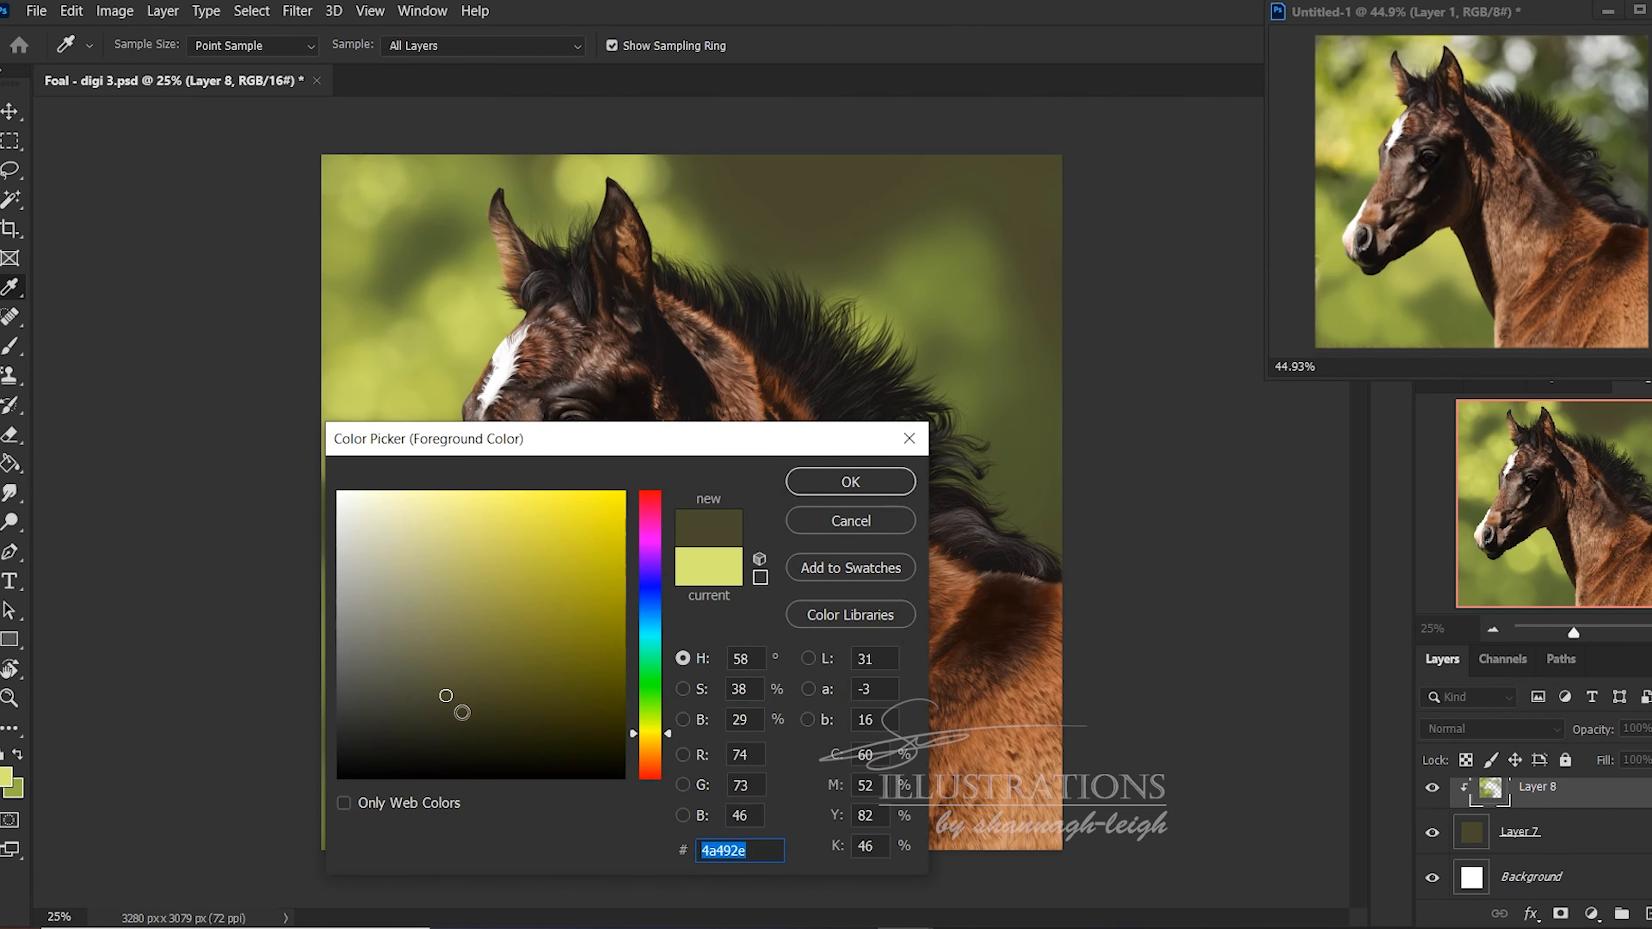
pyautogui.click(475, 730)
pyautogui.moveTo(475, 730); pyautogui.dragTo(476, 733)
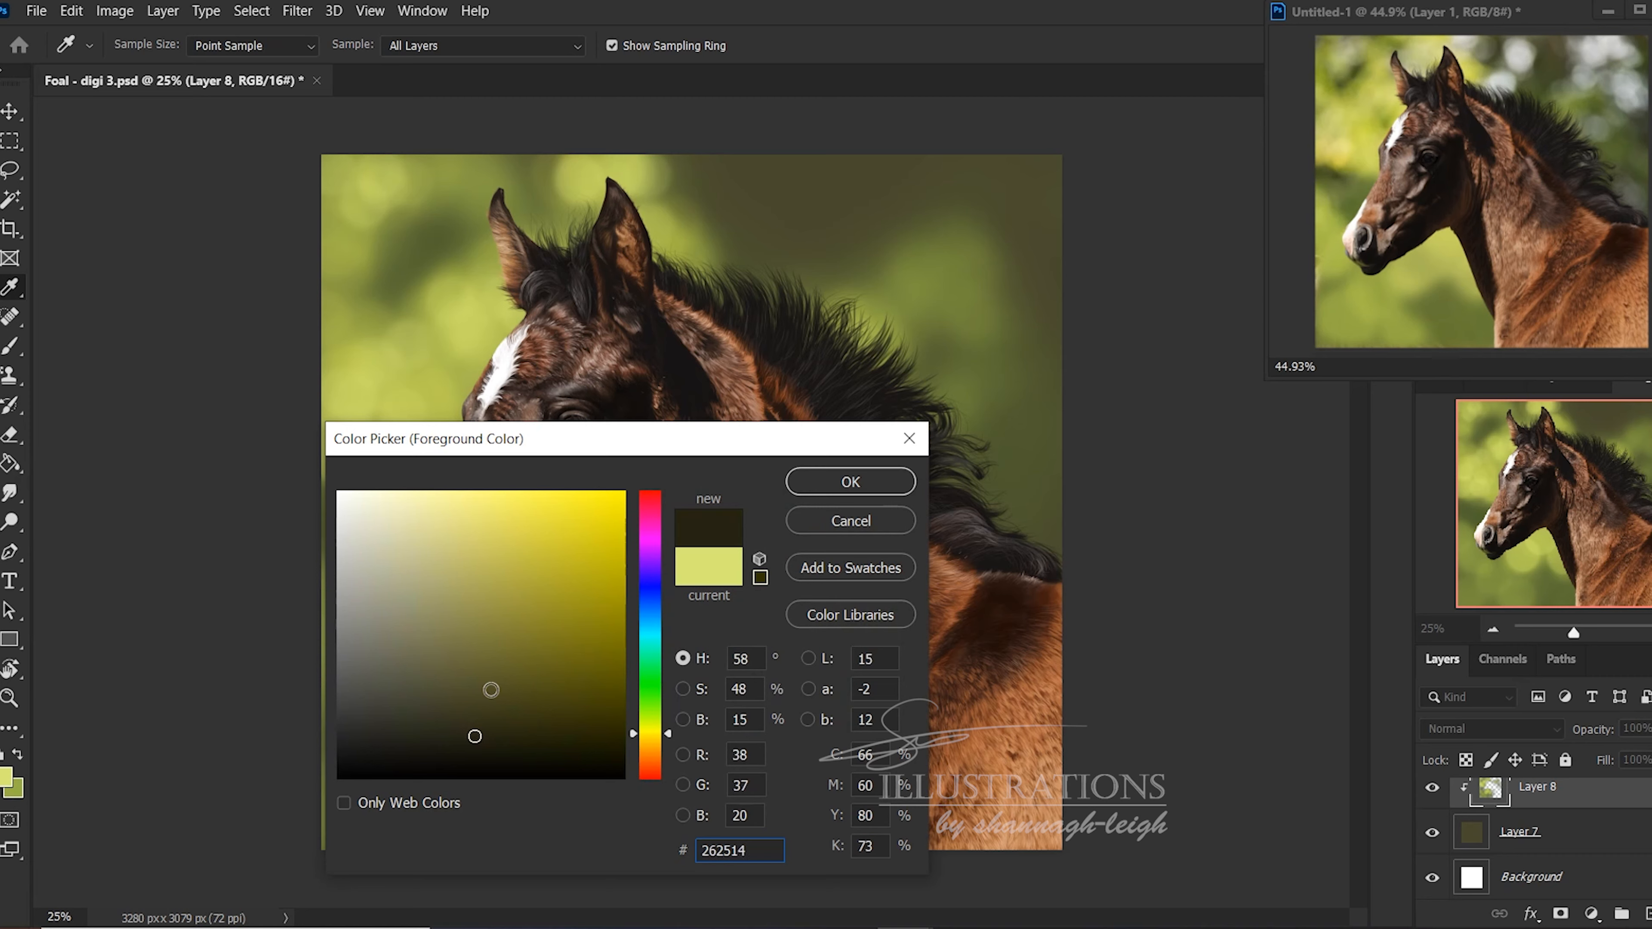
pyautogui.click(846, 485)
# Set the background colour to dark green #2a3012
pyautogui.click(15, 790)
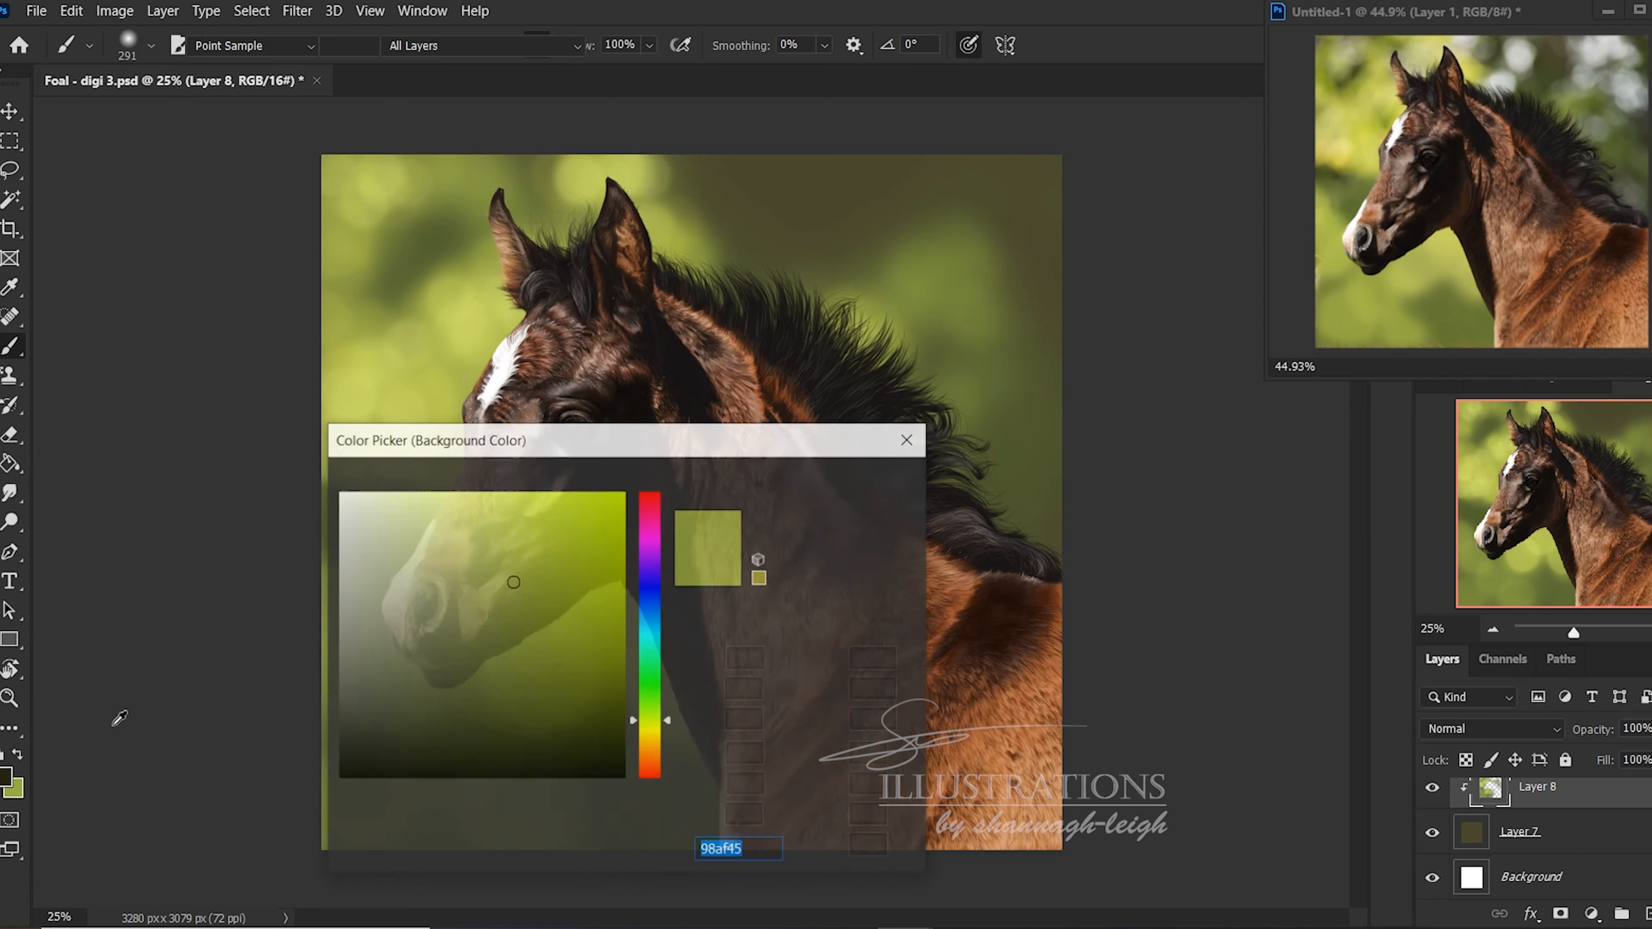
pyautogui.click(865, 194)
pyautogui.click(709, 579)
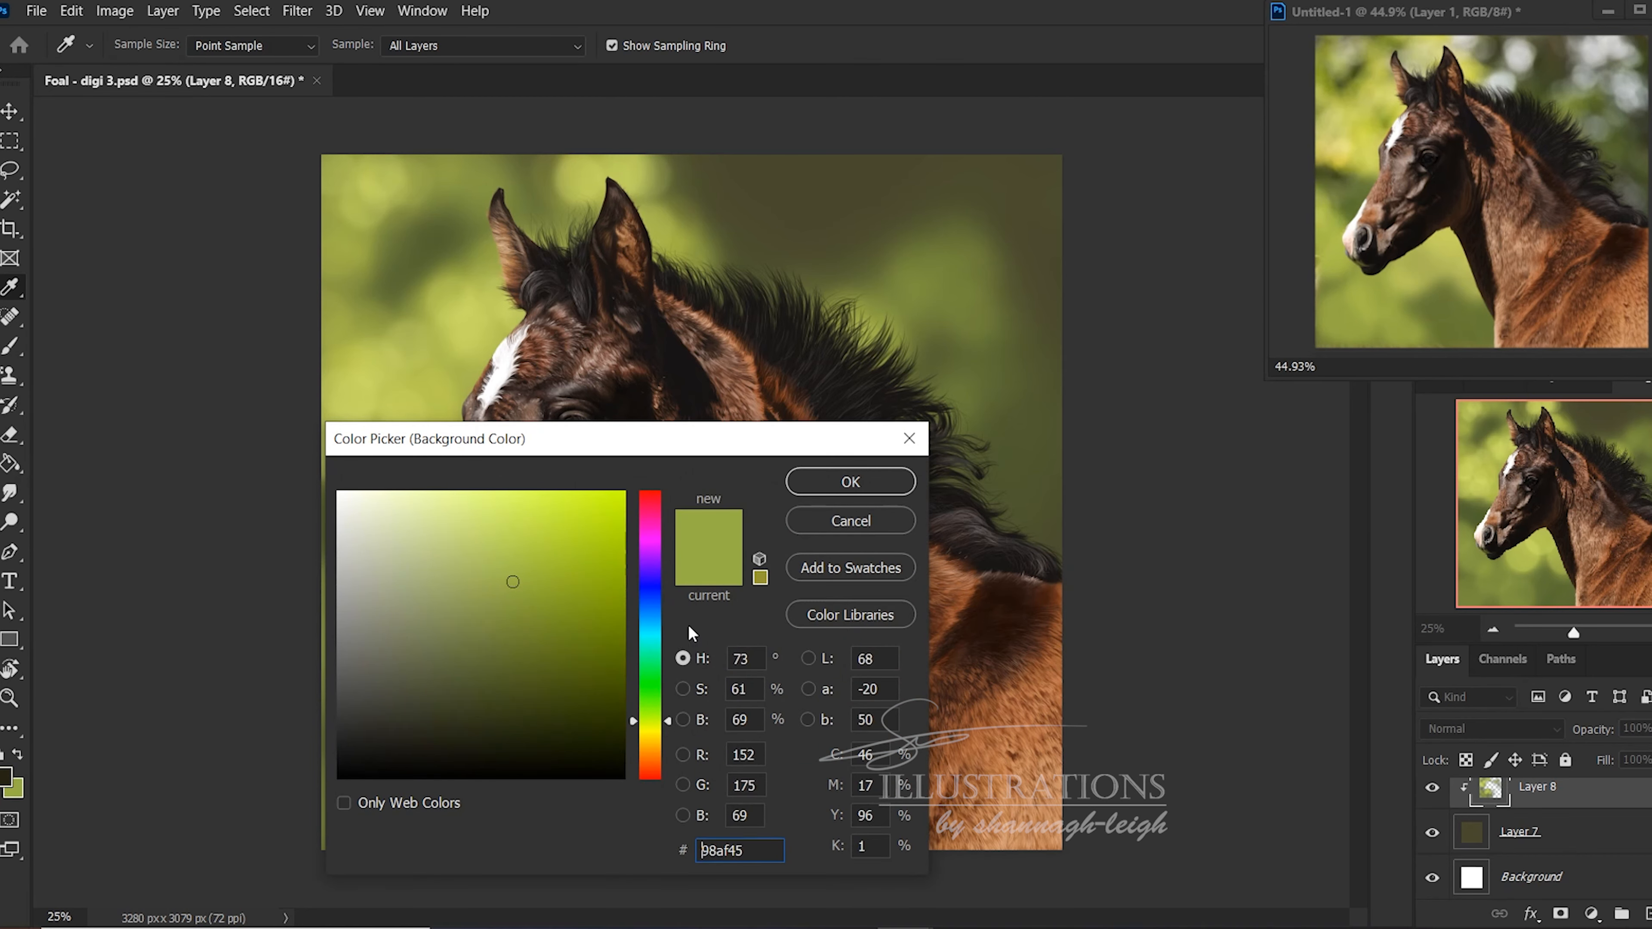
pyautogui.click(513, 726)
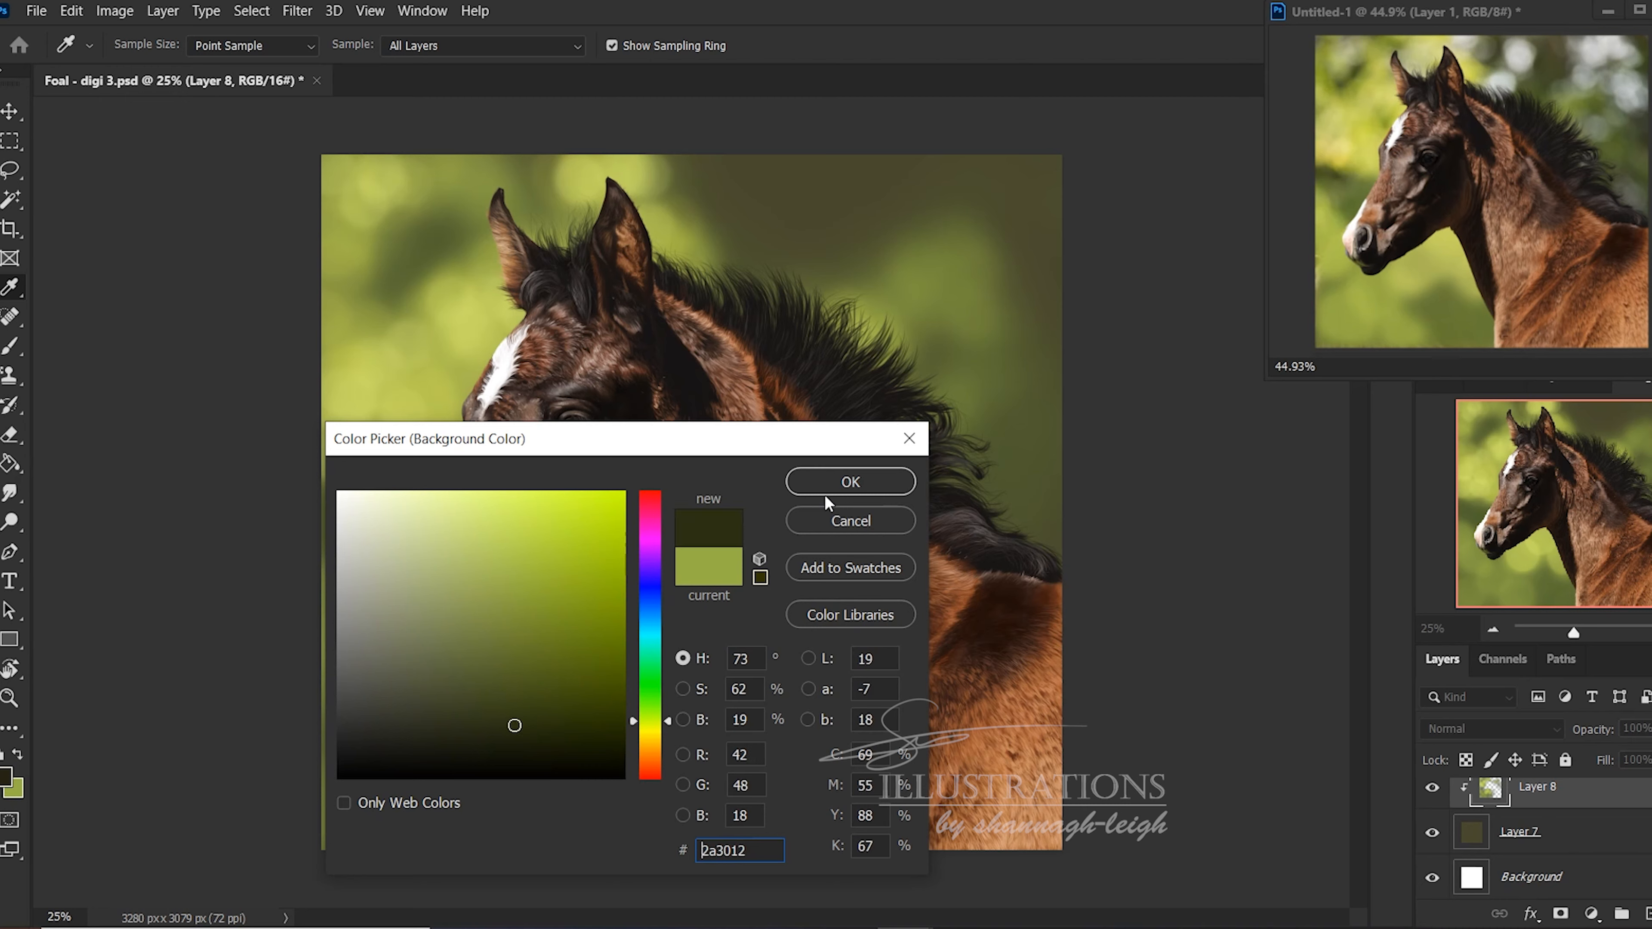
pyautogui.click(825, 486)
# Change the foreground colour to dark olive #35341b and the background colour to dark green #232b0e
pyautogui.click(9, 775)
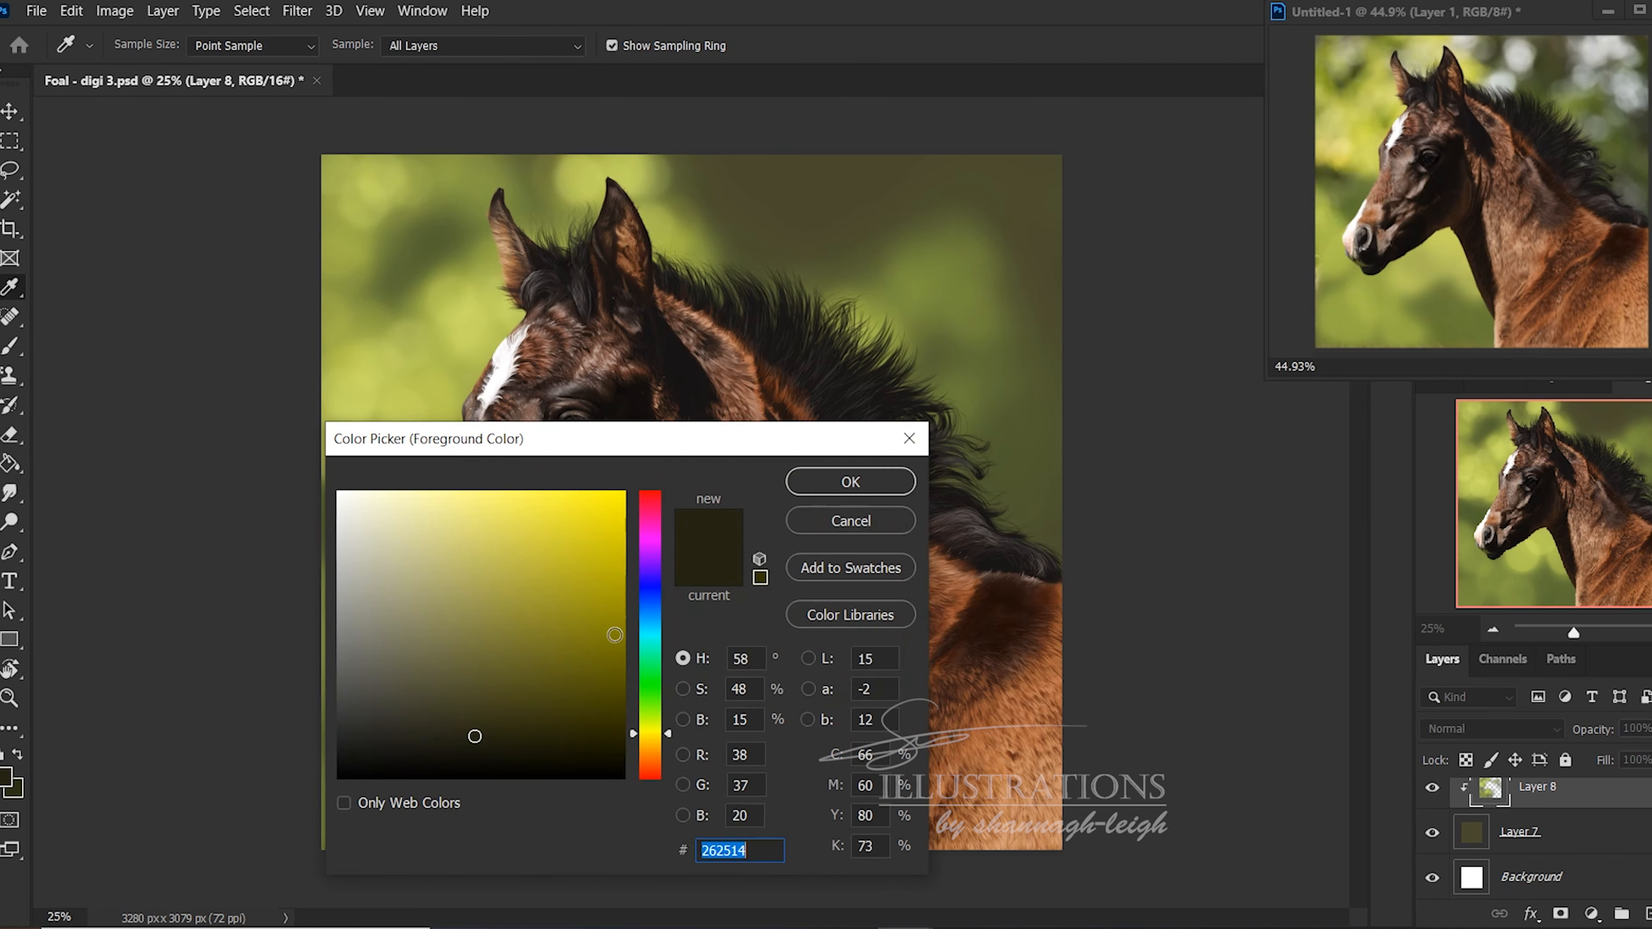
pyautogui.click(480, 723)
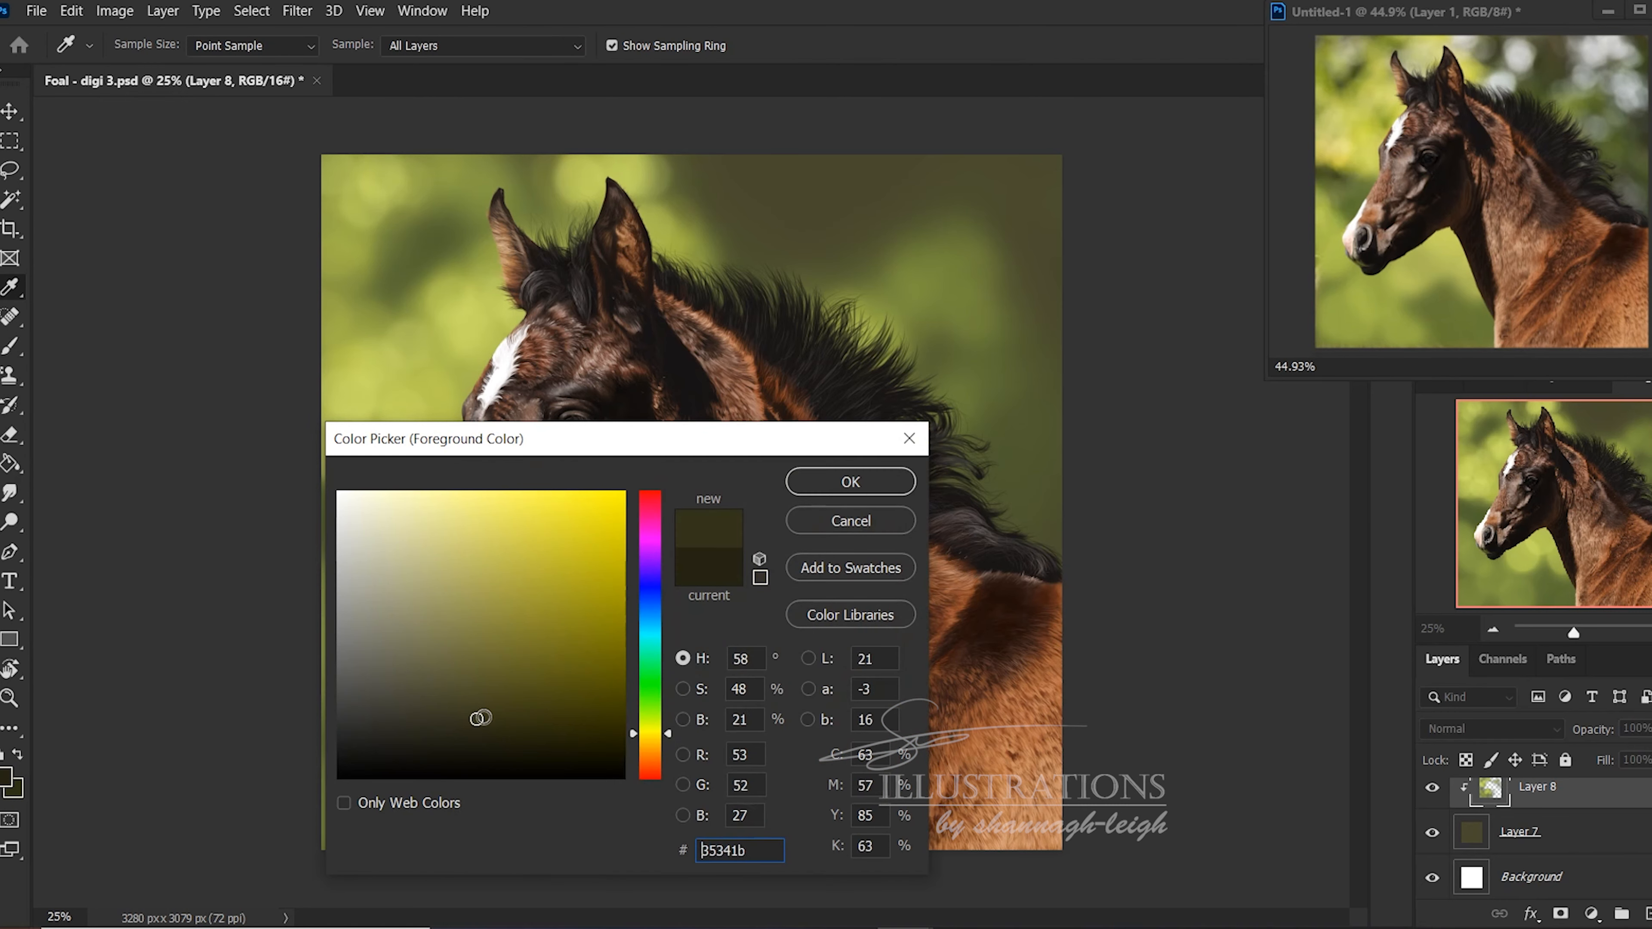
pyautogui.click(856, 487)
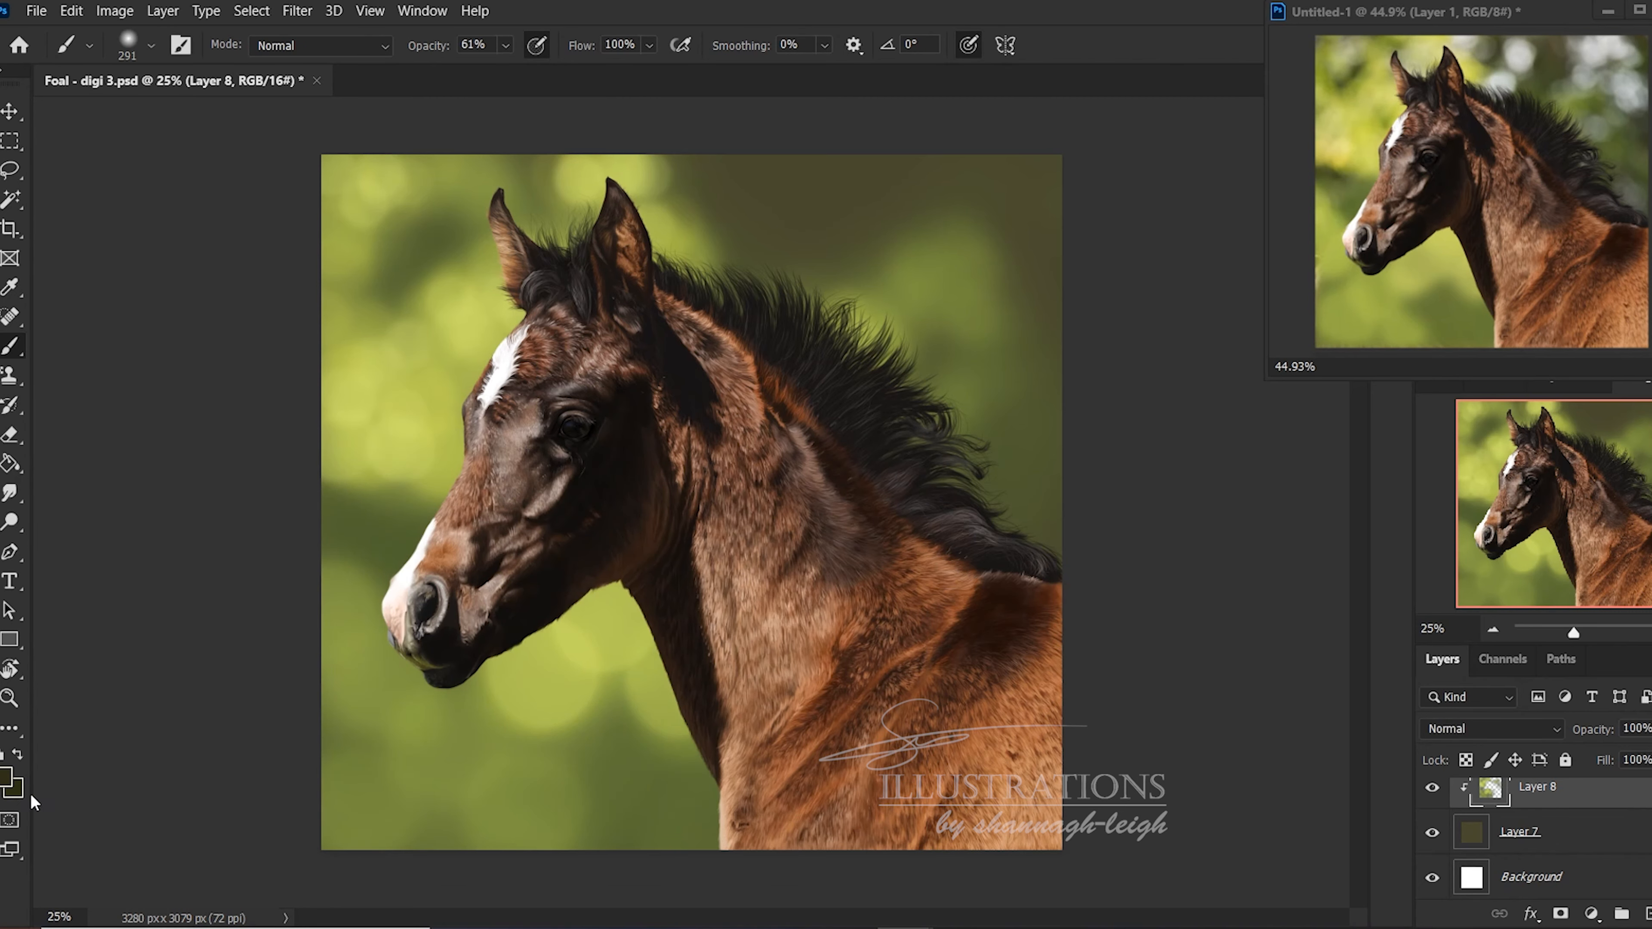
pyautogui.click(18, 790)
pyautogui.click(532, 730)
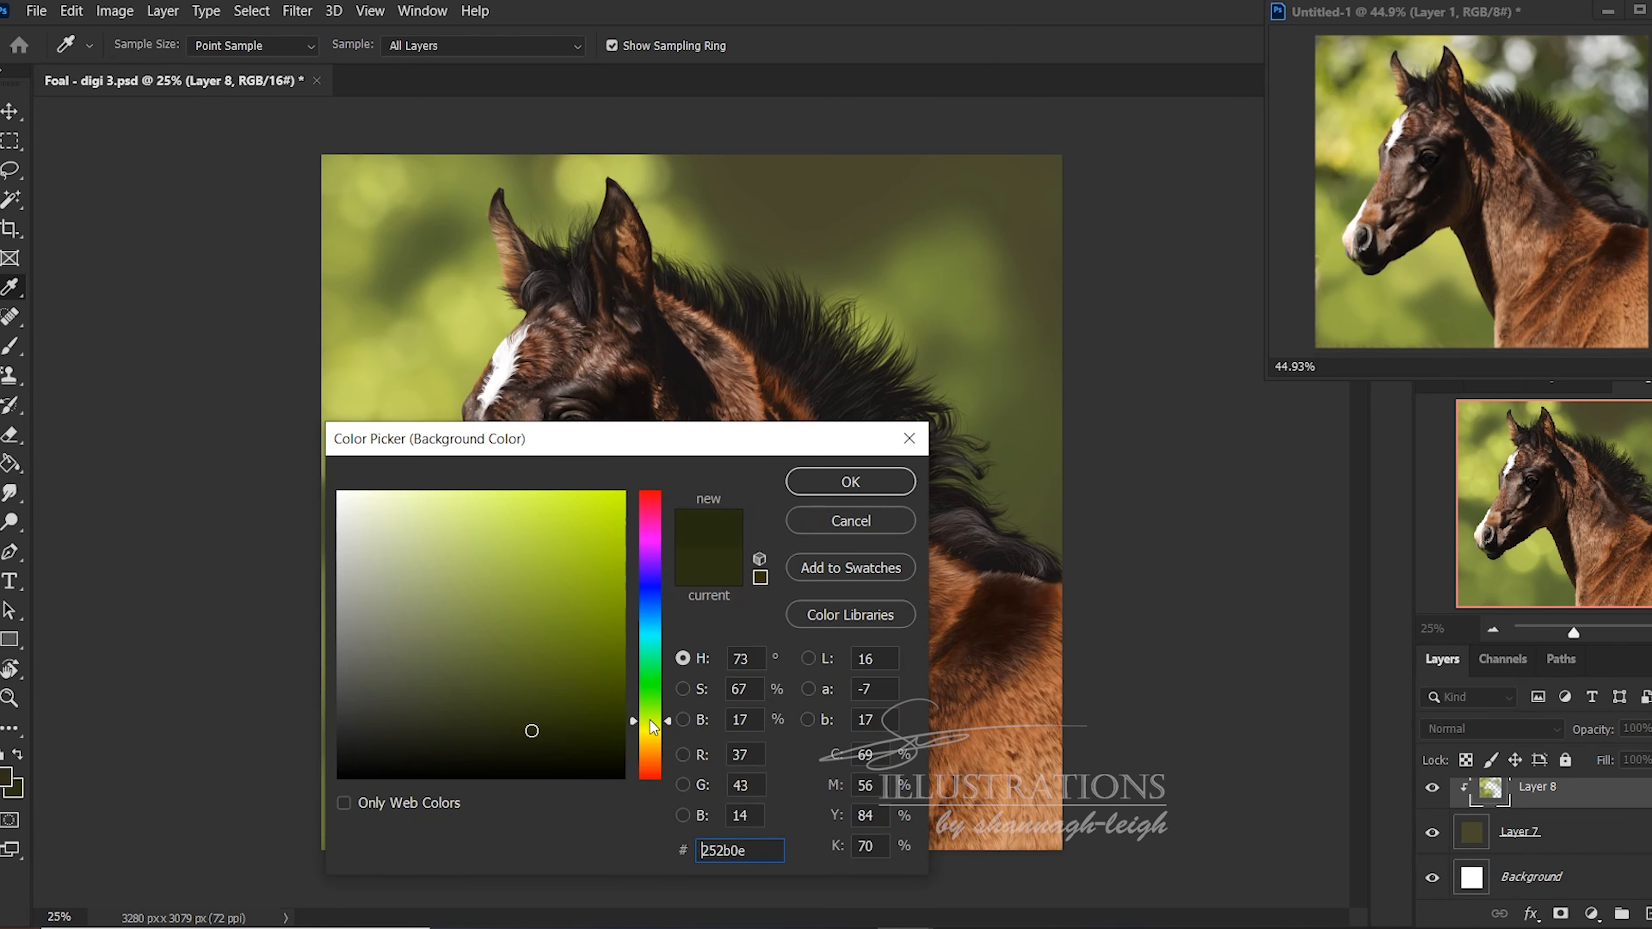
pyautogui.click(652, 720)
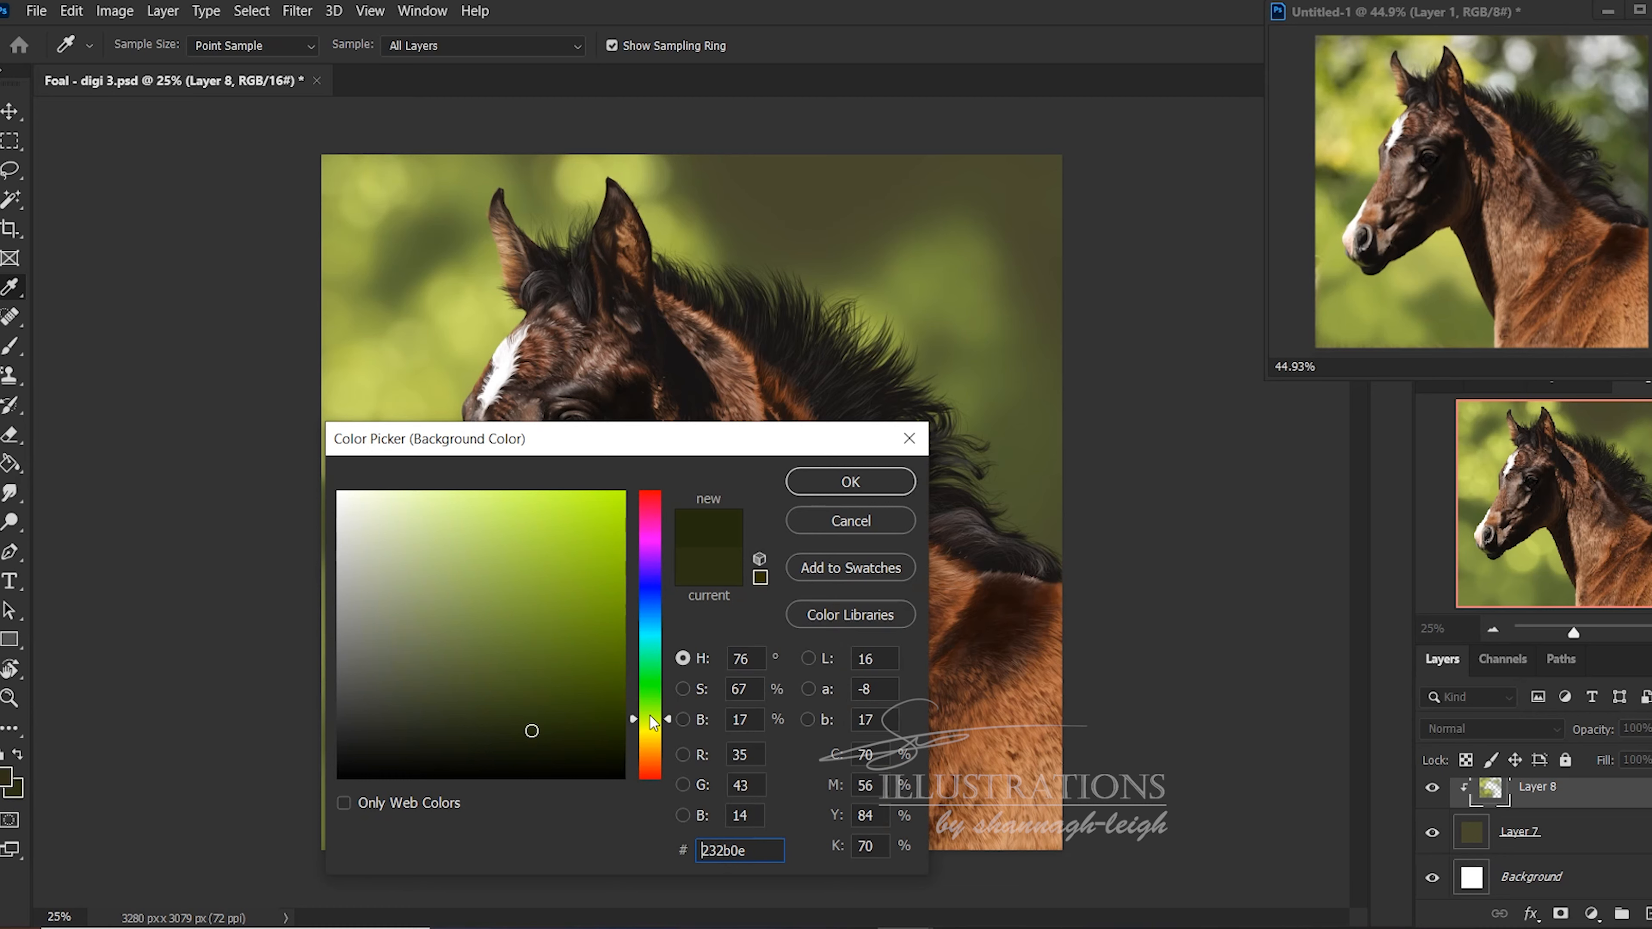
pyautogui.click(895, 479)
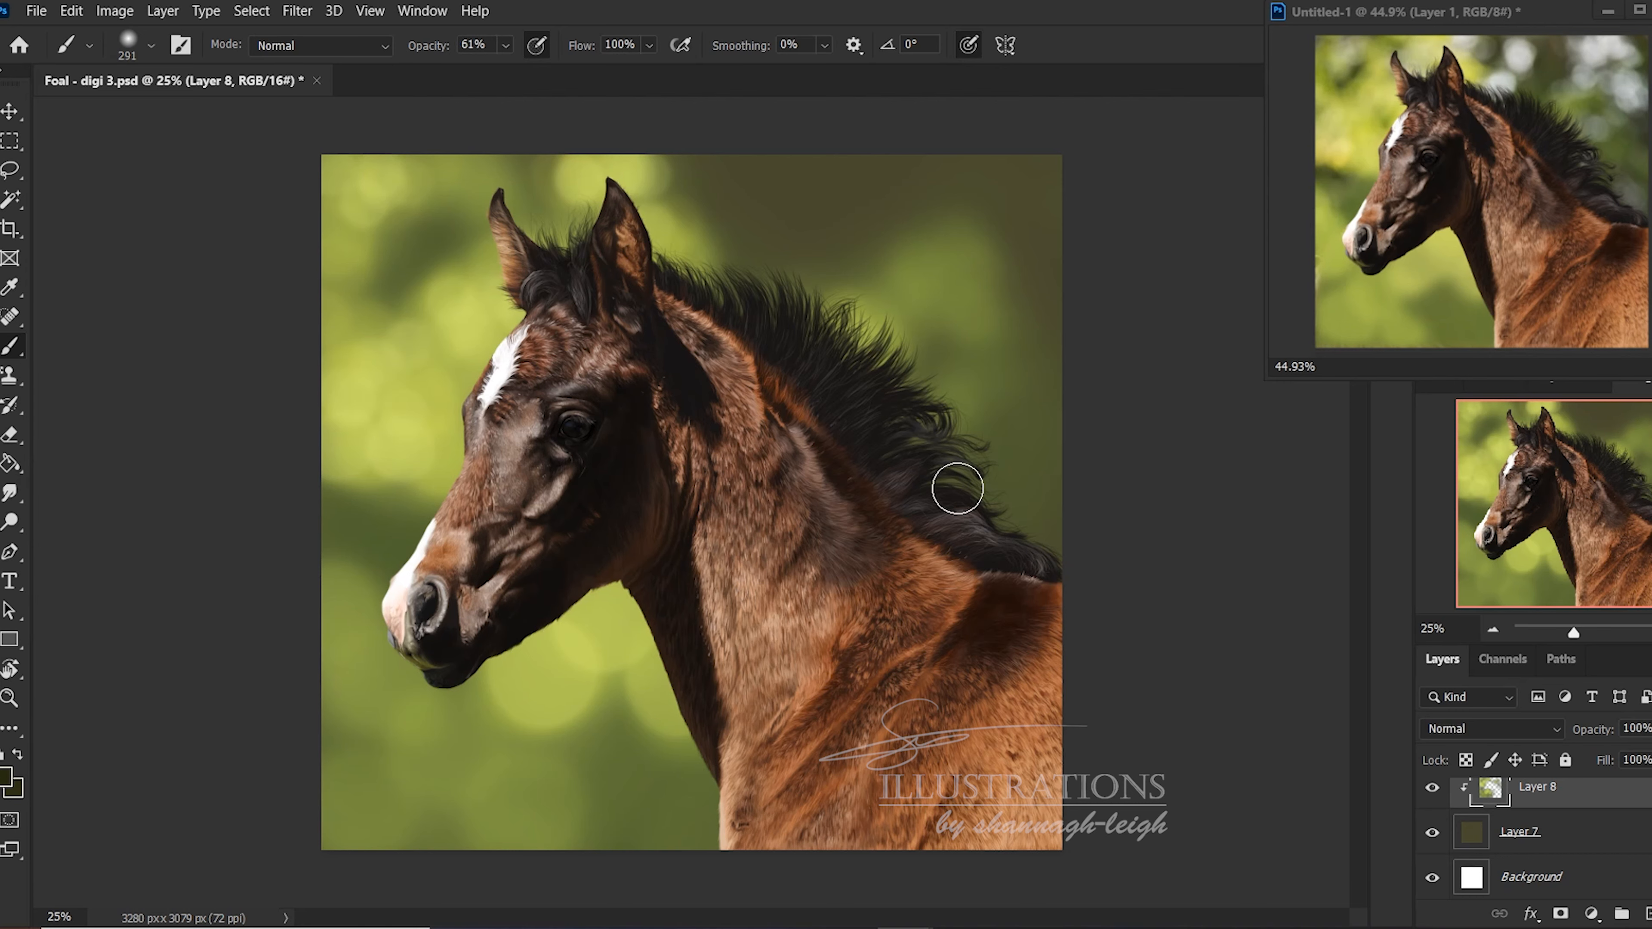
# Add a new layer above Layer 8 and make it a clipping mask
pyautogui.click(1646, 913)
pyautogui.rightClick(1578, 804)
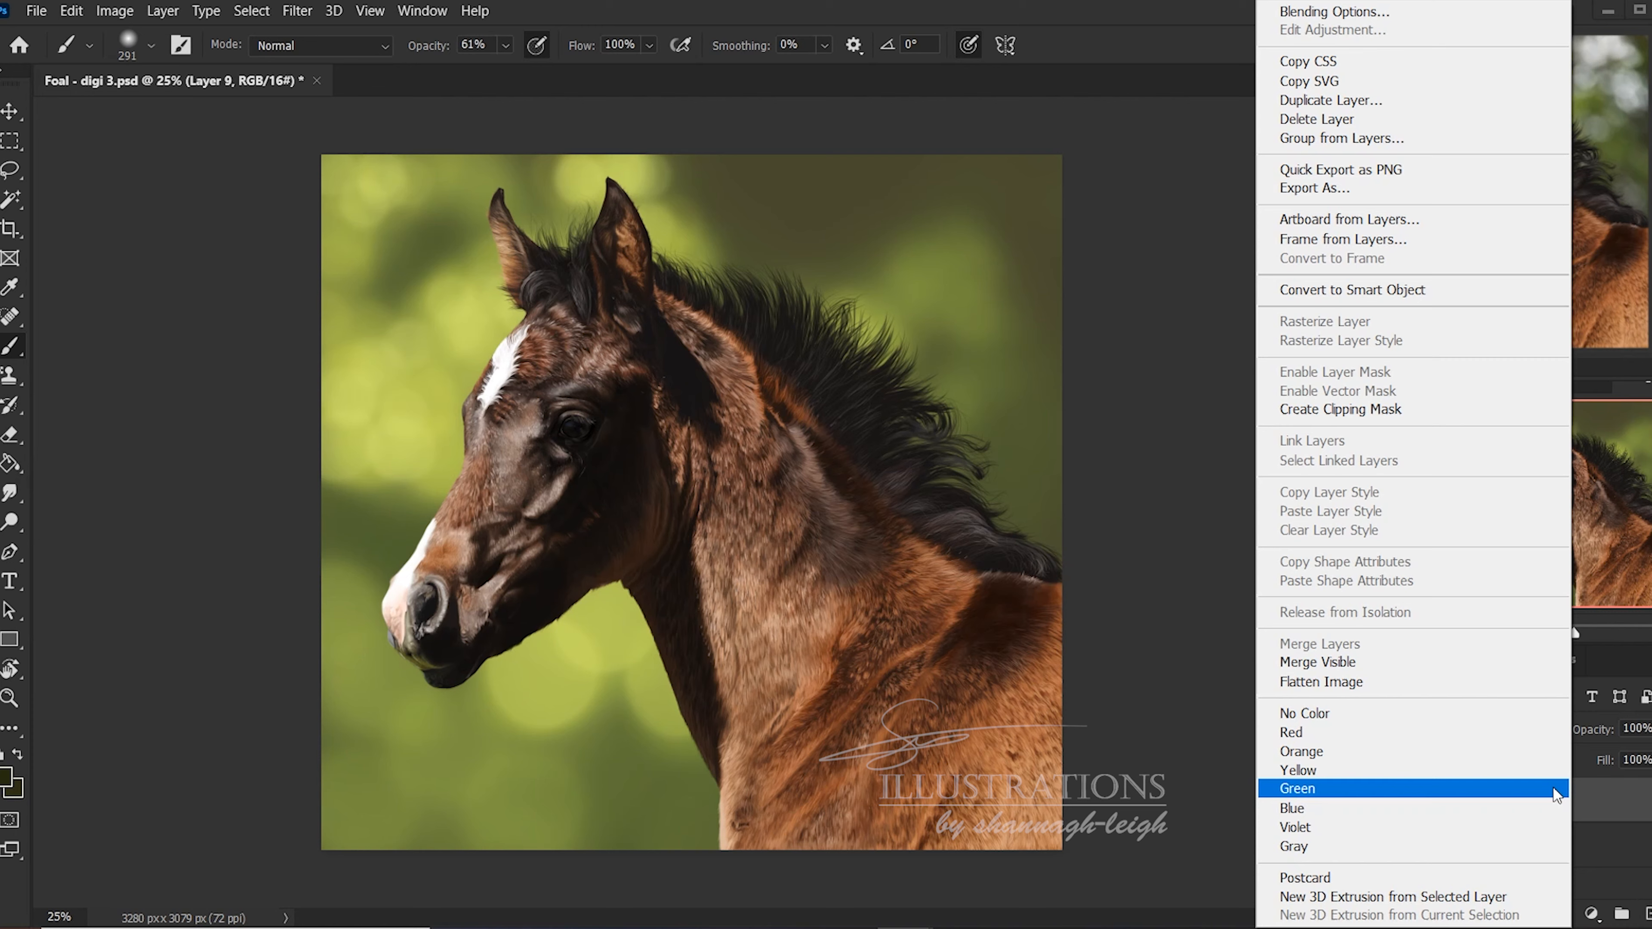
pyautogui.click(1371, 416)
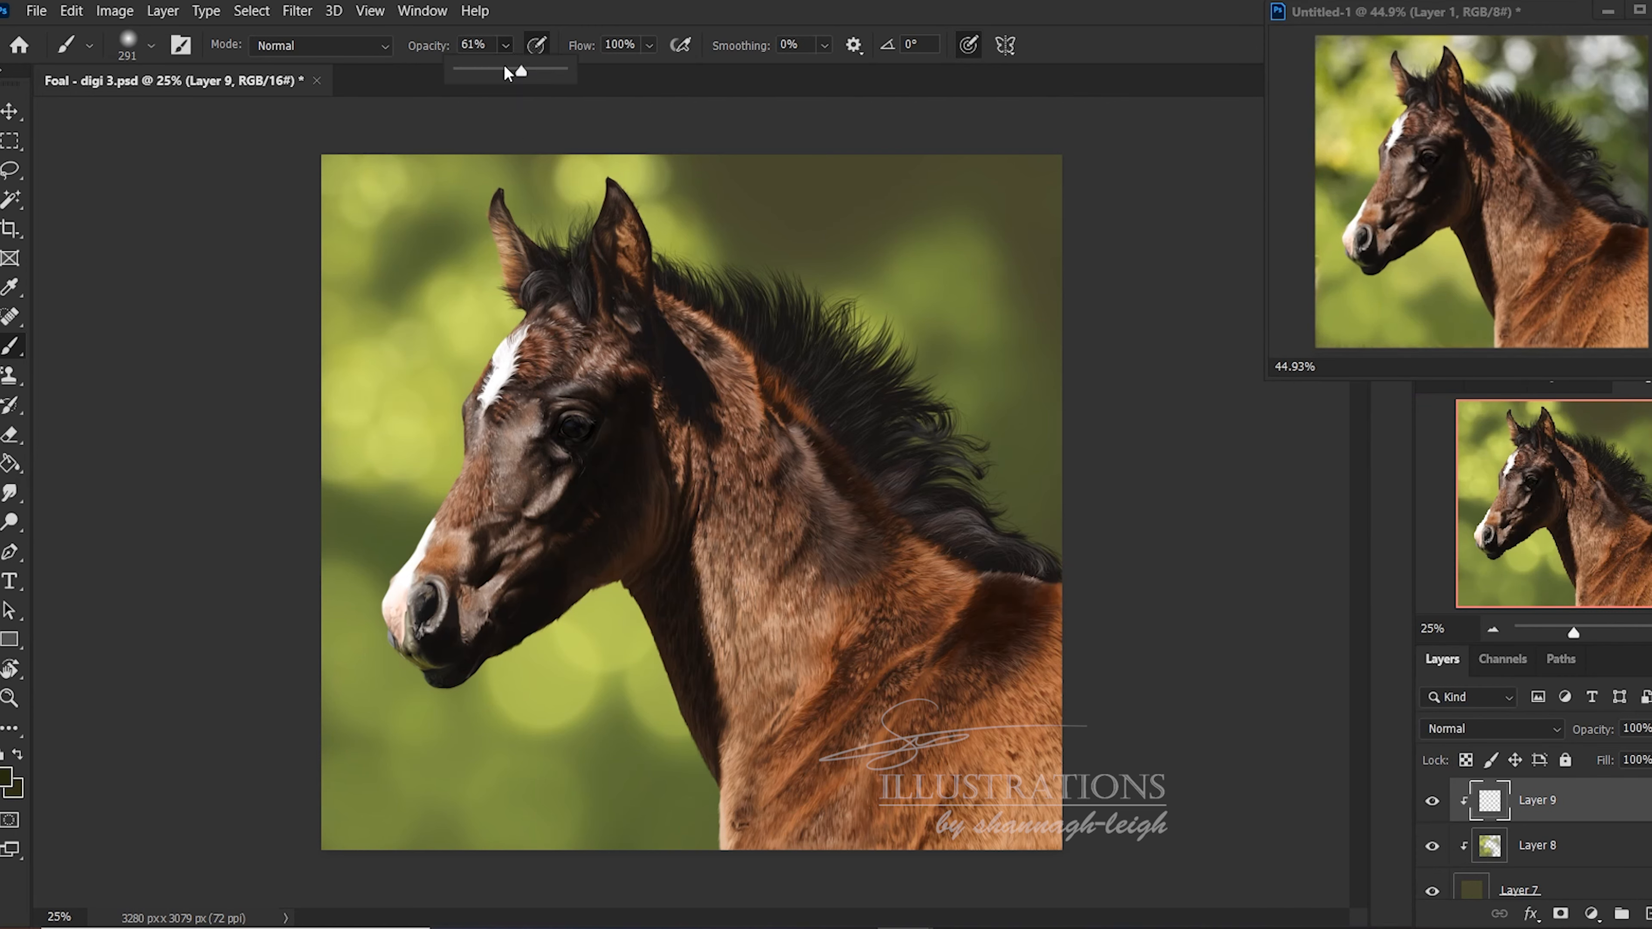
# Undo a dark stroke made before the muzzle at 39% brush opacity and darken that area again at 29% opacity
pyautogui.moveTo(325, 505); pyautogui.dragTo(391, 524)
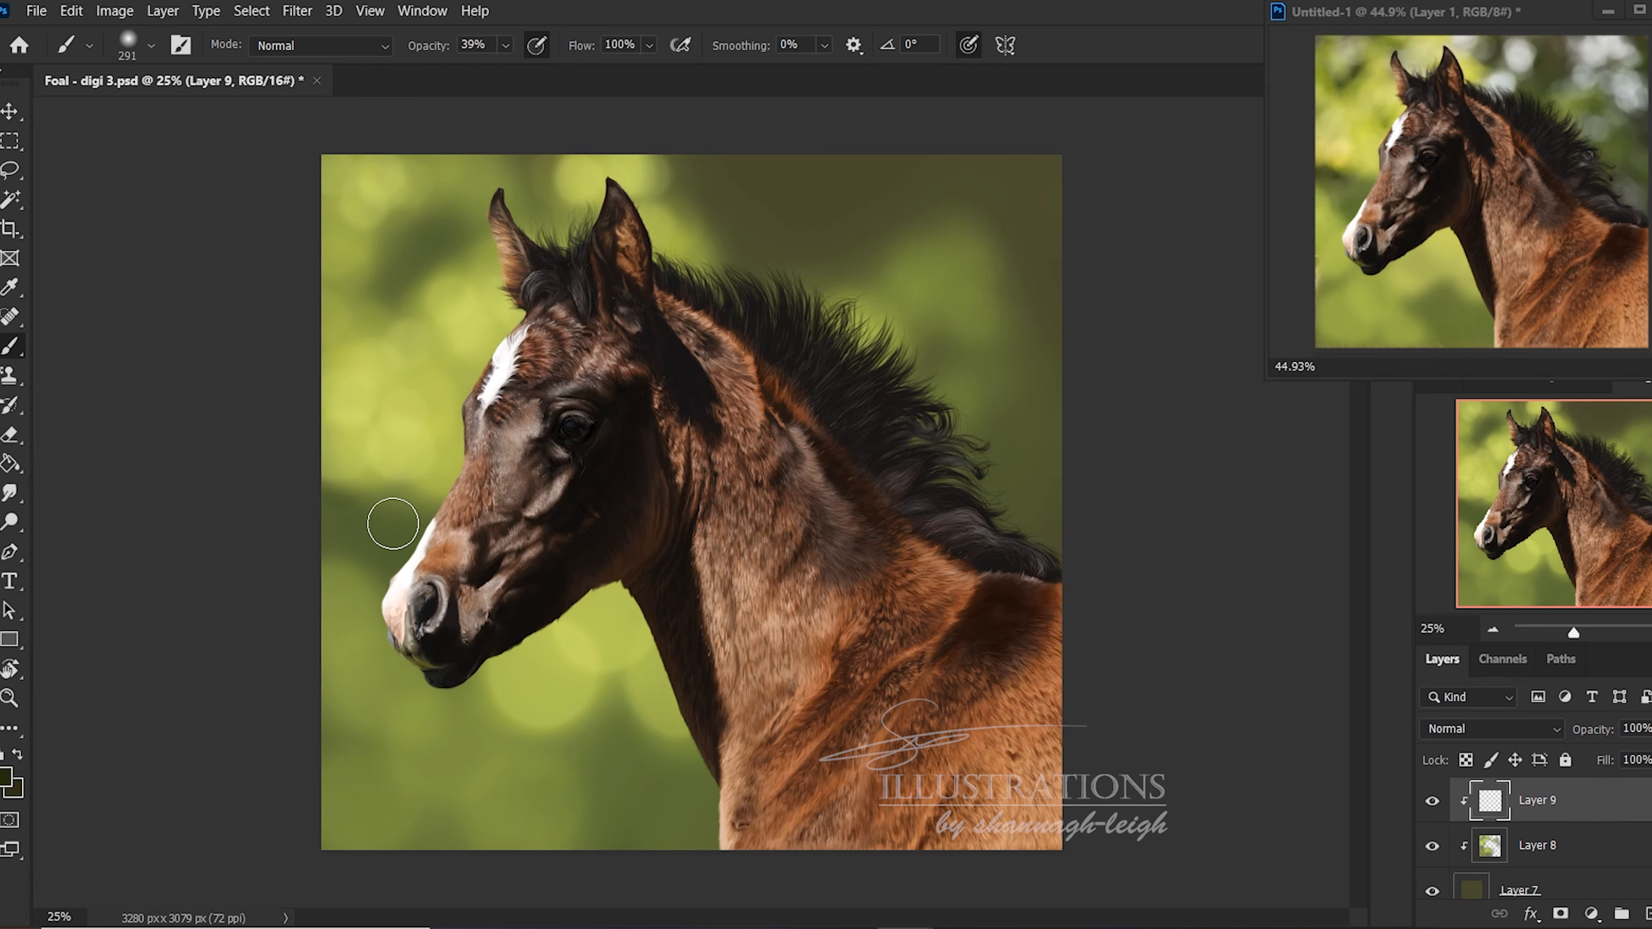
pyautogui.hotkey('ctrl', 'z')
pyautogui.click(506, 44)
pyautogui.moveTo(516, 70); pyautogui.dragTo(506, 70)
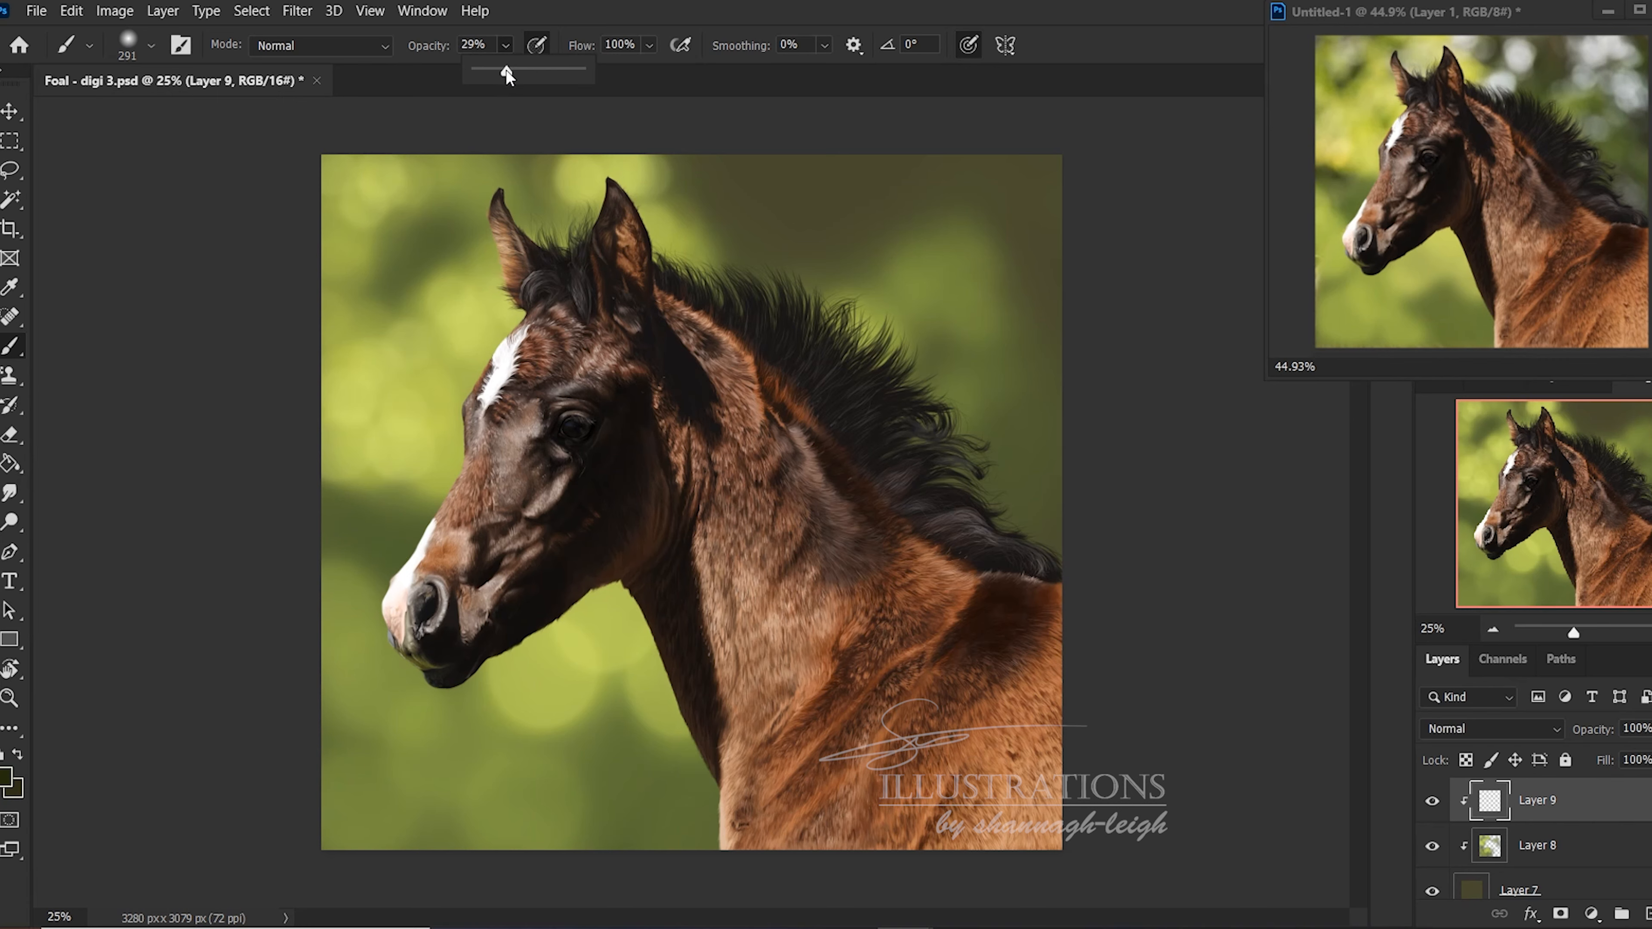
pyautogui.click(324, 488)
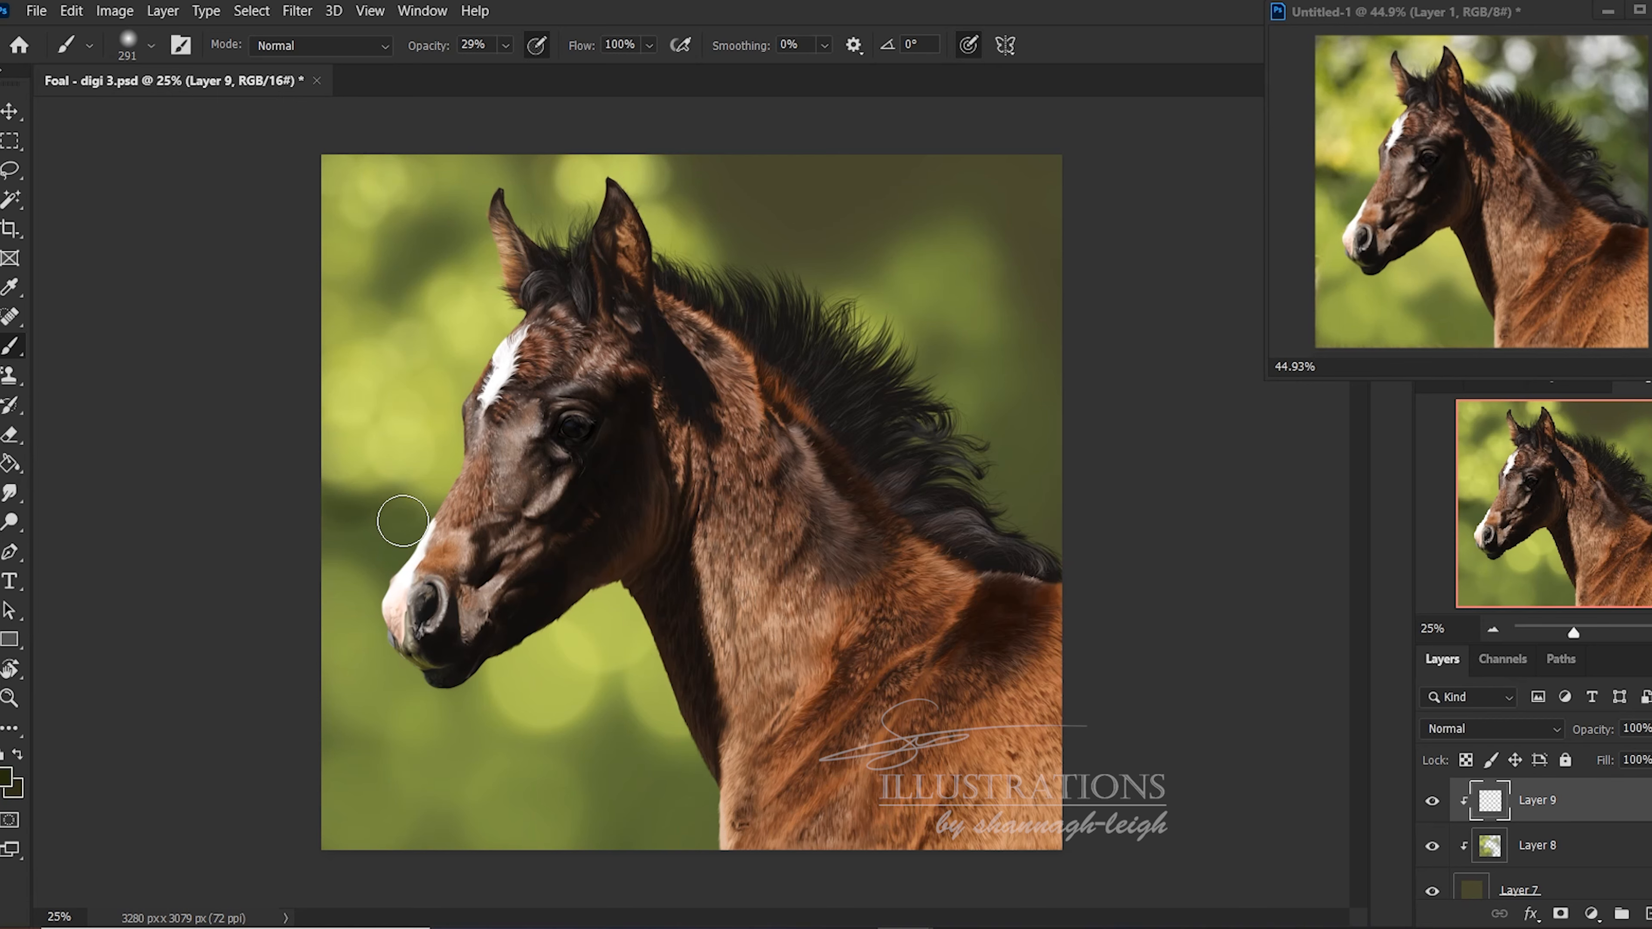
# At 17% brush opacity, deepen the dark background areas before the face, in the upper-left area and between the ears
pyautogui.click(505, 46)
pyautogui.moveTo(511, 71); pyautogui.dragTo(500, 71)
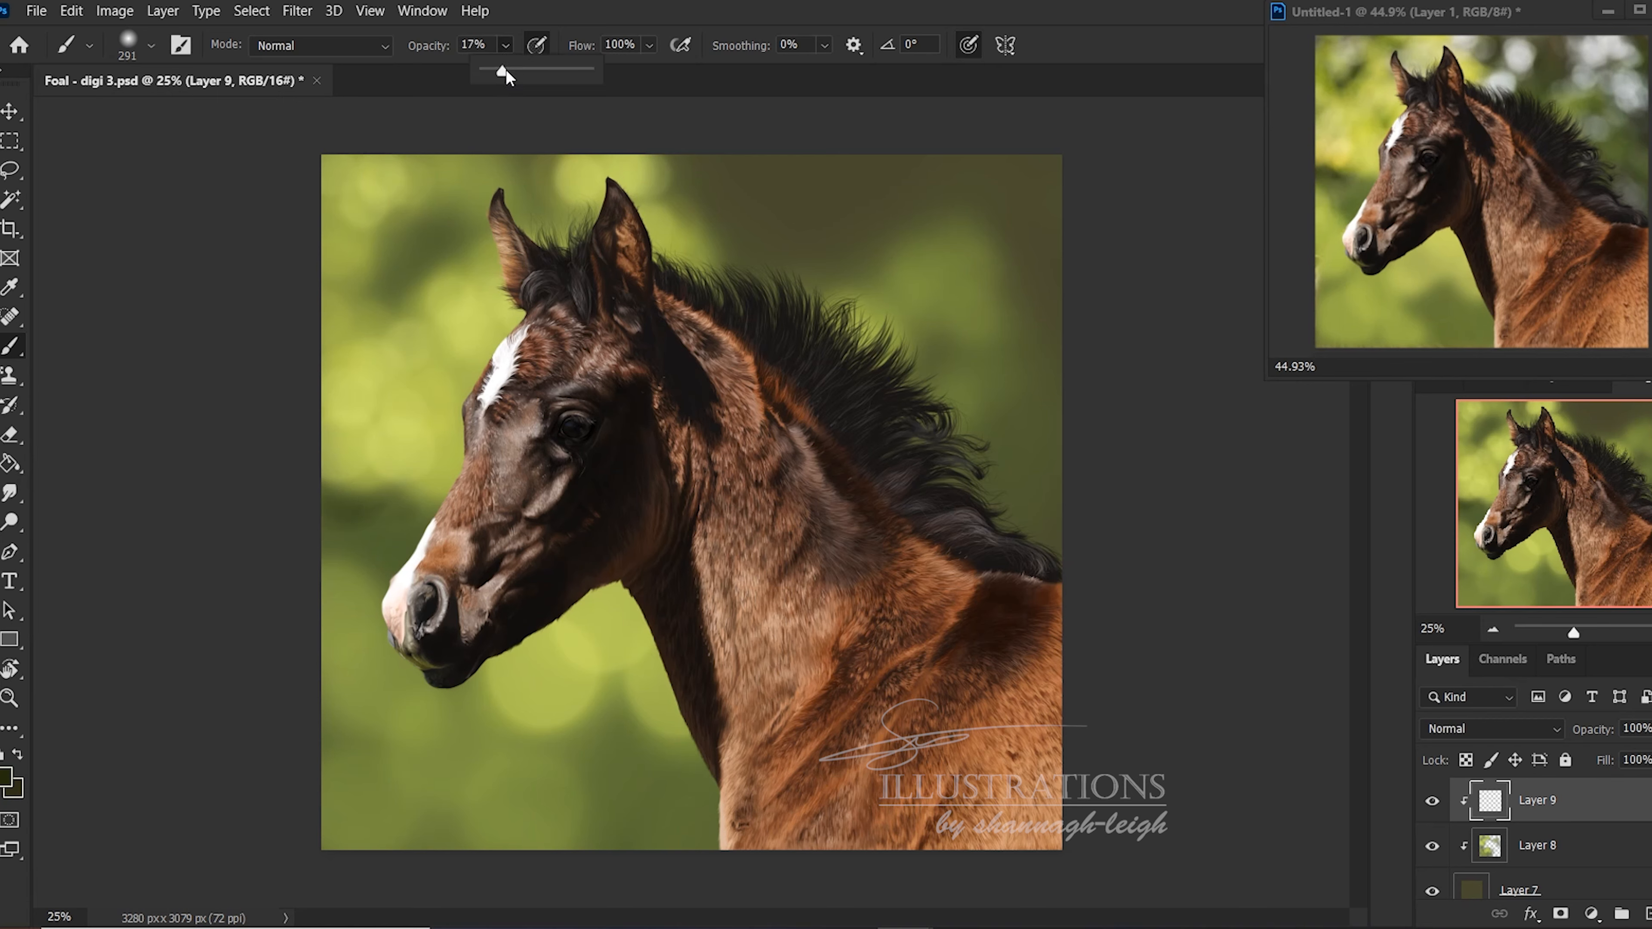
pyautogui.click(387, 496)
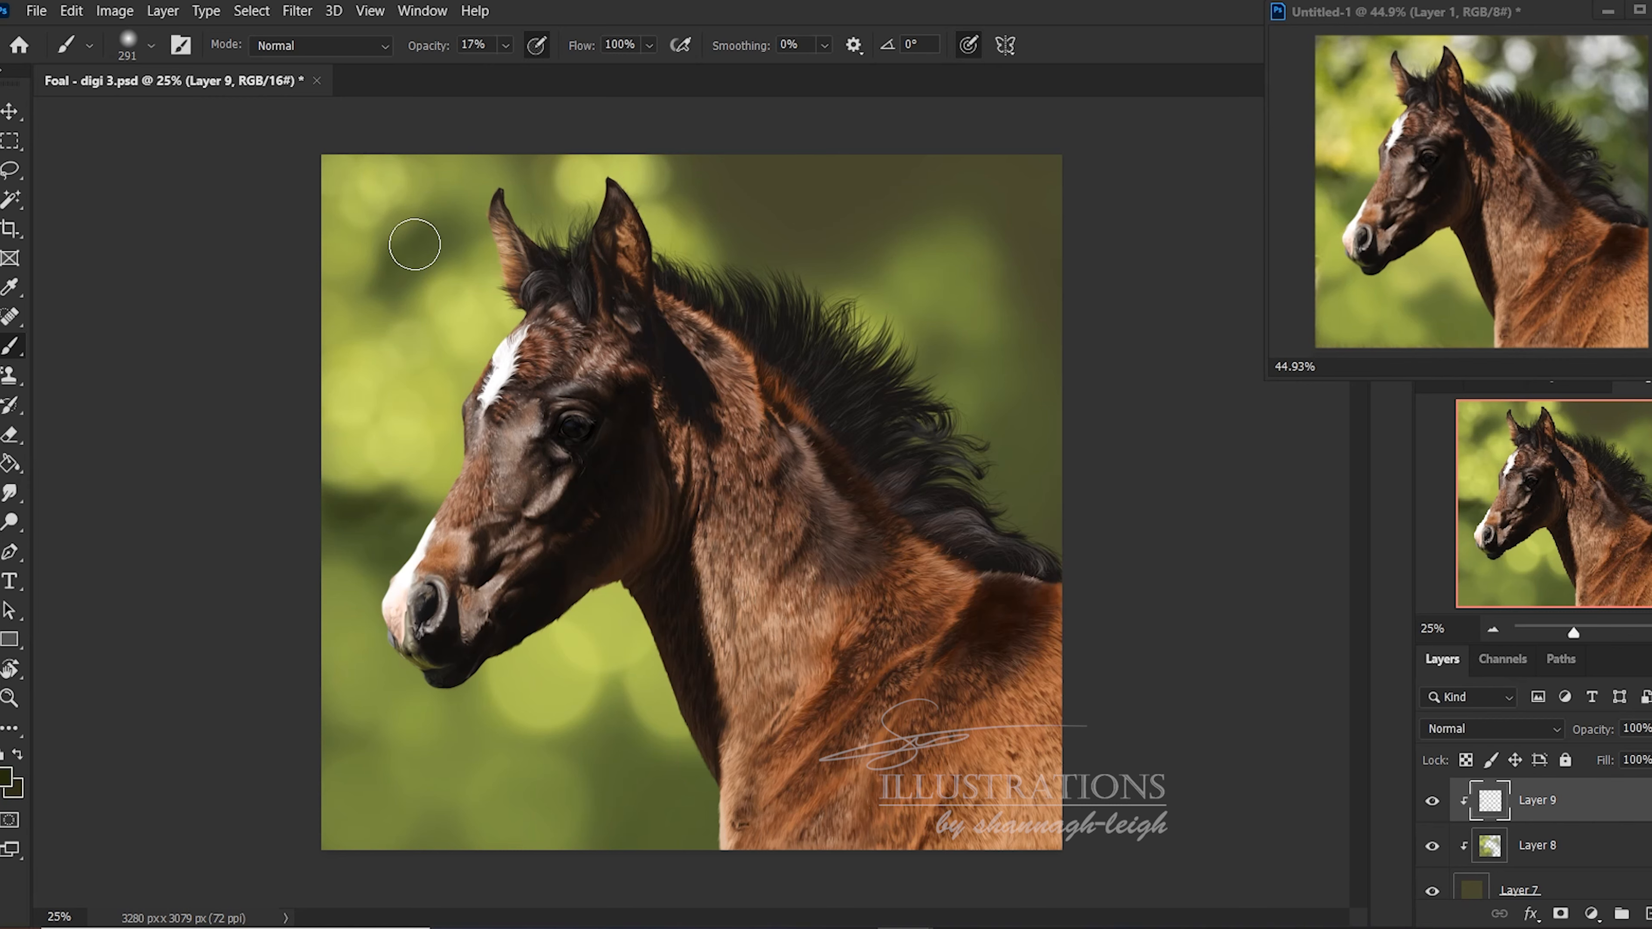
pyautogui.moveTo(379, 288)
pyautogui.mouseDown()
pyautogui.moveTo(395, 293)
pyautogui.moveTo(392, 266)
pyautogui.mouseUp()
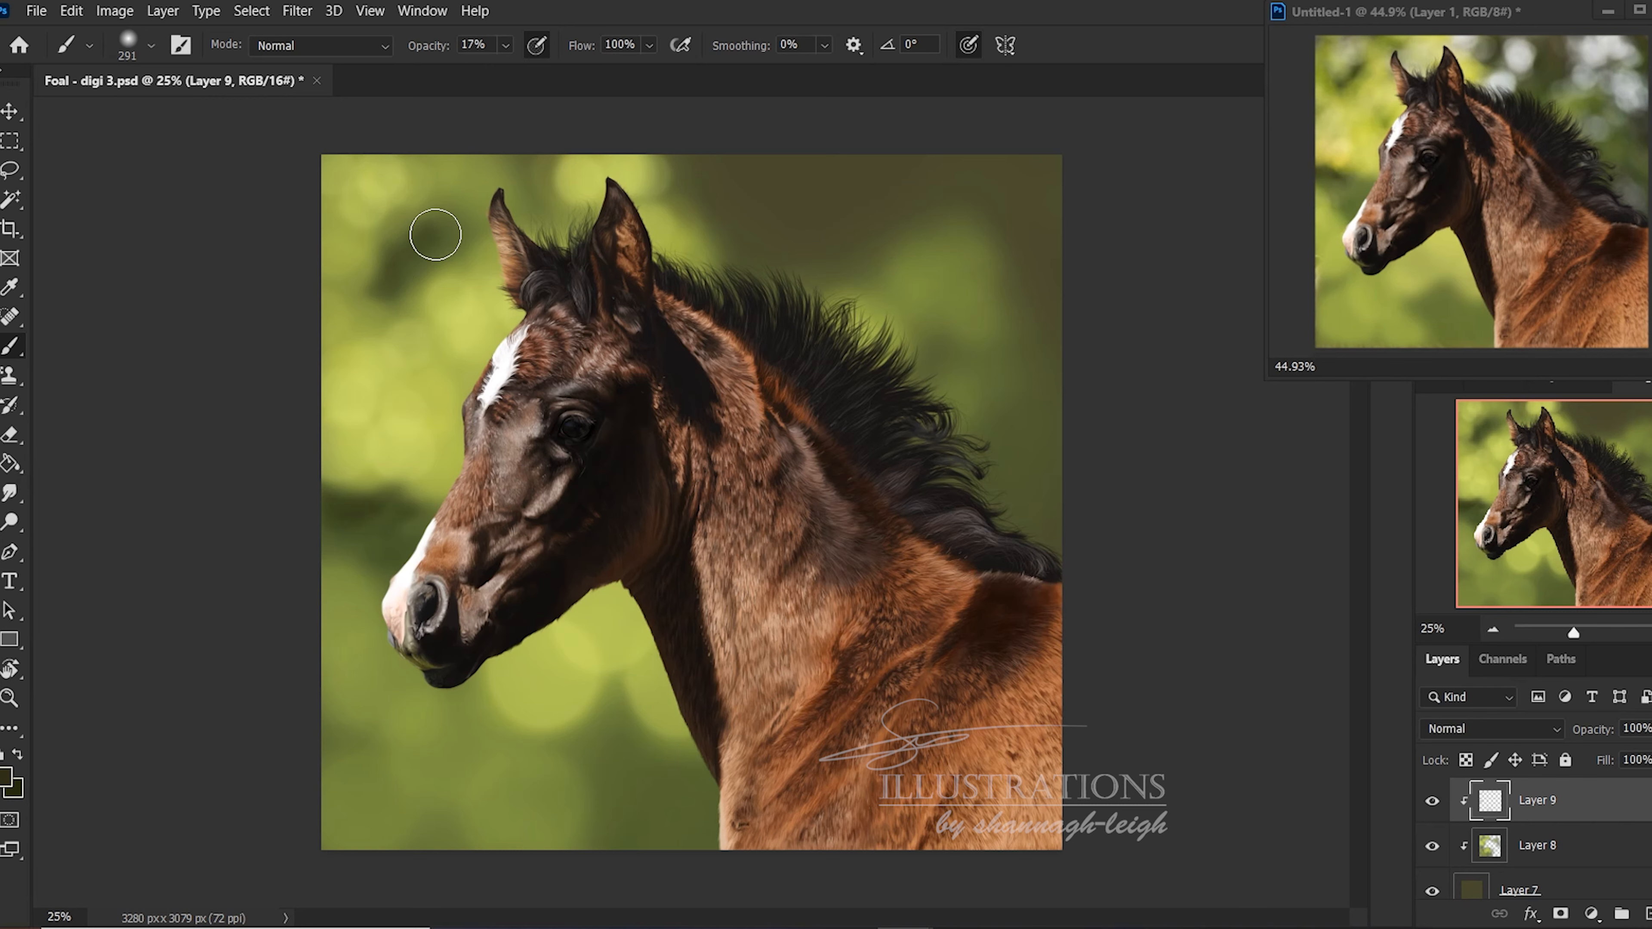
pyautogui.moveTo(453, 221); pyautogui.dragTo(369, 294)
pyautogui.moveTo(528, 160)
pyautogui.mouseDown()
pyautogui.moveTo(539, 203)
pyautogui.moveTo(525, 155)
pyautogui.mouseUp()
# Paint soft dark patches in the upper-right background above the mane and down the right edge, swapping foreground and background colours between strokes
pyautogui.moveTo(740, 208)
pyautogui.mouseDown()
pyautogui.moveTo(764, 168)
pyautogui.moveTo(750, 234)
pyautogui.moveTo(776, 203)
pyautogui.moveTo(719, 215)
pyautogui.moveTo(757, 155)
pyautogui.moveTo(748, 224)
pyautogui.moveTo(774, 178)
pyautogui.moveTo(734, 239)
pyautogui.moveTo(755, 190)
pyautogui.moveTo(740, 266)
pyautogui.moveTo(722, 195)
pyautogui.moveTo(754, 174)
pyautogui.moveTo(751, 246)
pyautogui.moveTo(763, 213)
pyautogui.moveTo(914, 206)
pyautogui.moveTo(885, 262)
pyautogui.moveTo(833, 258)
pyautogui.moveTo(786, 321)
pyautogui.moveTo(873, 256)
pyautogui.moveTo(853, 257)
pyautogui.moveTo(938, 215)
pyautogui.moveTo(881, 235)
pyautogui.moveTo(925, 213)
pyautogui.moveTo(905, 215)
pyautogui.moveTo(1061, 266)
pyautogui.moveTo(1051, 248)
pyautogui.moveTo(1044, 277)
pyautogui.moveTo(1065, 244)
pyautogui.moveTo(1003, 279)
pyautogui.moveTo(1017, 336)
pyautogui.moveTo(1018, 298)
pyautogui.moveTo(978, 359)
pyautogui.moveTo(1040, 333)
pyautogui.moveTo(1055, 297)
pyautogui.moveTo(1019, 371)
pyautogui.moveTo(1047, 368)
pyautogui.moveTo(995, 366)
pyautogui.moveTo(1033, 332)
pyautogui.moveTo(1044, 373)
pyautogui.moveTo(1011, 307)
pyautogui.moveTo(1043, 150)
pyautogui.moveTo(1058, 167)
pyautogui.moveTo(1008, 260)
pyautogui.moveTo(1025, 276)
pyautogui.moveTo(1069, 258)
pyautogui.moveTo(1029, 465)
pyautogui.moveTo(985, 469)
pyautogui.moveTo(1024, 454)
pyautogui.moveTo(1007, 447)
pyautogui.moveTo(1065, 476)
pyautogui.moveTo(1051, 539)
pyautogui.moveTo(1007, 476)
pyautogui.moveTo(1025, 484)
pyautogui.moveTo(1007, 461)
pyautogui.moveTo(1031, 405)
pyautogui.moveTo(1040, 421)
pyautogui.moveTo(988, 428)
pyautogui.moveTo(1051, 436)
pyautogui.moveTo(1058, 394)
pyautogui.moveTo(1029, 365)
pyautogui.moveTo(925, 332)
pyautogui.moveTo(940, 369)
pyautogui.moveTo(925, 321)
pyautogui.moveTo(970, 362)
pyautogui.moveTo(893, 384)
pyautogui.moveTo(944, 329)
pyautogui.moveTo(936, 370)
pyautogui.moveTo(933, 327)
pyautogui.moveTo(996, 280)
pyautogui.moveTo(967, 309)
pyautogui.mouseUp()
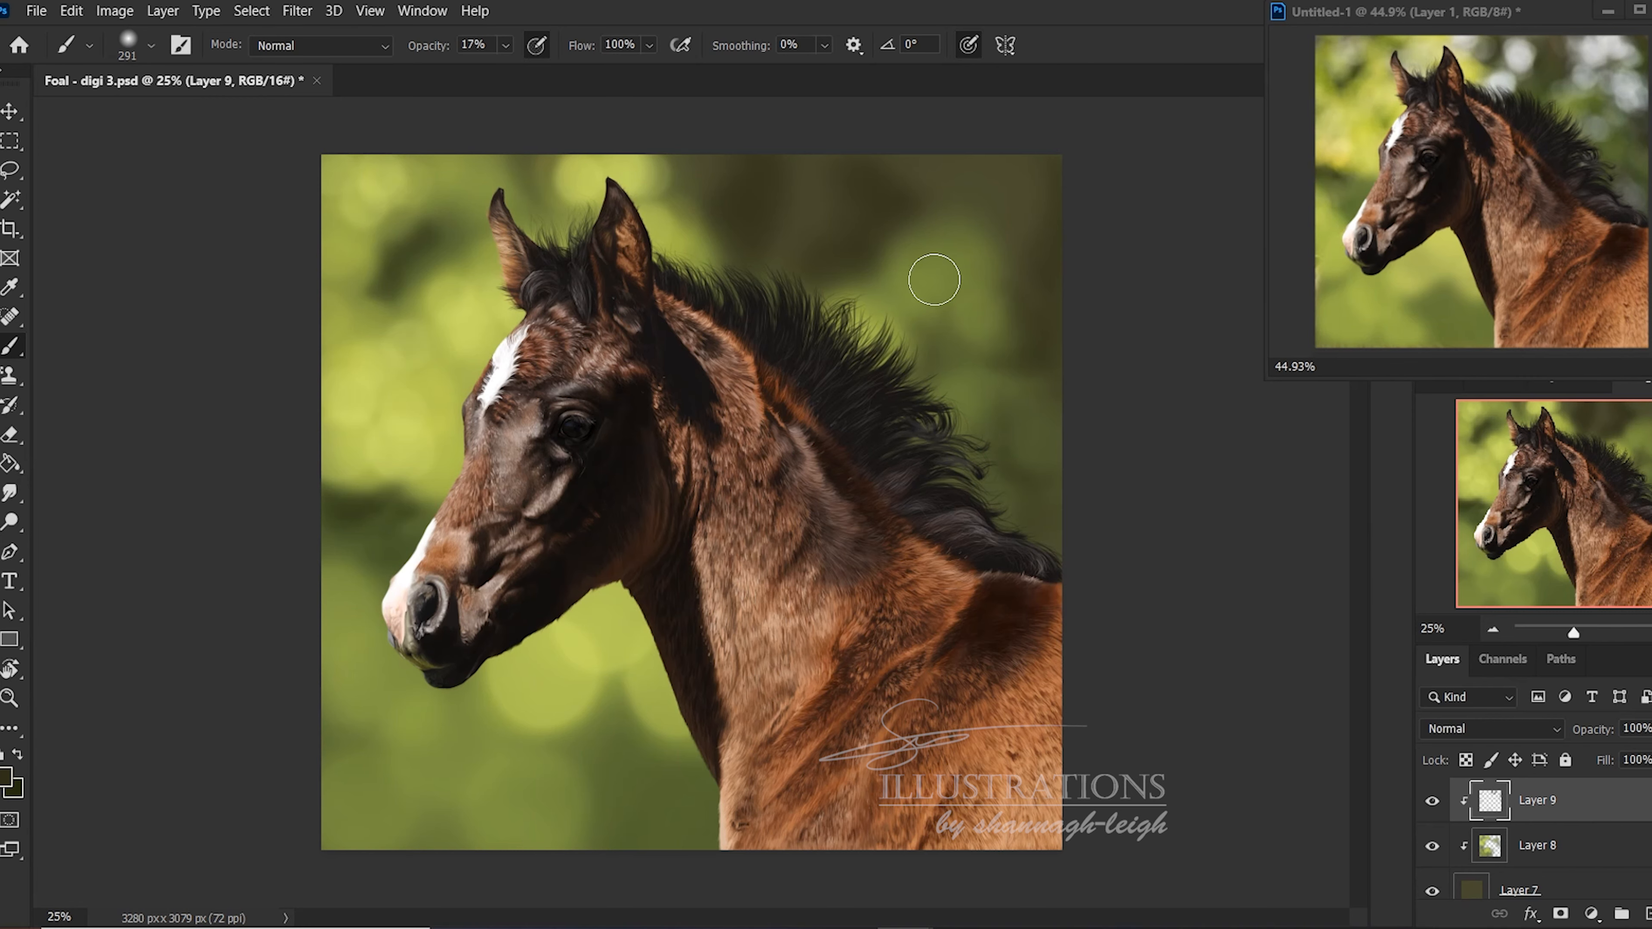
pyautogui.click(18, 754)
pyautogui.moveTo(855, 226)
pyautogui.mouseDown()
pyautogui.moveTo(815, 243)
pyautogui.moveTo(867, 245)
pyautogui.moveTo(835, 243)
pyautogui.moveTo(883, 166)
pyautogui.mouseUp()
pyautogui.moveTo(1038, 349)
pyautogui.mouseDown()
pyautogui.moveTo(1047, 285)
pyautogui.moveTo(1060, 378)
pyautogui.moveTo(1048, 339)
pyautogui.mouseUp()
# Sample the olive tone beside the lower mane and blend it into the background at the right edge
pyautogui.press('alt')
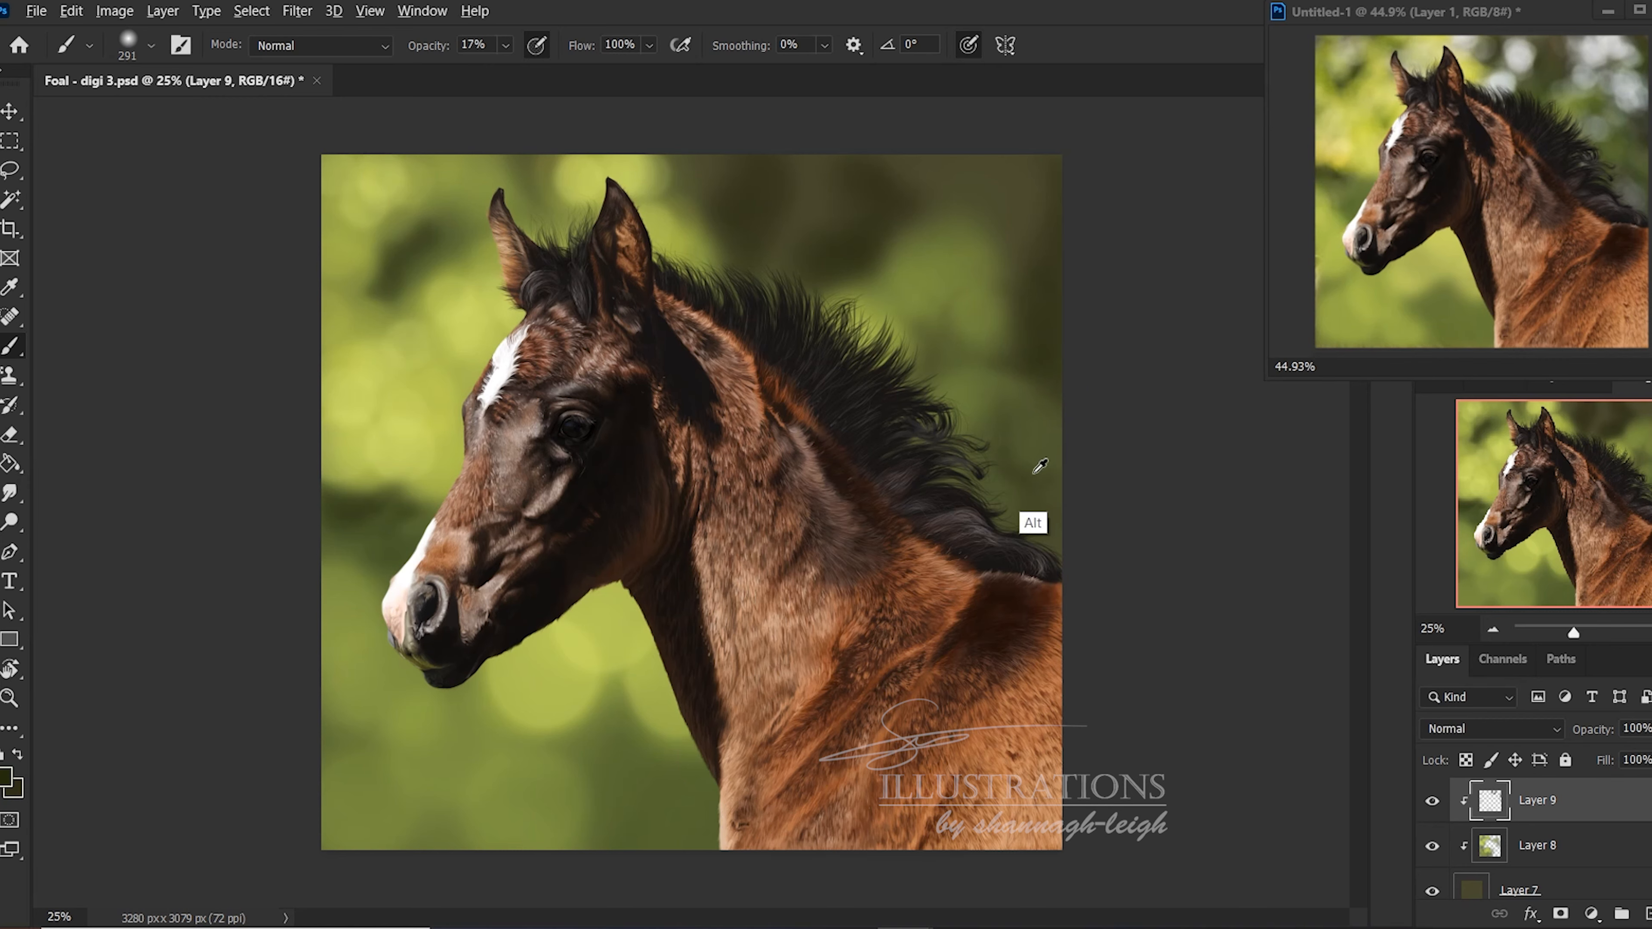
pyautogui.keyDown('alt'); pyautogui.click(1035, 474); pyautogui.keyUp('alt')
pyautogui.moveTo(1007, 413)
pyautogui.mouseDown()
pyautogui.moveTo(1065, 452)
pyautogui.moveTo(1053, 465)
pyautogui.moveTo(1017, 406)
pyautogui.moveTo(1047, 398)
pyautogui.moveTo(1043, 487)
pyautogui.moveTo(1050, 399)
pyautogui.mouseUp()
# Set the round brush to 202 px with 57% hardness
pyautogui.rightClick(654, 409)
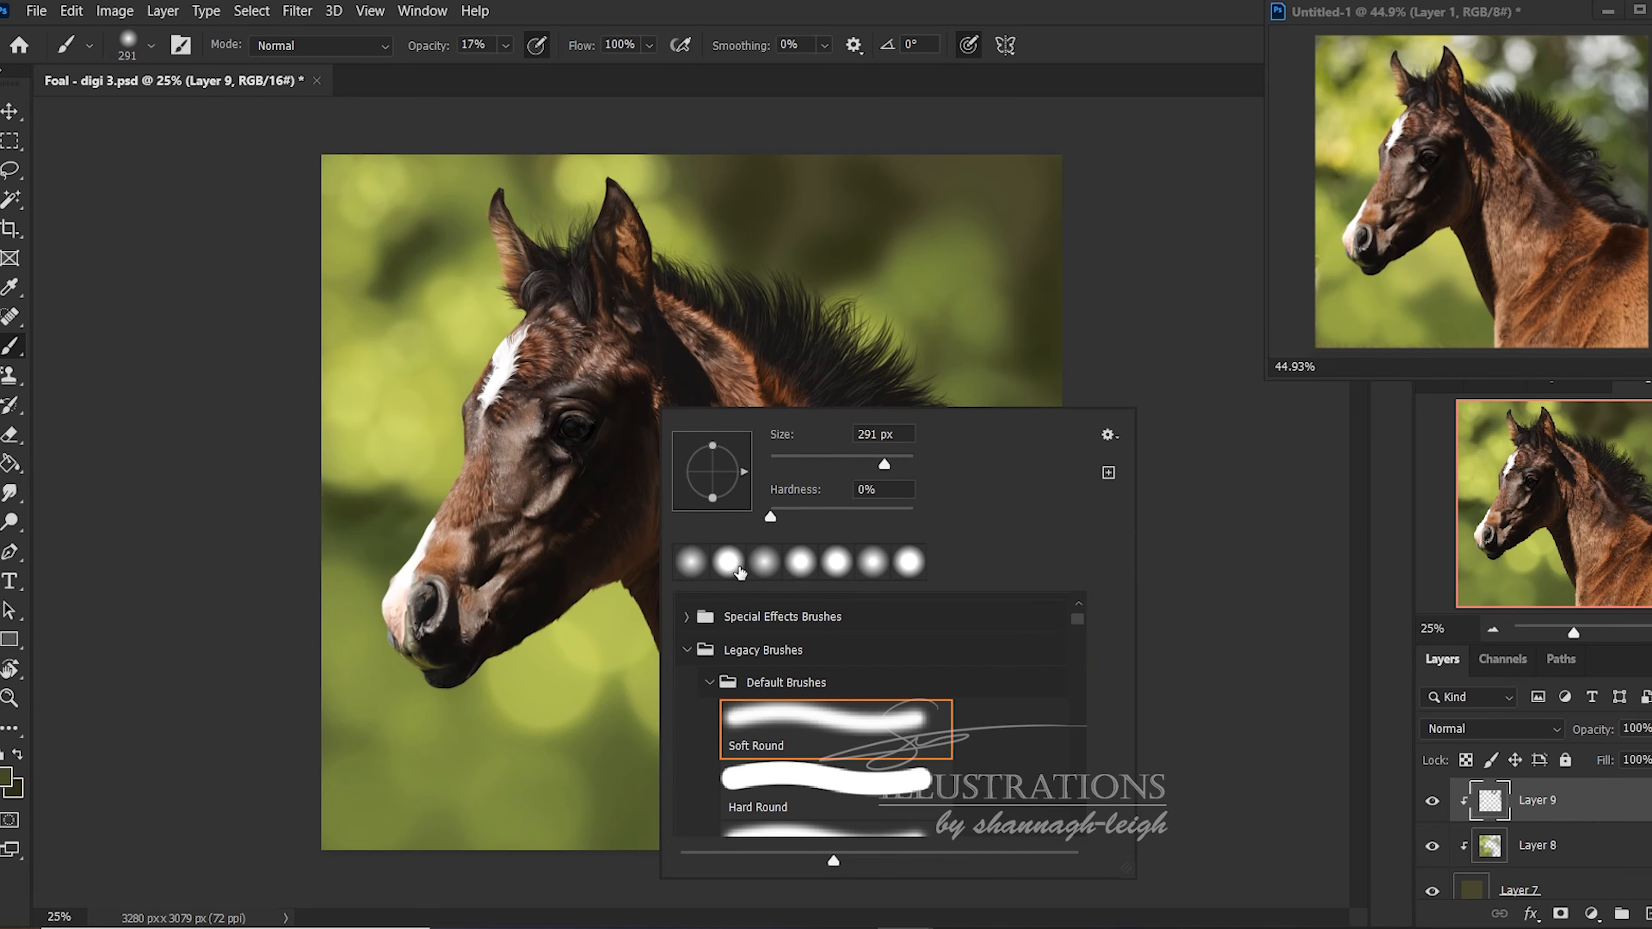
pyautogui.click(700, 564)
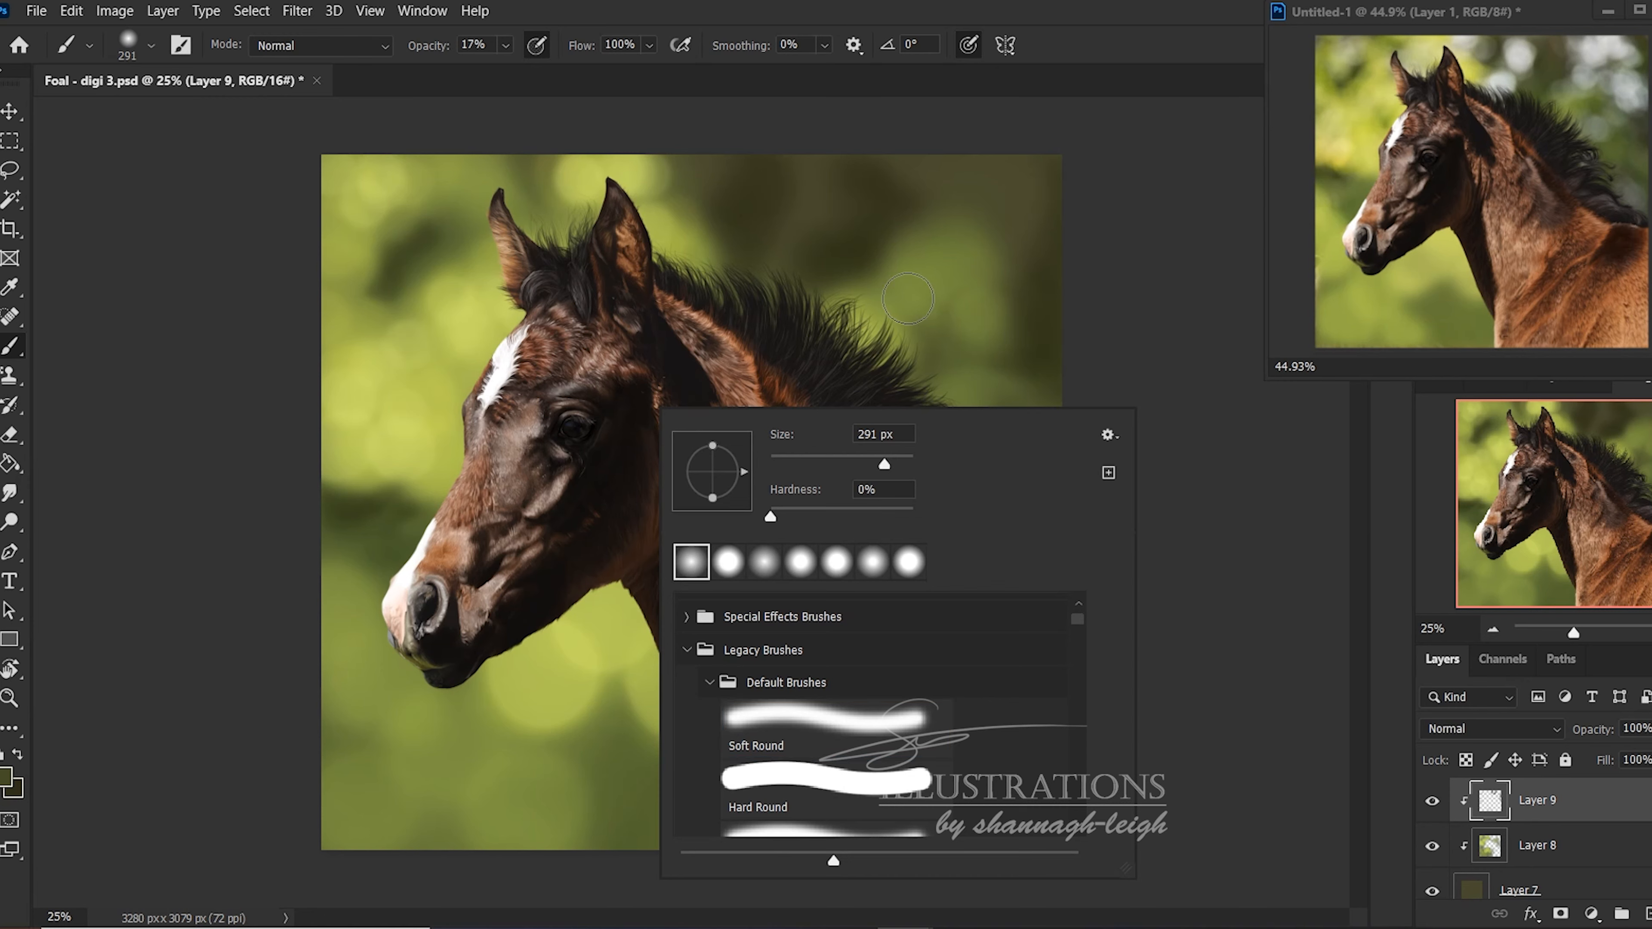
pyautogui.click(853, 511)
pyautogui.click(879, 463)
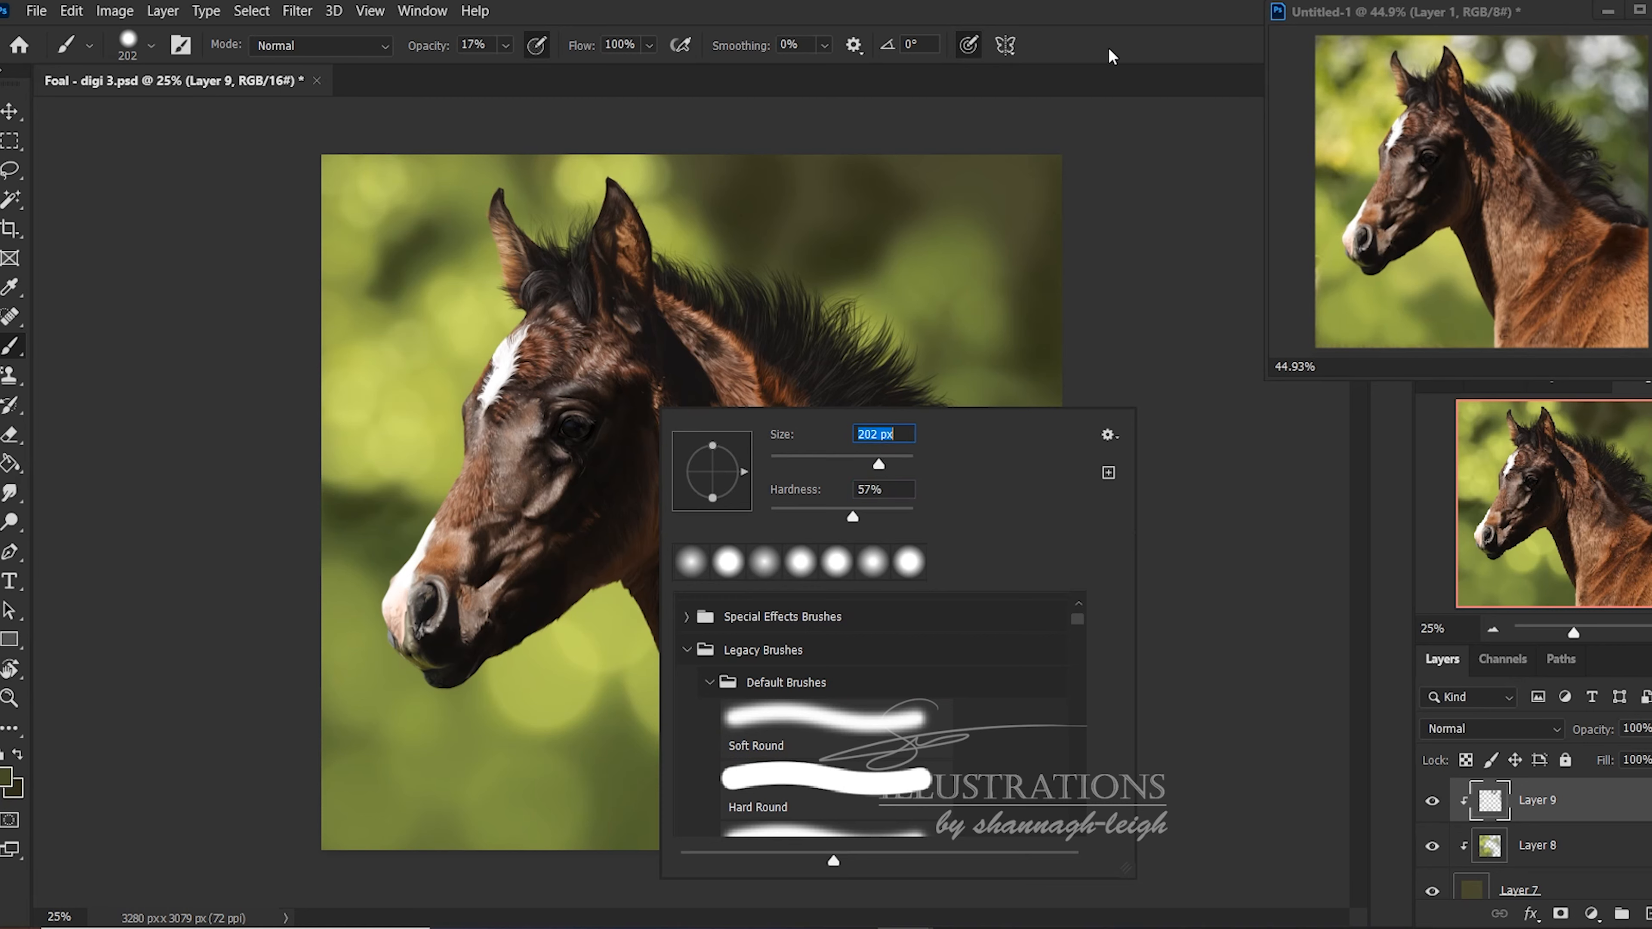
pyautogui.press('Return')
# Change the foreground colour to pale yellow-green #edf89d, starting from a colour sampled before the face
pyautogui.click(6, 778)
pyautogui.click(374, 398)
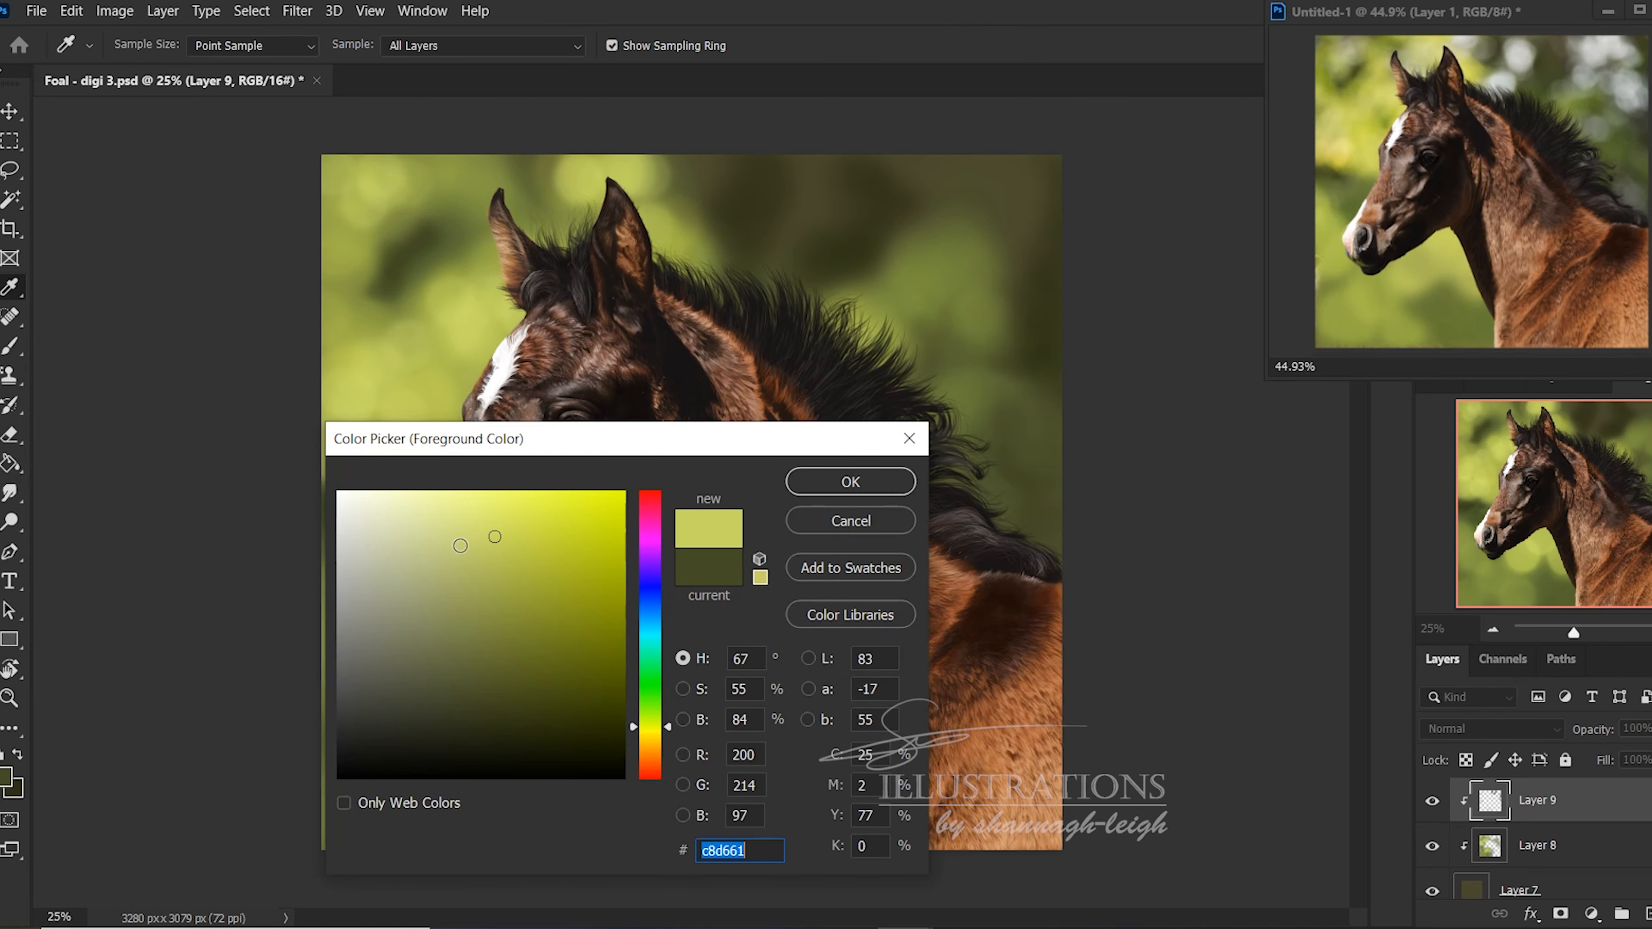
pyautogui.click(432, 513)
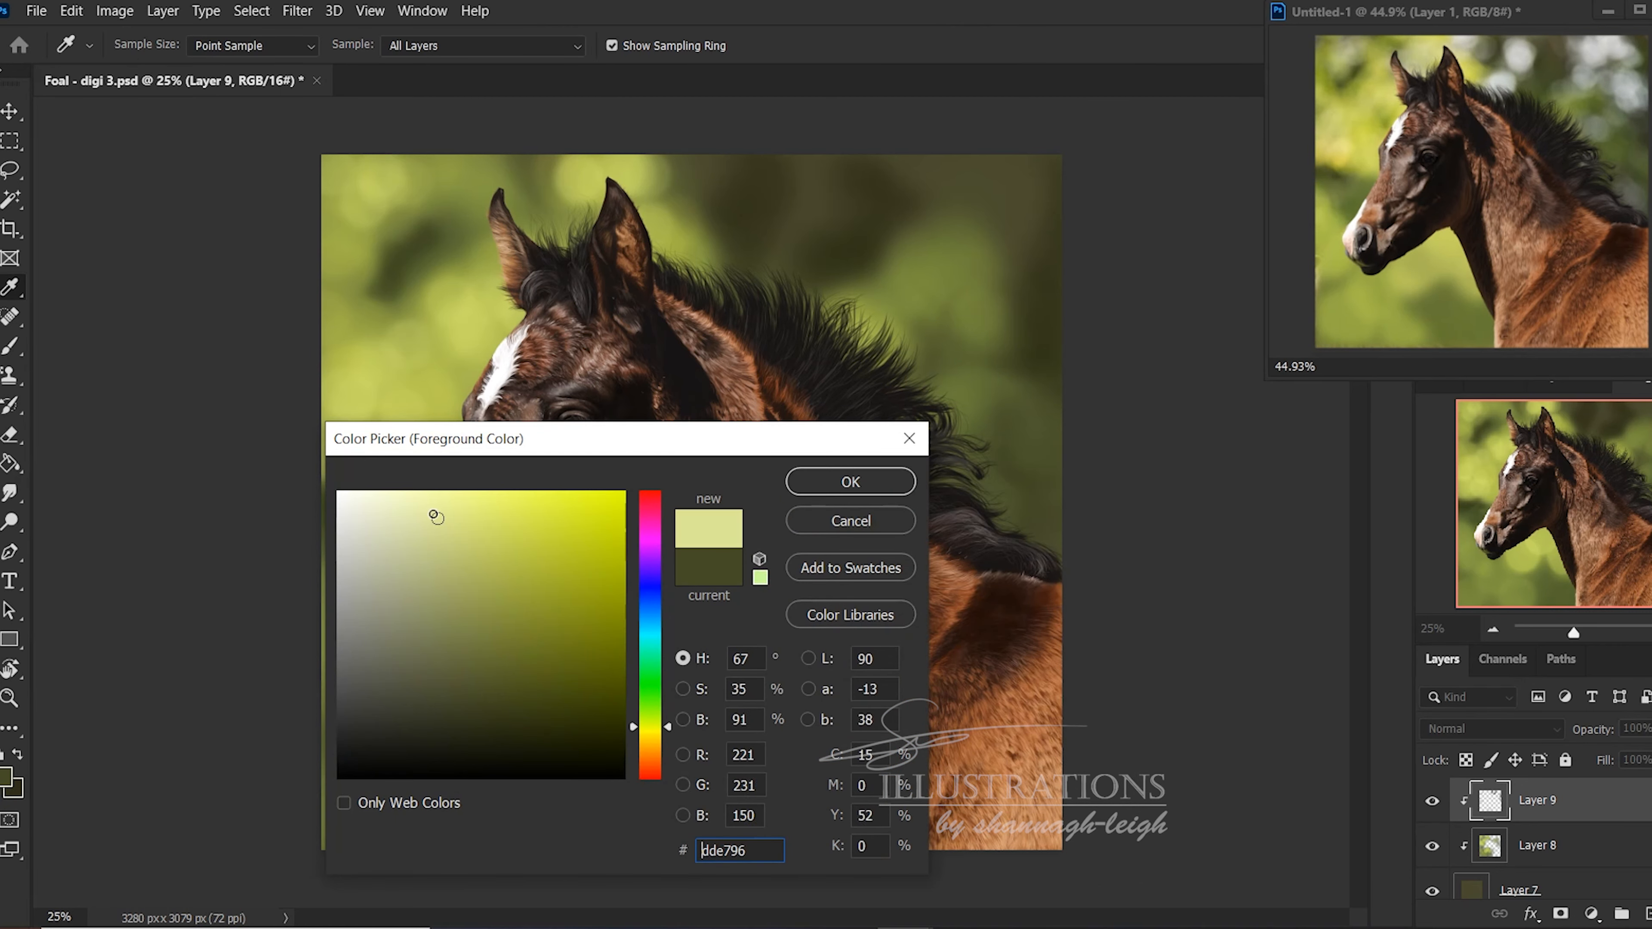
pyautogui.click(851, 482)
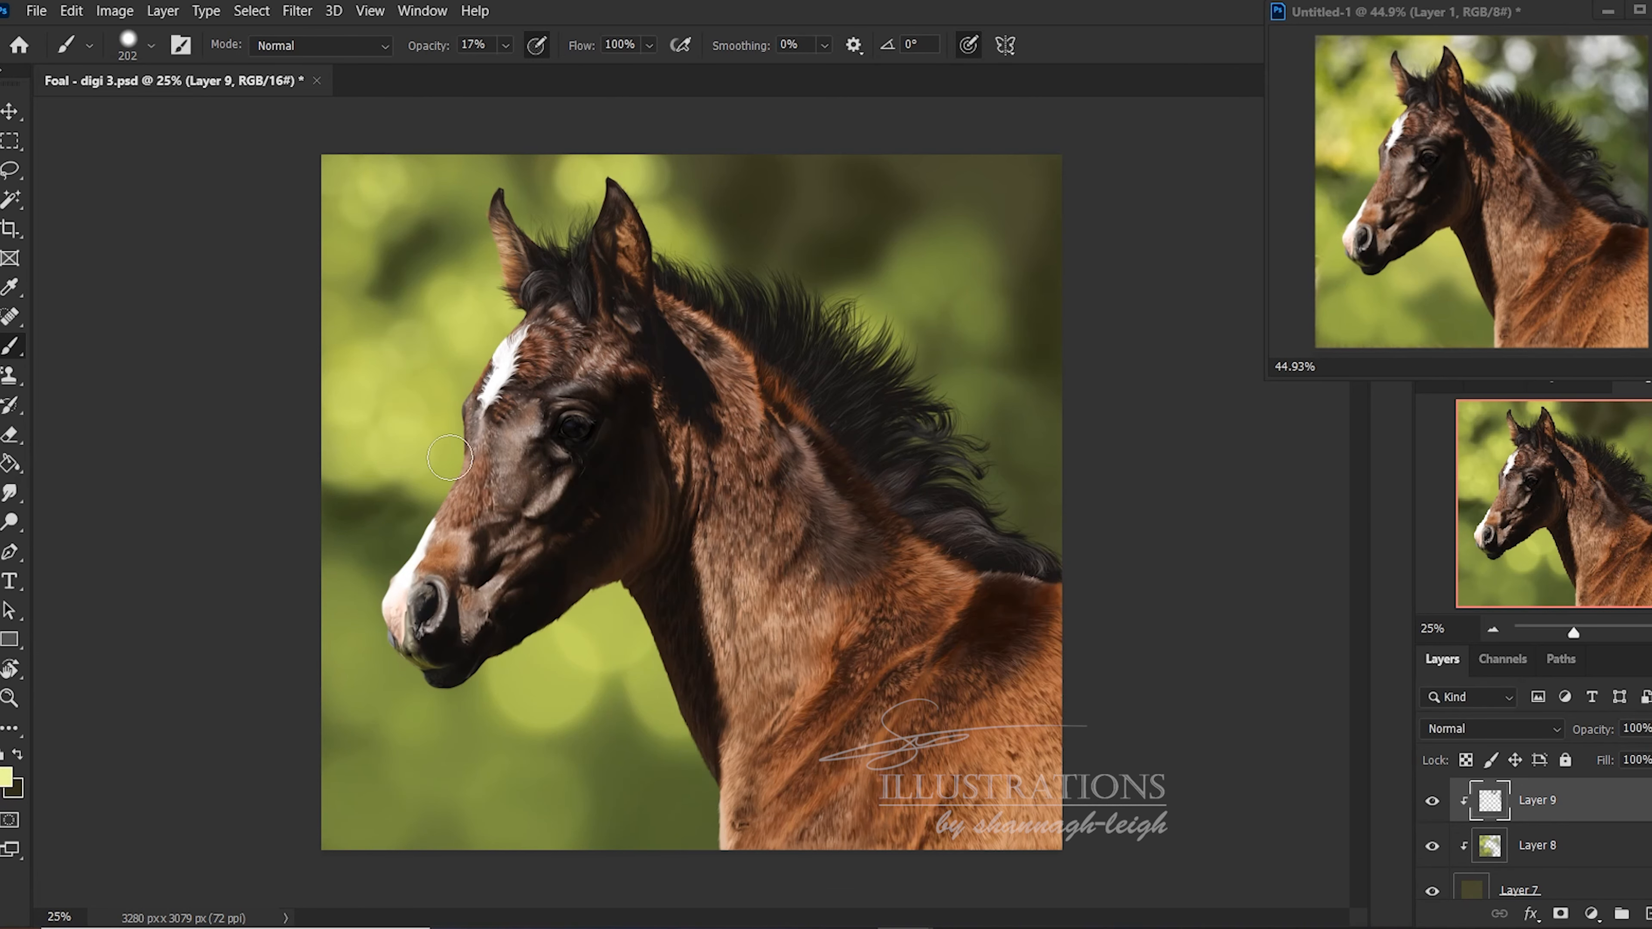
# With brush opacity at 46% and pressure control for size off, dab pale light spots before the face and in the upper-left background
pyautogui.click(506, 47)
pyautogui.moveTo(526, 70); pyautogui.dragTo(530, 70)
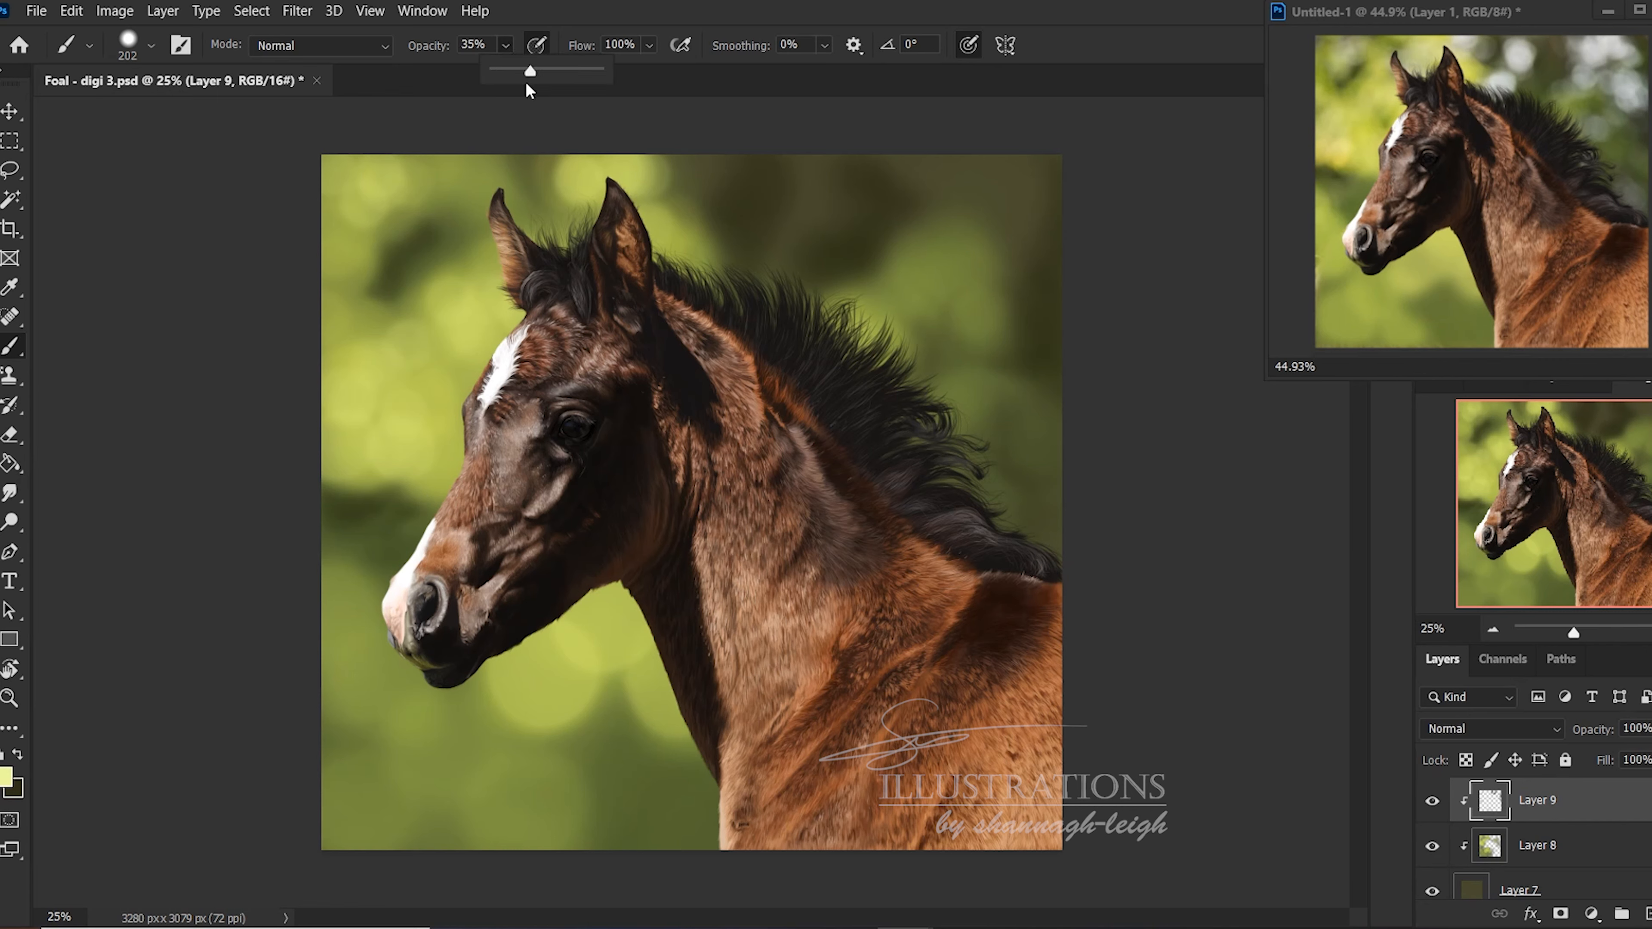
pyautogui.click(400, 440)
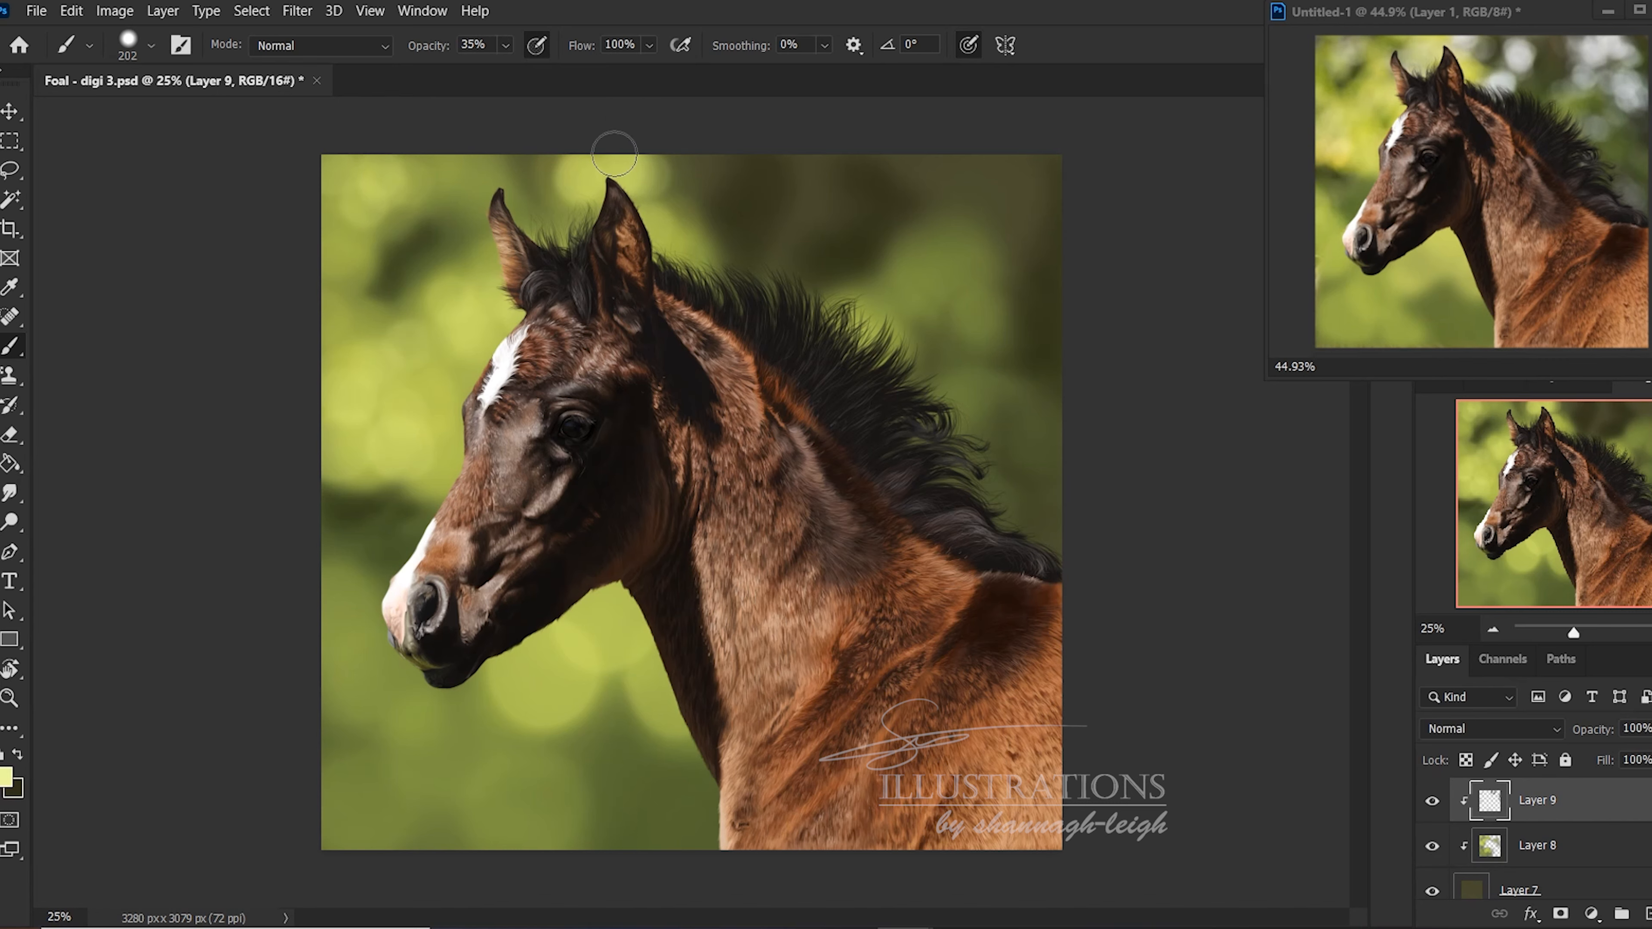
pyautogui.moveTo(507, 46); pyautogui.dragTo(568, 57)
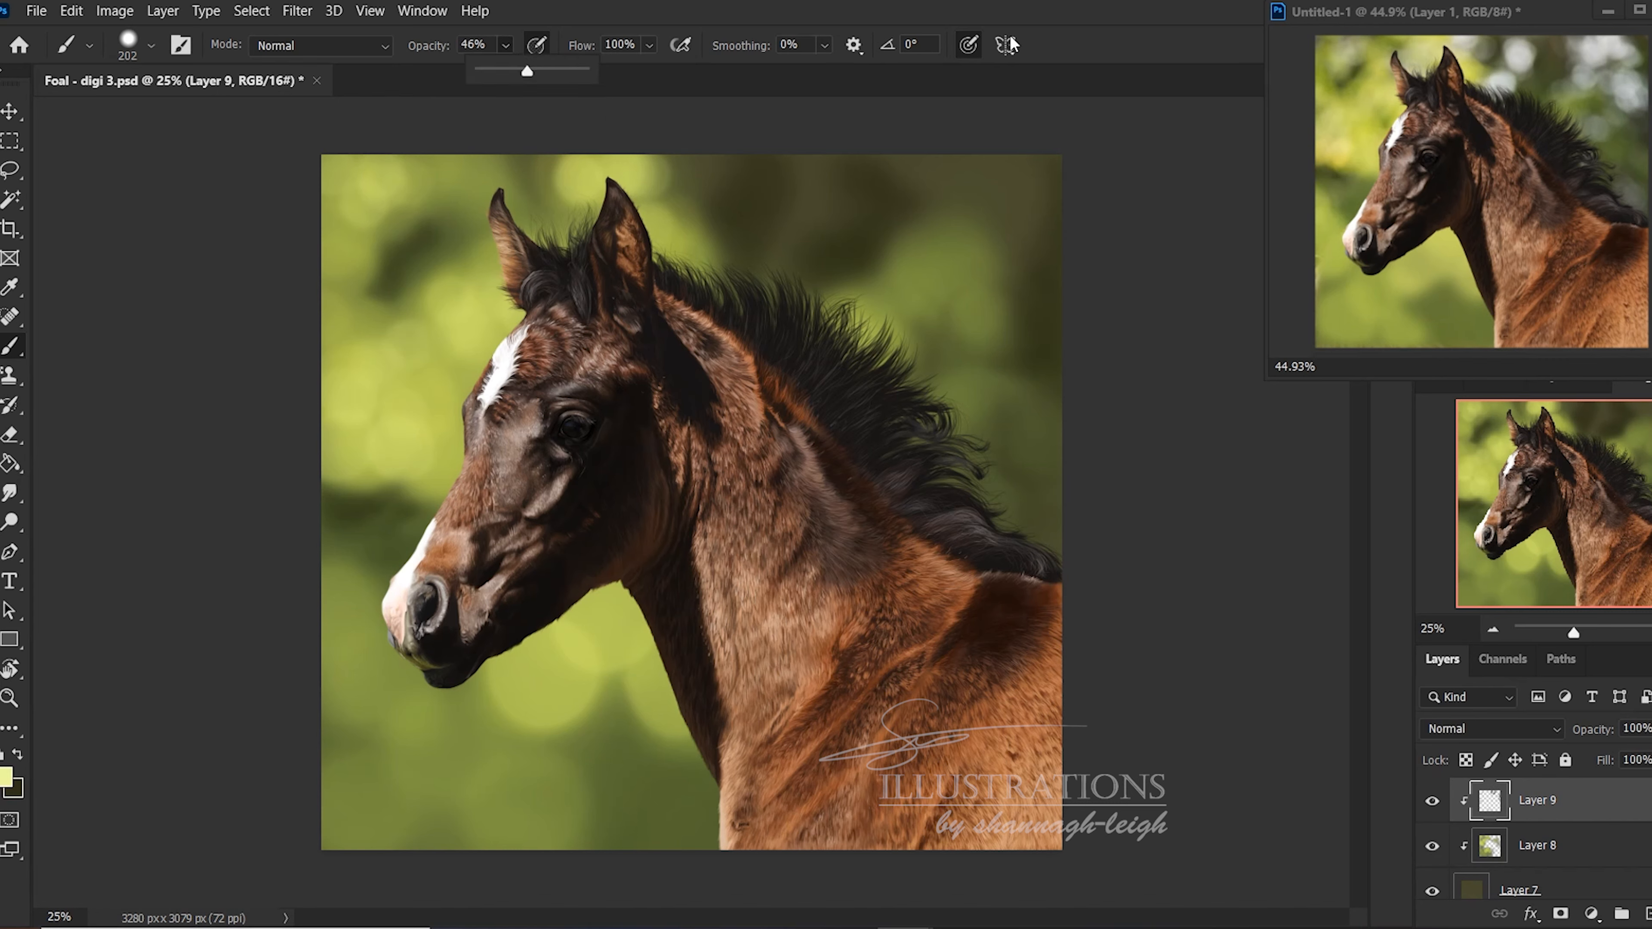
pyautogui.click(966, 49)
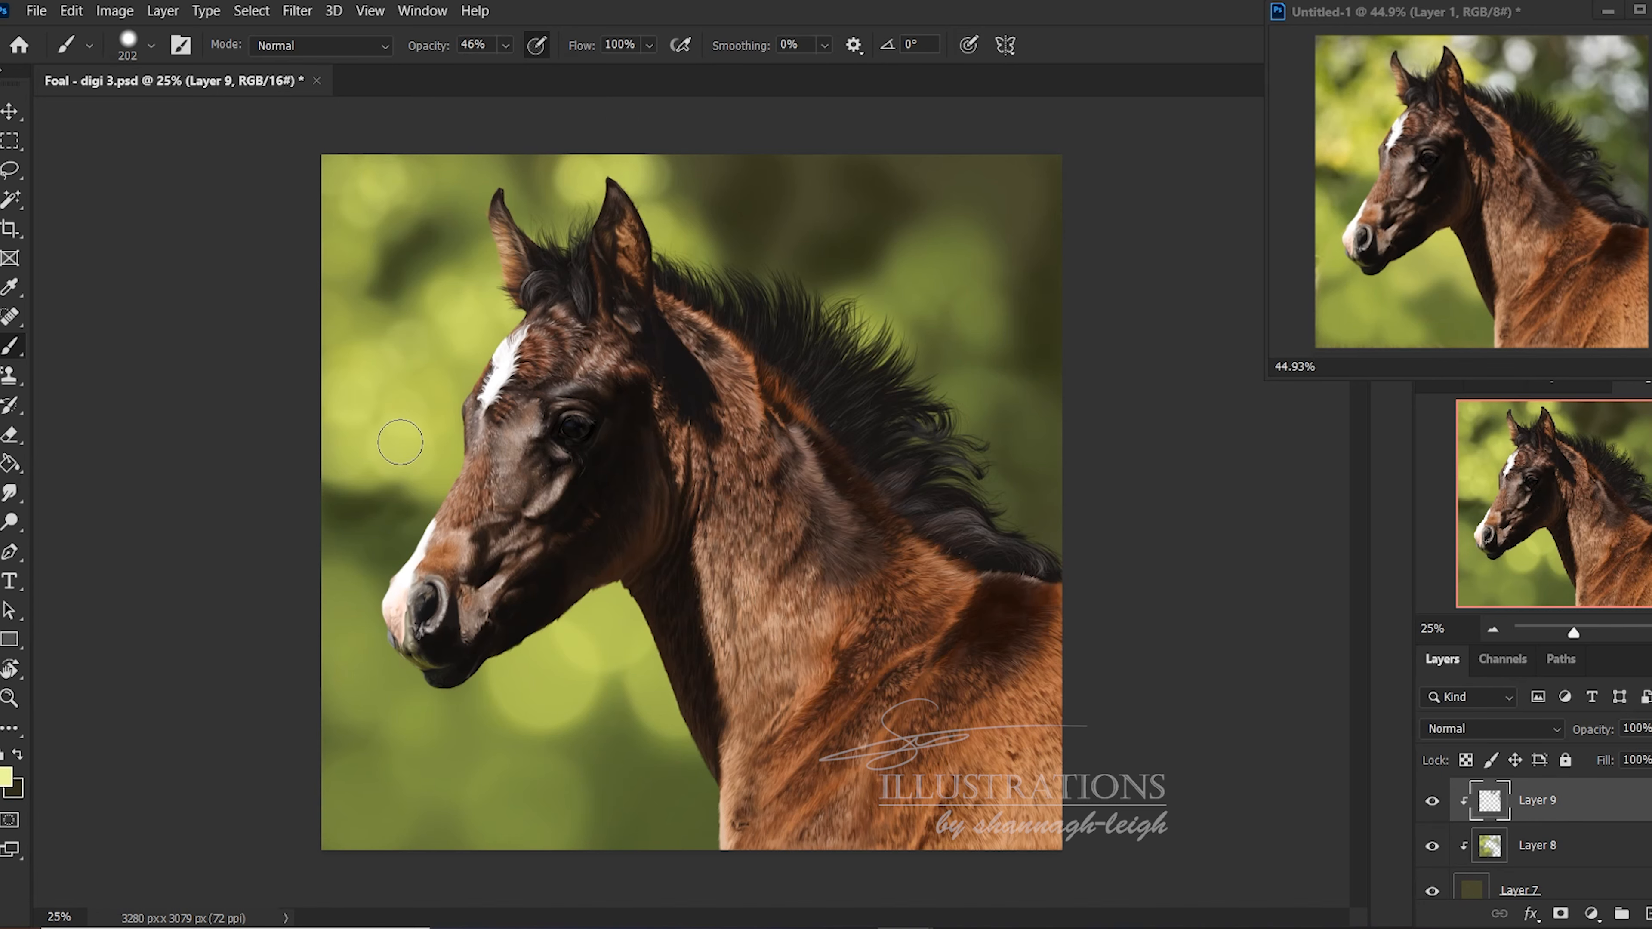
pyautogui.moveTo(400, 442); pyautogui.dragTo(412, 437)
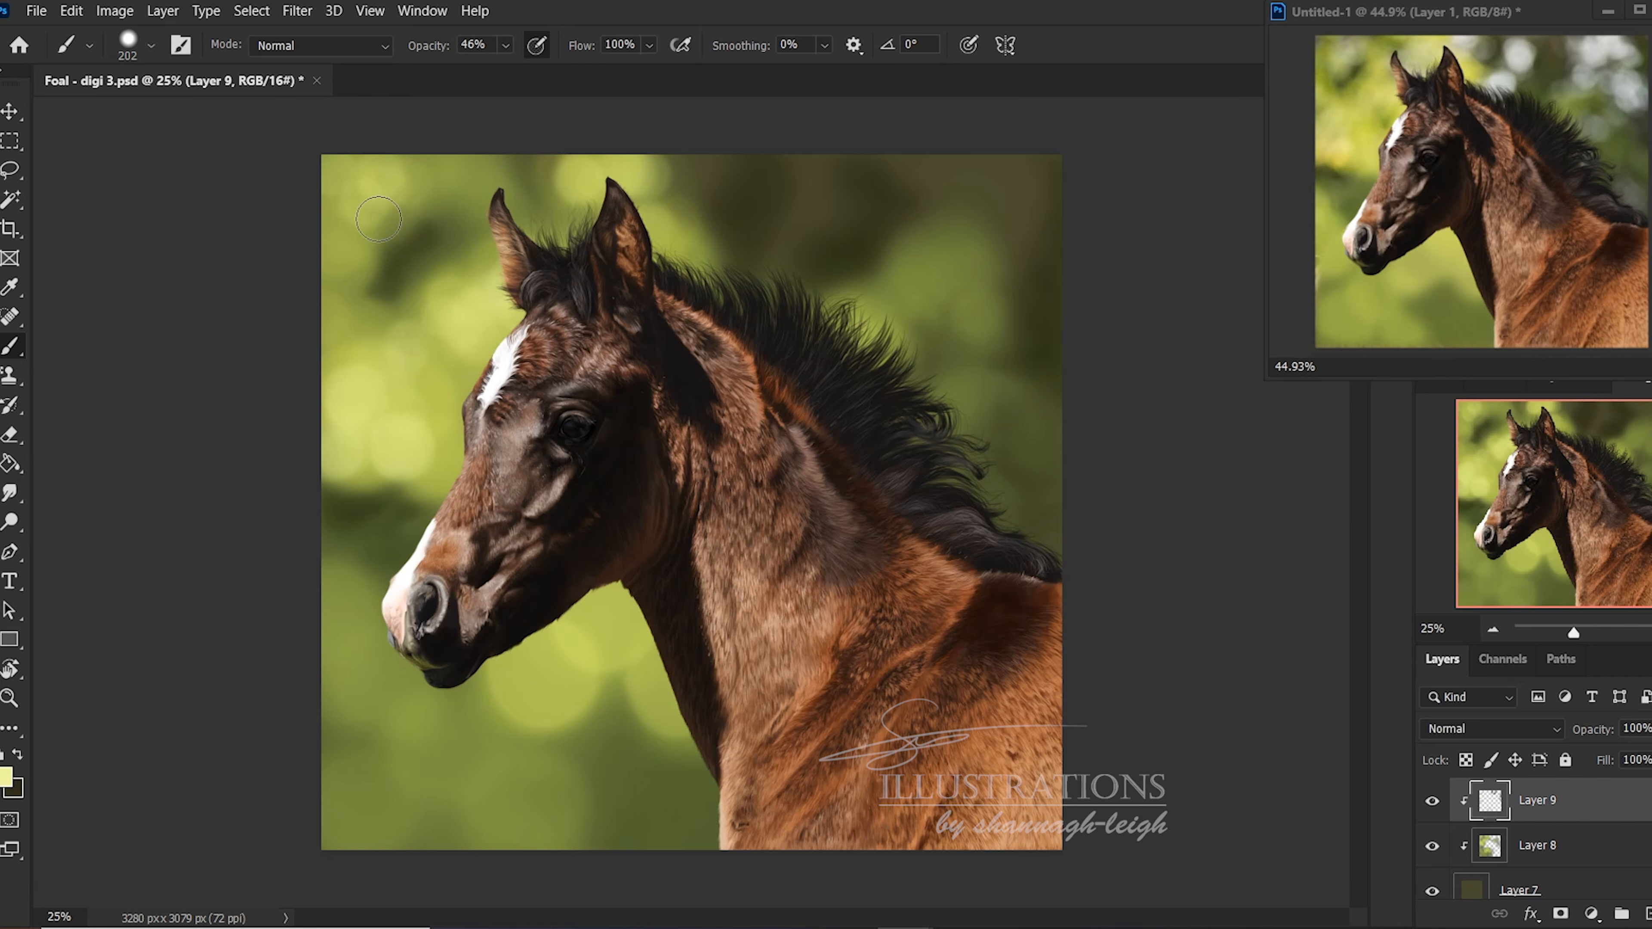
pyautogui.moveTo(371, 189)
pyautogui.mouseDown()
pyautogui.moveTo(396, 164)
pyautogui.moveTo(418, 212)
pyautogui.moveTo(426, 167)
pyautogui.moveTo(459, 142)
pyautogui.mouseUp()
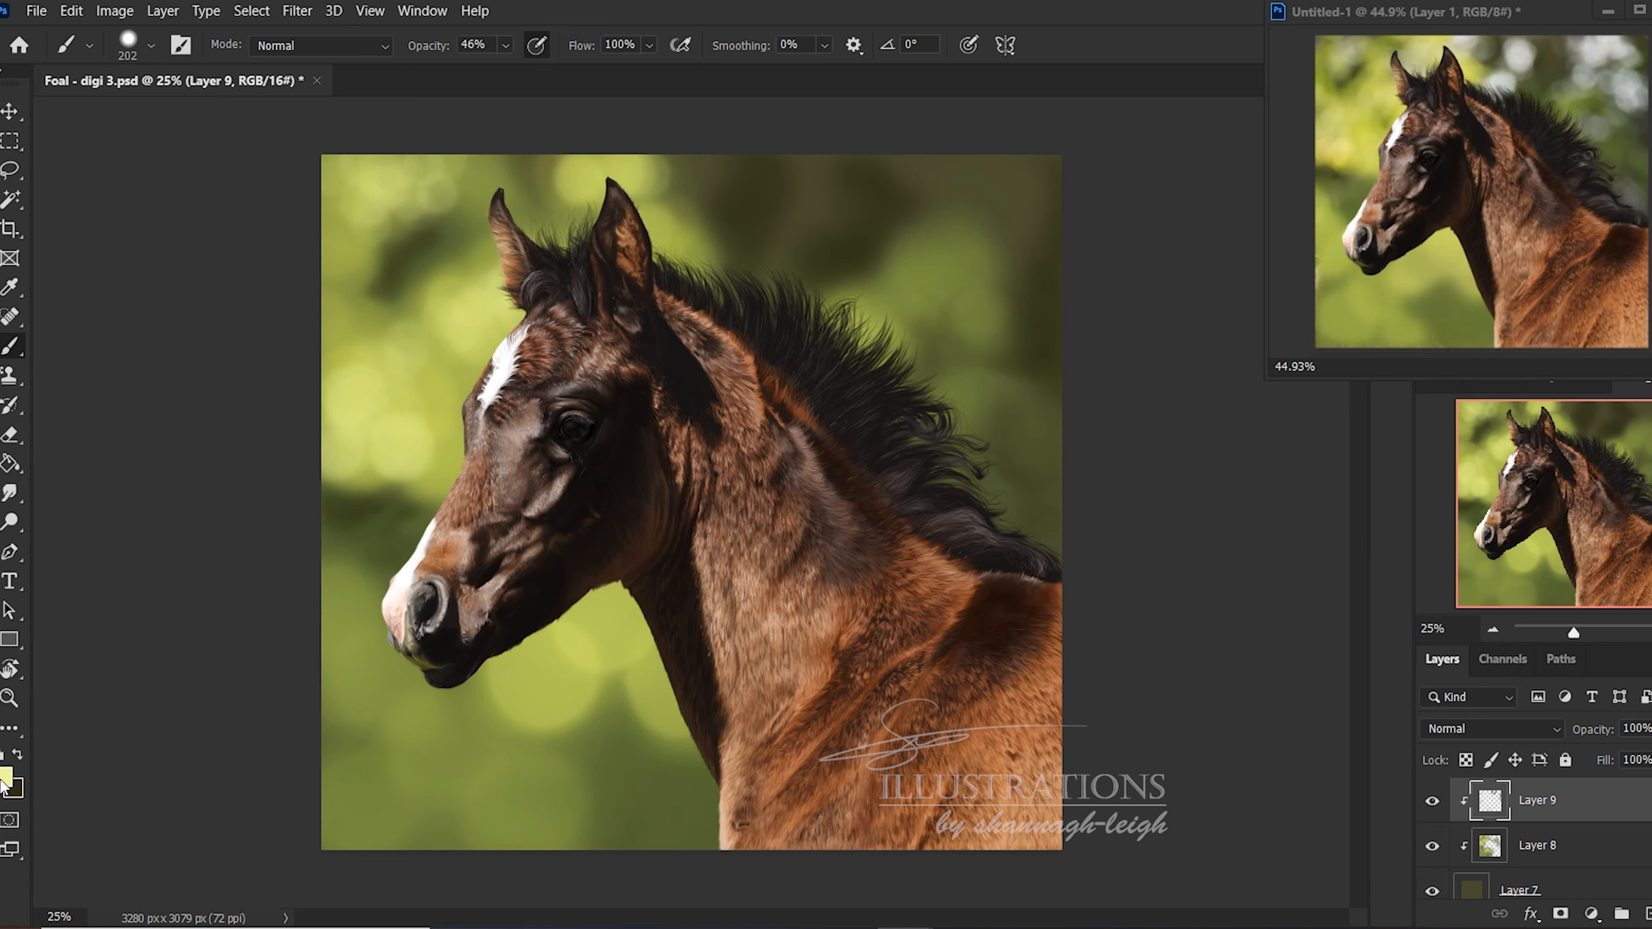
# Change the foreground colour to dark grey #575851, starting from the olive sampled beside the mane
pyautogui.click(6, 777)
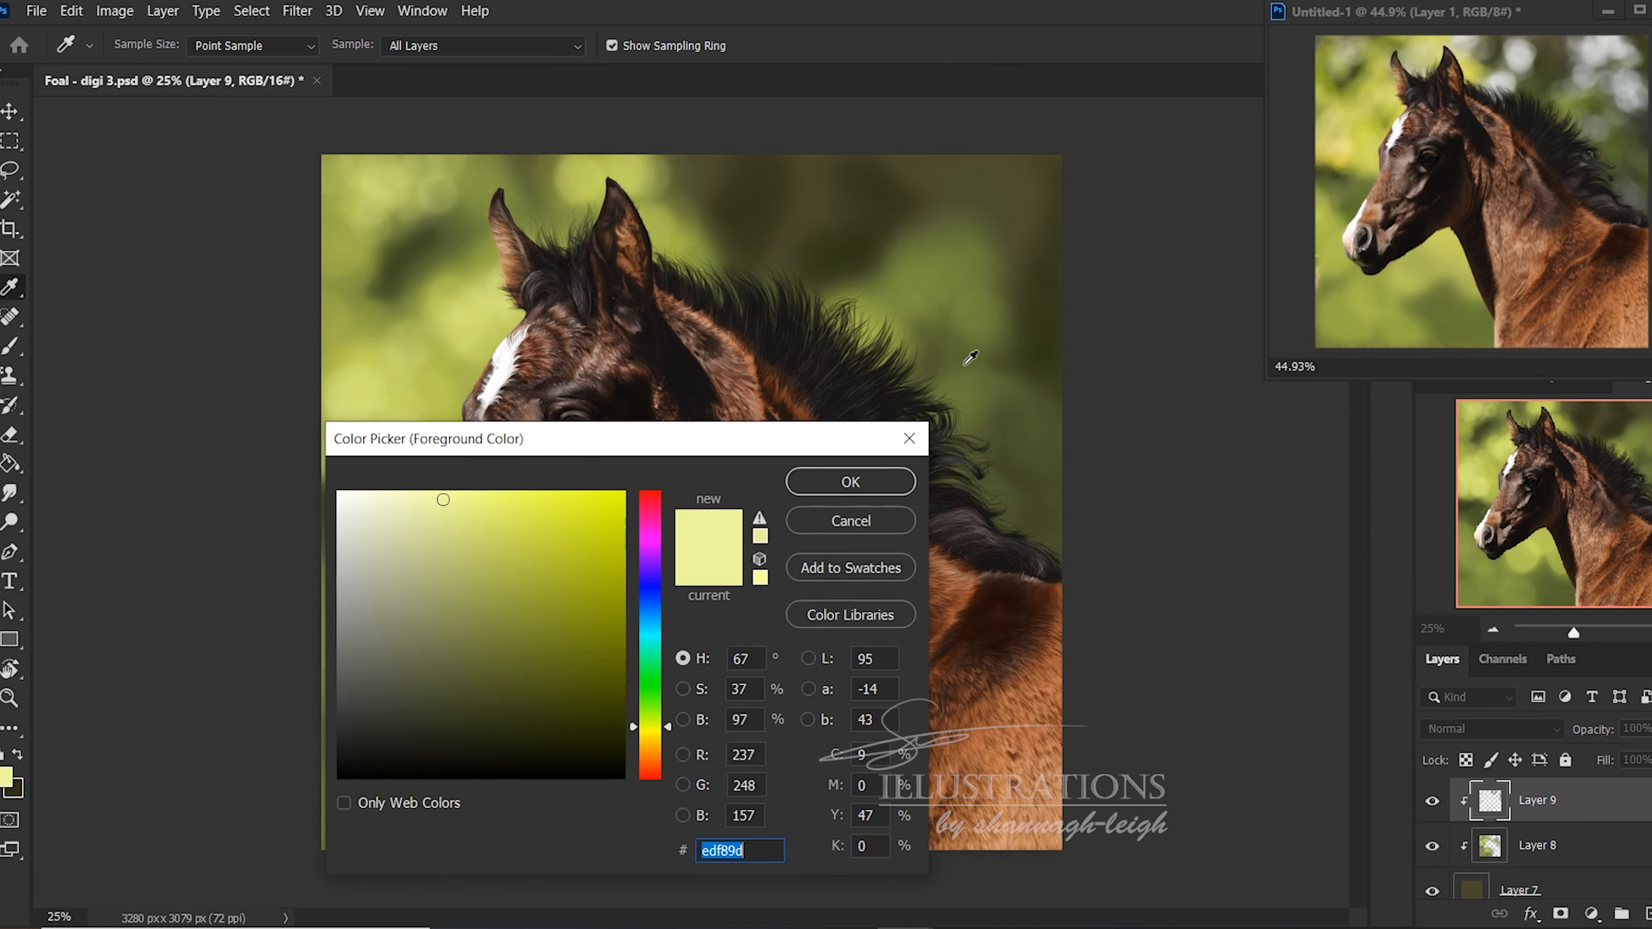
pyautogui.click(950, 354)
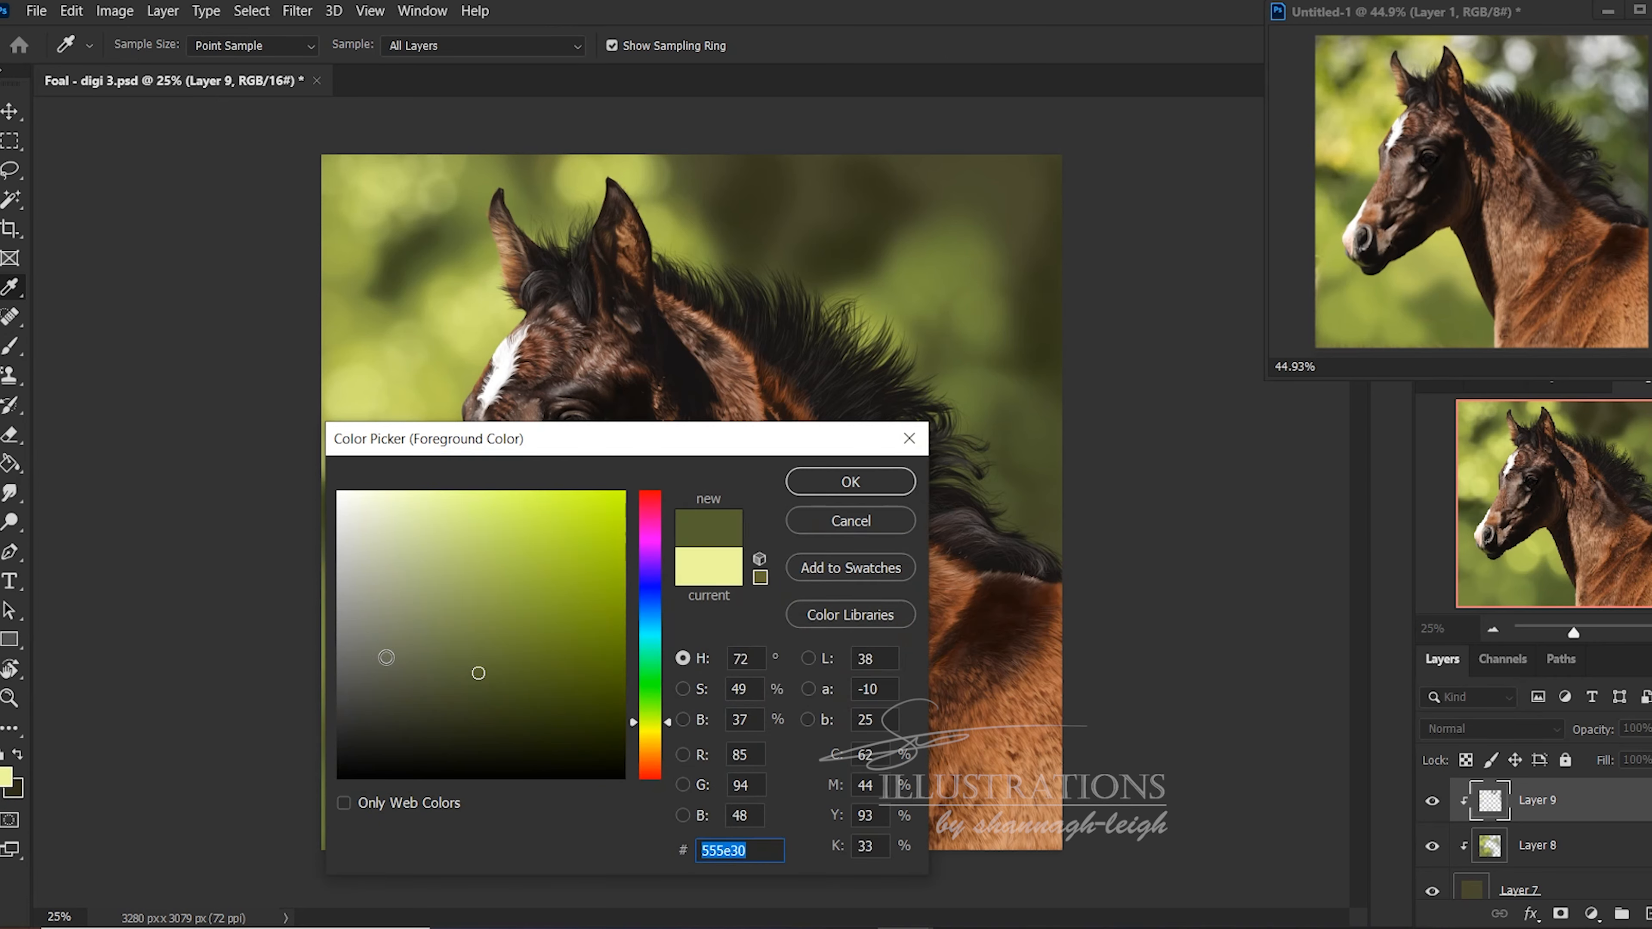
pyautogui.click(368, 659)
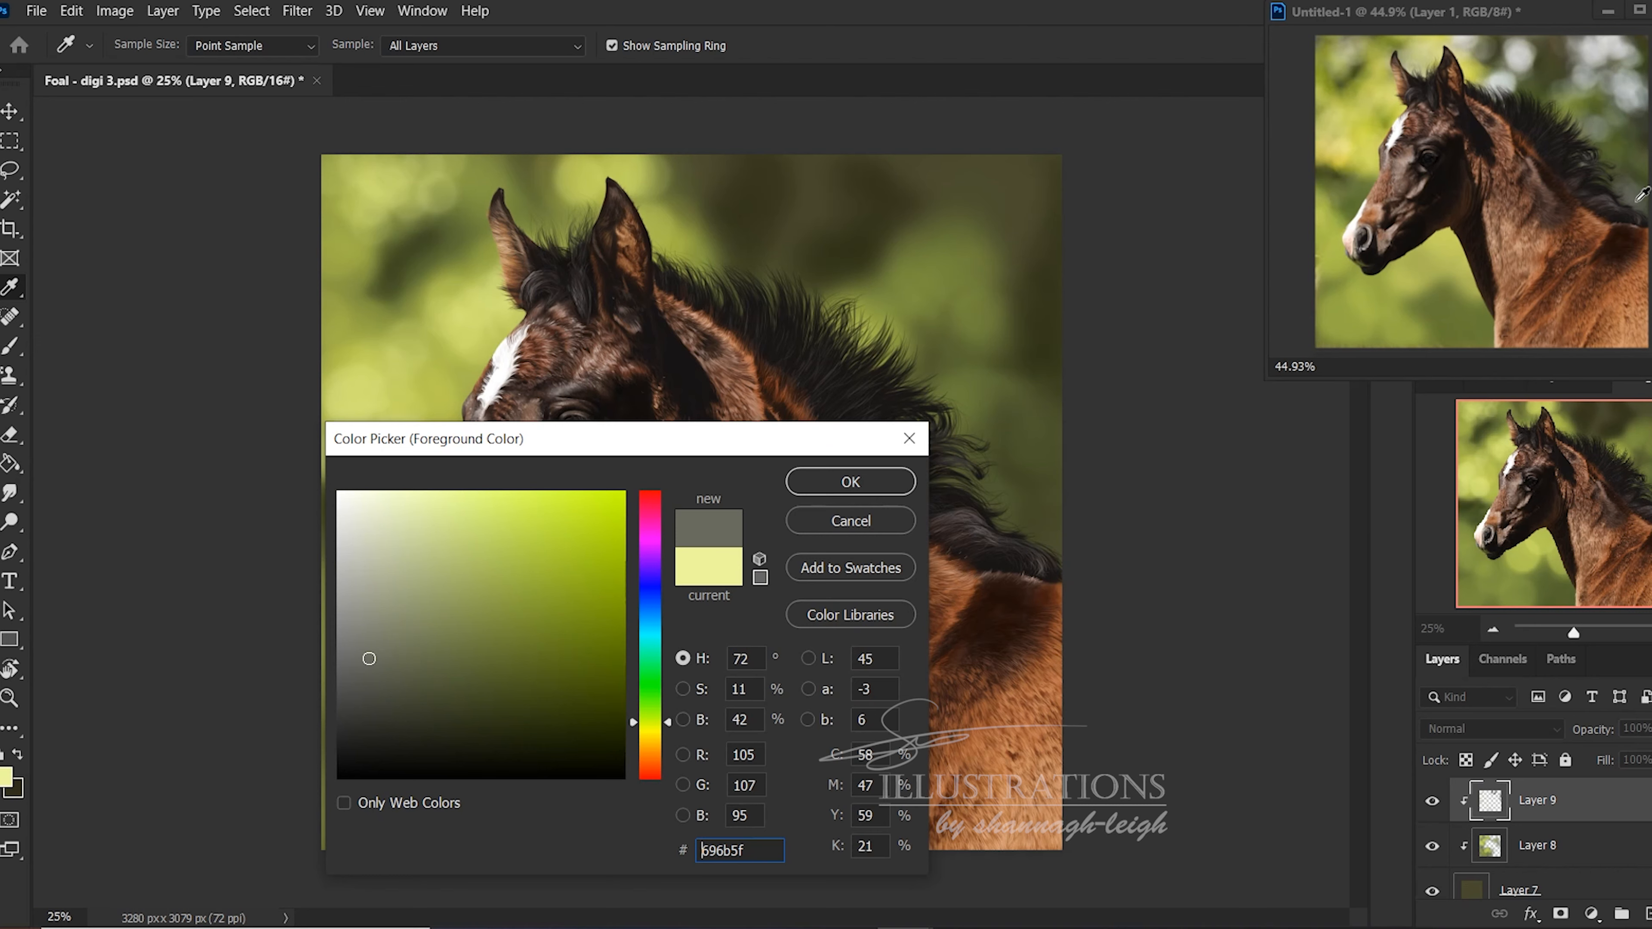
pyautogui.click(360, 680)
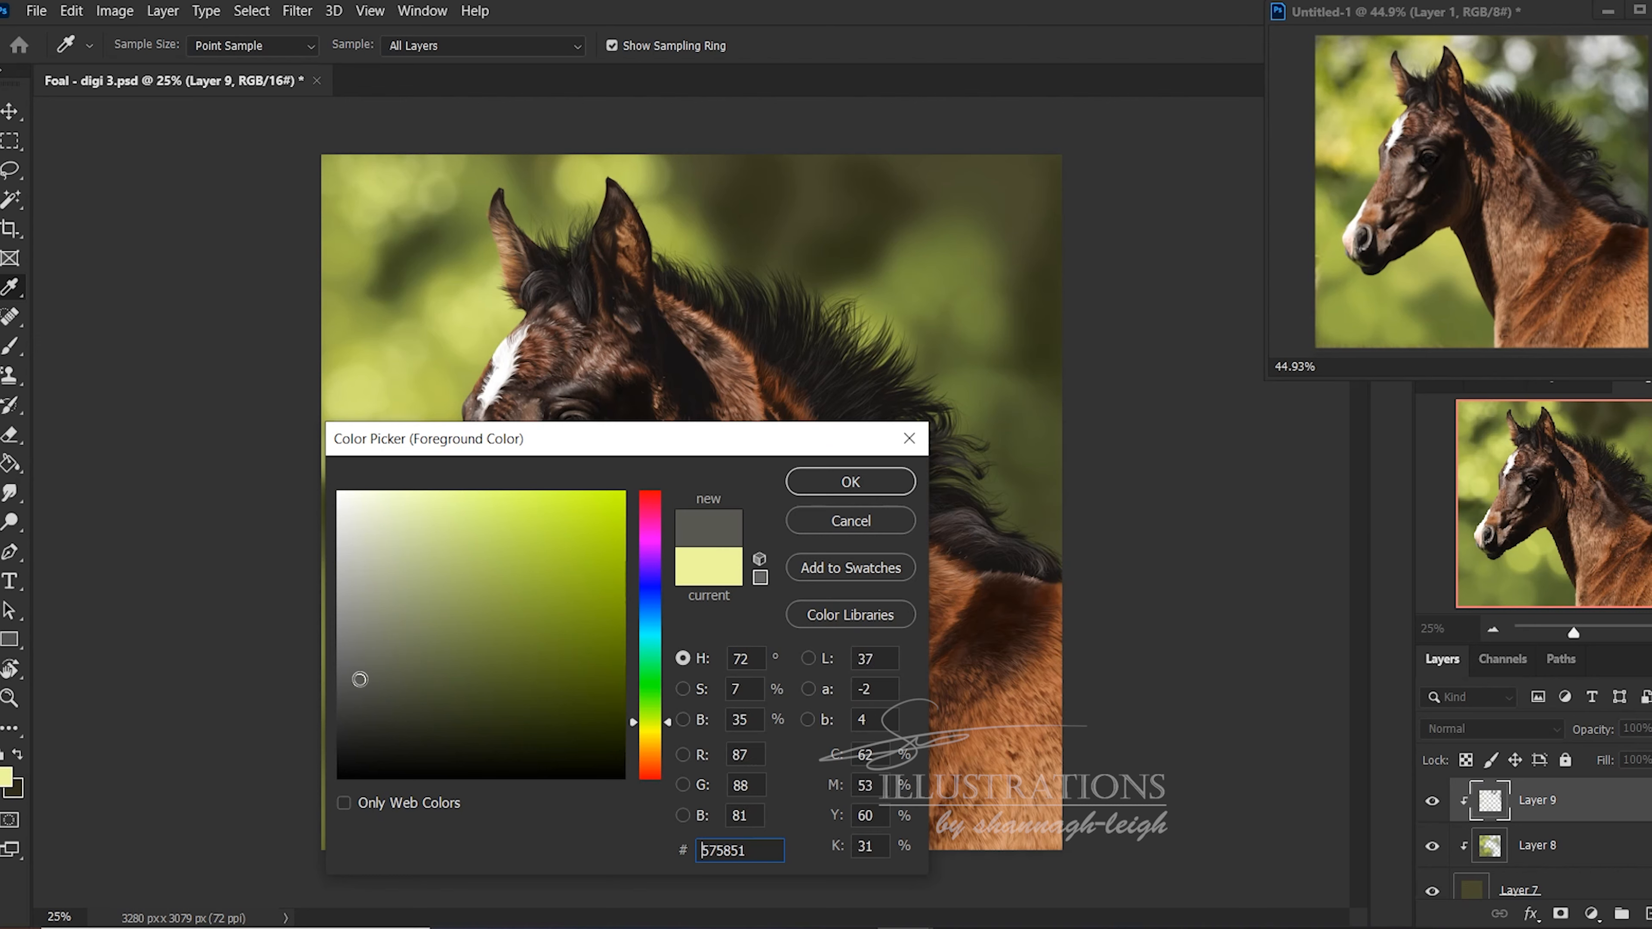
pyautogui.click(835, 484)
pyautogui.press('b')
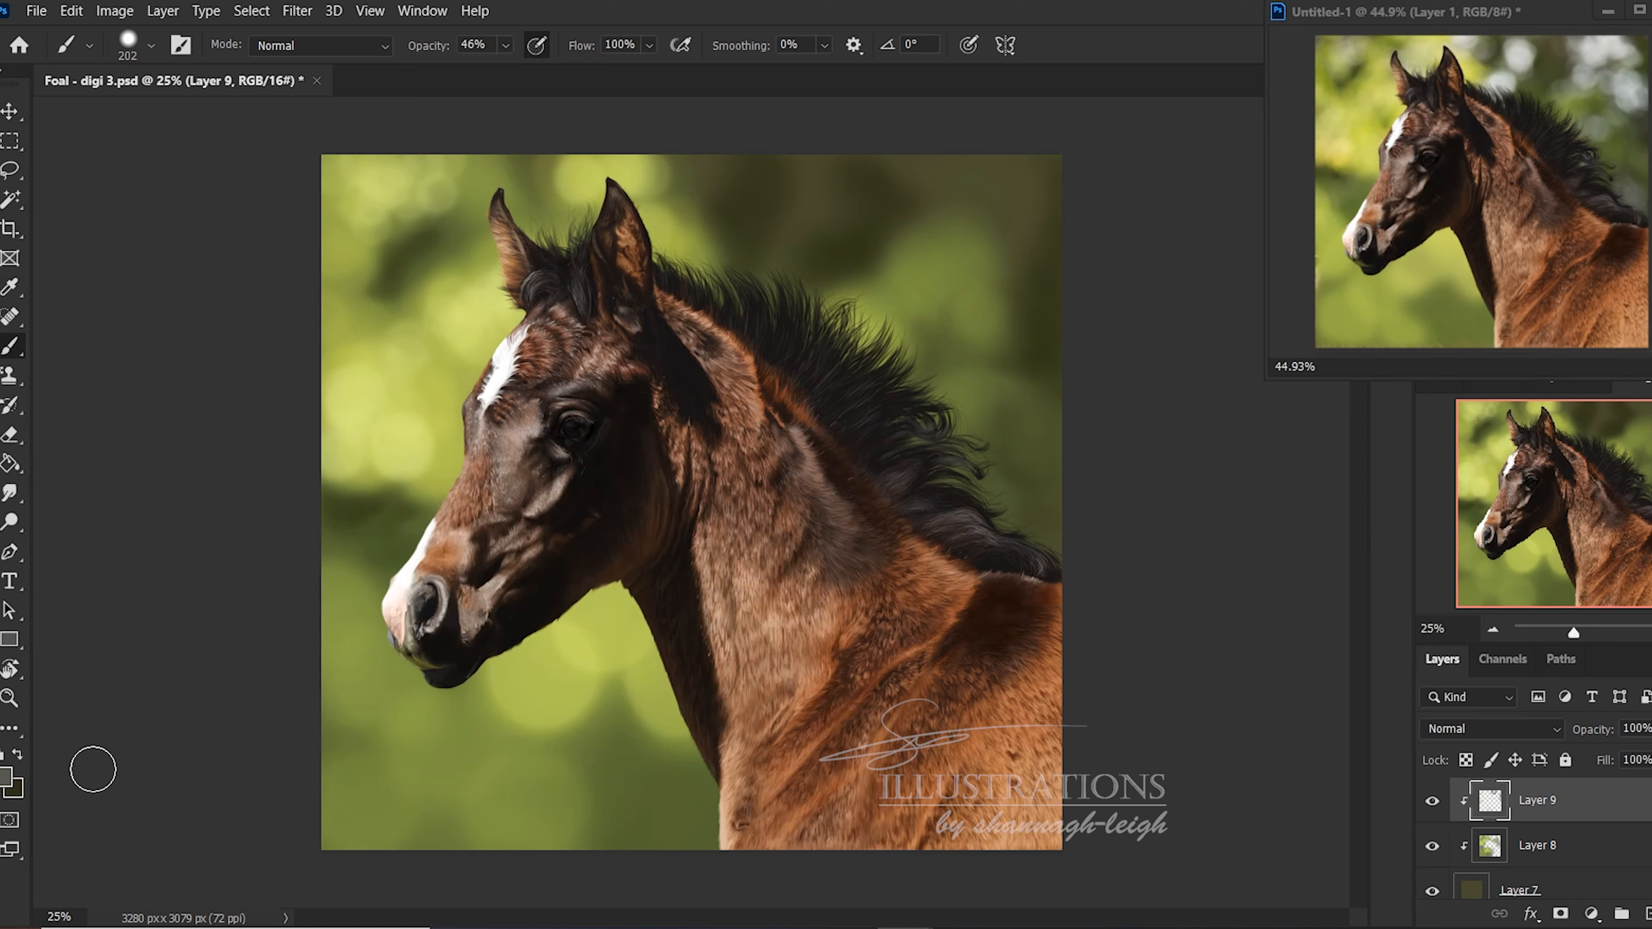
# Set the background colour to light grey #d1d3ca
pyautogui.click(16, 795)
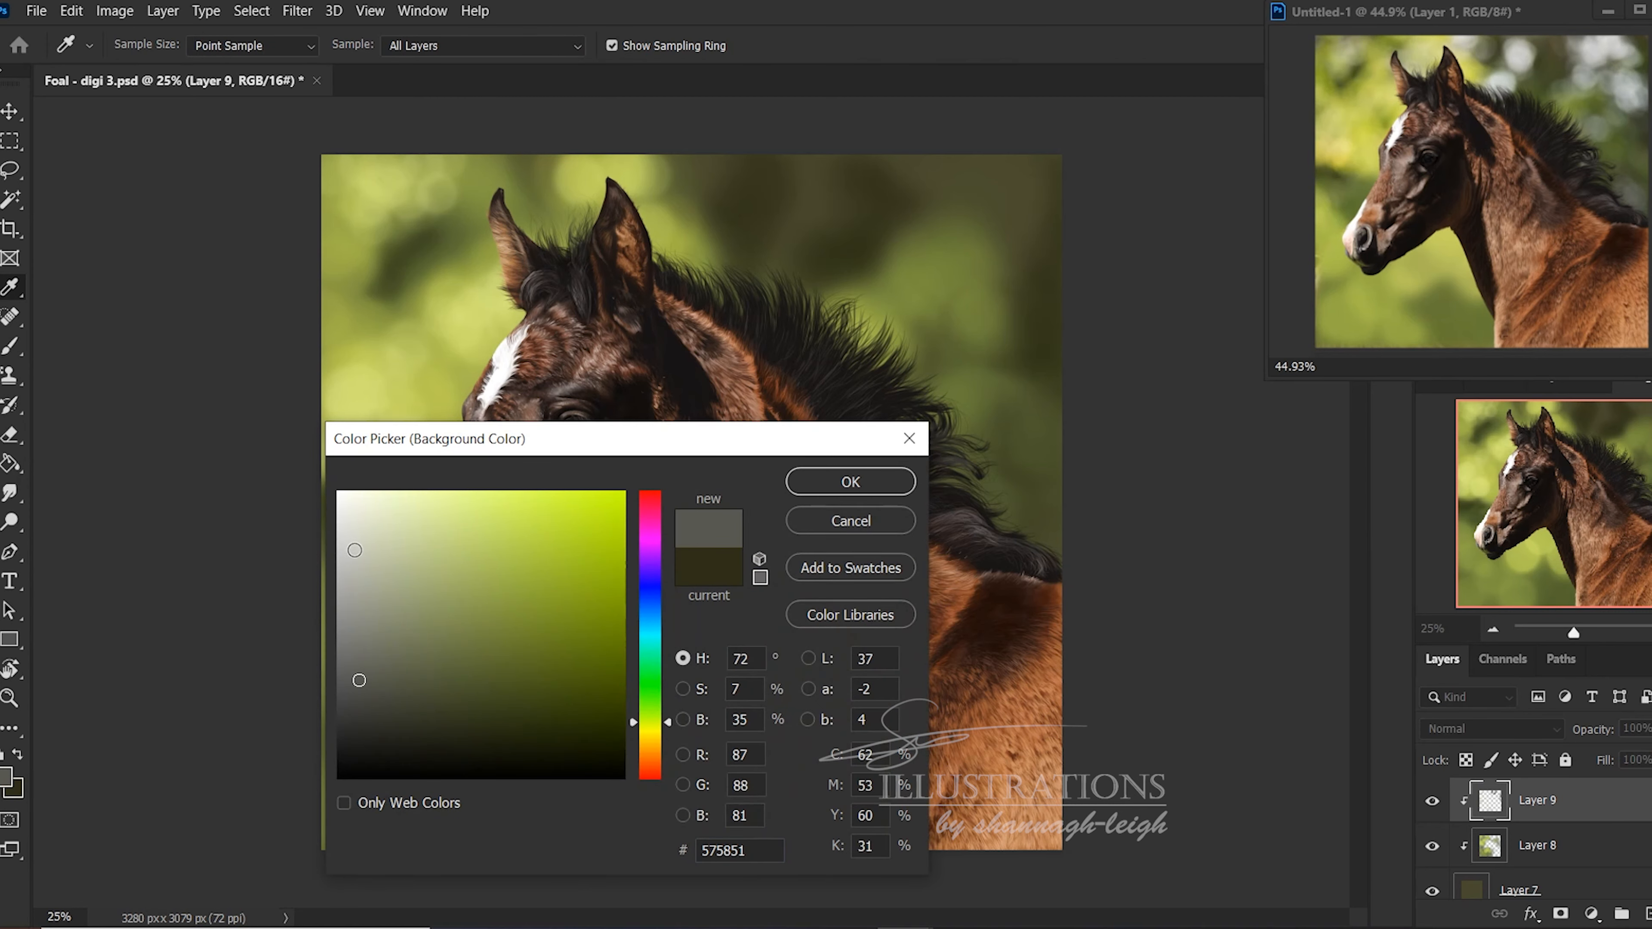
pyautogui.click(355, 553)
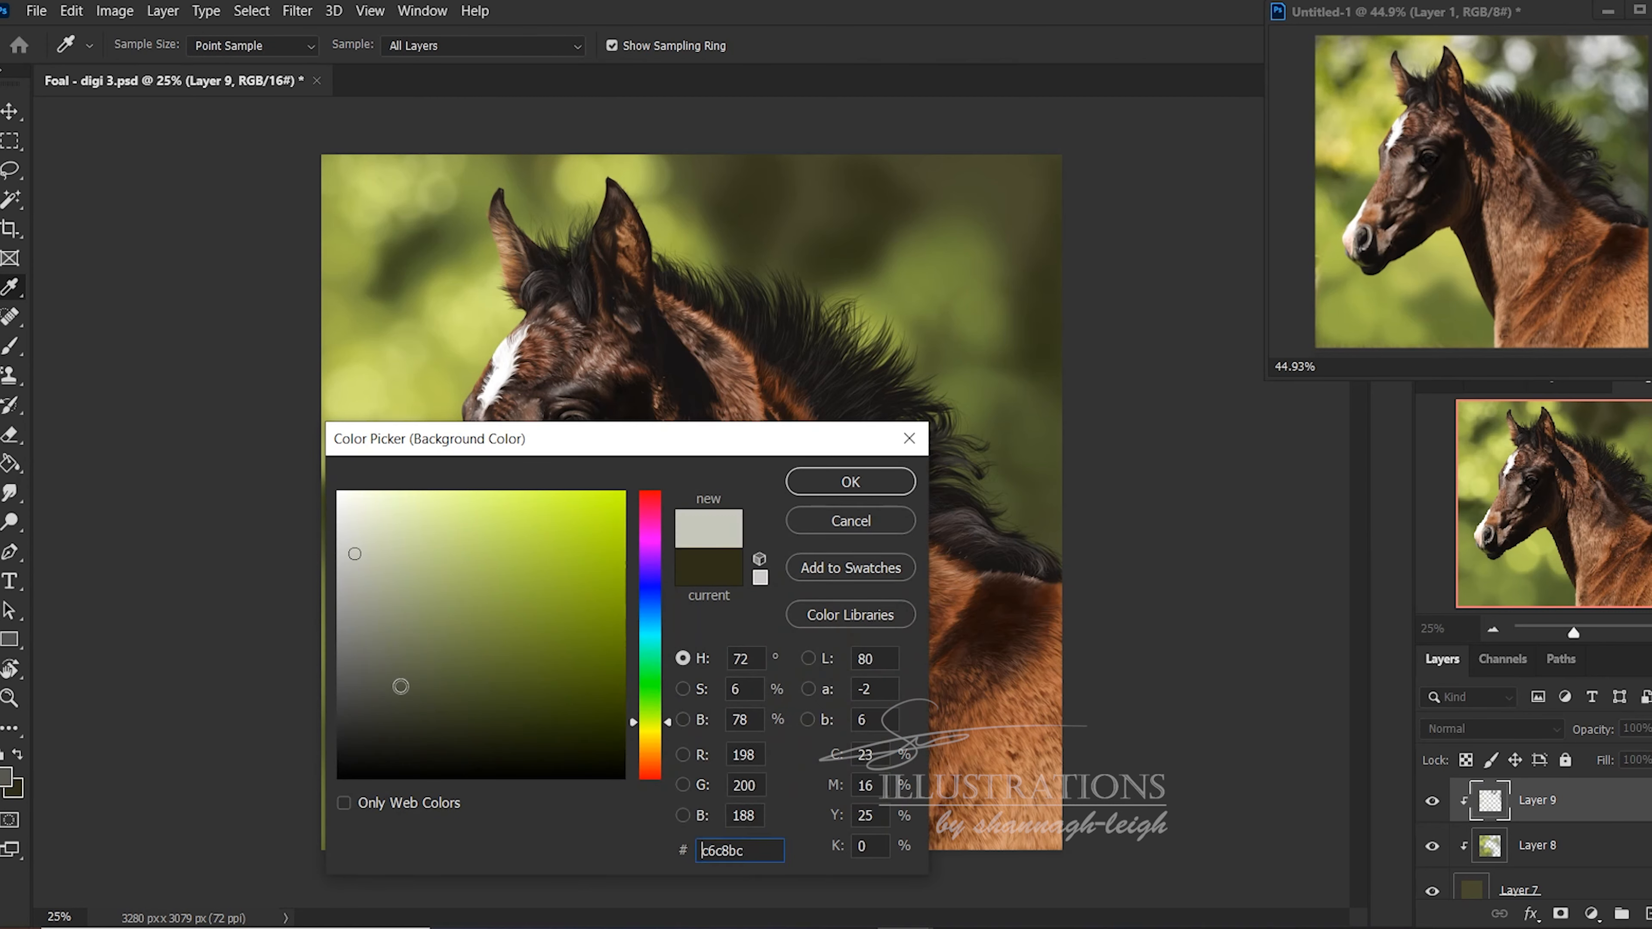
pyautogui.click(835, 484)
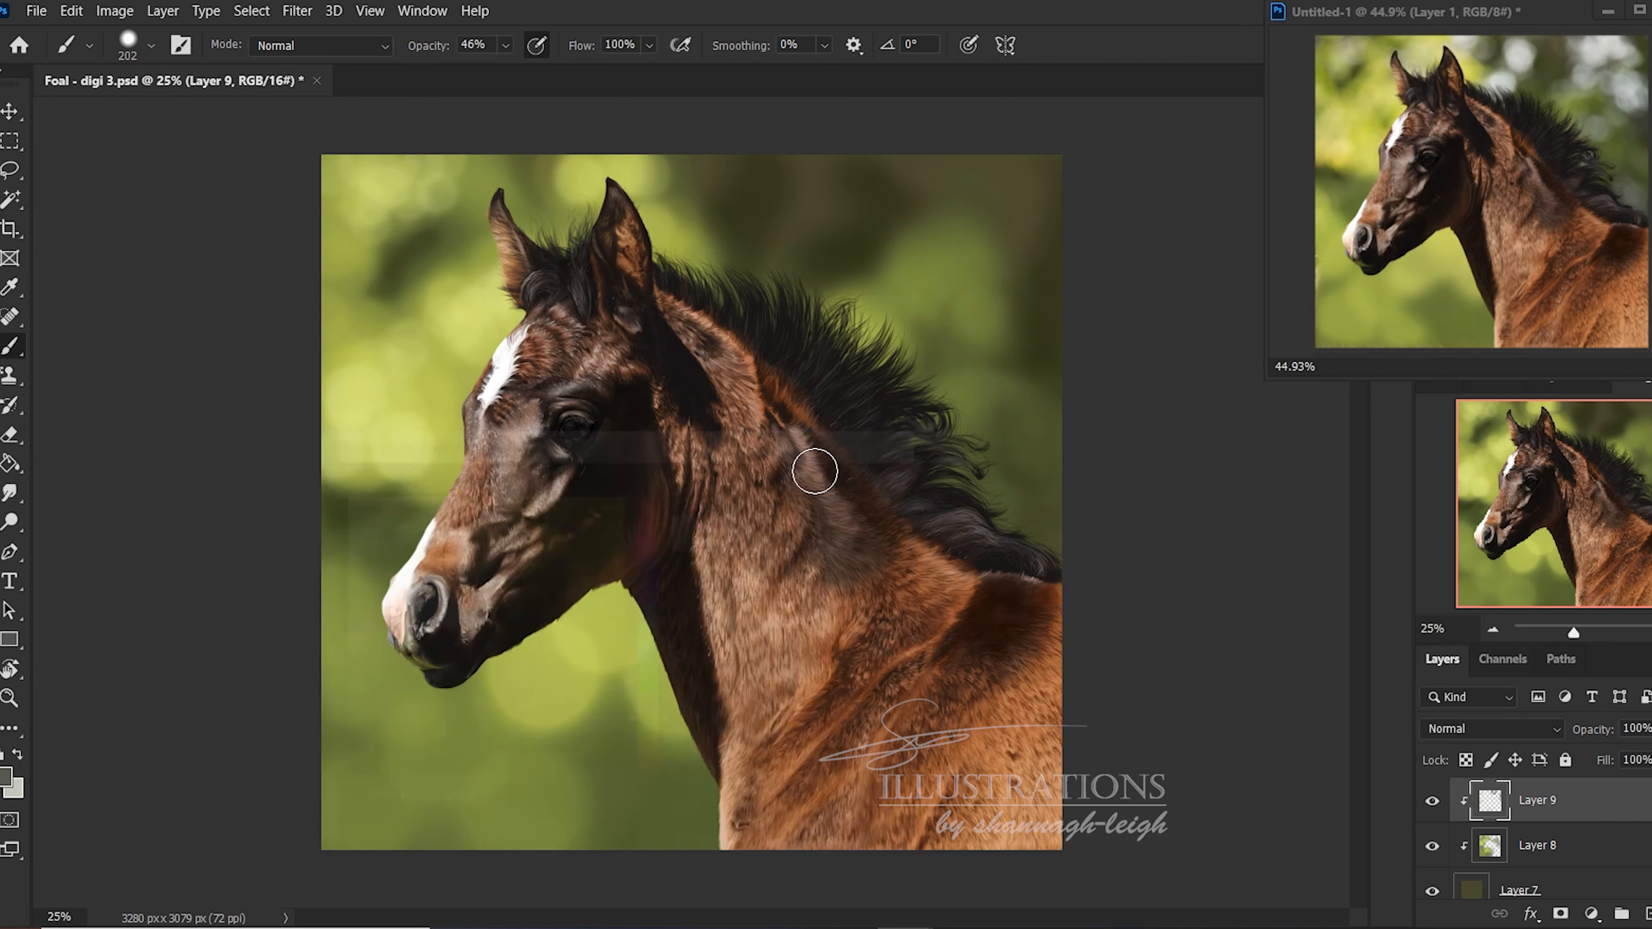
pyautogui.click(16, 795)
pyautogui.click(349, 541)
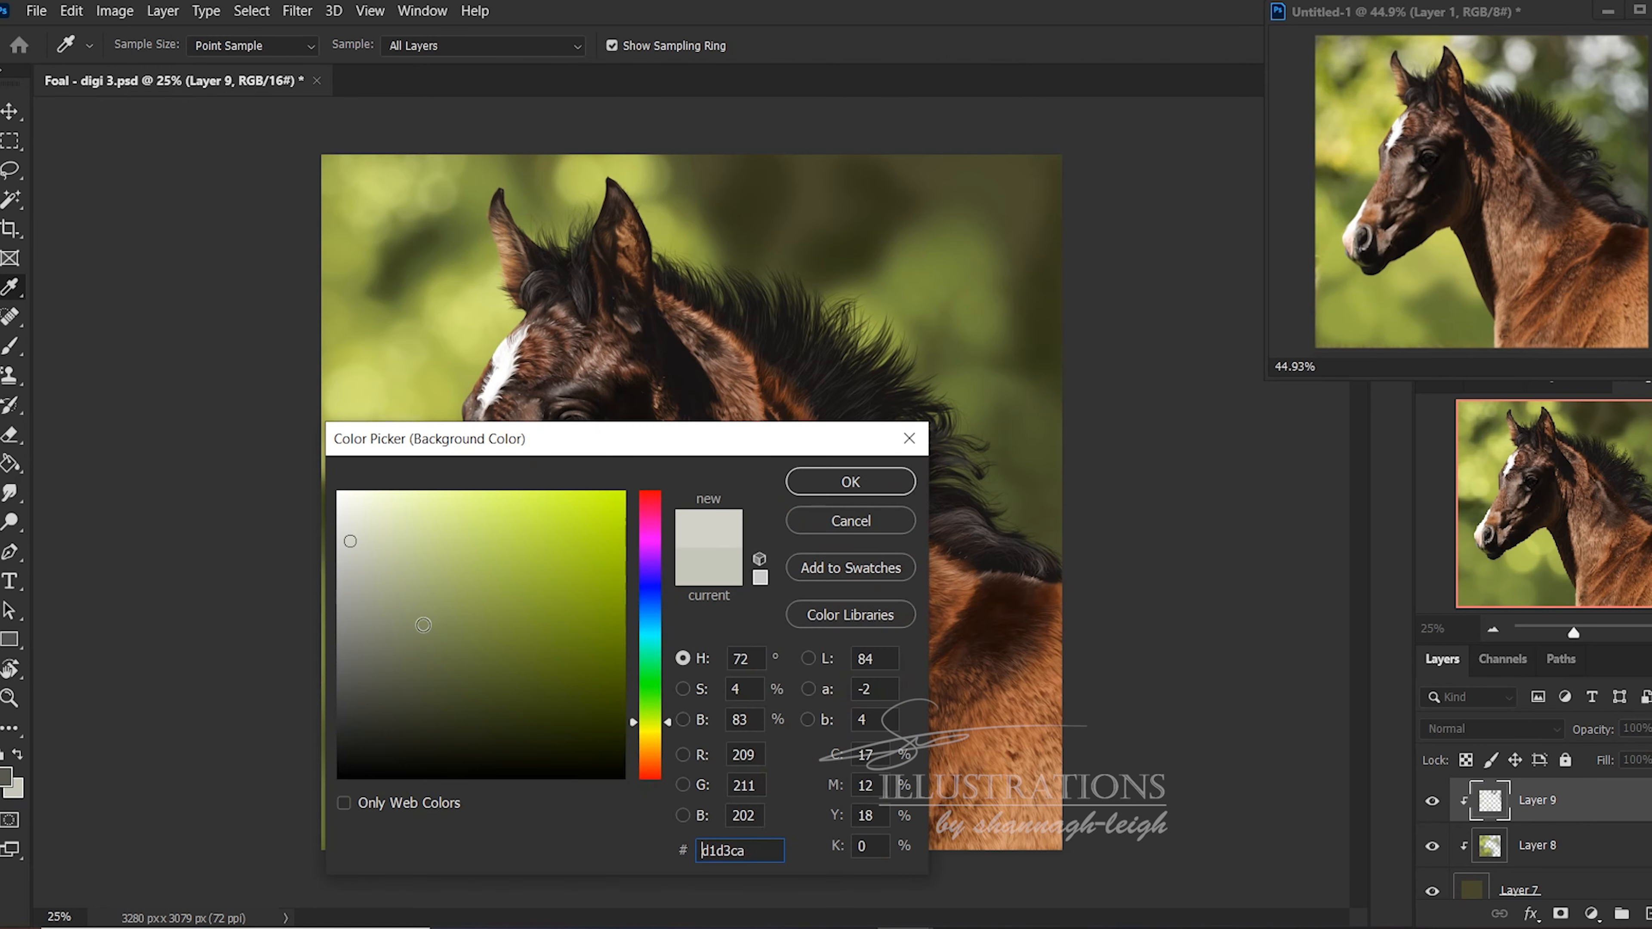
pyautogui.click(841, 484)
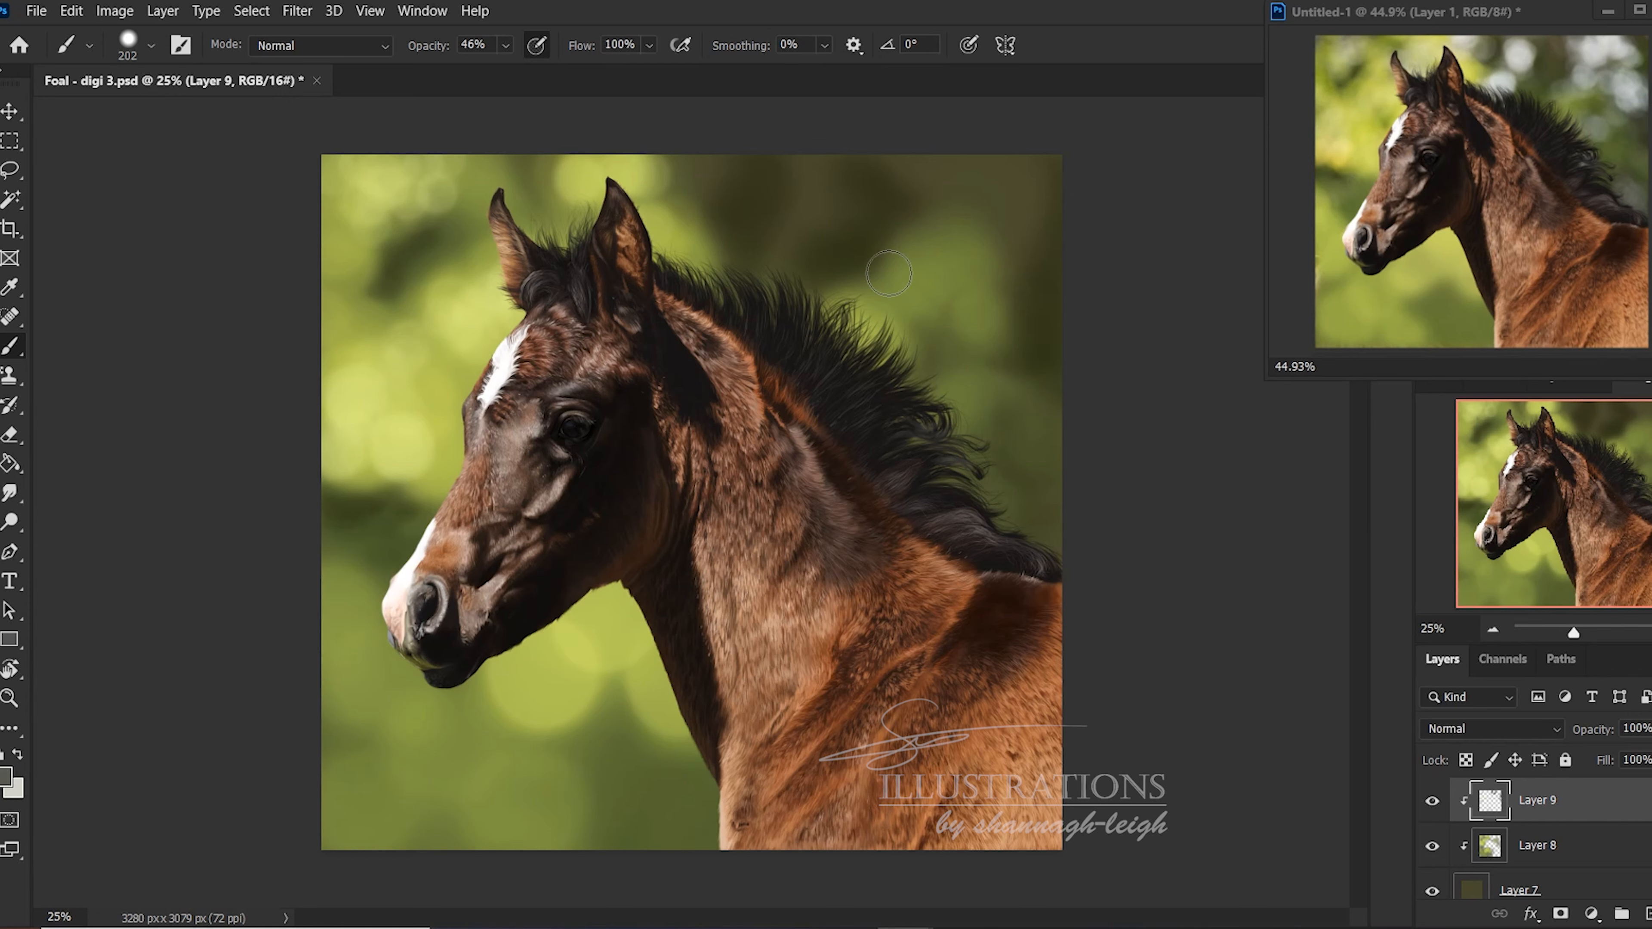
# With the brush at 259 px, dab dark grey spots into the background behind the mane and up to the ear
pyautogui.rightClick(923, 312)
pyautogui.moveTo(1120, 409); pyautogui.dragTo(1127, 409)
pyautogui.click(1155, 296)
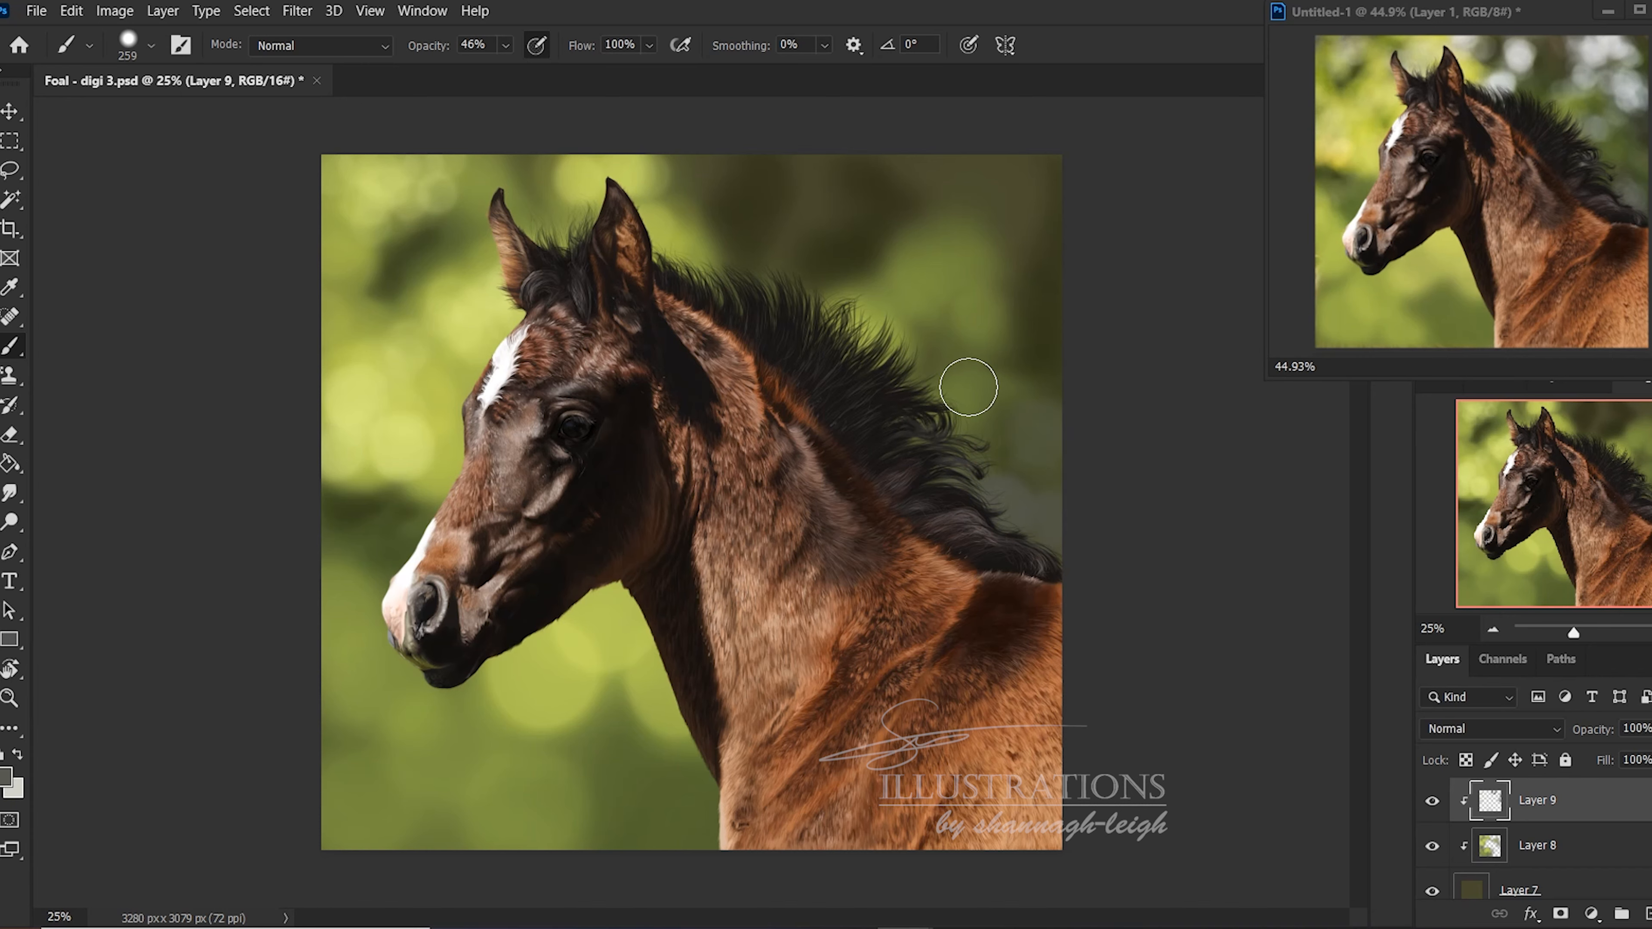
pyautogui.moveTo(953, 367)
pyautogui.mouseDown()
pyautogui.moveTo(1005, 347)
pyautogui.moveTo(1034, 306)
pyautogui.moveTo(1013, 323)
pyautogui.moveTo(1001, 302)
pyautogui.moveTo(1039, 284)
pyautogui.moveTo(1012, 252)
pyautogui.moveTo(1048, 232)
pyautogui.moveTo(967, 214)
pyautogui.moveTo(962, 246)
pyautogui.moveTo(957, 215)
pyautogui.moveTo(934, 235)
pyautogui.moveTo(969, 254)
pyautogui.moveTo(953, 206)
pyautogui.moveTo(899, 243)
pyautogui.moveTo(880, 234)
pyautogui.moveTo(886, 258)
pyautogui.moveTo(837, 247)
pyautogui.moveTo(859, 278)
pyautogui.moveTo(908, 215)
pyautogui.moveTo(901, 183)
pyautogui.moveTo(920, 178)
pyautogui.moveTo(885, 178)
pyautogui.moveTo(894, 160)
pyautogui.moveTo(956, 184)
pyautogui.moveTo(950, 171)
pyautogui.moveTo(990, 171)
pyautogui.moveTo(1004, 236)
pyautogui.moveTo(961, 179)
pyautogui.moveTo(984, 214)
pyautogui.moveTo(994, 172)
pyautogui.moveTo(718, 267)
pyautogui.moveTo(813, 190)
pyautogui.moveTo(675, 162)
pyautogui.moveTo(623, 165)
pyautogui.mouseUp()
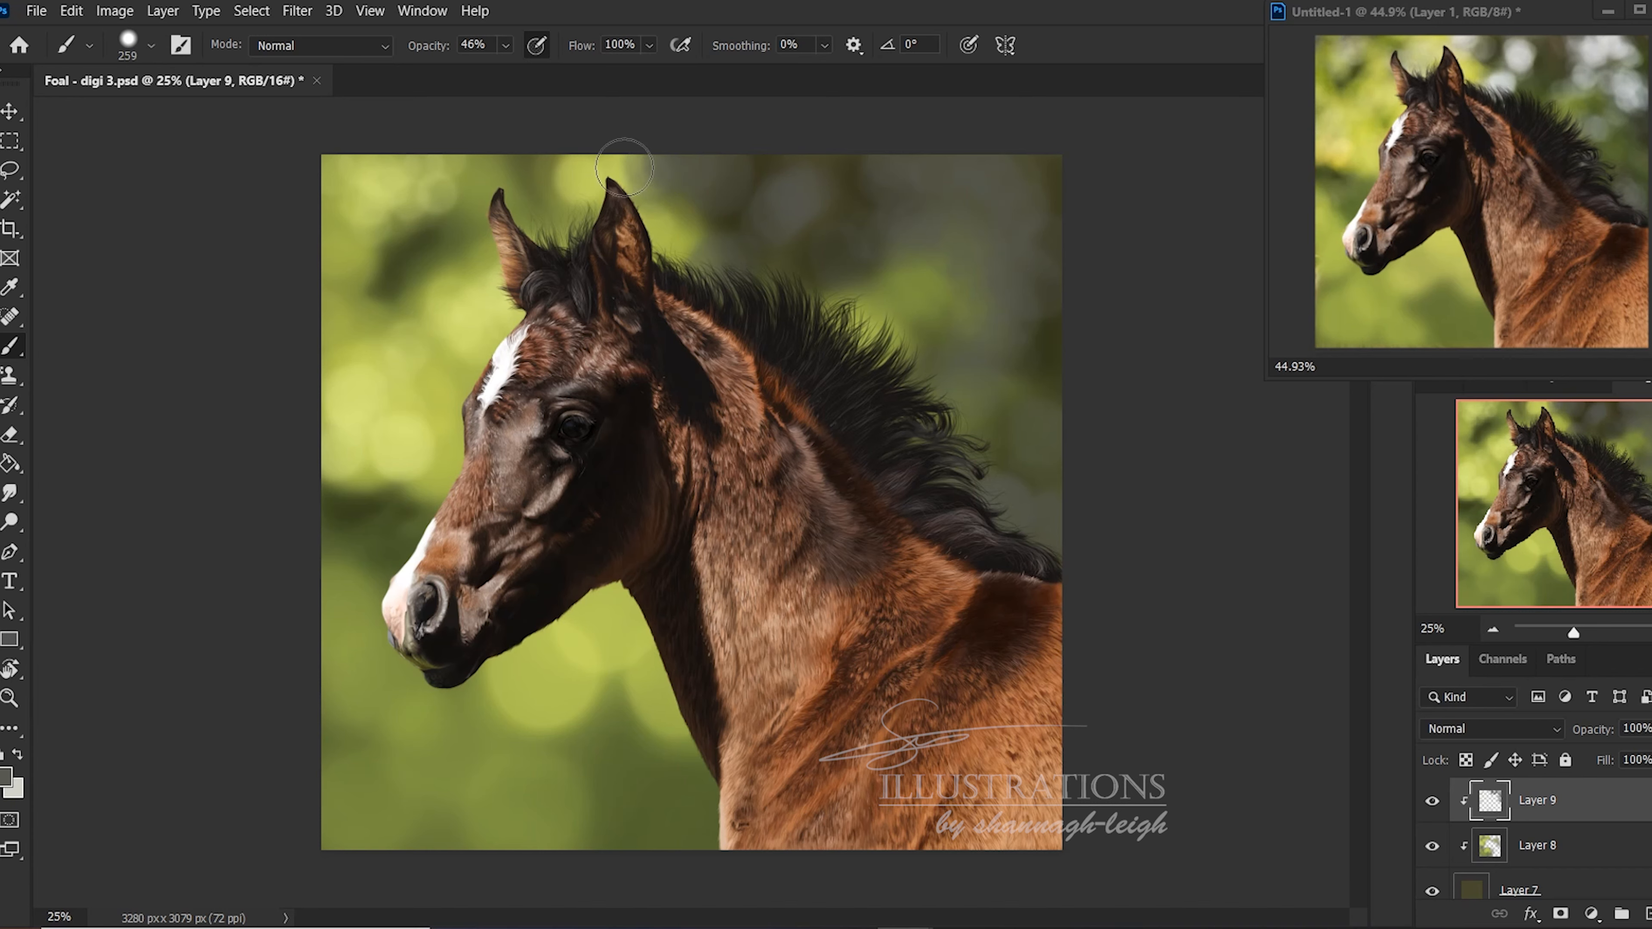
# Change the foreground colour to mid grey #91928c and reduce the brush size to 199 px
pyautogui.click(5, 777)
pyautogui.click(350, 612)
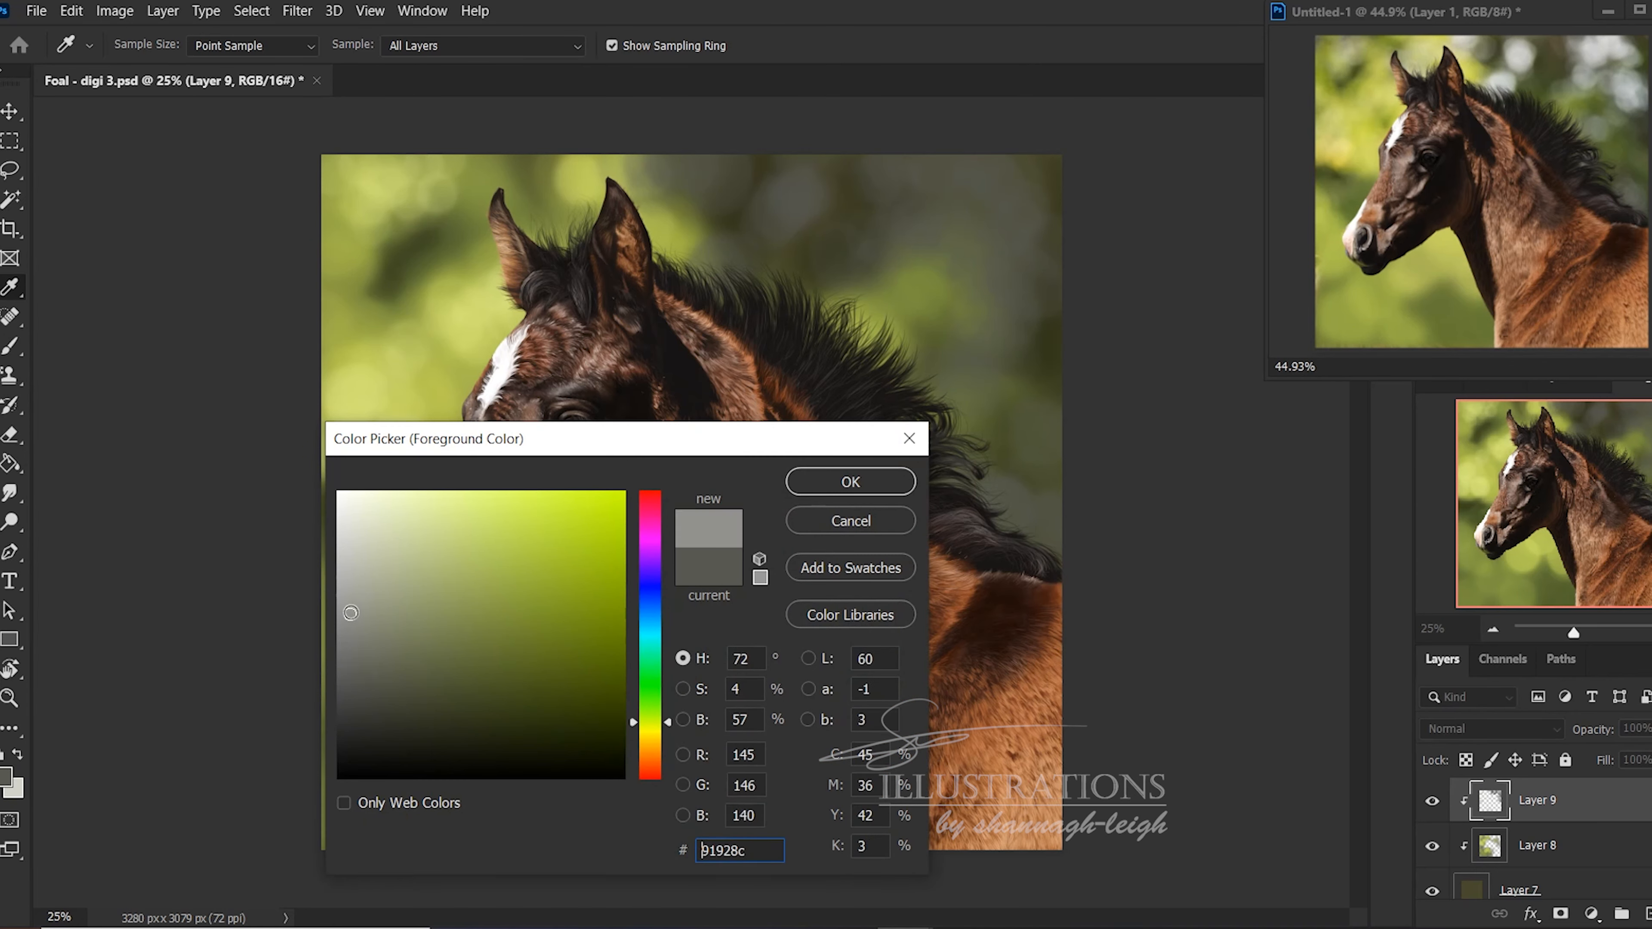
pyautogui.click(852, 482)
pyautogui.rightClick(844, 277)
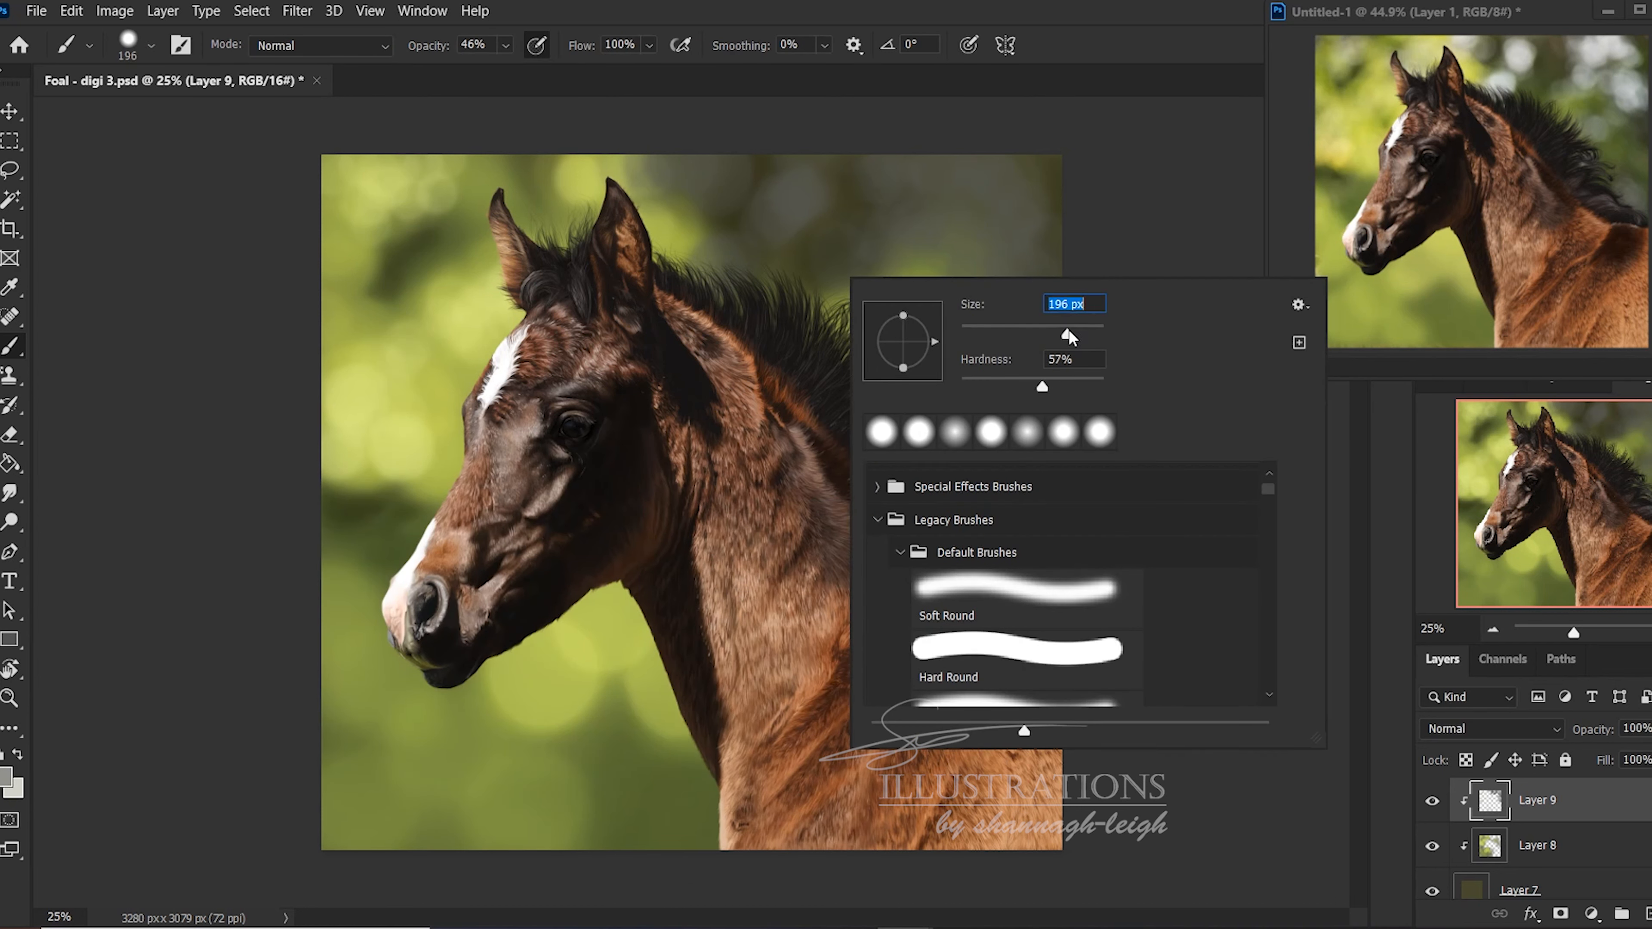
pyautogui.click(1135, 31)
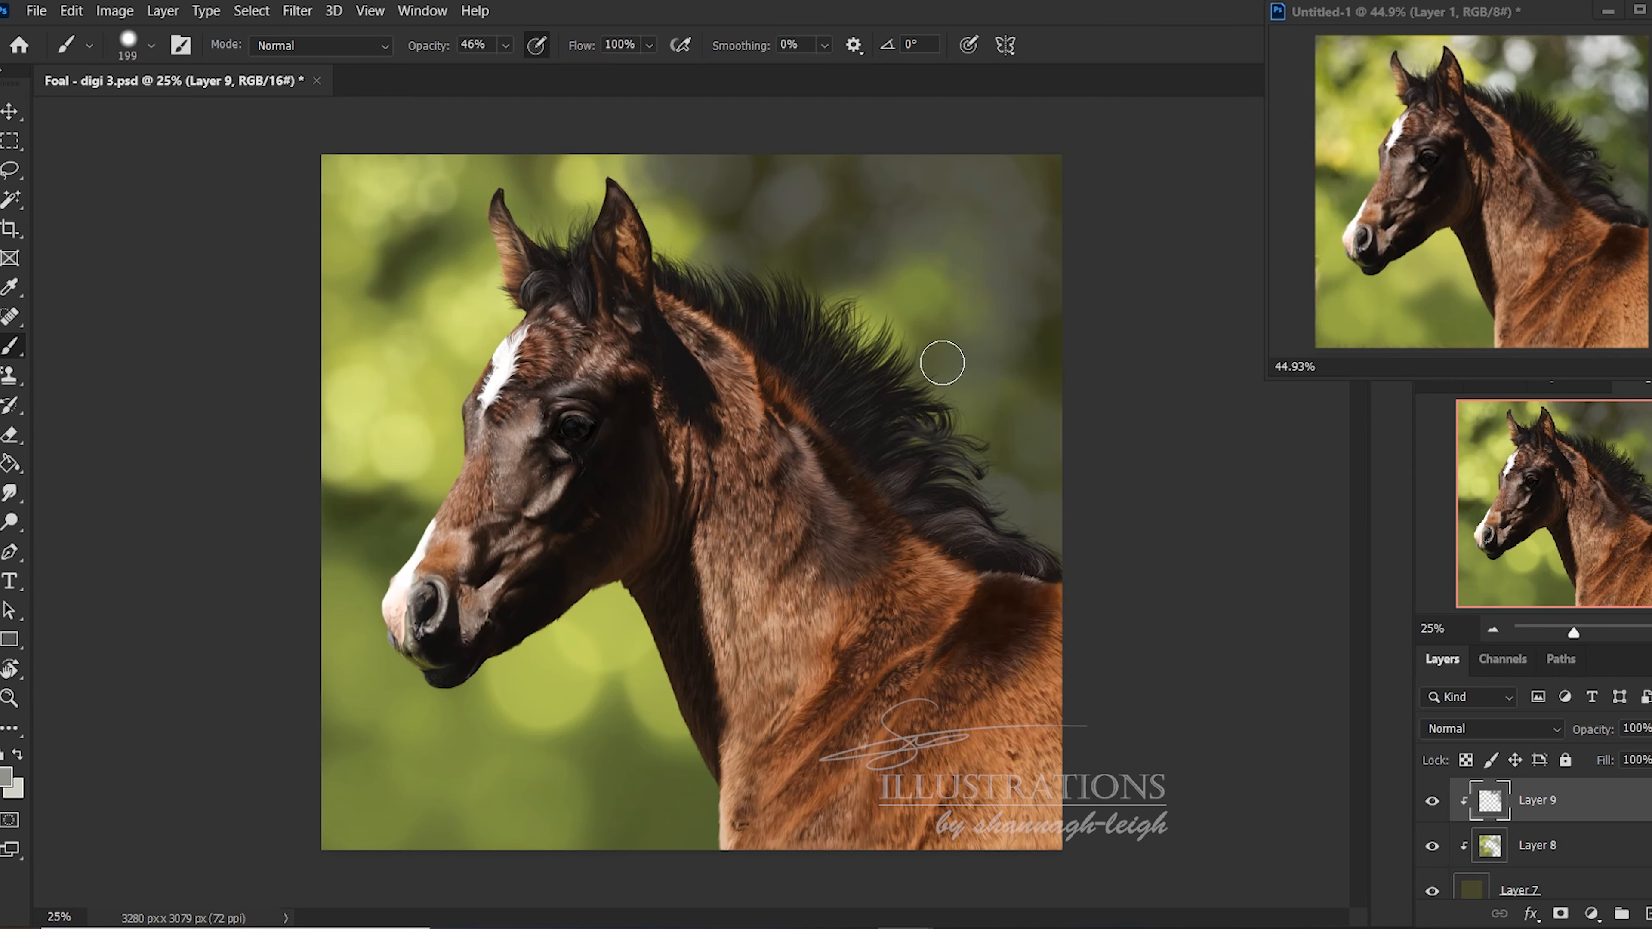
# Dab overlapping mid-grey light spots into the background above and behind the mane
pyautogui.moveTo(942, 363)
pyautogui.mouseDown()
pyautogui.moveTo(1012, 354)
pyautogui.moveTo(972, 369)
pyautogui.moveTo(1019, 321)
pyautogui.moveTo(985, 335)
pyautogui.moveTo(1020, 330)
pyautogui.moveTo(995, 331)
pyautogui.moveTo(1018, 283)
pyautogui.moveTo(1002, 287)
pyautogui.moveTo(1027, 303)
pyautogui.moveTo(1039, 290)
pyautogui.moveTo(1022, 302)
pyautogui.moveTo(1025, 253)
pyautogui.moveTo(1049, 282)
pyautogui.moveTo(1008, 258)
pyautogui.moveTo(1022, 210)
pyautogui.moveTo(979, 248)
pyautogui.moveTo(993, 255)
pyautogui.moveTo(982, 240)
pyautogui.moveTo(1016, 200)
pyautogui.moveTo(1003, 217)
pyautogui.moveTo(992, 170)
pyautogui.mouseUp()
pyautogui.moveTo(902, 222)
pyautogui.mouseDown()
pyautogui.moveTo(922, 232)
pyautogui.moveTo(896, 225)
pyautogui.moveTo(852, 271)
pyautogui.moveTo(937, 166)
pyautogui.moveTo(888, 170)
pyautogui.moveTo(958, 169)
pyautogui.moveTo(966, 195)
pyautogui.moveTo(985, 151)
pyautogui.mouseUp()
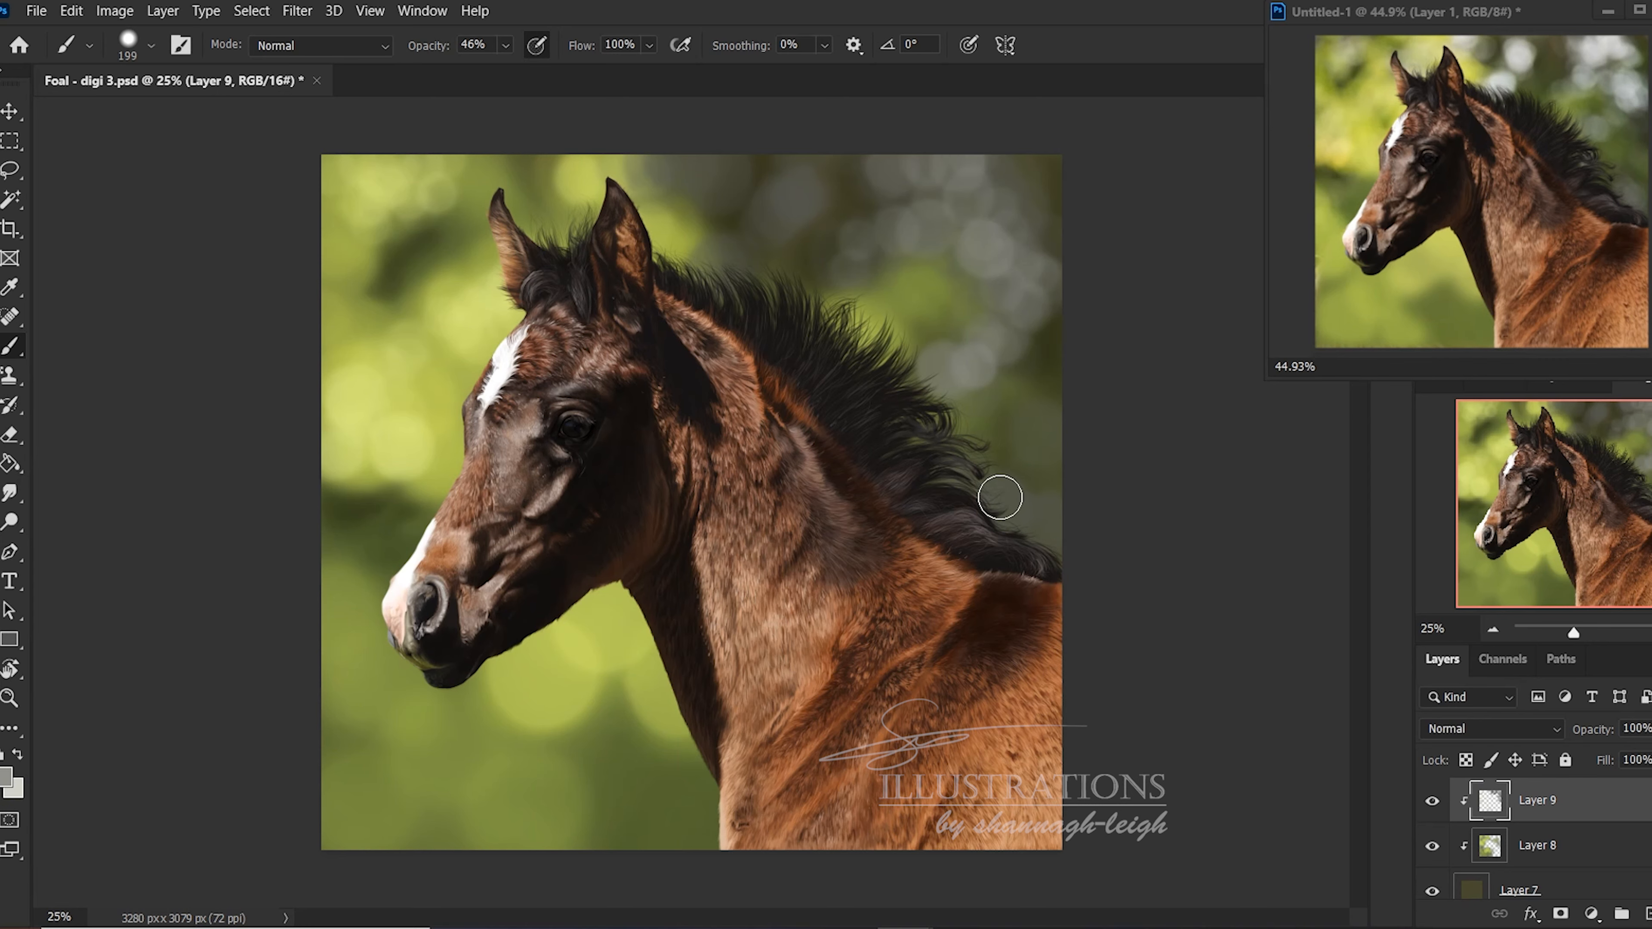
pyautogui.moveTo(795, 196)
pyautogui.mouseDown()
pyautogui.moveTo(802, 161)
pyautogui.moveTo(721, 164)
pyautogui.moveTo(693, 121)
pyautogui.moveTo(664, 162)
pyautogui.moveTo(732, 210)
pyautogui.mouseUp()
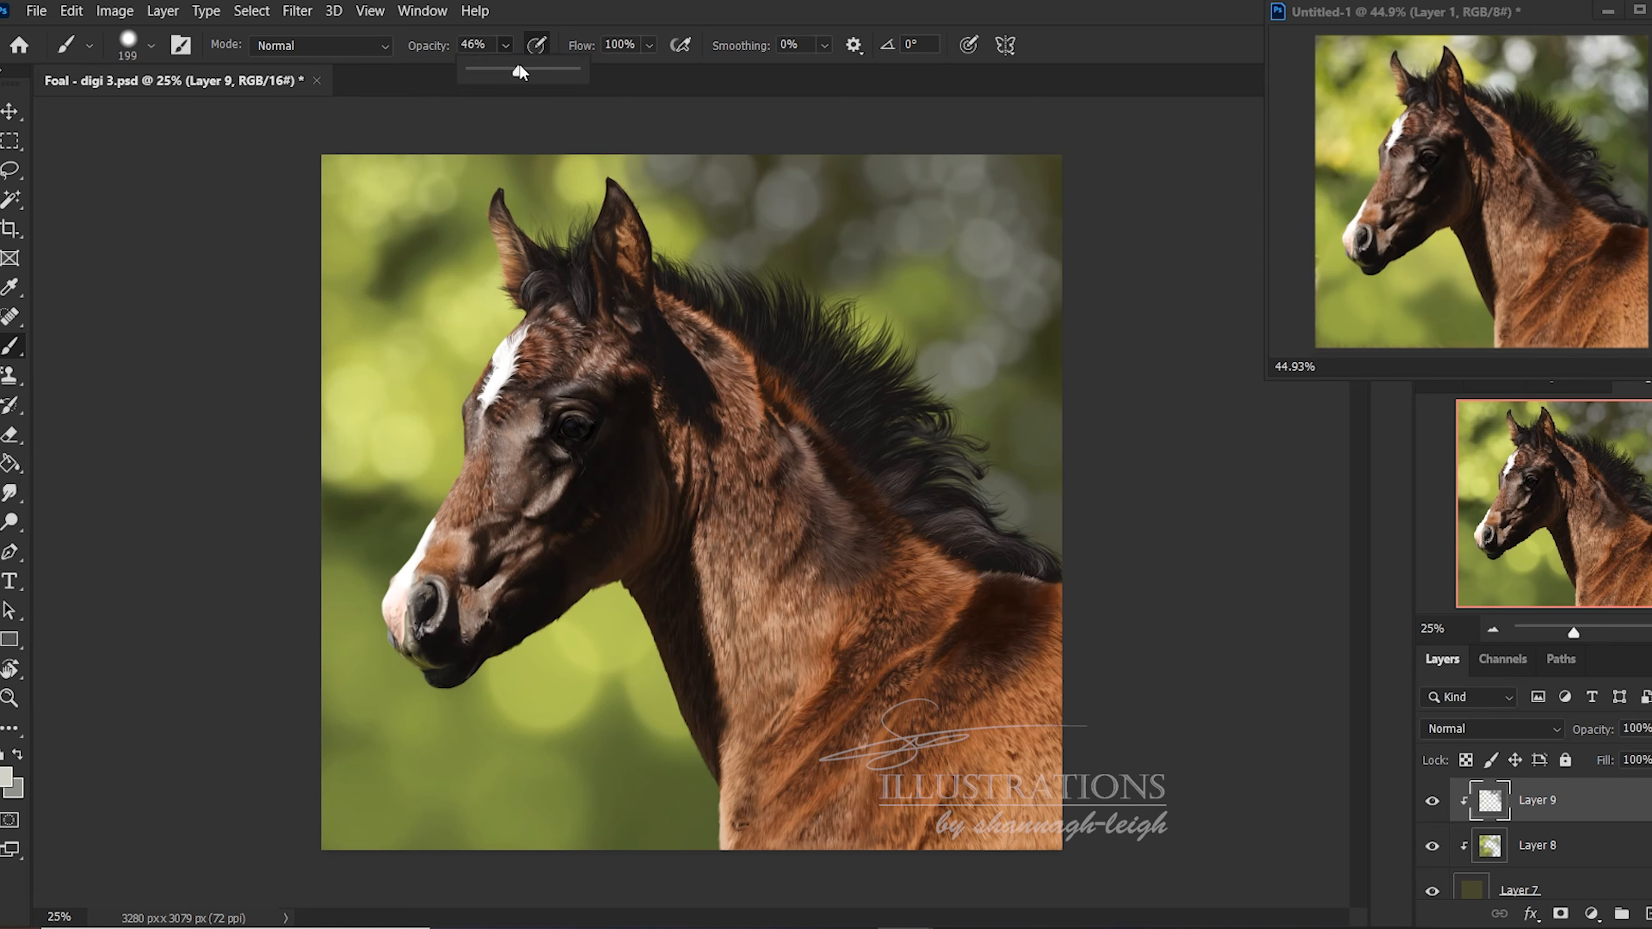
# With the light grey colour at 51% brush opacity, dab brighter spots over the grey ones above and behind the mane
pyautogui.moveTo(520, 72); pyautogui.dragTo(525, 70)
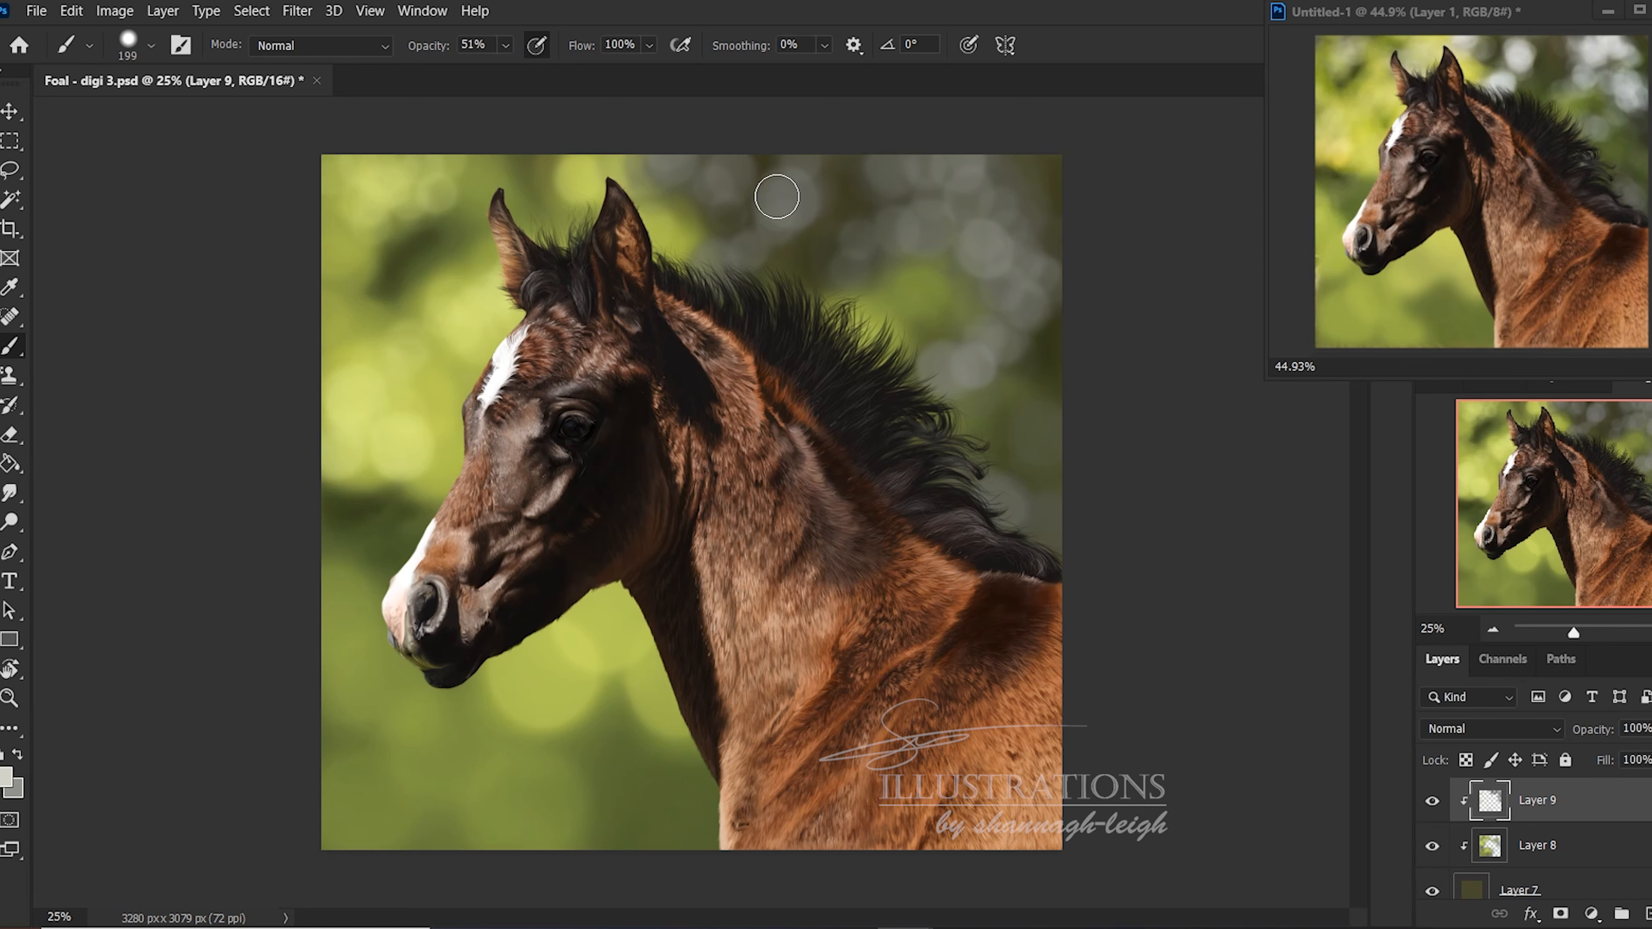
pyautogui.moveTo(777, 197)
pyautogui.mouseDown()
pyautogui.moveTo(788, 189)
pyautogui.moveTo(768, 258)
pyautogui.moveTo(725, 267)
pyautogui.moveTo(746, 254)
pyautogui.mouseUp()
pyautogui.moveTo(710, 157); pyautogui.dragTo(673, 156)
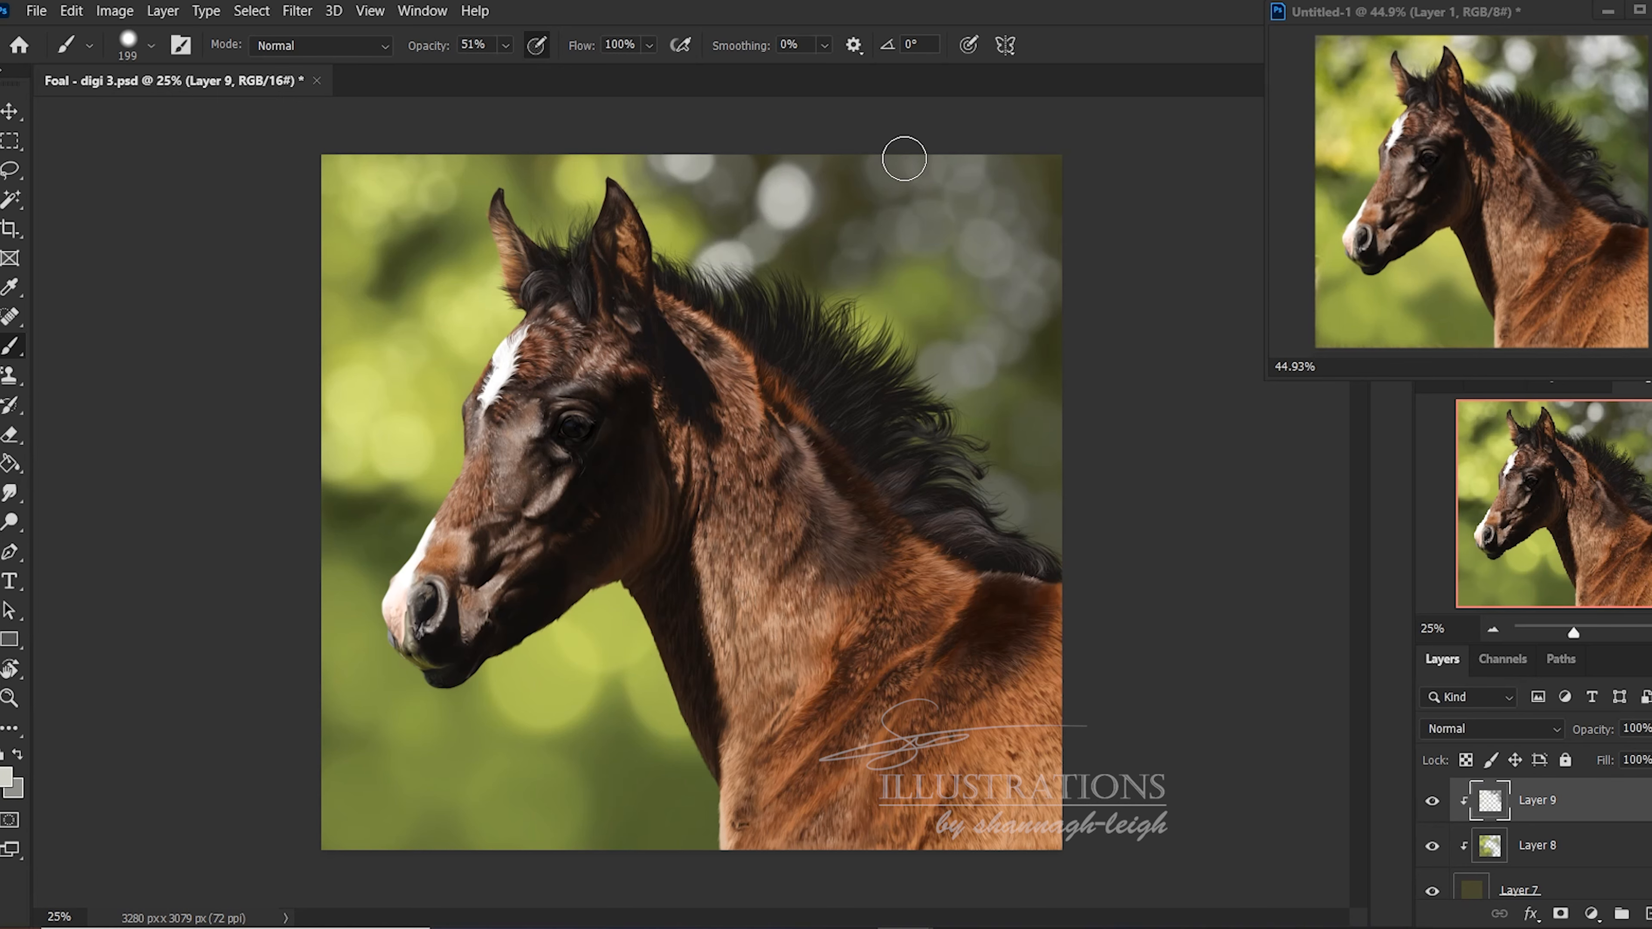
pyautogui.moveTo(885, 166)
pyautogui.mouseDown()
pyautogui.moveTo(932, 157)
pyautogui.moveTo(983, 192)
pyautogui.moveTo(970, 227)
pyautogui.moveTo(945, 203)
pyautogui.moveTo(936, 218)
pyautogui.moveTo(975, 174)
pyautogui.moveTo(987, 213)
pyautogui.moveTo(995, 195)
pyautogui.moveTo(964, 198)
pyautogui.moveTo(1056, 260)
pyautogui.moveTo(997, 250)
pyautogui.moveTo(1030, 258)
pyautogui.moveTo(1014, 240)
pyautogui.moveTo(1007, 255)
pyautogui.moveTo(1043, 261)
pyautogui.moveTo(1022, 295)
pyautogui.mouseUp()
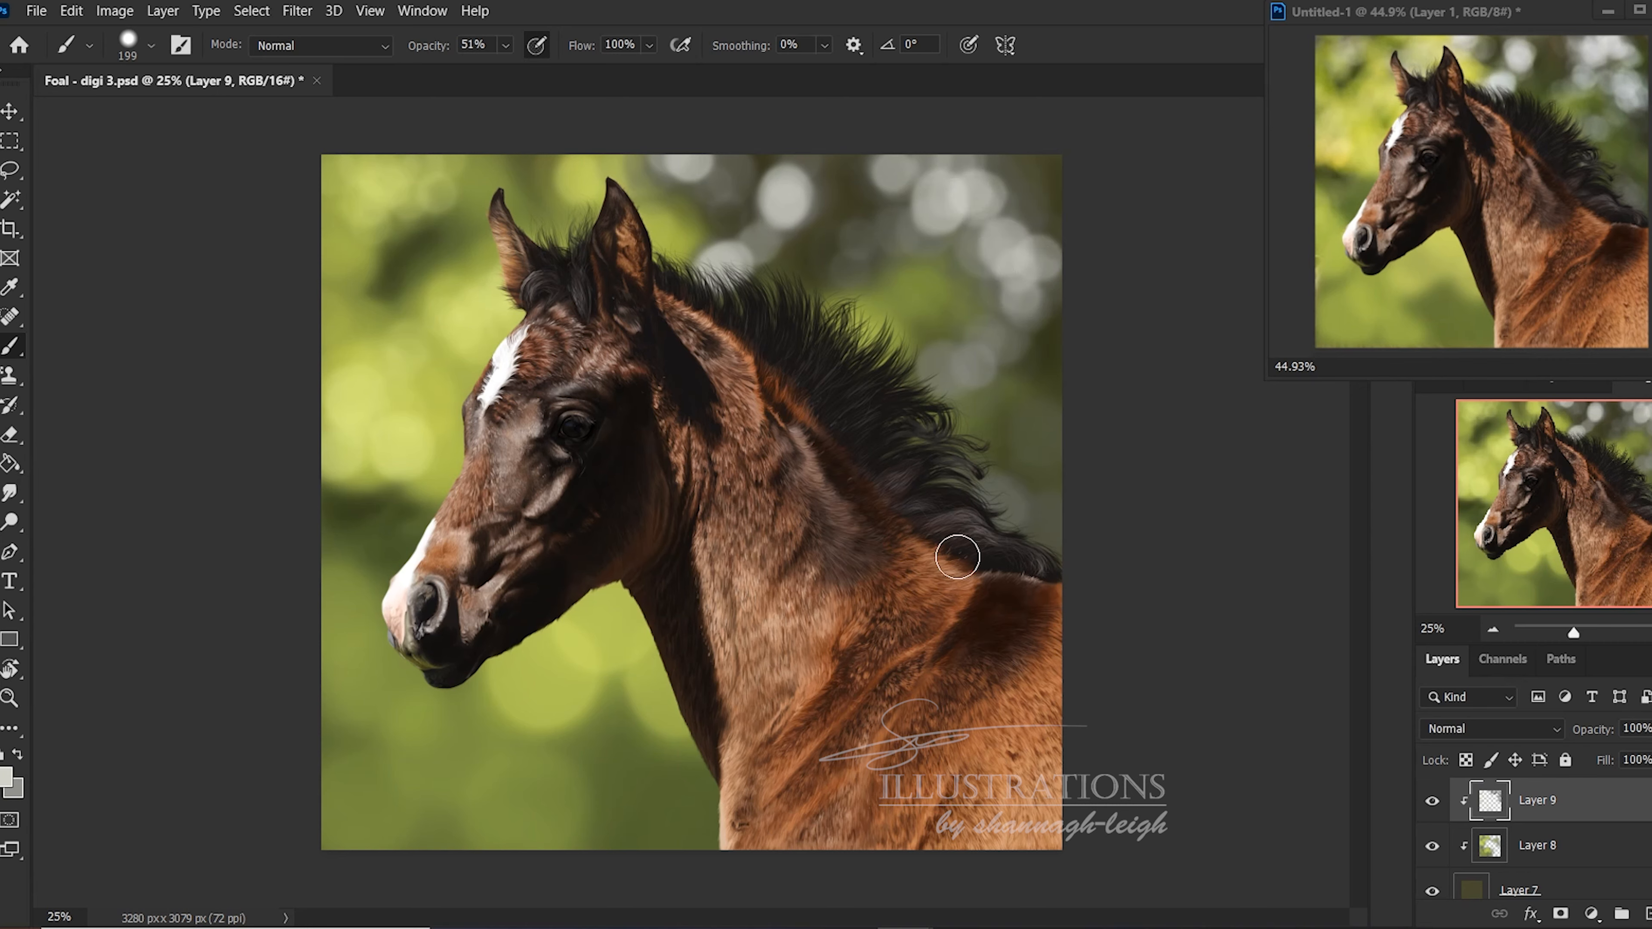
pyautogui.click(906, 245)
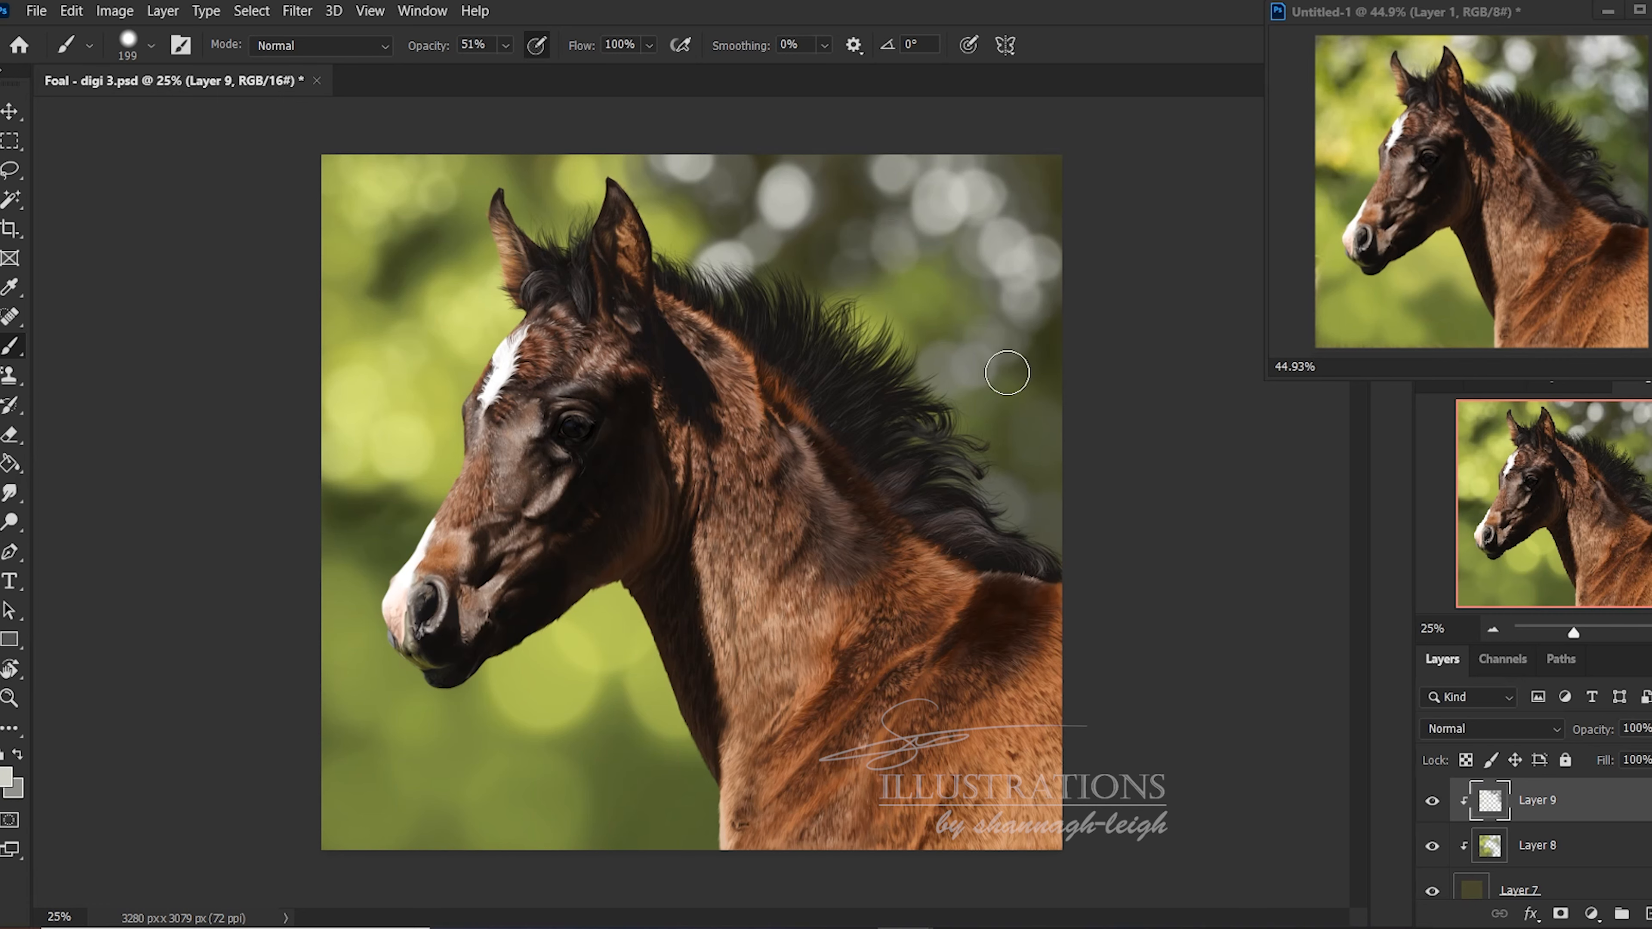
pyautogui.click(942, 332)
pyautogui.moveTo(998, 508)
pyautogui.mouseDown()
pyautogui.moveTo(1021, 483)
pyautogui.moveTo(1010, 506)
pyautogui.mouseUp()
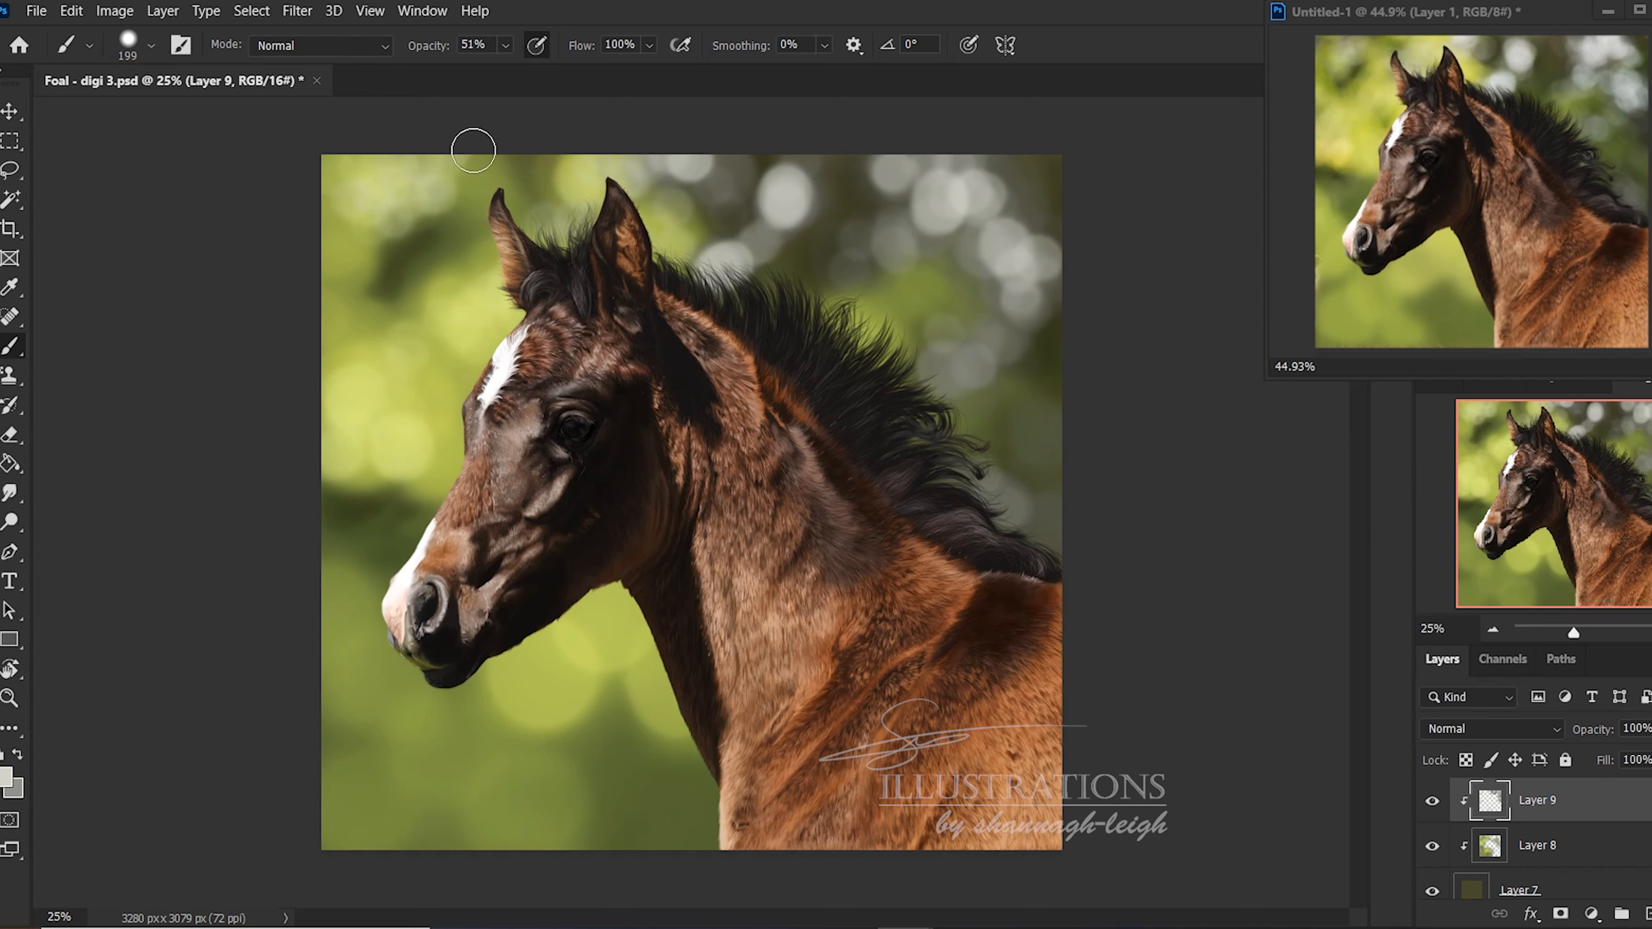
# Switch to a soft round brush with 0% hardness at 291 px and turn on pressure control for size
pyautogui.rightClick(1026, 392)
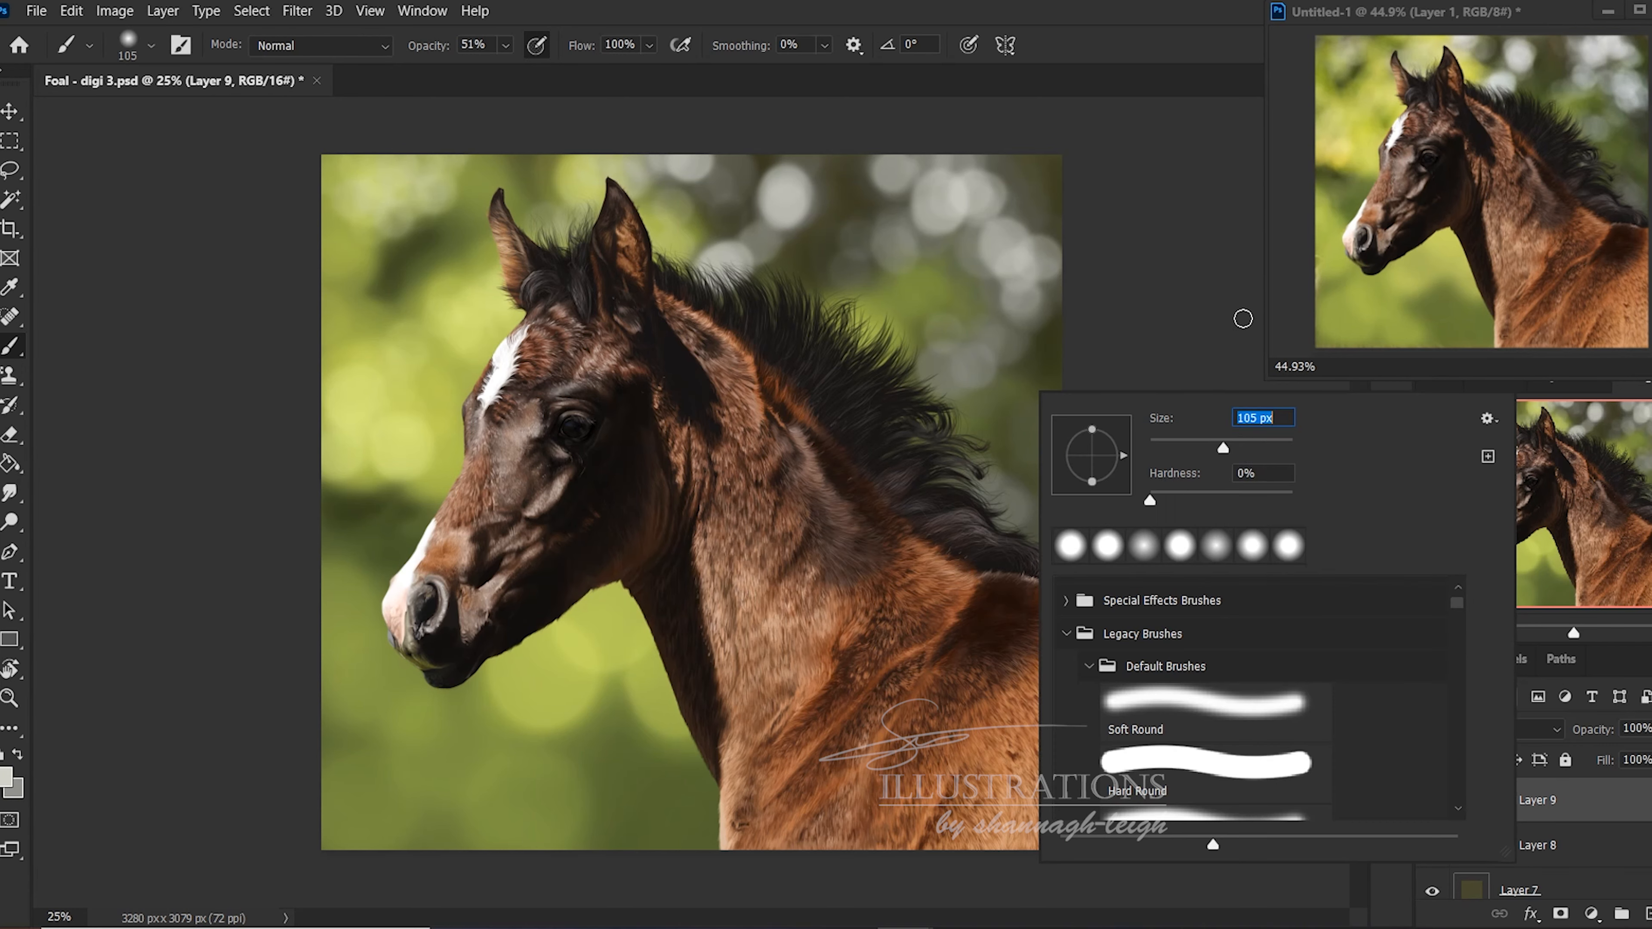
pyautogui.click(1260, 442)
pyautogui.click(1005, 46)
pyautogui.click(988, 59)
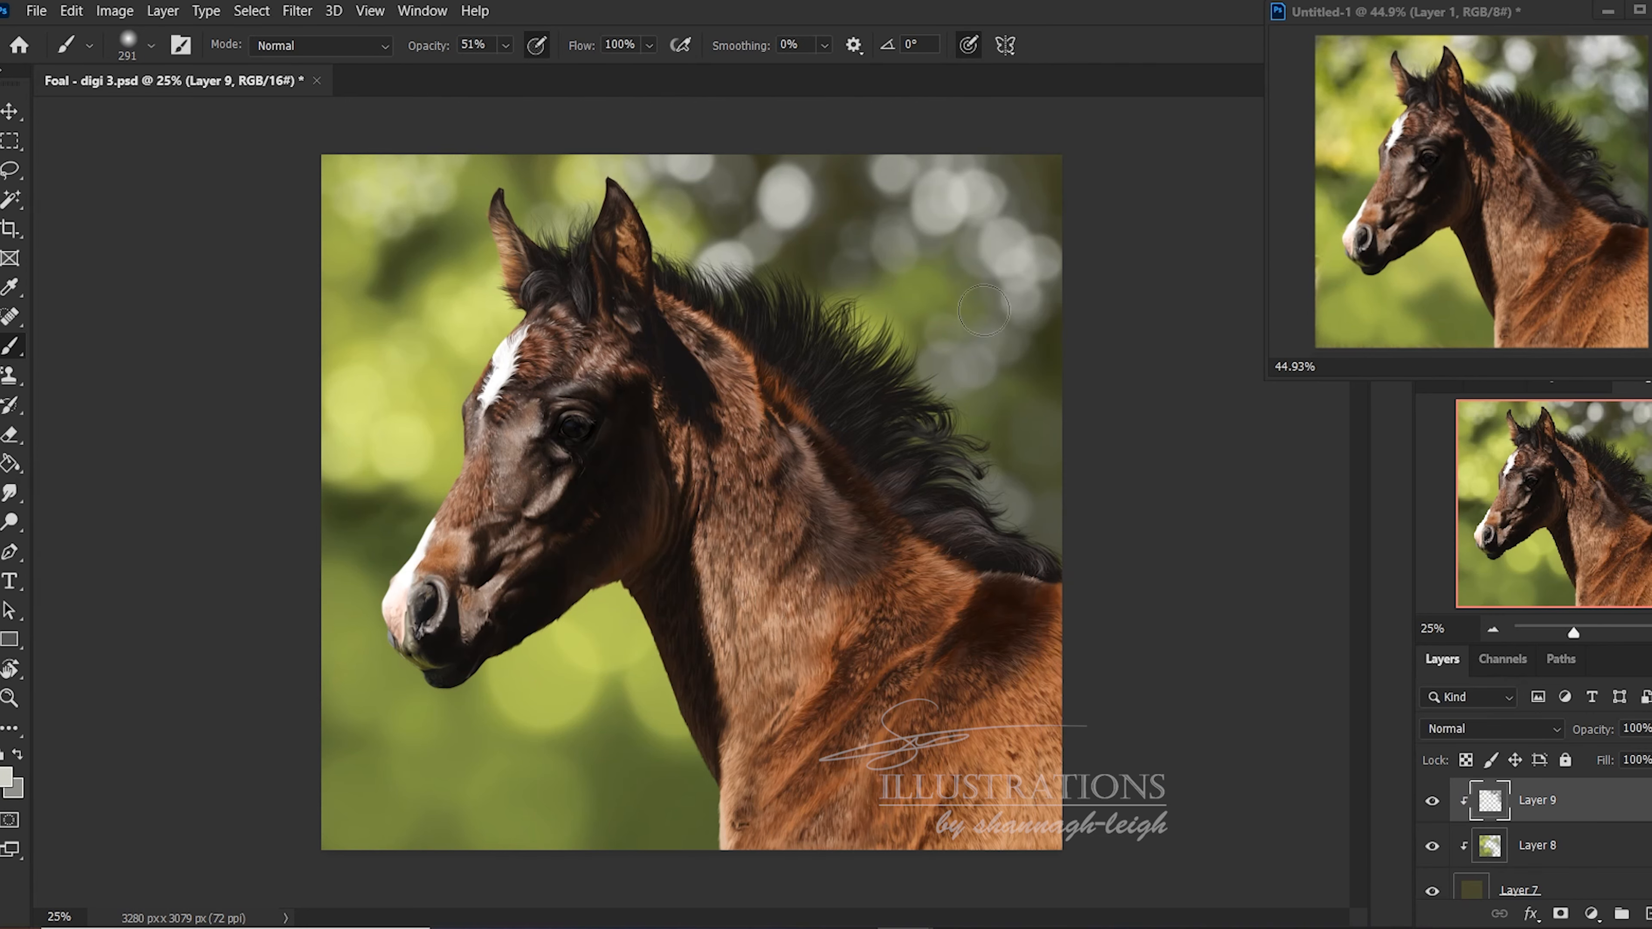
# Sample grey and dark olive from the background above the mane and soften the edges of the light spots
pyautogui.press('alt')
pyautogui.keyDown('alt'); pyautogui.click(988, 248); pyautogui.keyUp('alt')
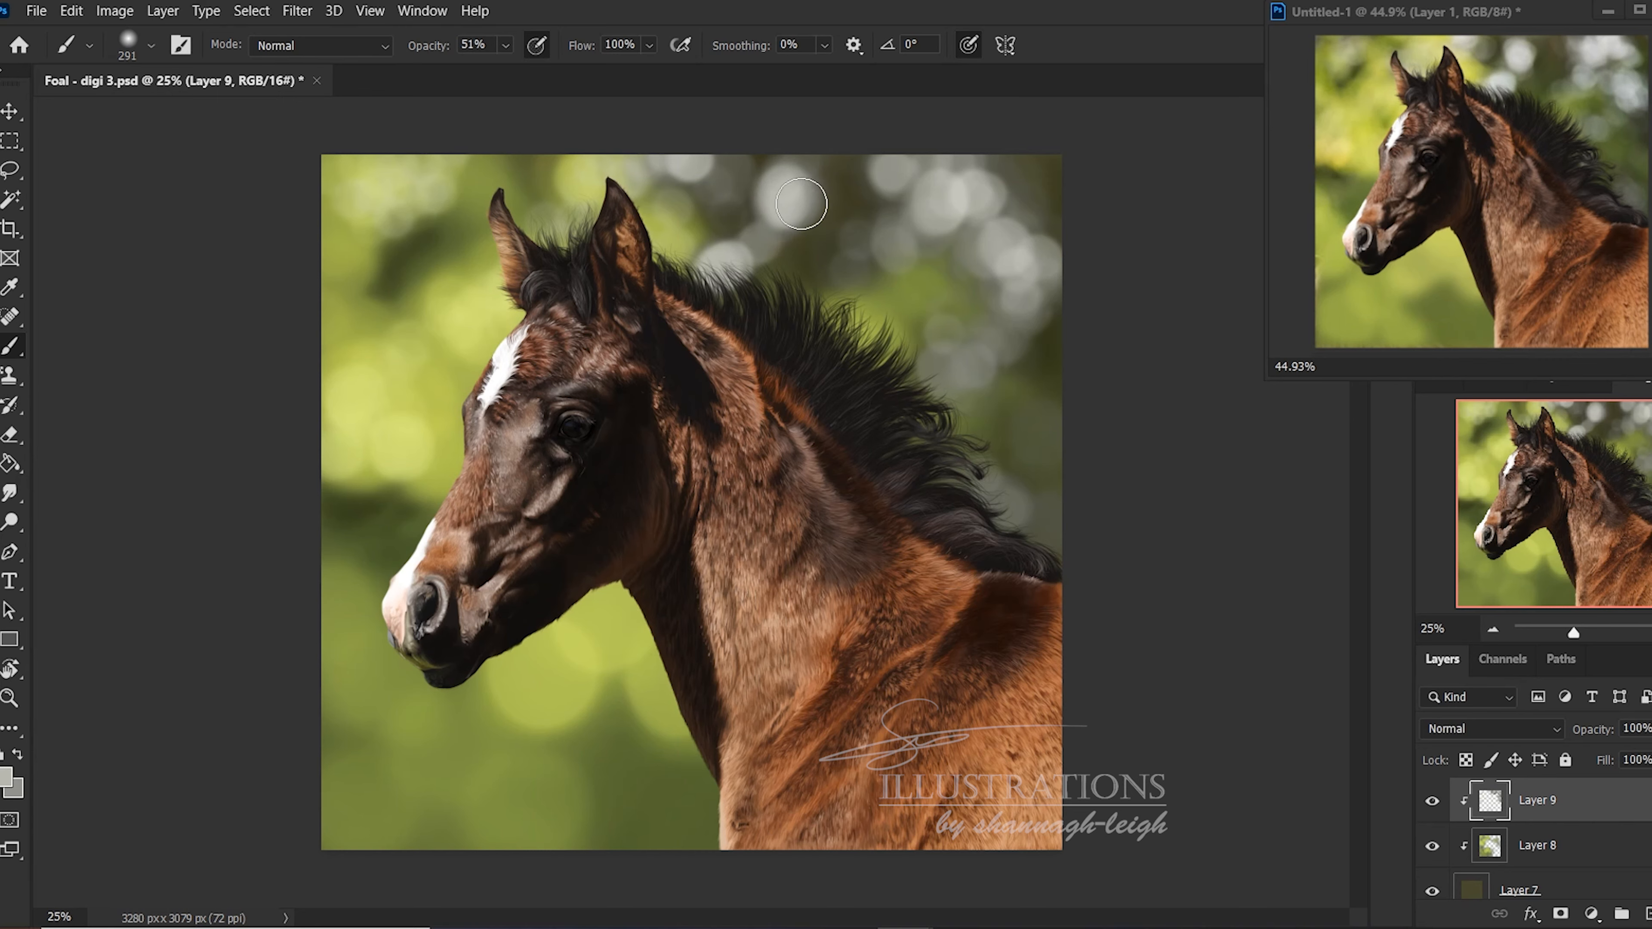
pyautogui.press('alt')
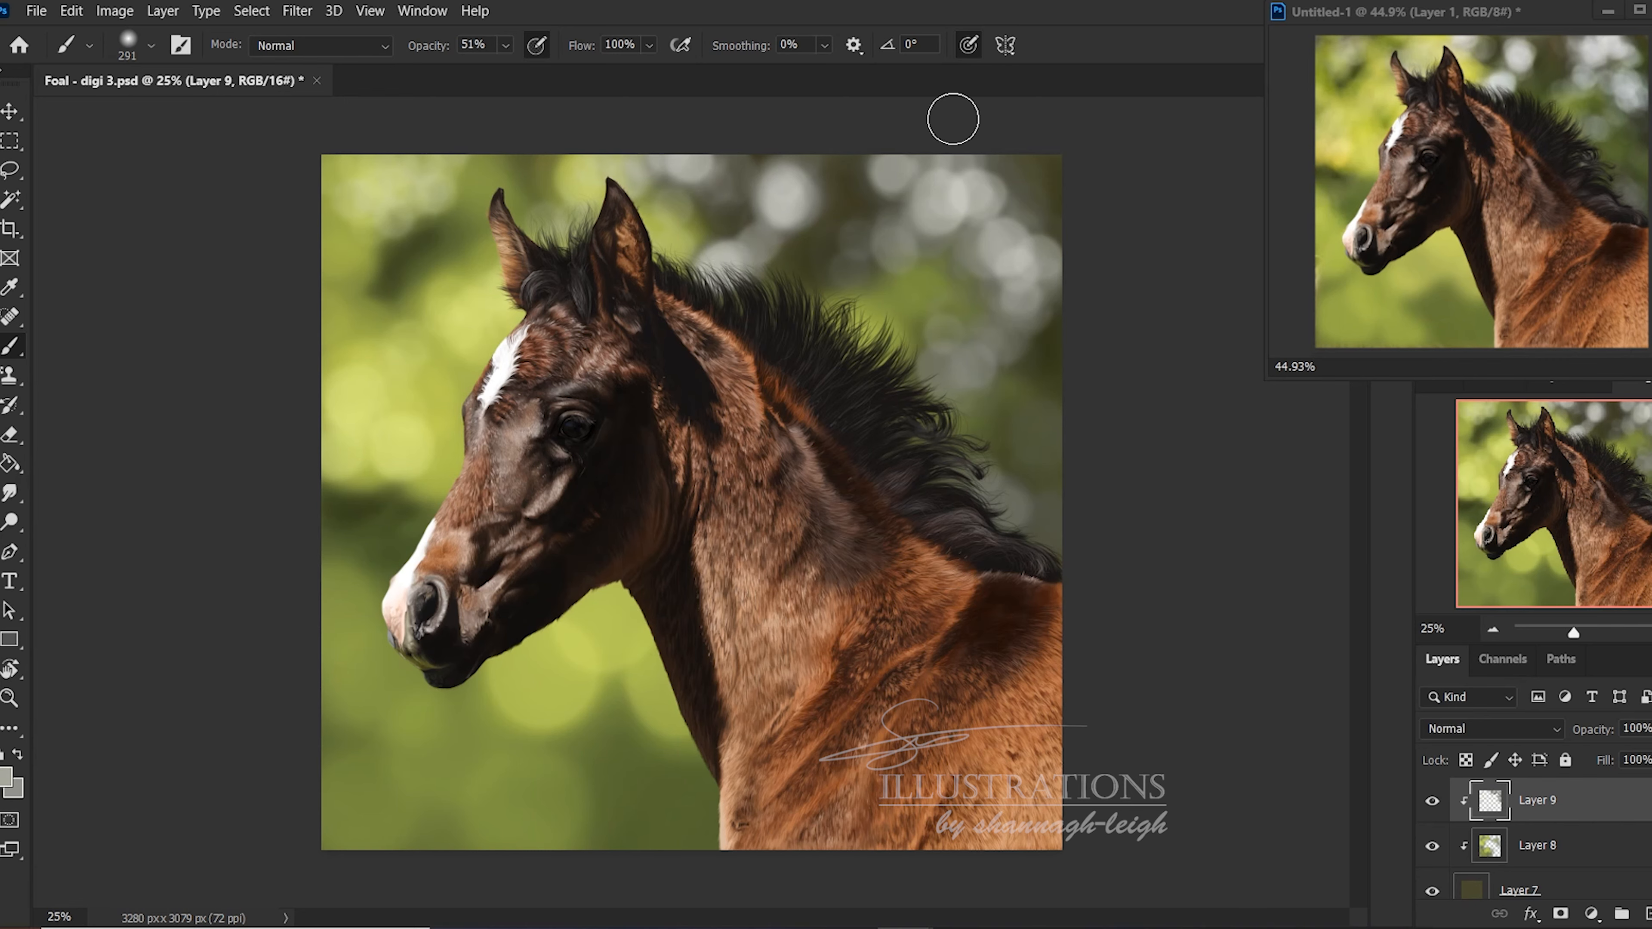
pyautogui.press('alt')
pyautogui.keyDown('alt'); pyautogui.click(848, 241); pyautogui.keyUp('alt')
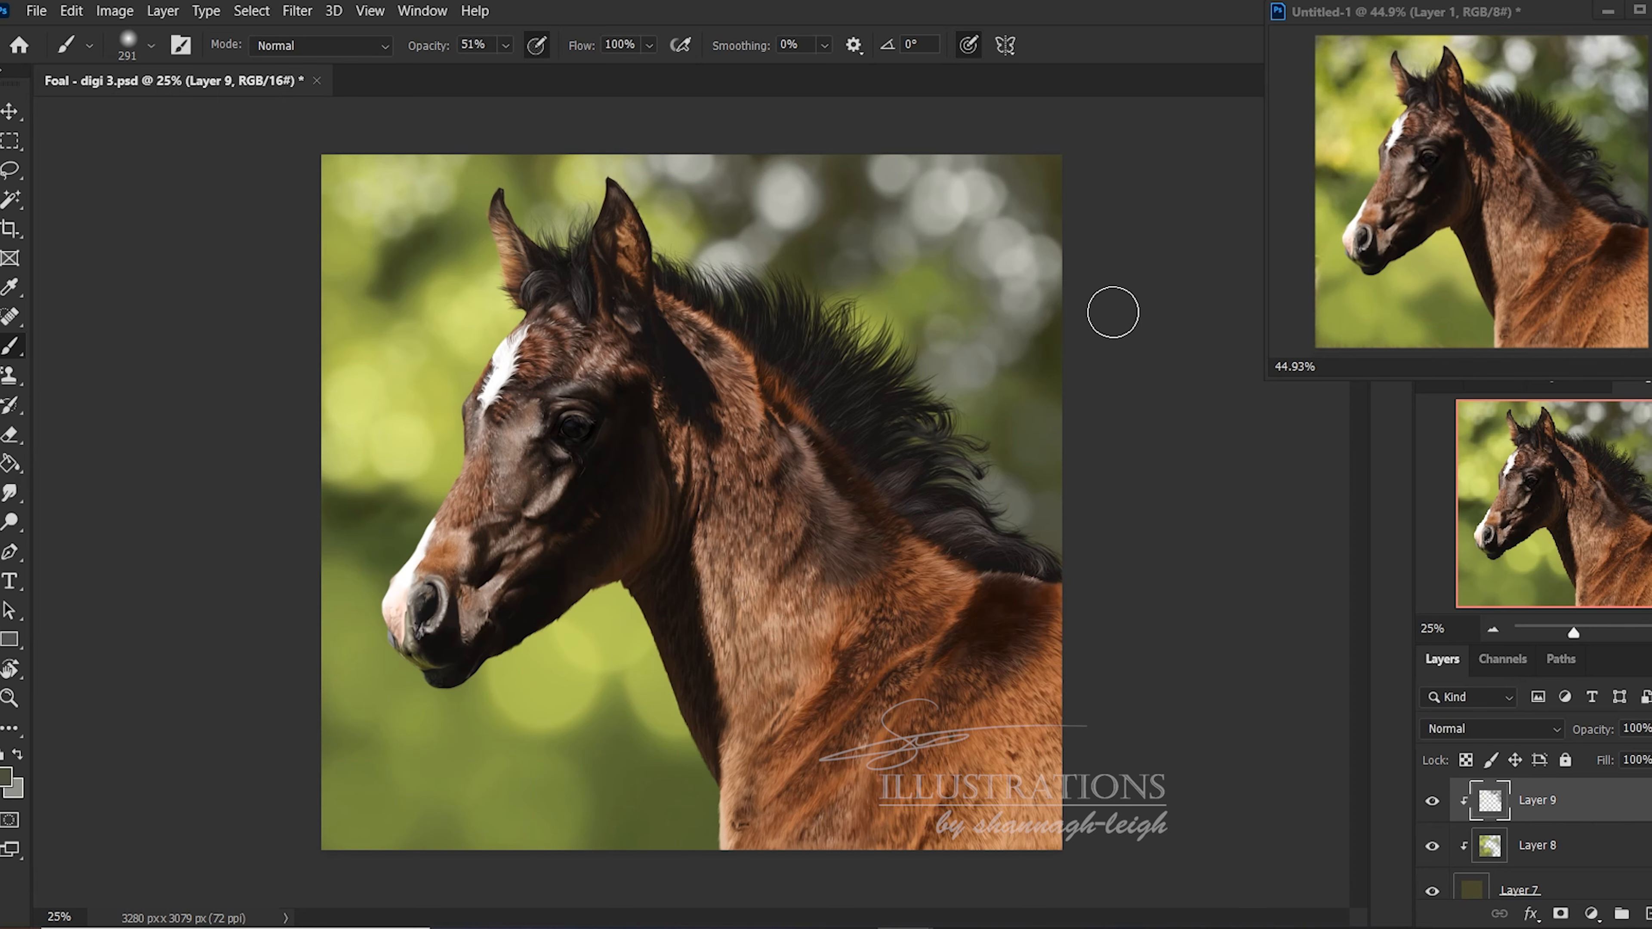
# Sample the green behind the mane and the pale yellow-green beside the ear, and blend them softly into the background
pyautogui.press('alt')
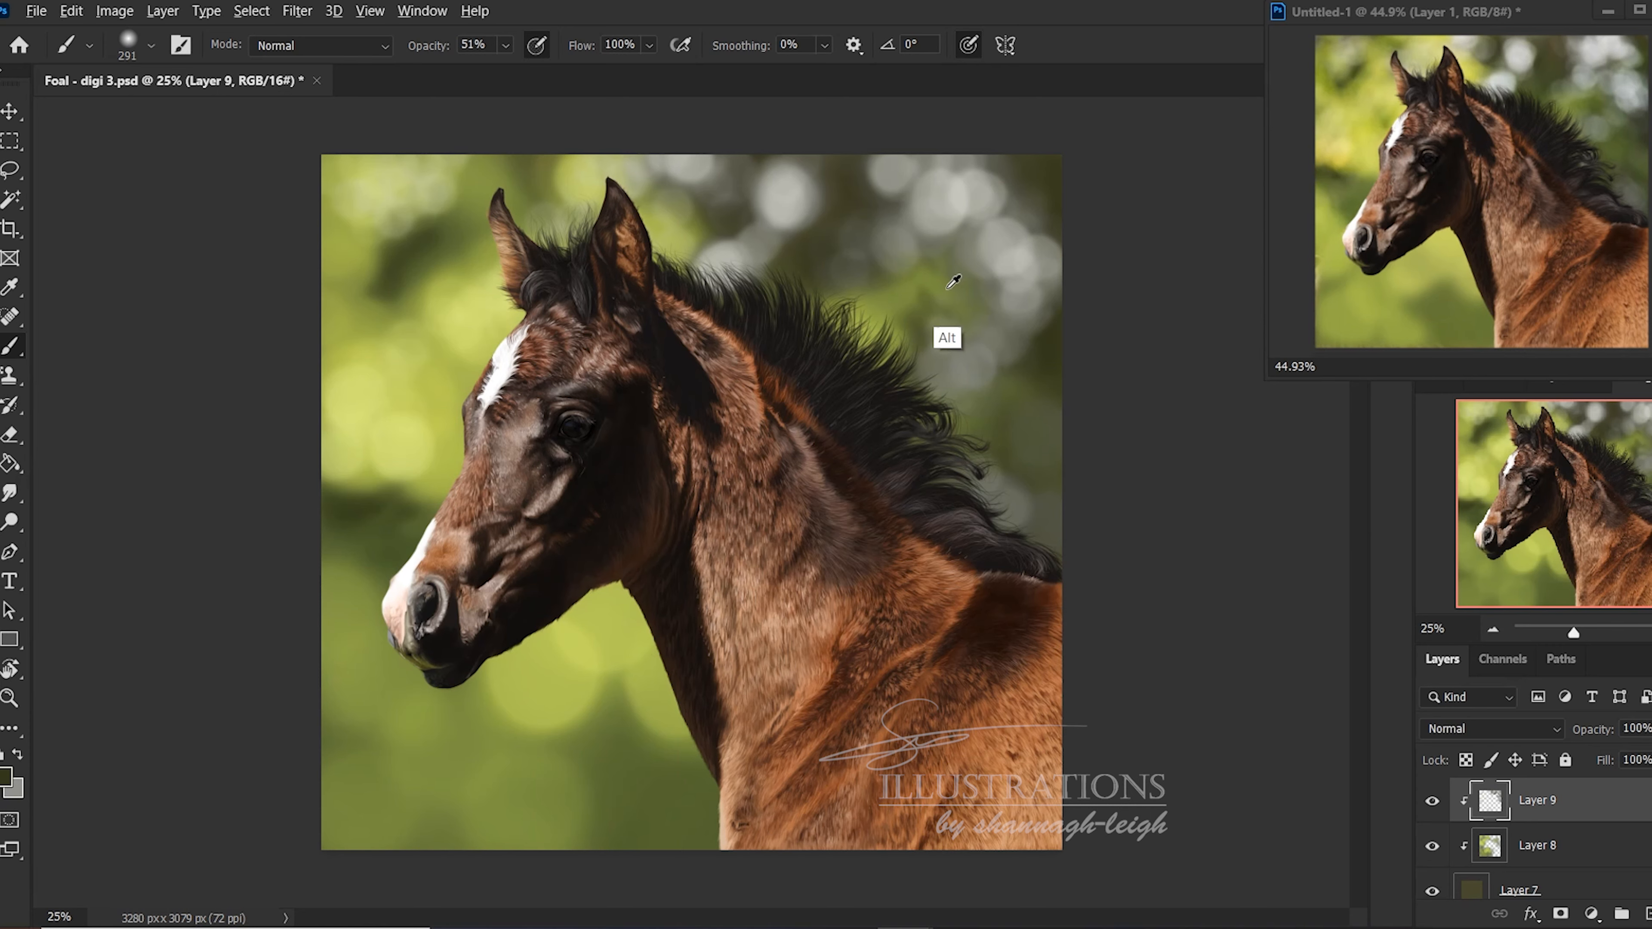
pyautogui.keyDown('alt'); pyautogui.click(939, 300); pyautogui.keyUp('alt')
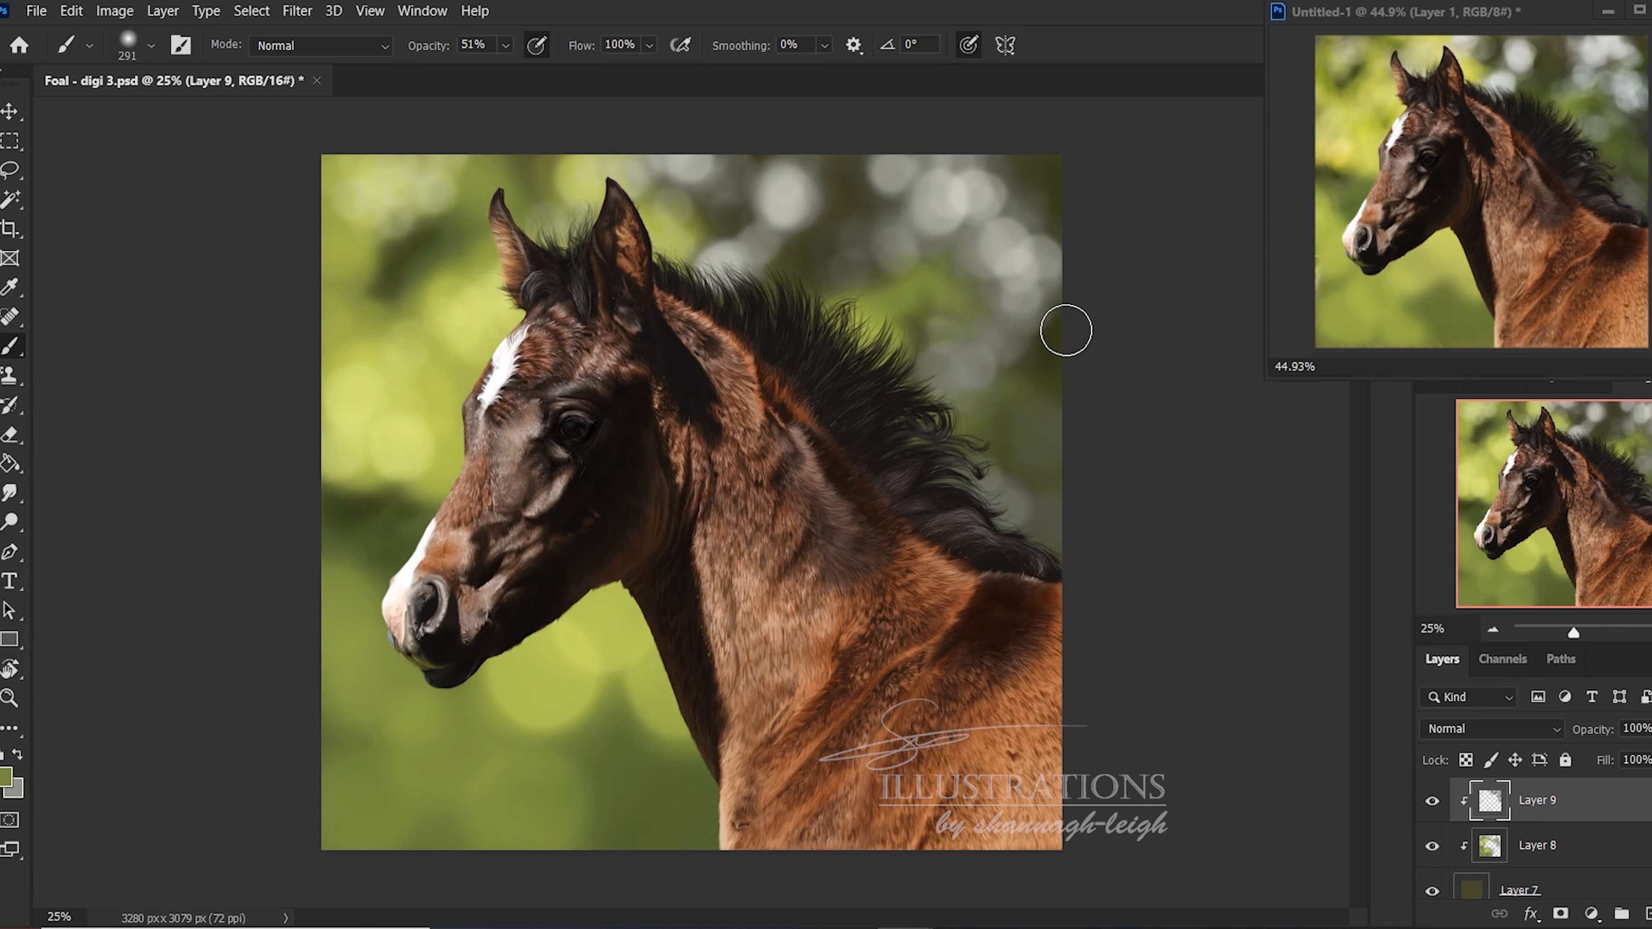
pyautogui.keyDown('alt'); pyautogui.click(596, 165); pyautogui.keyUp('alt')
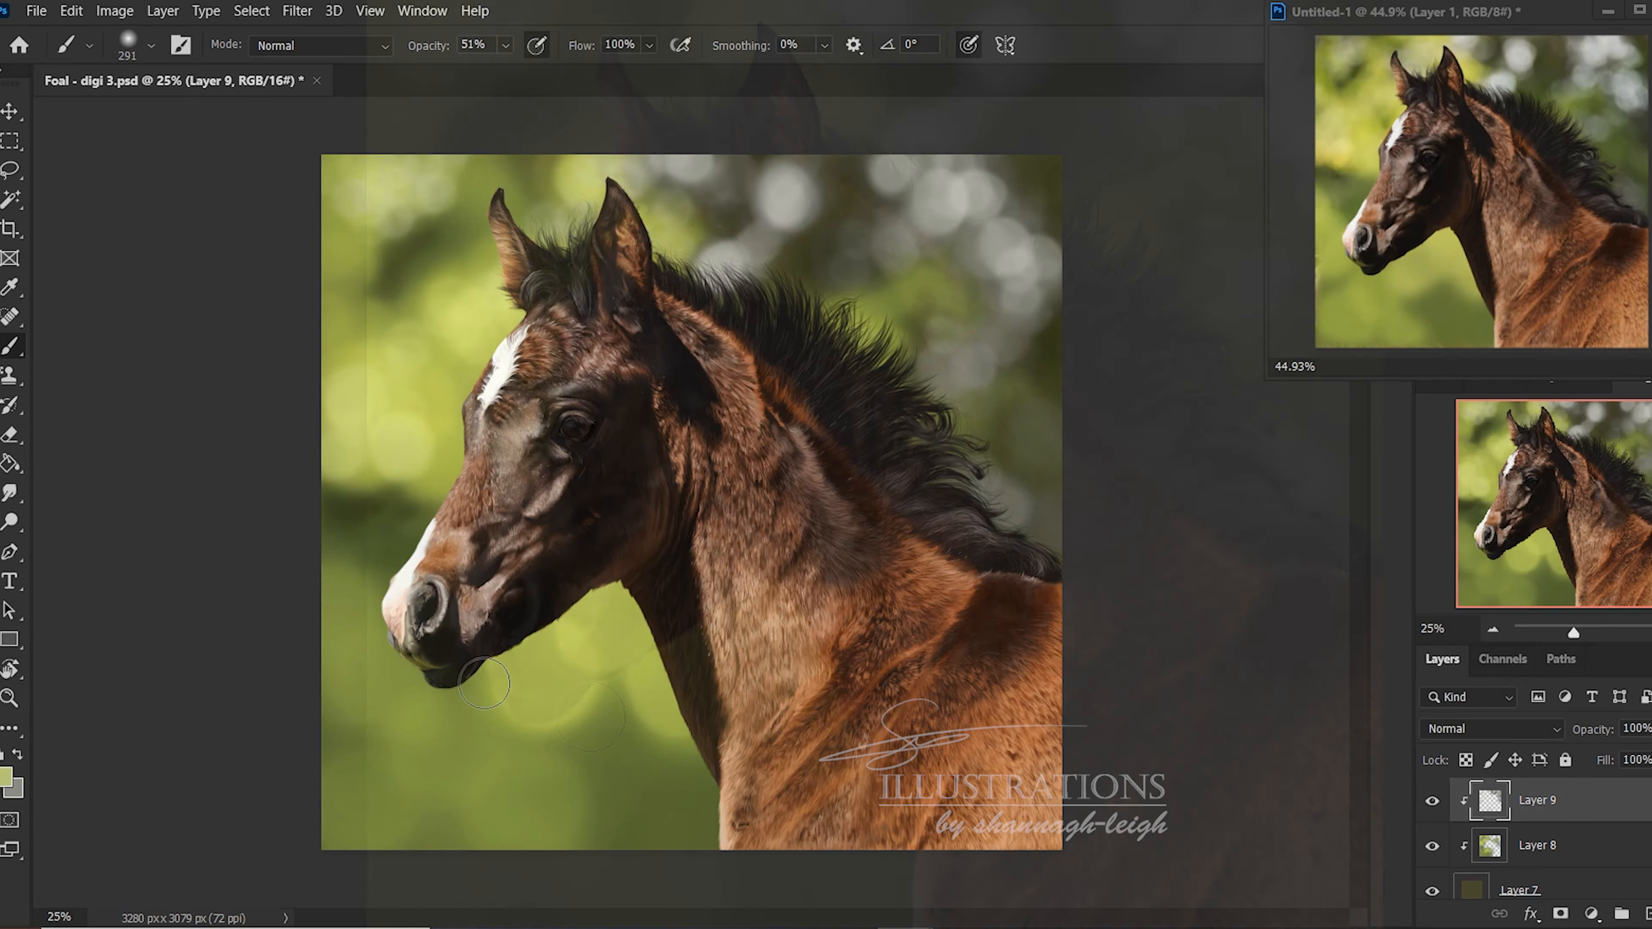